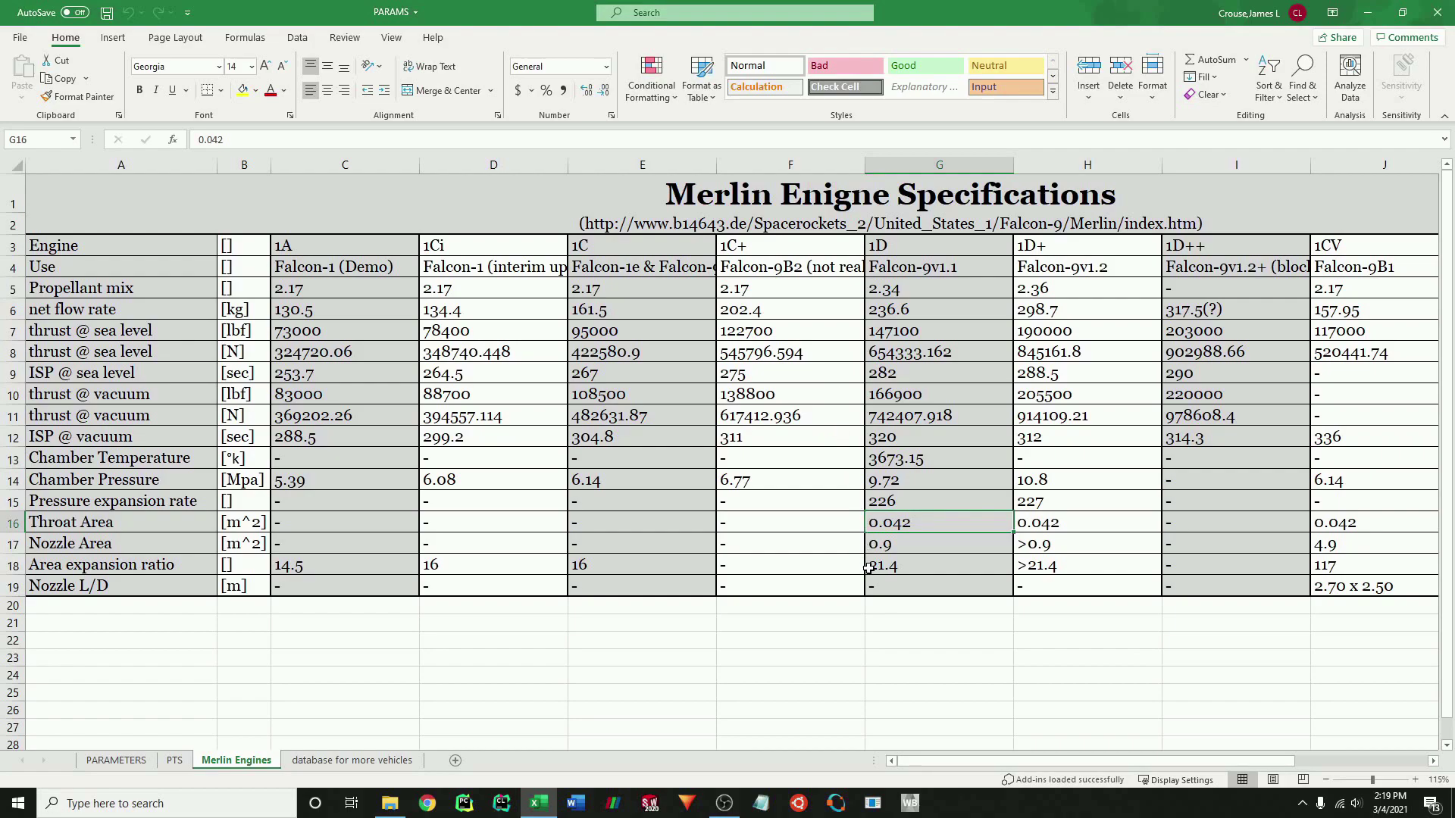
# Review the PARAMETERS, PTS and database for more vehicles sheets of the workbook.
pyautogui.click(113, 761)
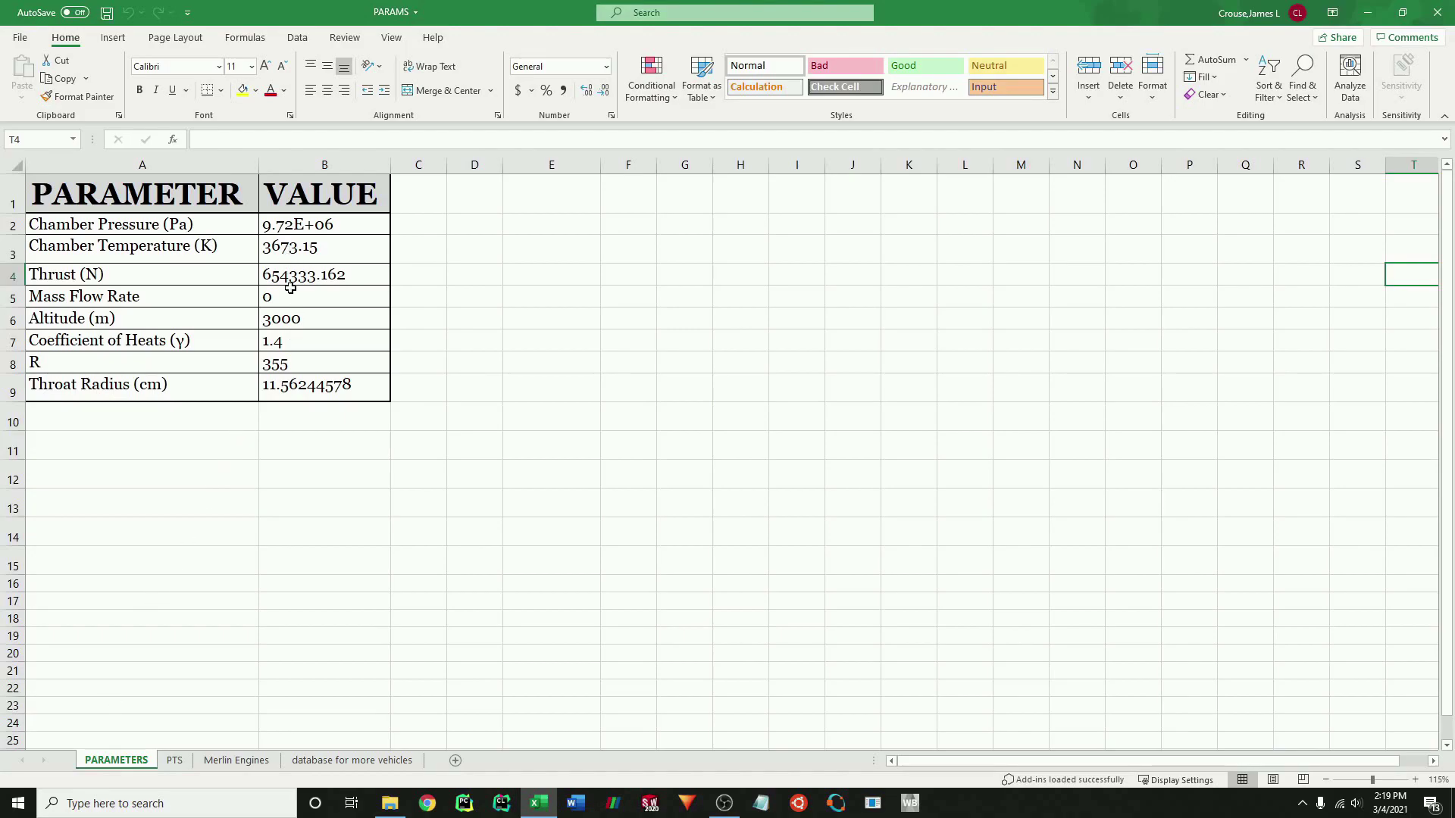
pyautogui.click(174, 760)
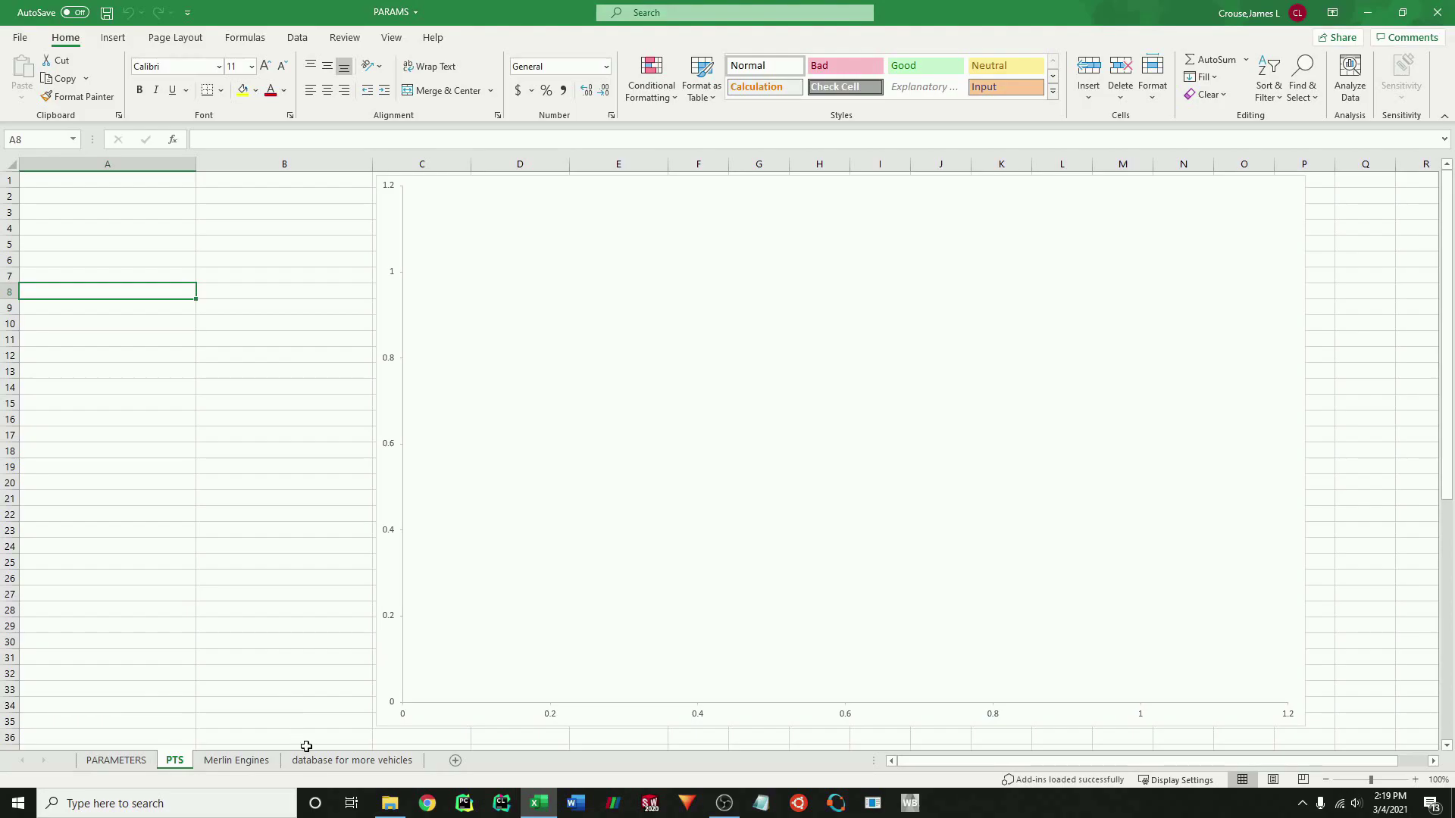
pyautogui.click(332, 760)
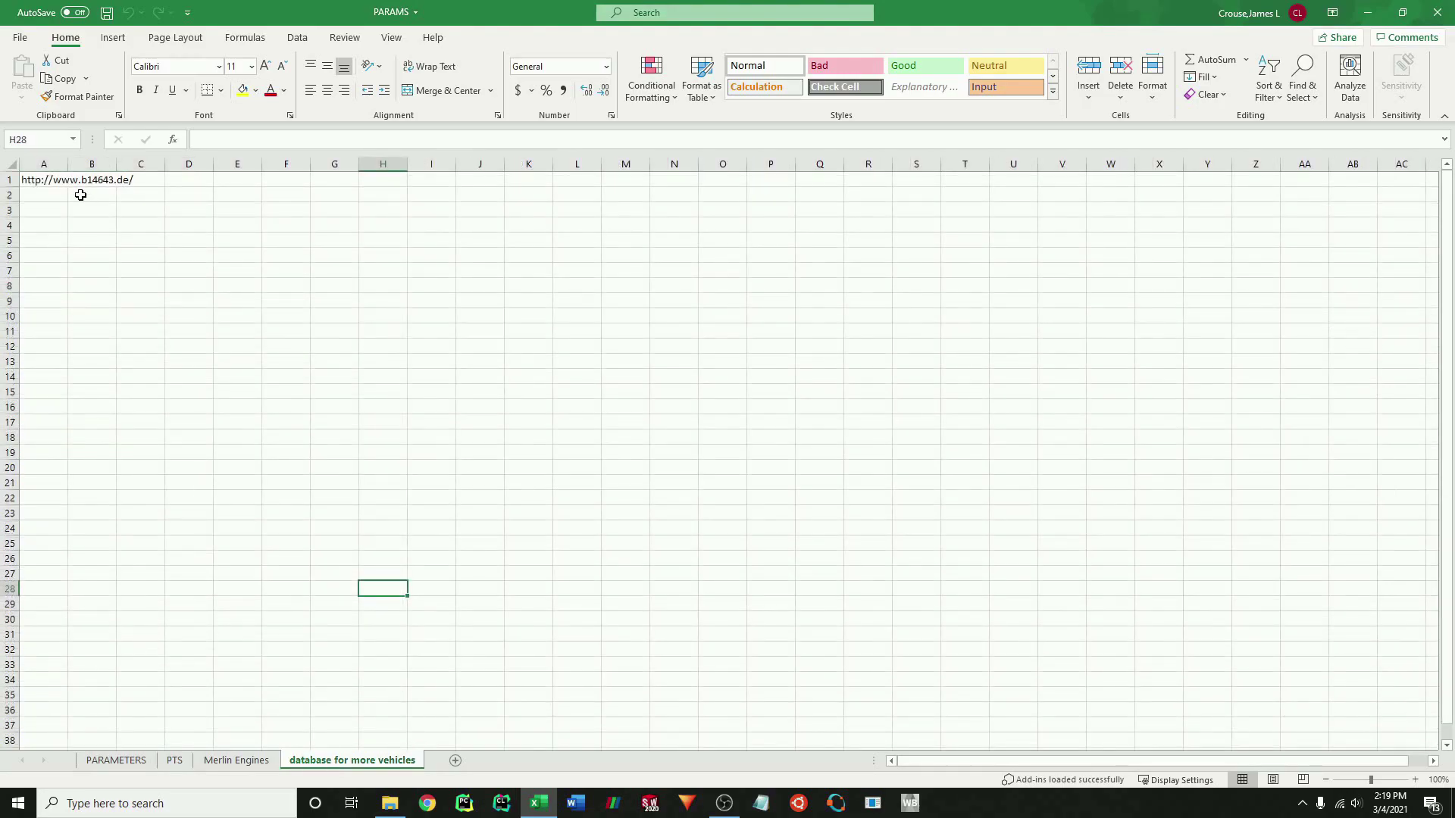
# Return to the PARAMETERS sheet, then save and close the PARAMS workbook.
pyautogui.click(119, 765)
pyautogui.click(544, 520)
pyautogui.hotkey('ctrl', 's')
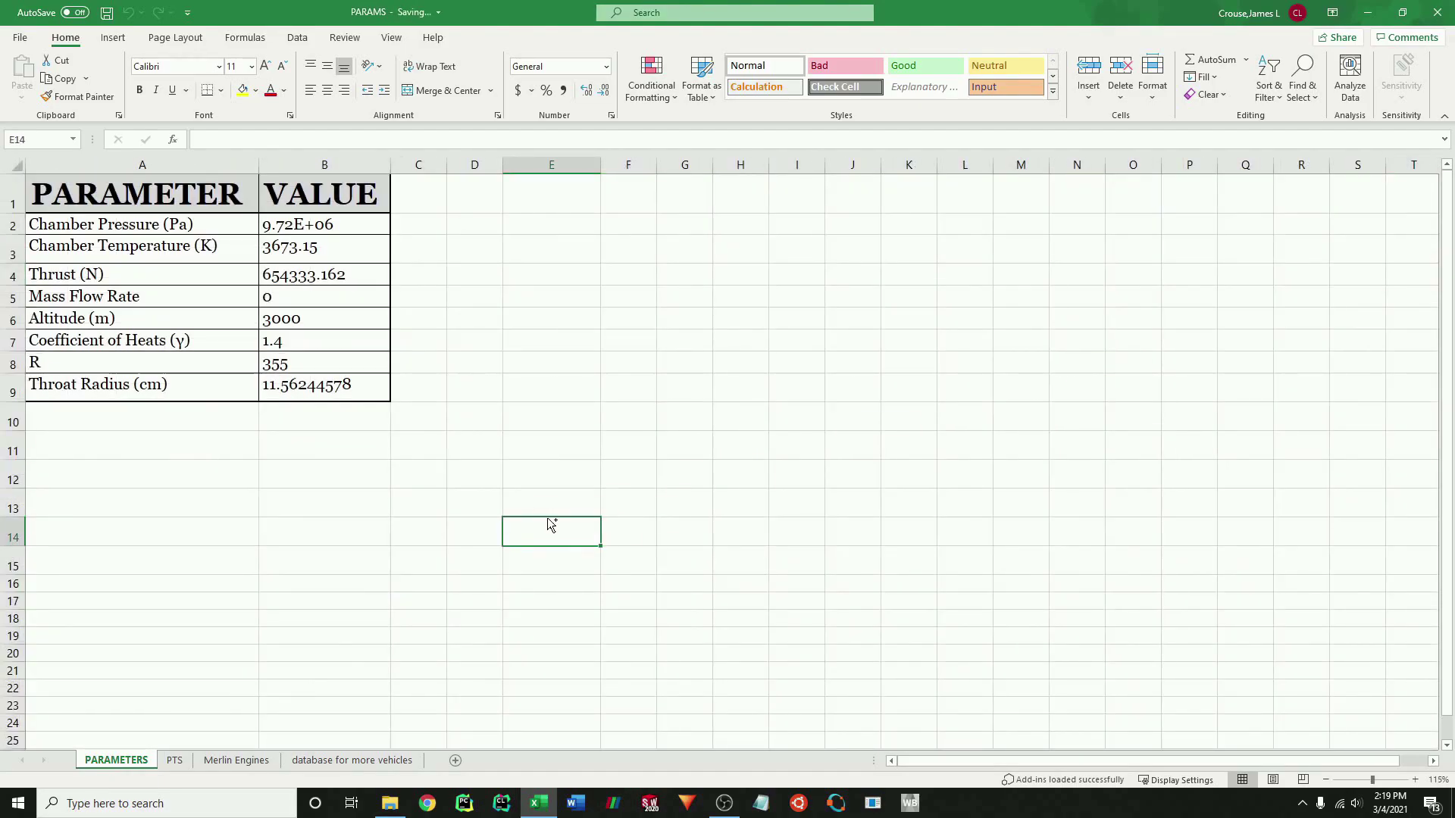
pyautogui.click(1437, 12)
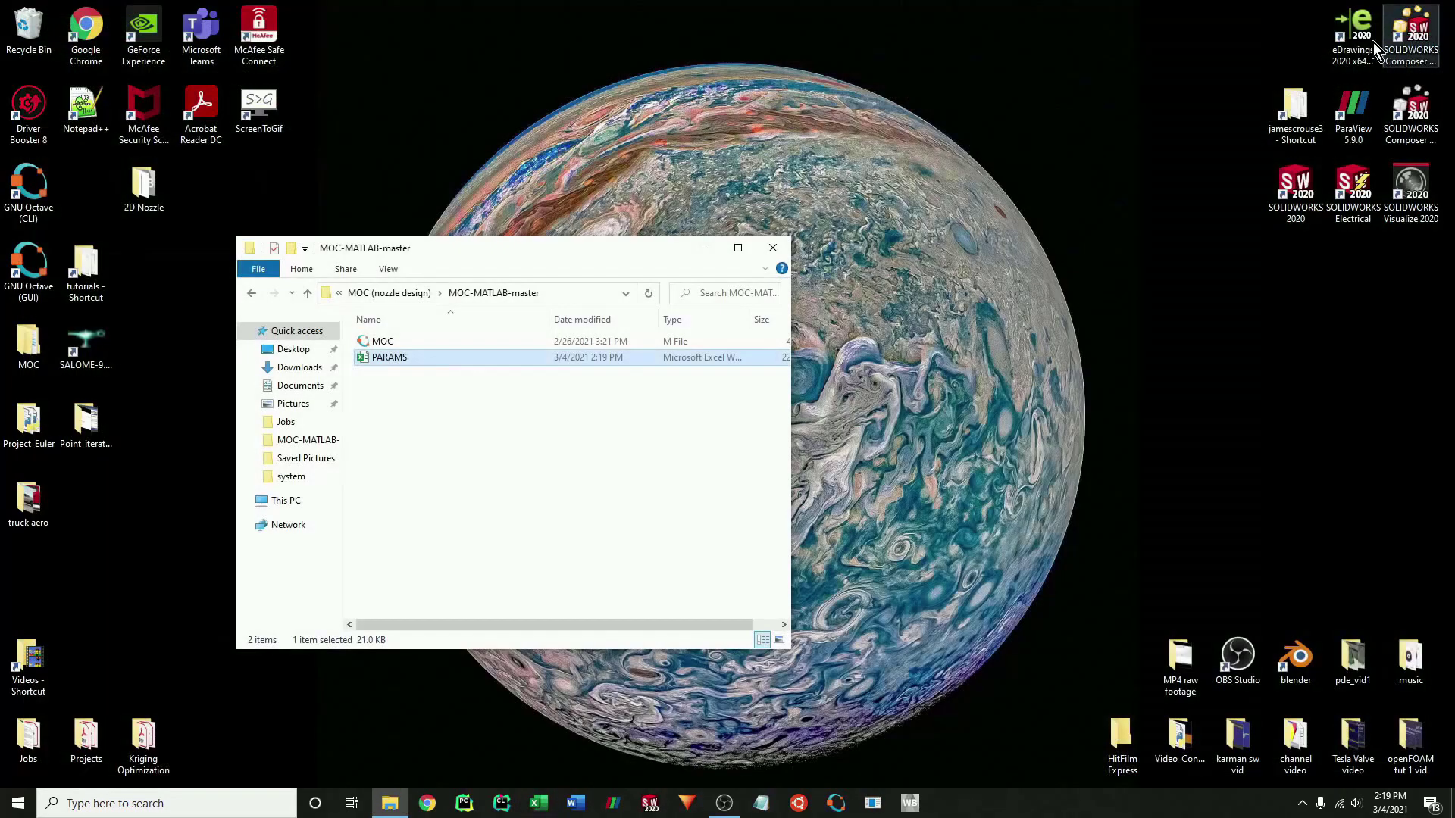
# Open the MOC script in Octave and find the io package install command in the command history.
pyautogui.click(489, 343)
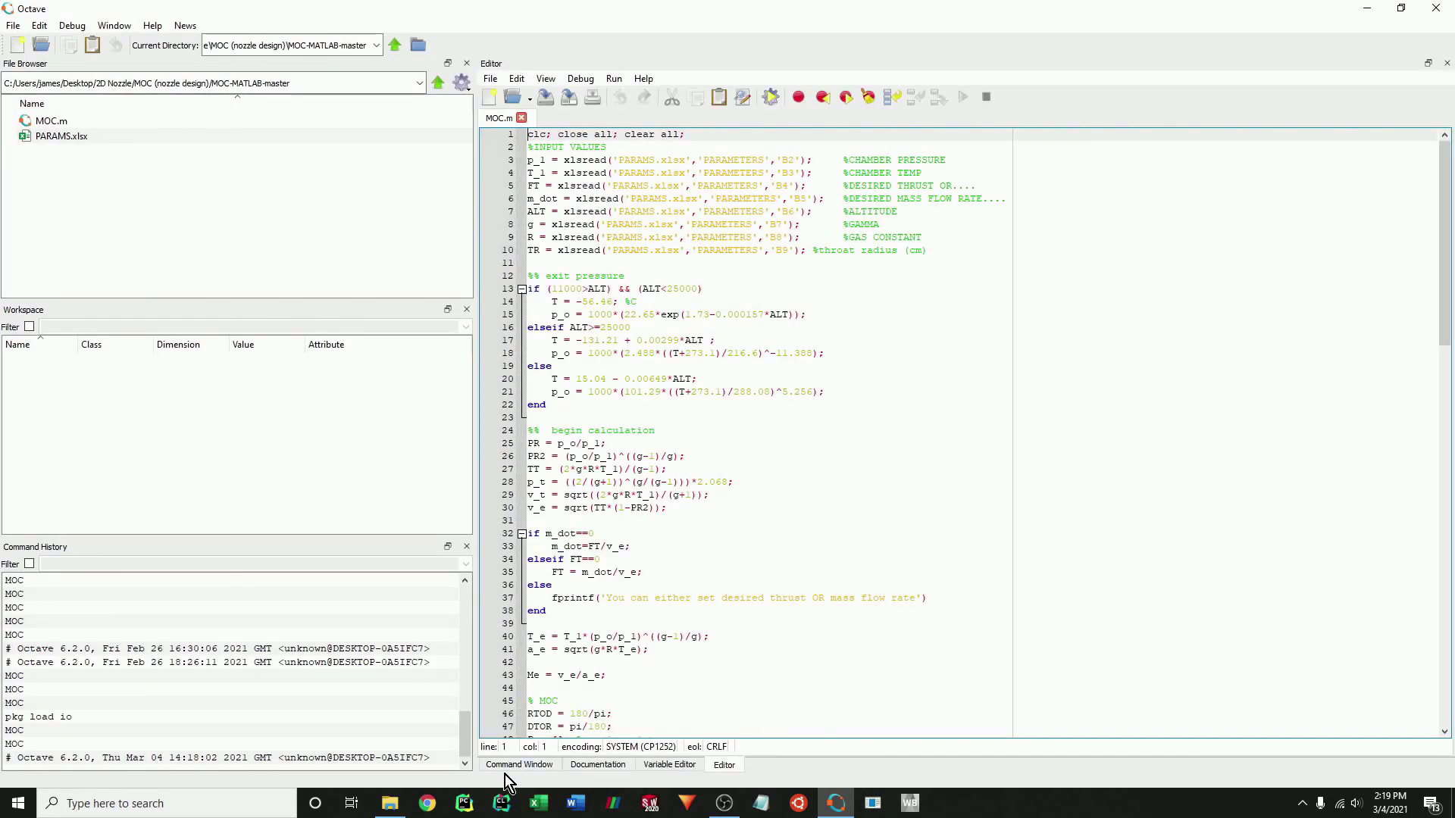
pyautogui.click(505, 767)
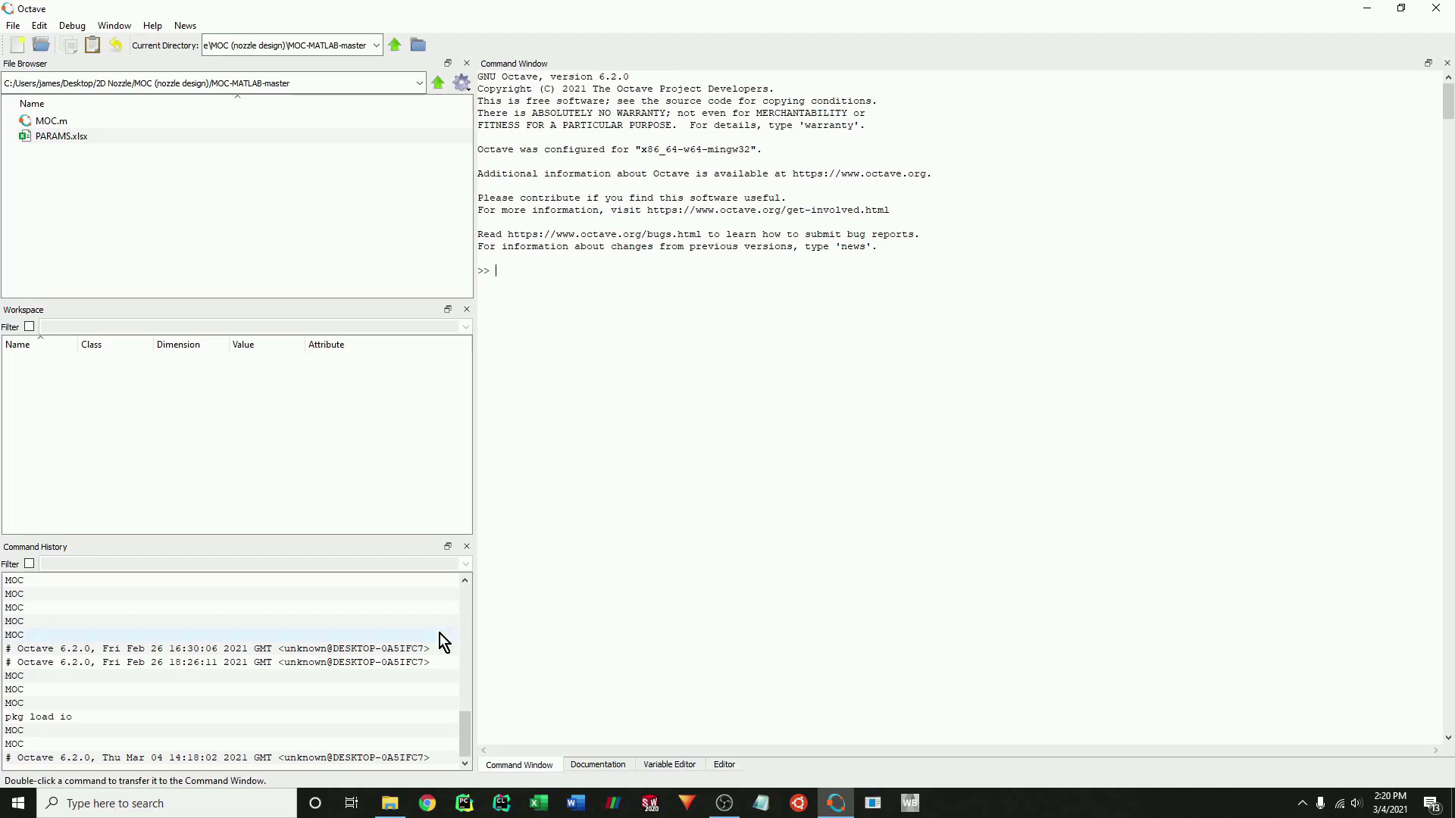
pyautogui.scroll(4, 315, 691)
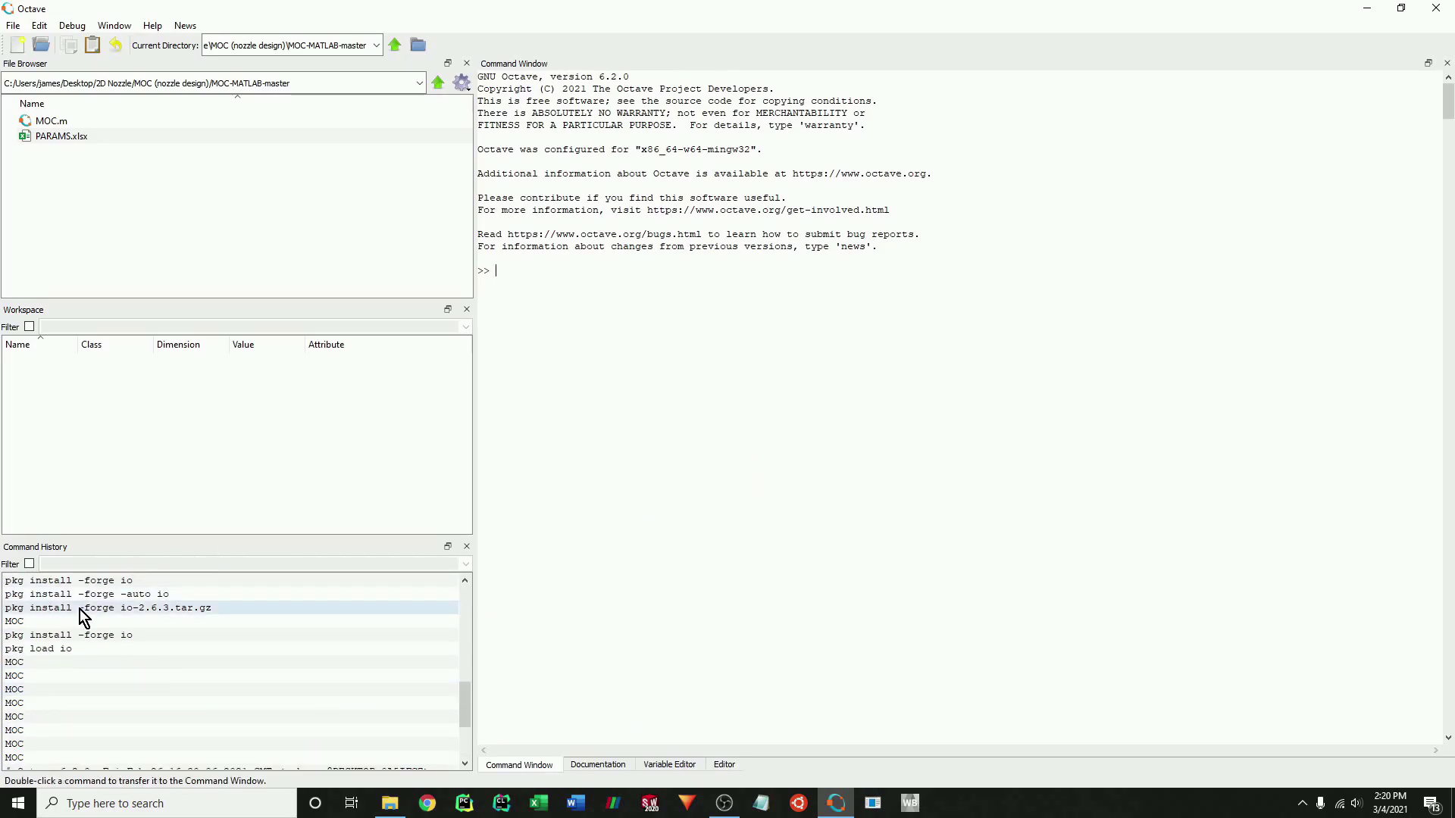
pyautogui.click(65, 635)
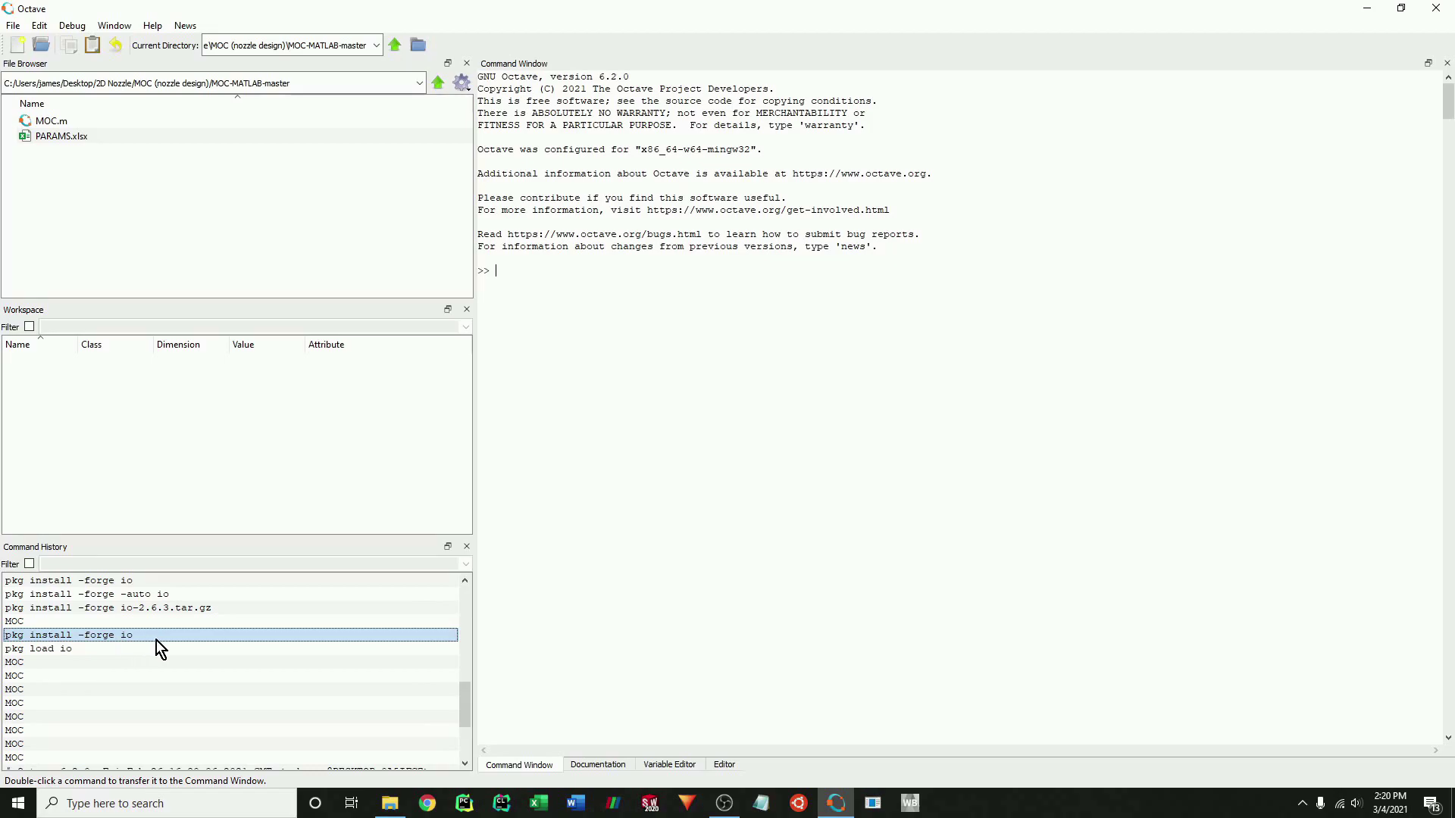
pyautogui.click(571, 357)
pyautogui.write('pkg ')
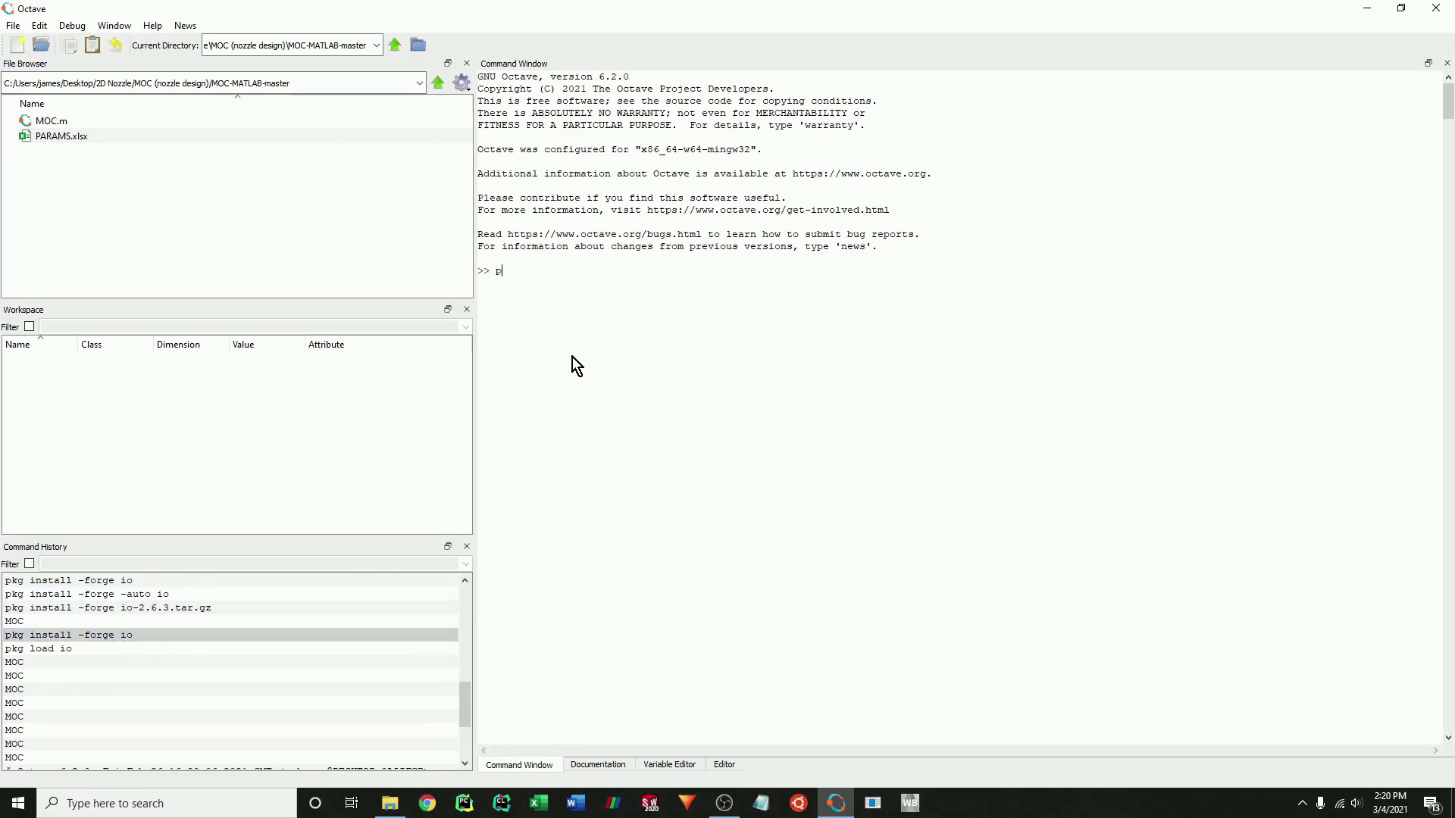
pyautogui.write('install -forge io')
pyautogui.press('BackSpace')
pyautogui.press('BackSpace')
pyautogui.press('BackSpace')
pyautogui.press('BackSpace')
pyautogui.press('BackSpace')
pyautogui.press('BackSpace')
pyautogui.press('BackSpace')
pyautogui.press('BackSpace')
pyautogui.press('BackSpace')
pyautogui.press('BackSpace')
pyautogui.press('BackSpace')
pyautogui.press('BackSpace')
pyautogui.press('BackSpace')
pyautogui.press('BackSpace')
pyautogui.press('BackSpace')
pyautogui.press('BackSpace')
pyautogui.press('BackSpace')
pyautogui.press('BackSpace')
pyautogui.press('BackSpace')
pyautogui.press('BackSpace')
# Load the io package with the command pkg load io.
pyautogui.write('pkg load io')
pyautogui.press('Return')
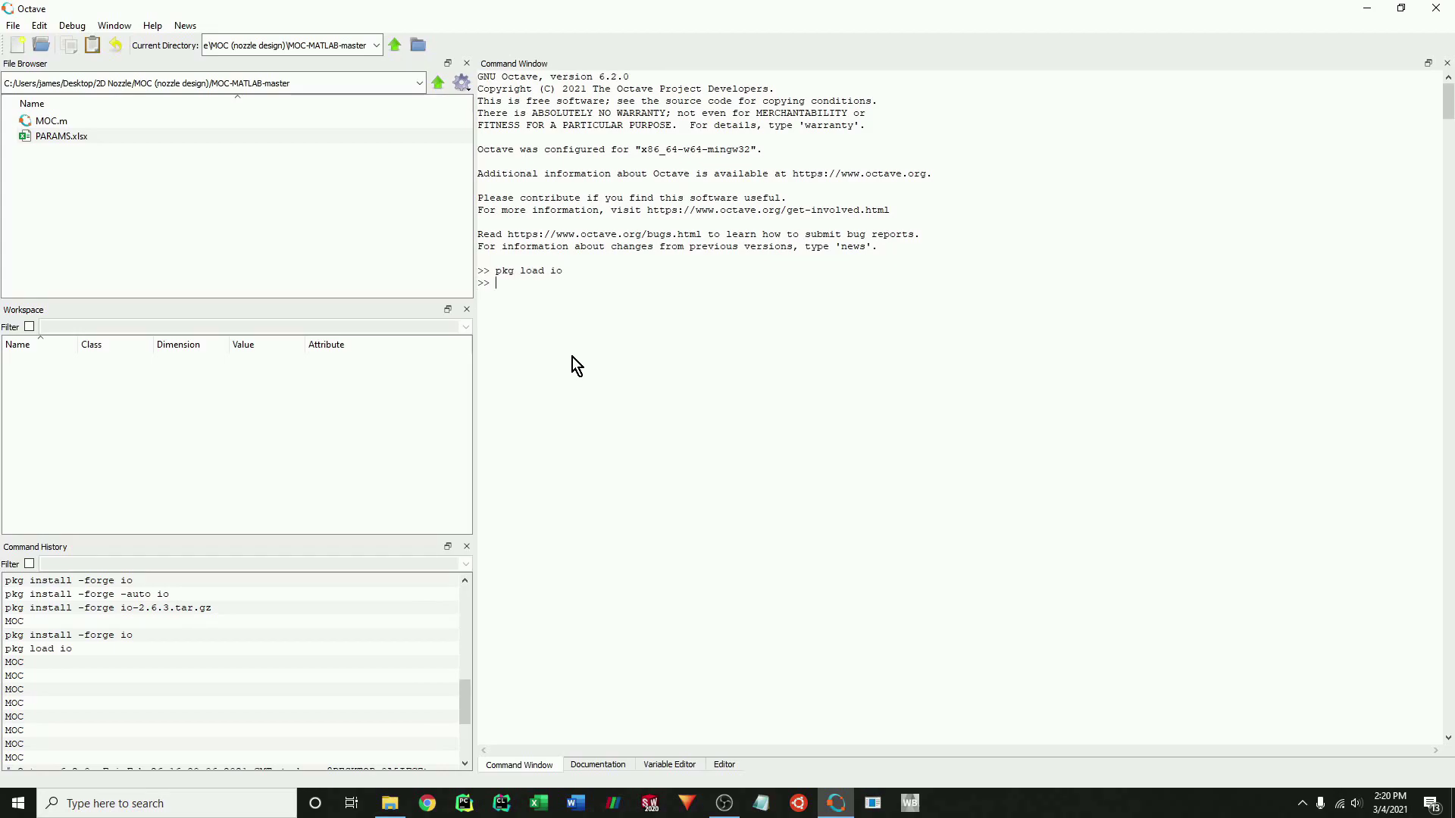
# Run the MOC script from the editor and close the figure it plots.
pyautogui.click(719, 765)
pyautogui.click(732, 483)
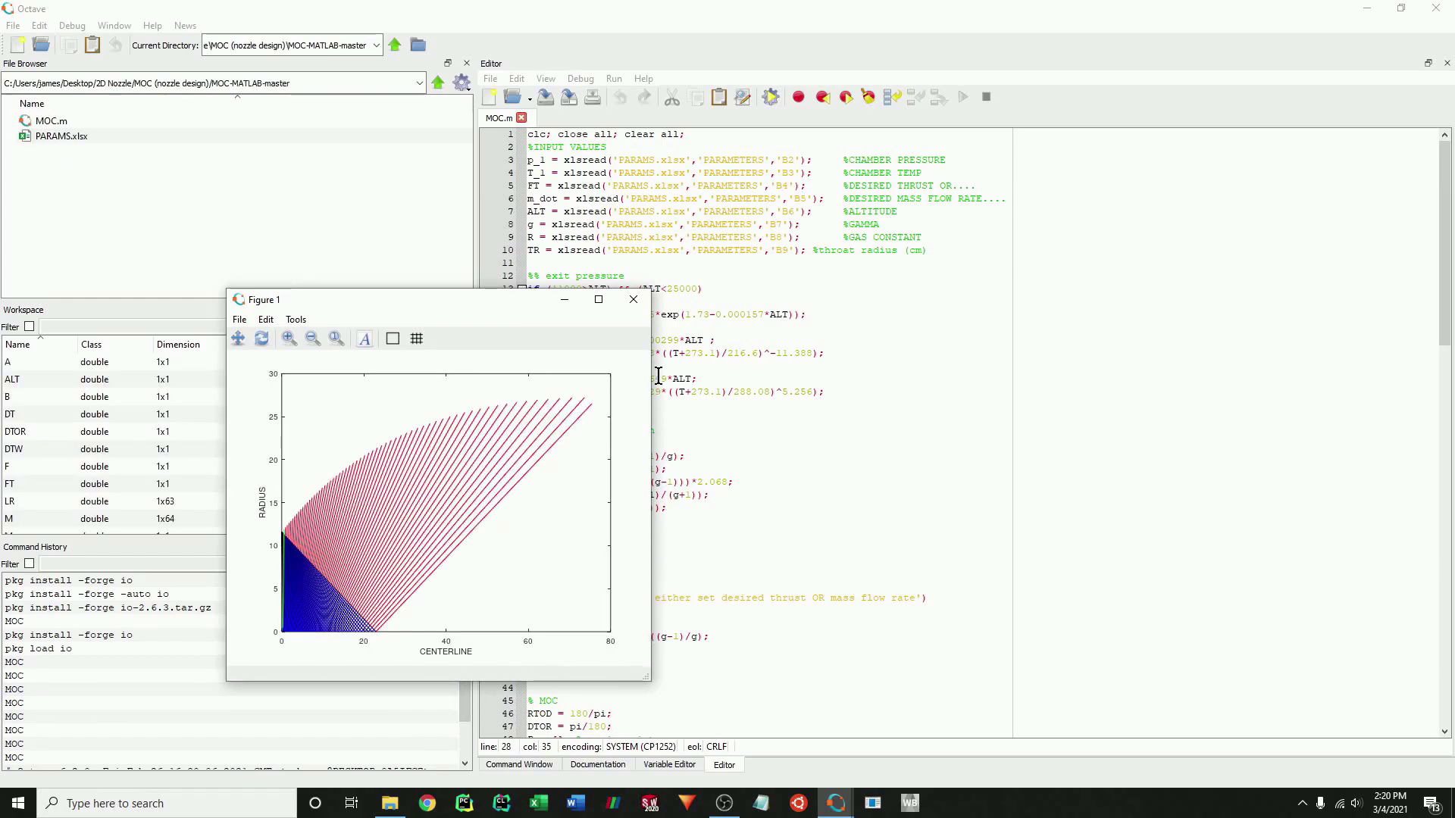
pyautogui.click(634, 300)
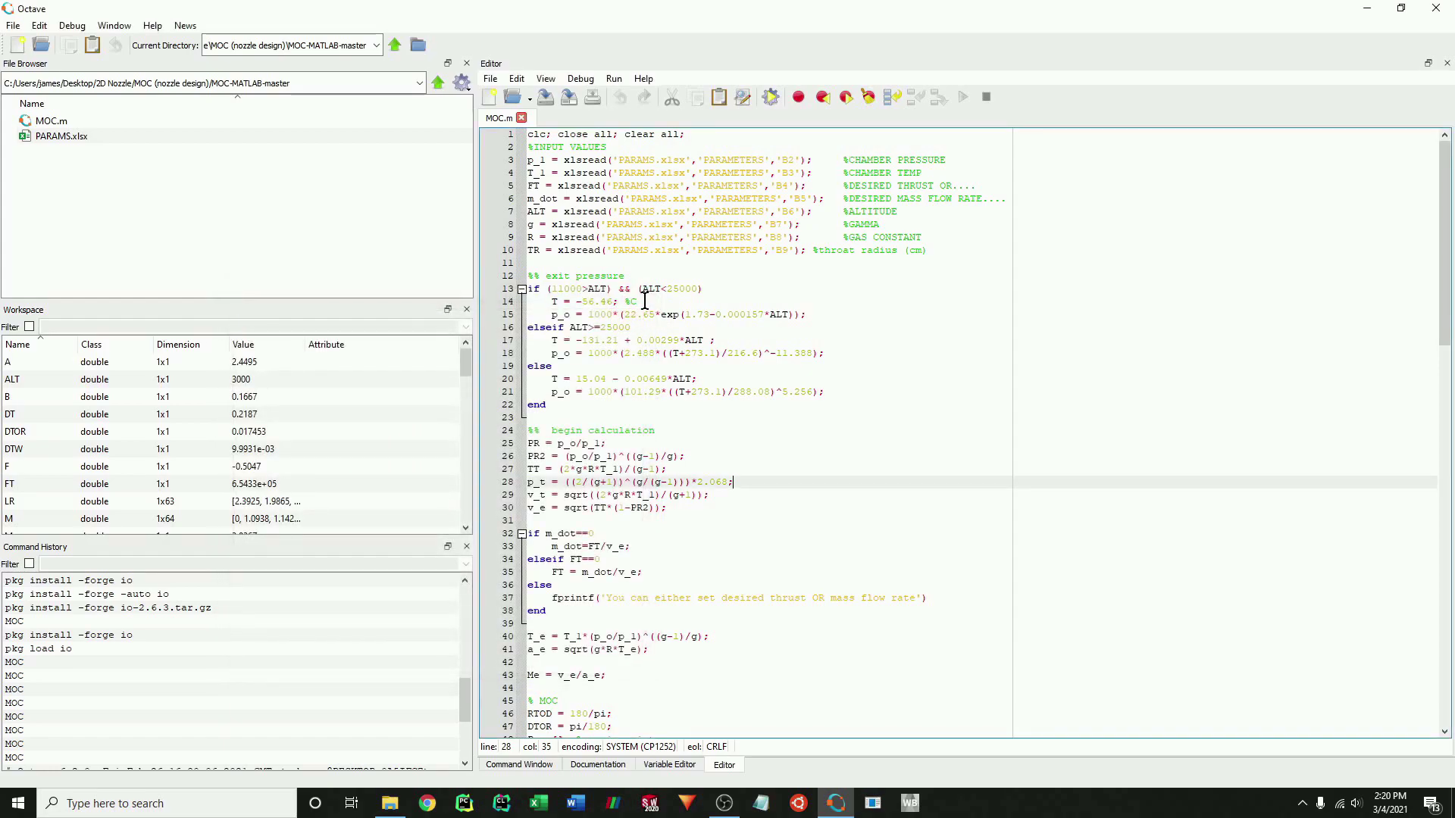
# Open PARAMS.xlsx in Excel and go to the PTS sheet with the generated contour points.
pyautogui.click(70, 140)
pyautogui.doubleClick(88, 138)
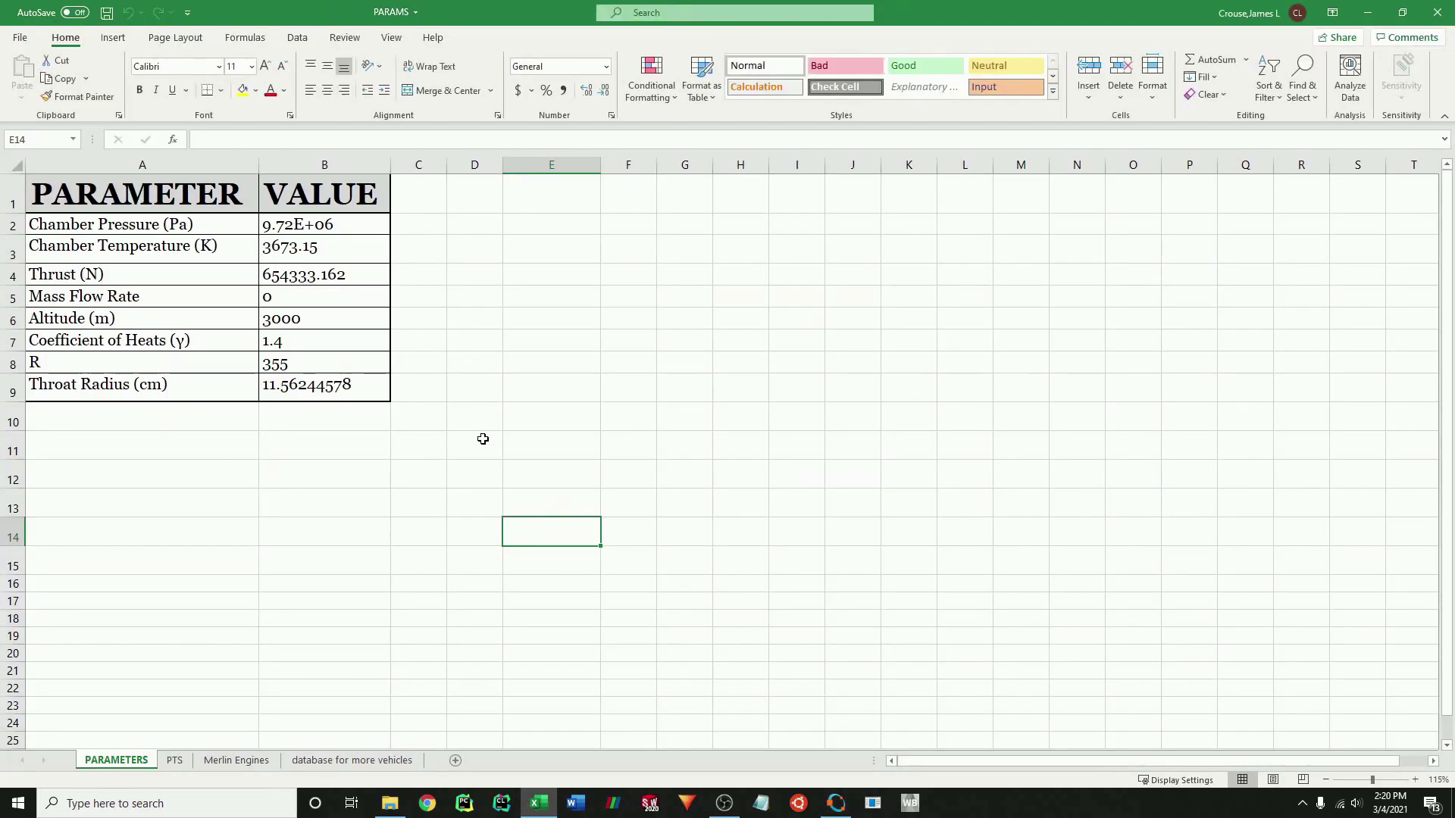
pyautogui.click(176, 760)
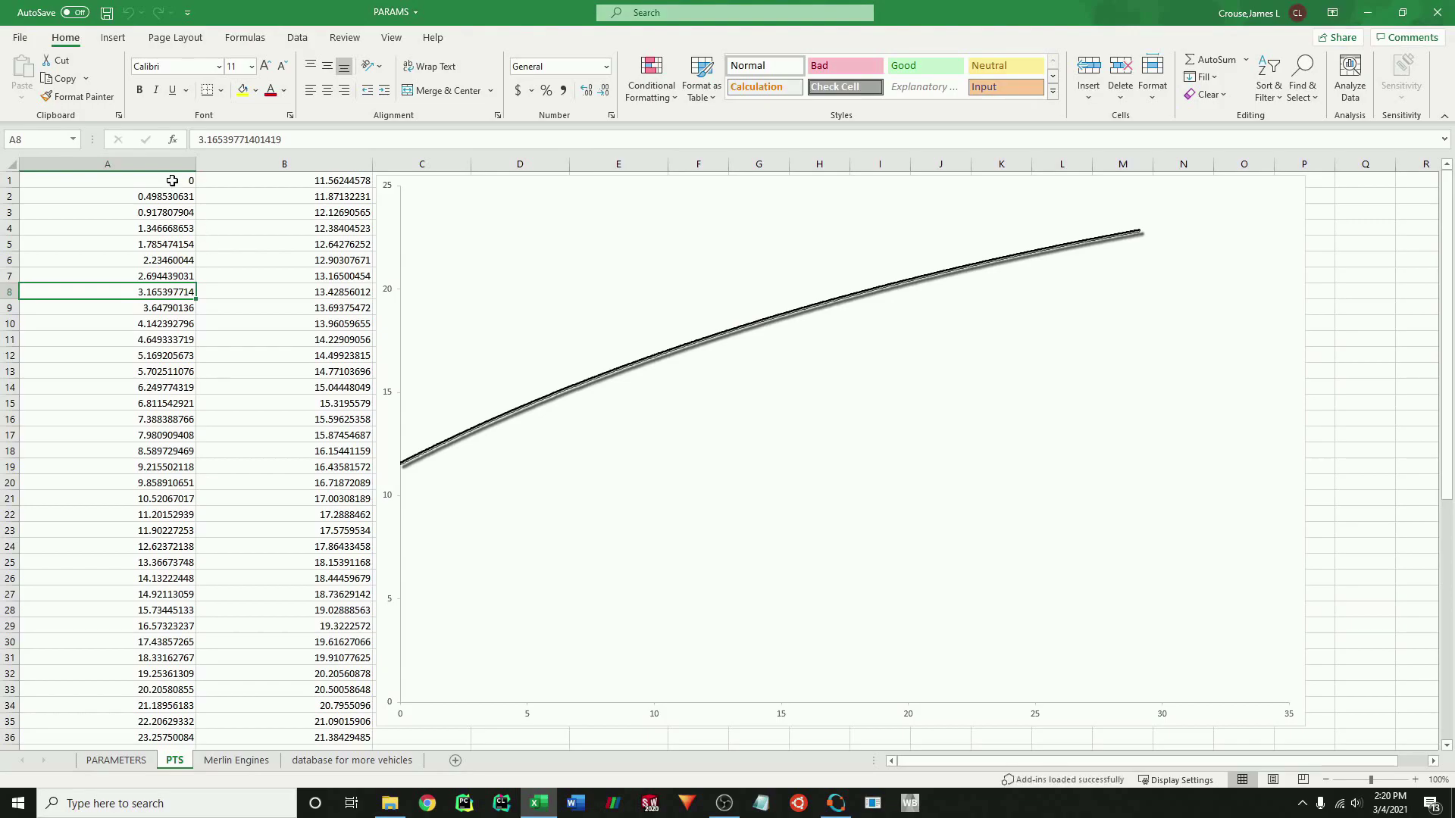
pyautogui.moveTo(168, 162); pyautogui.dragTo(239, 157)
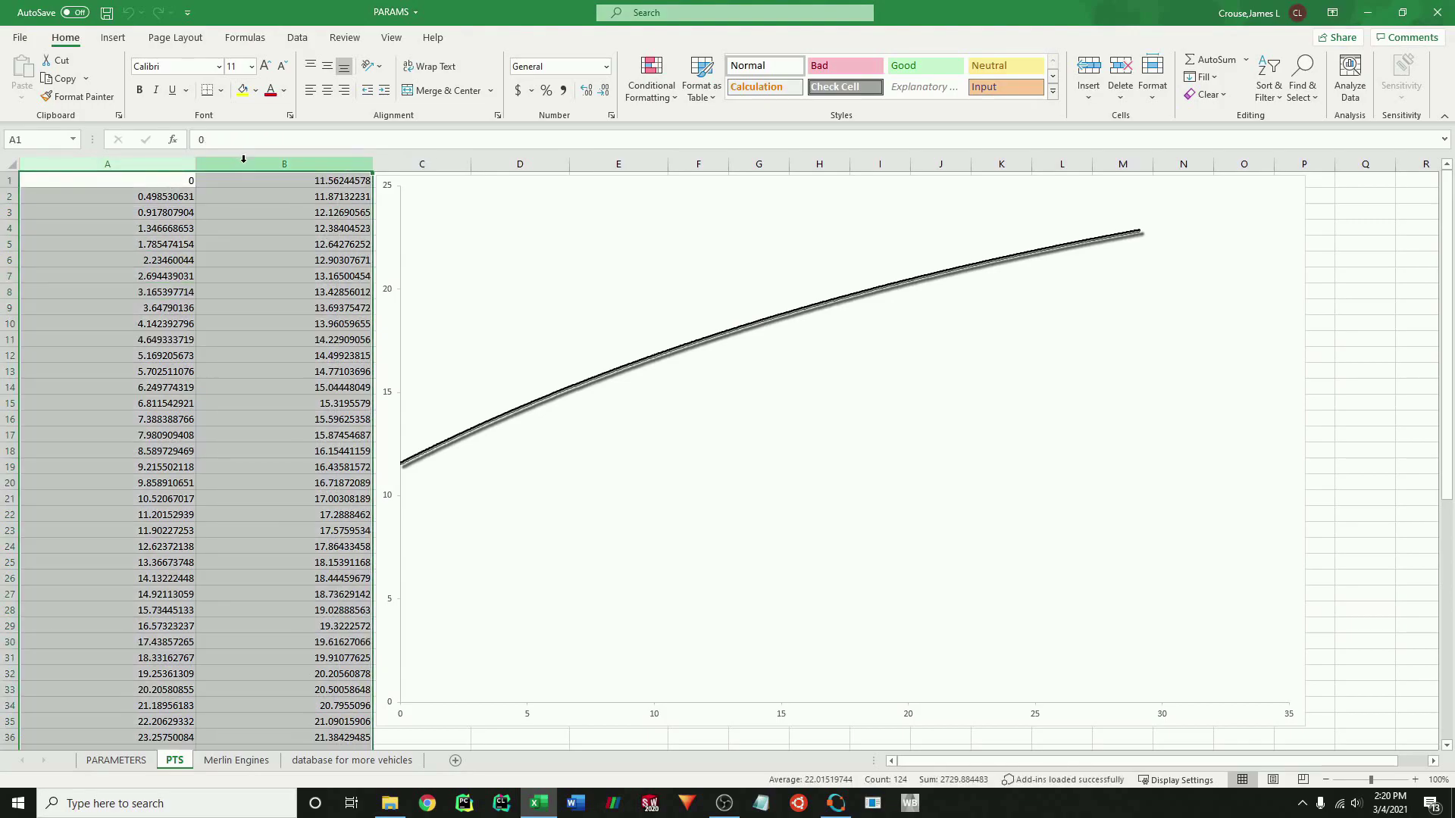
pyautogui.hotkey('ctrl', 'c')
pyautogui.click(266, 416)
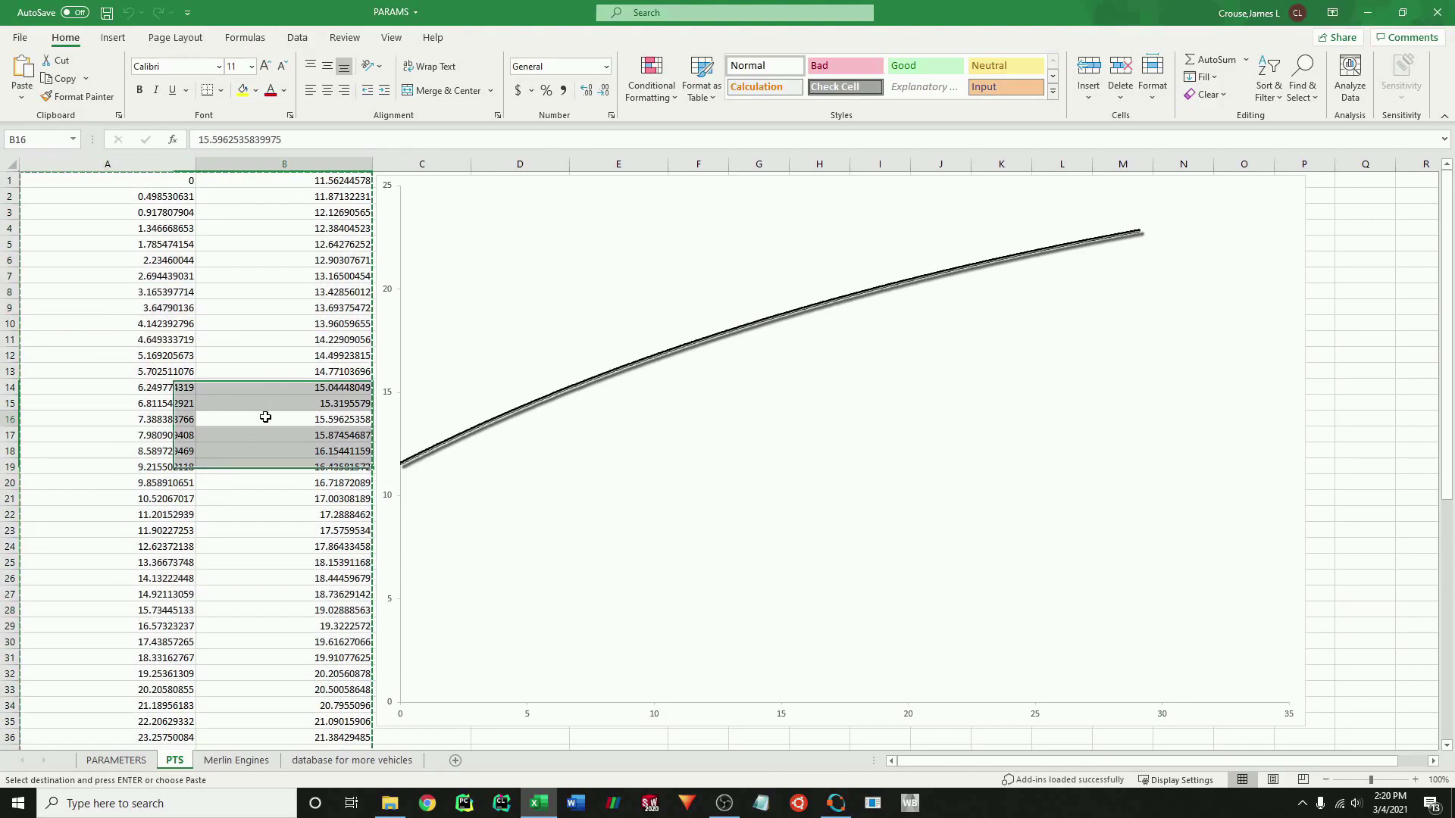
pyautogui.click(106, 805)
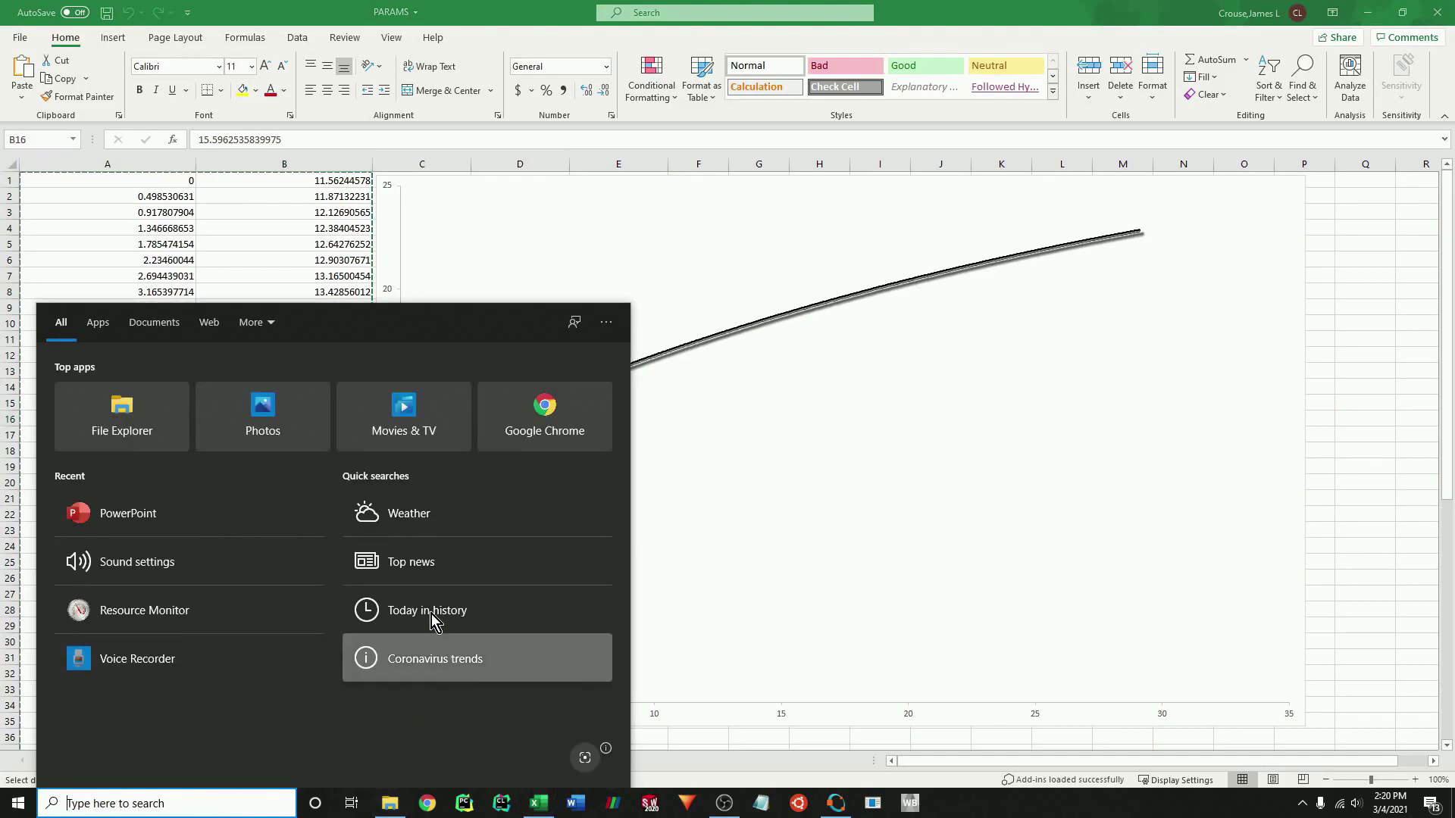
pyautogui.click(389, 277)
# Move the chart clear of column C and fill cells C1 through C62 with 0.
pyautogui.moveTo(385, 215); pyautogui.dragTo(500, 234)
pyautogui.click(409, 215)
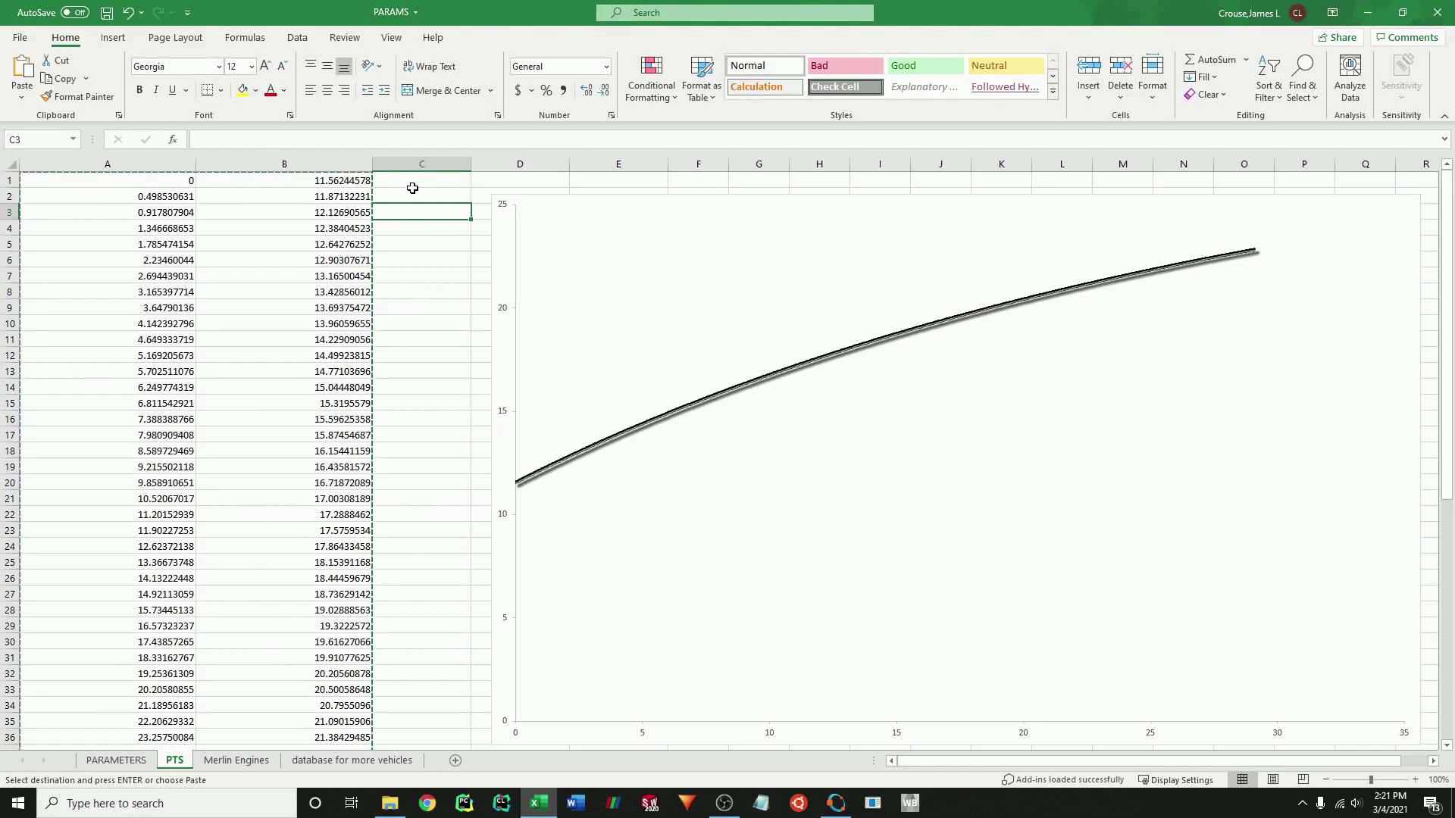
pyautogui.click(436, 184)
pyautogui.write('0')
pyautogui.hotkey('ctrl', 'Return')
pyautogui.moveTo(471, 189); pyautogui.dragTo(443, 712)
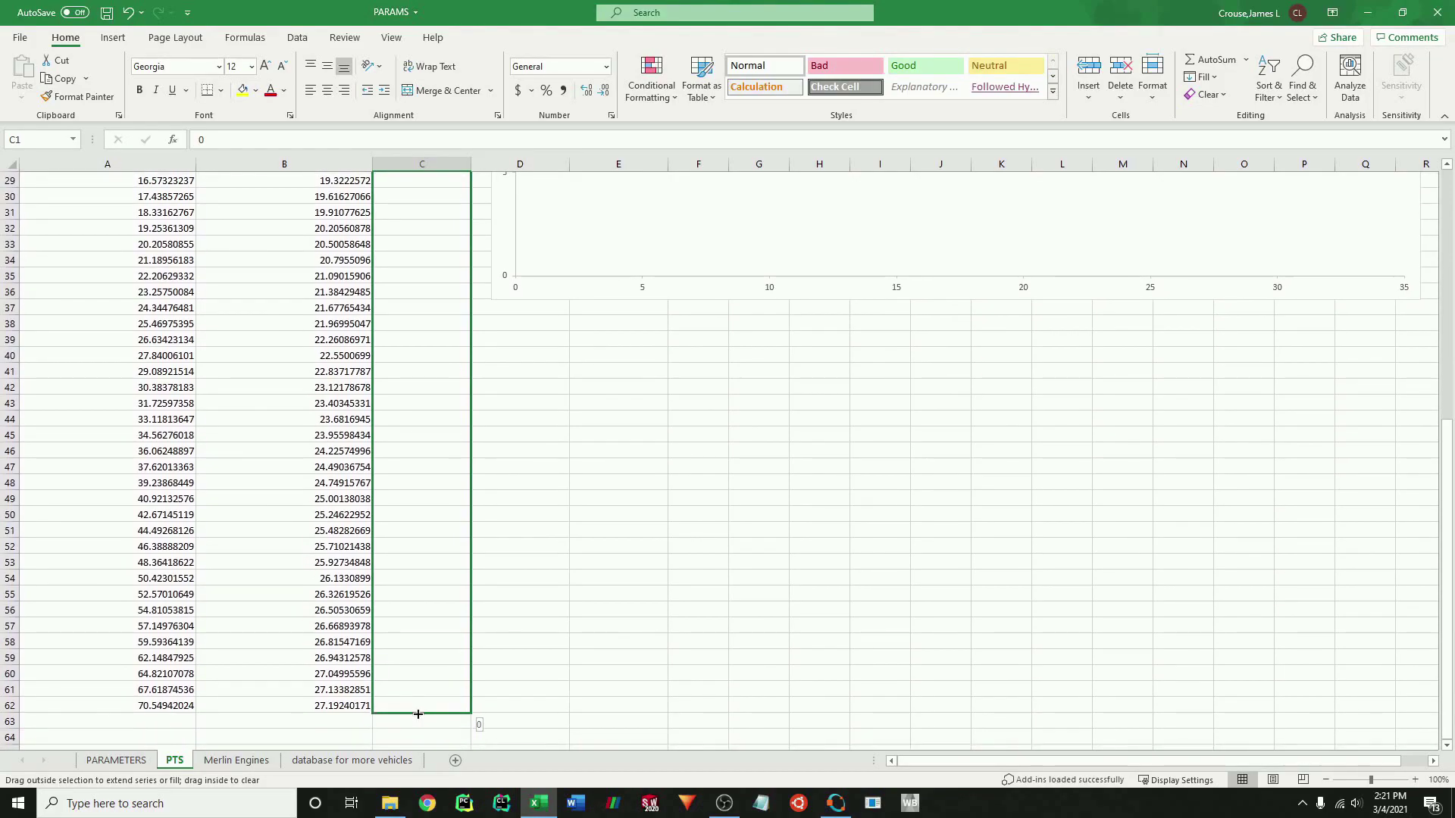
pyautogui.click(517, 643)
# Copy columns A through C of the PTS sheet.
pyautogui.scroll(9, 383, 592)
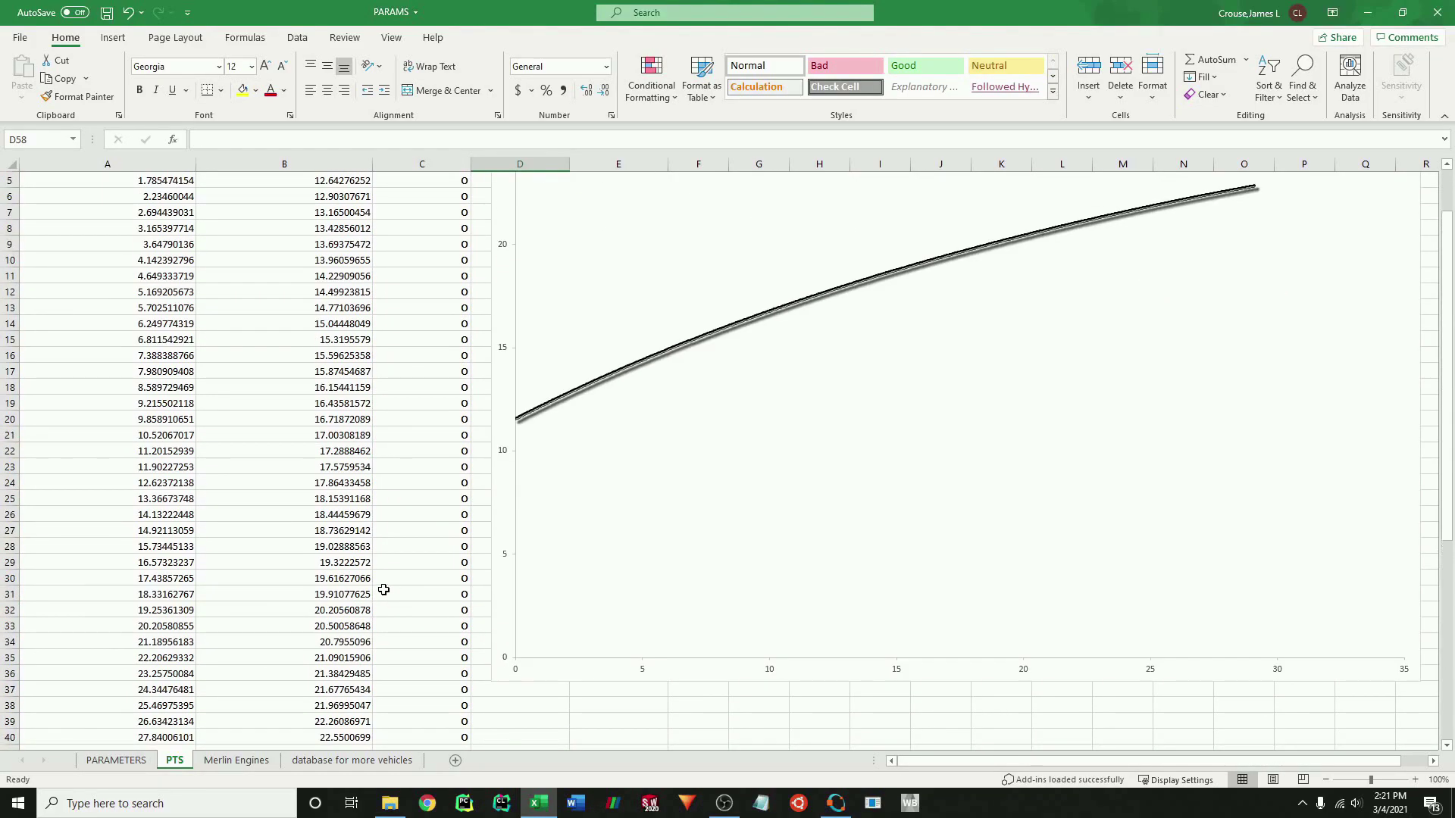
pyautogui.moveTo(149, 156); pyautogui.dragTo(388, 164)
pyautogui.hotkey('ctrl', 'c')
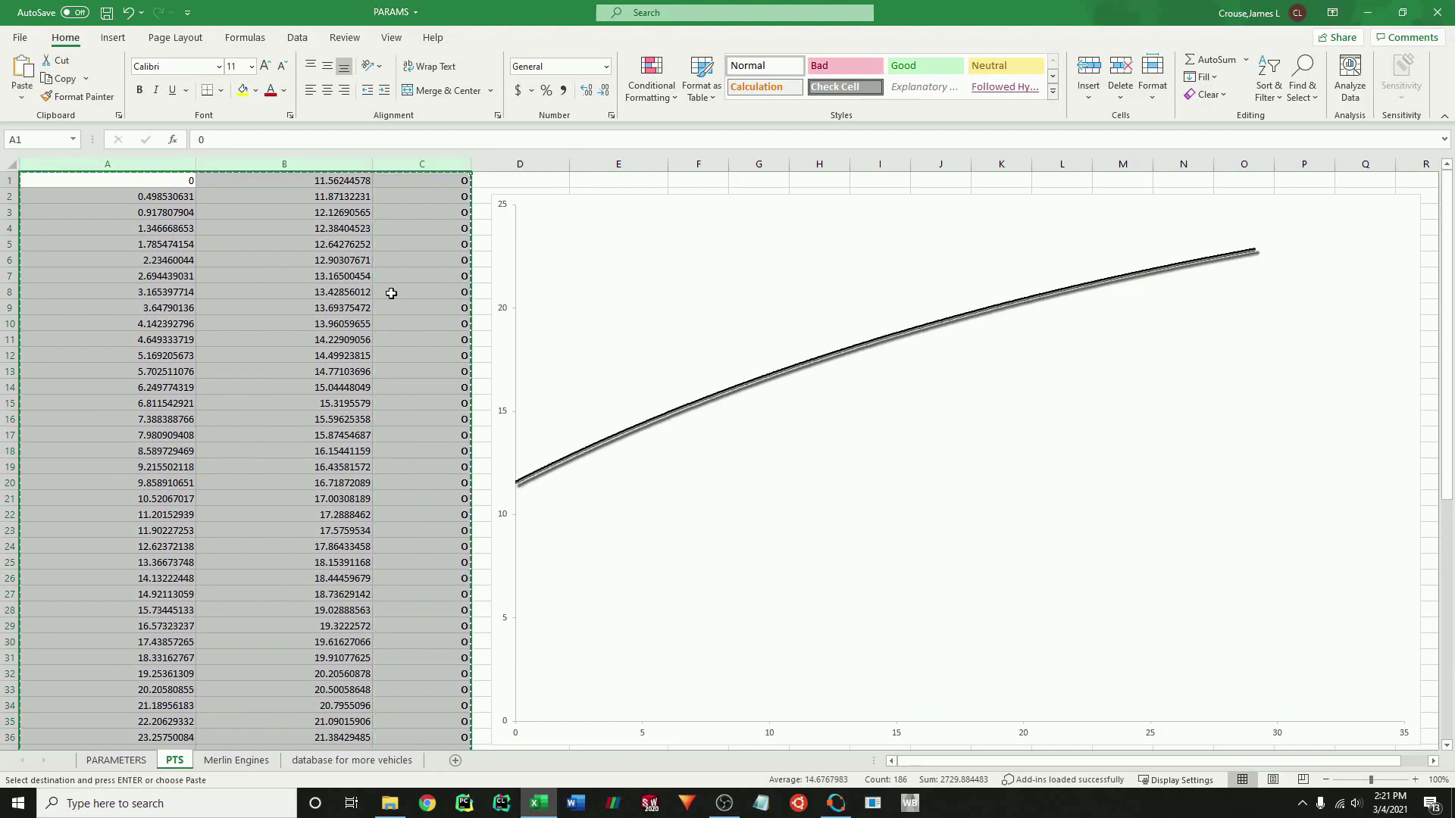
pyautogui.click(389, 306)
# Open Notepad in a maximised window and paste the copied point coordinates into the empty document.
pyautogui.click(110, 805)
pyautogui.write('notepa')
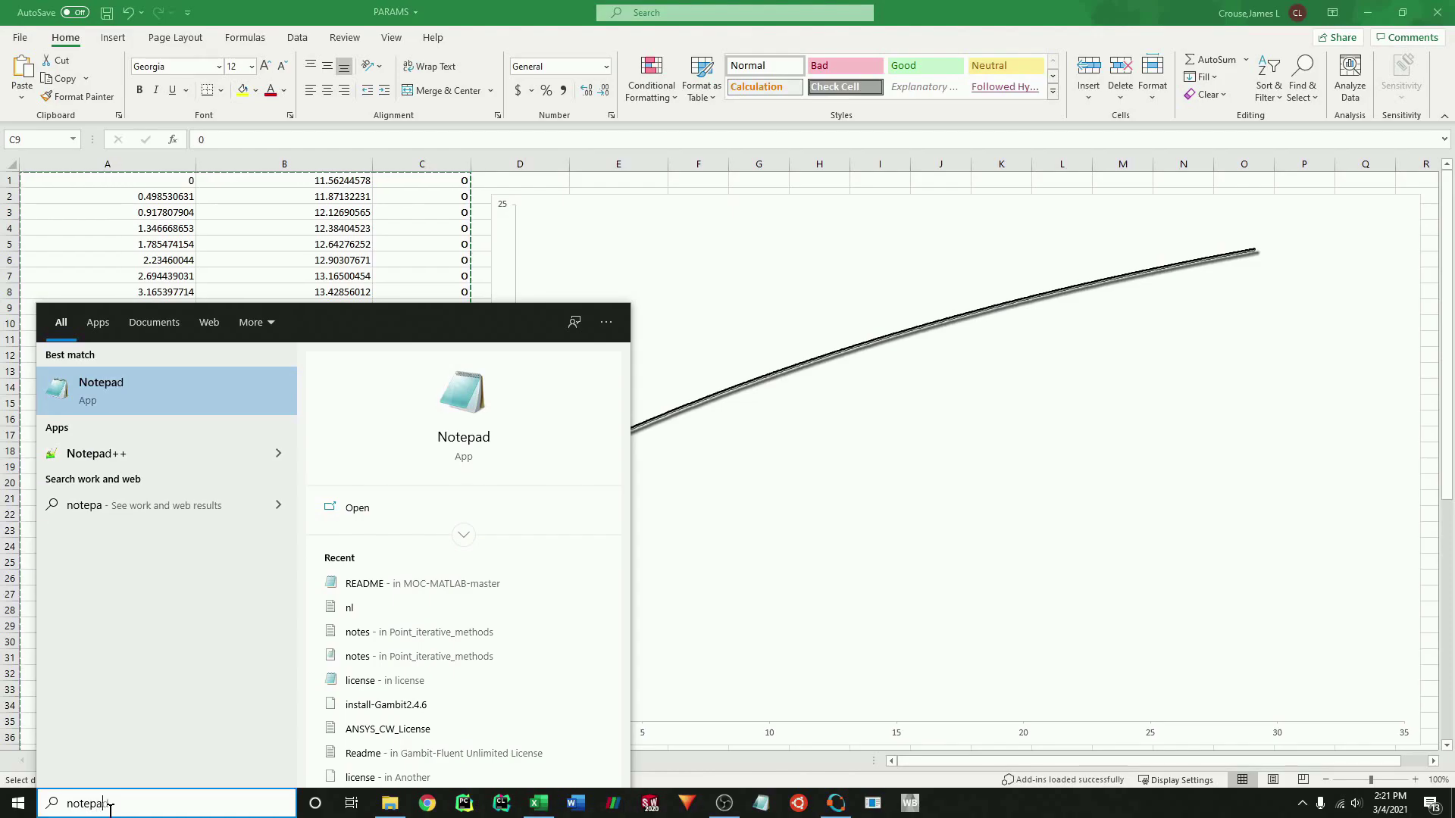
pyautogui.press('Return')
pyautogui.moveTo(941, 42); pyautogui.dragTo(722, 1)
pyautogui.hotkey('ctrl', 'v')
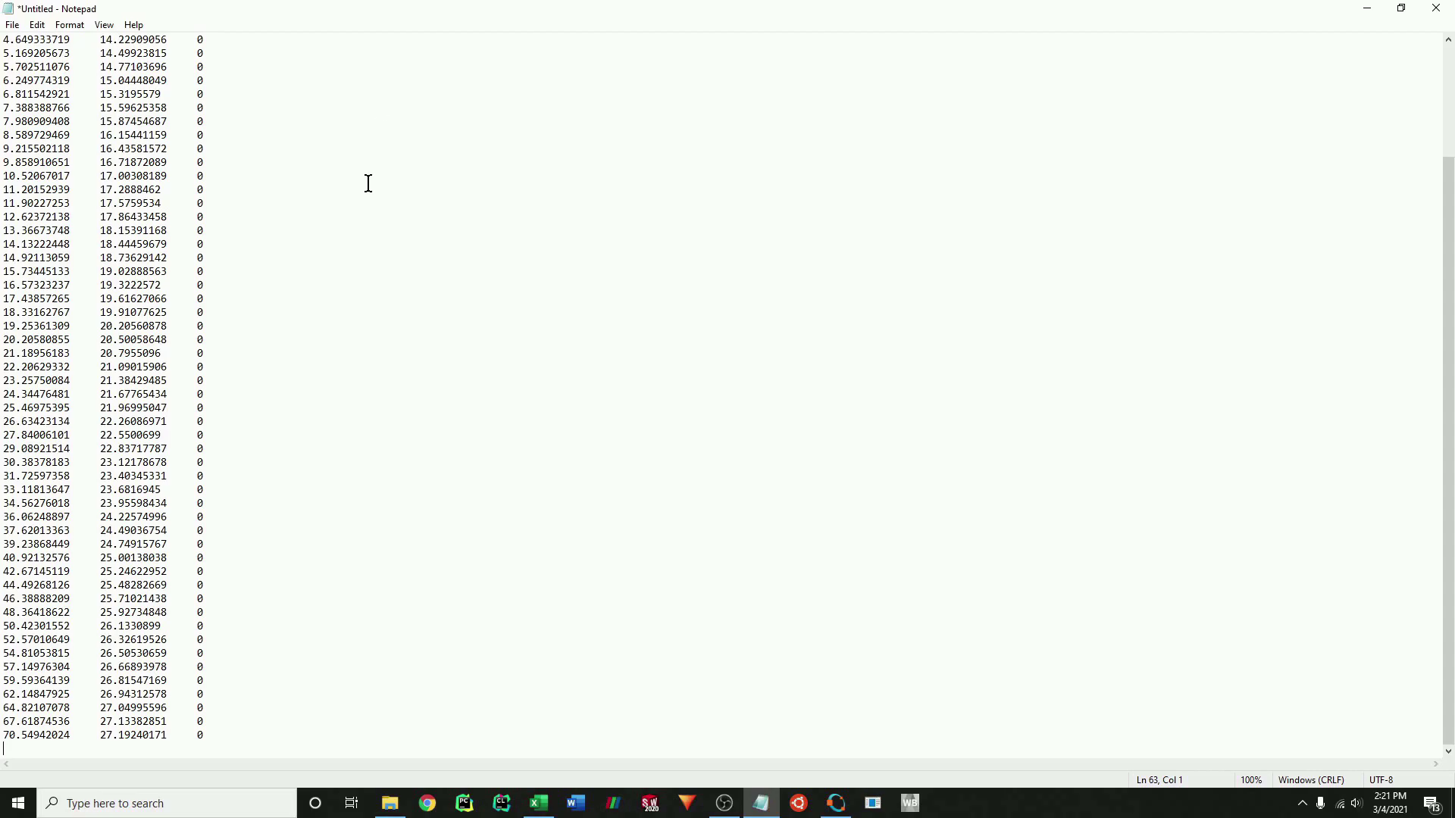
# Start saving the document and create and open a new folder named video in Desktop > 2D Nozzle.
pyautogui.hotkey('ctrl', 's')
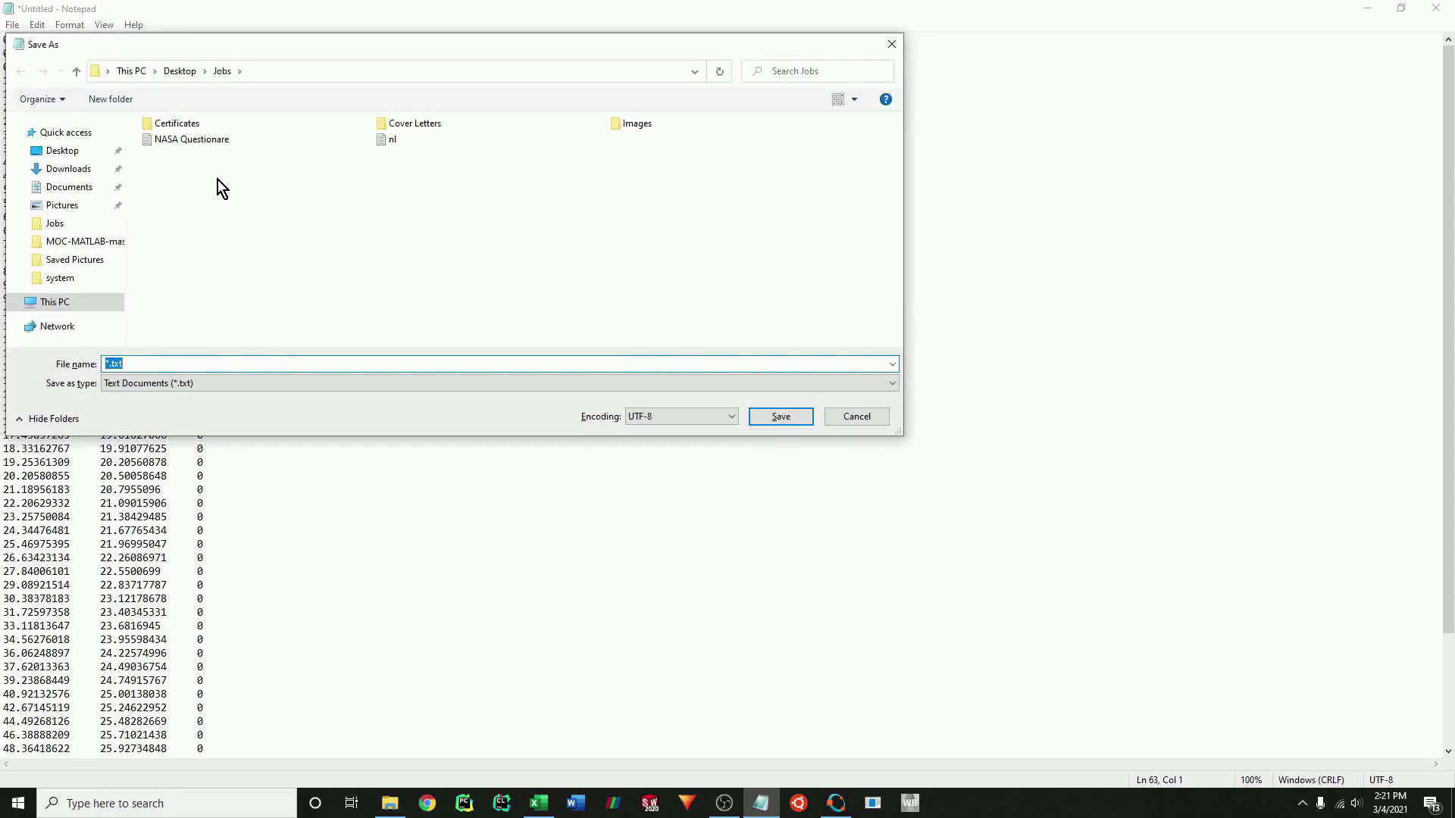
pyautogui.click(172, 71)
pyautogui.doubleClick(176, 144)
pyautogui.rightClick(253, 324)
pyautogui.moveTo(315, 498)
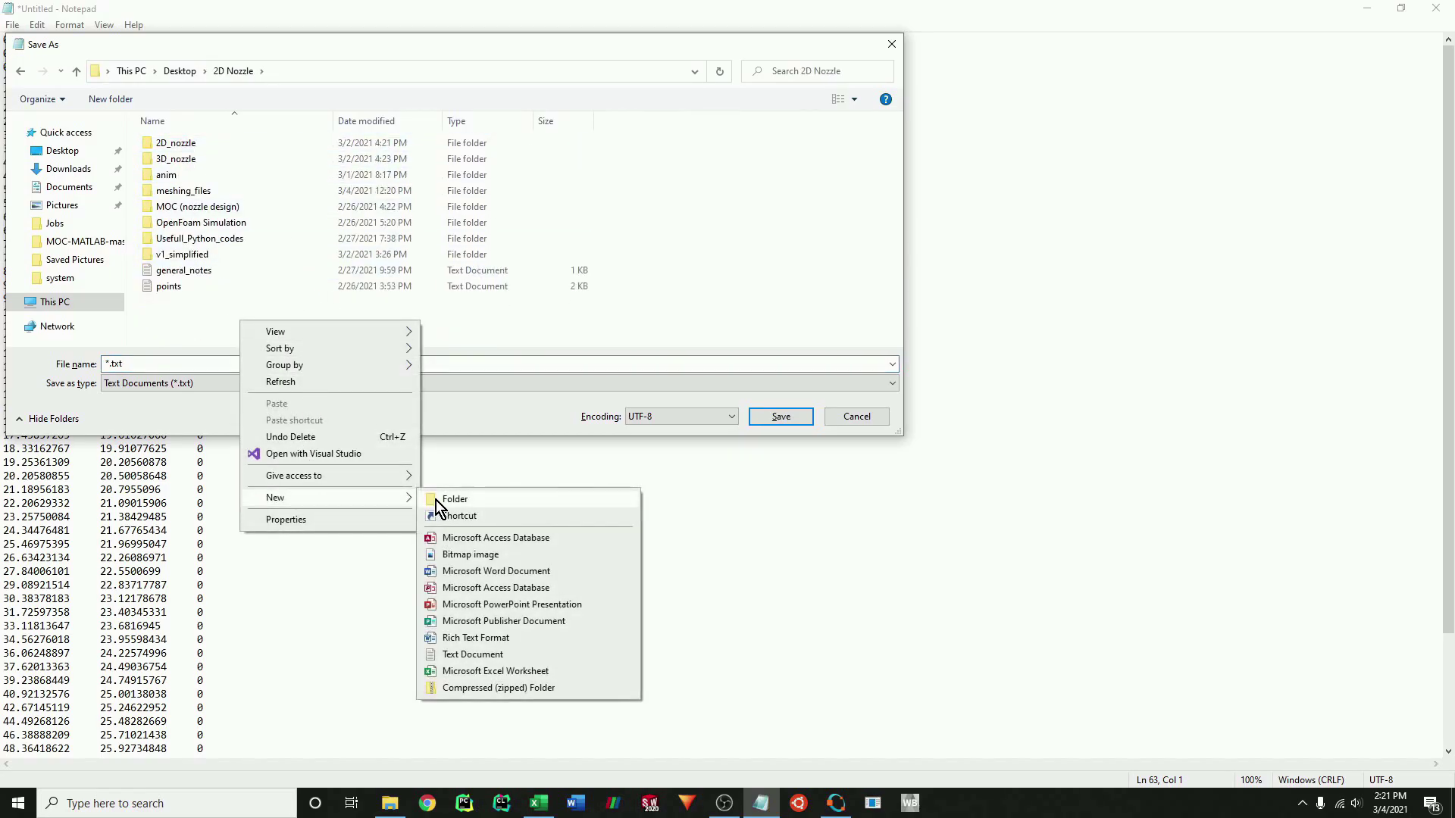
pyautogui.click(435, 501)
pyautogui.write('video')
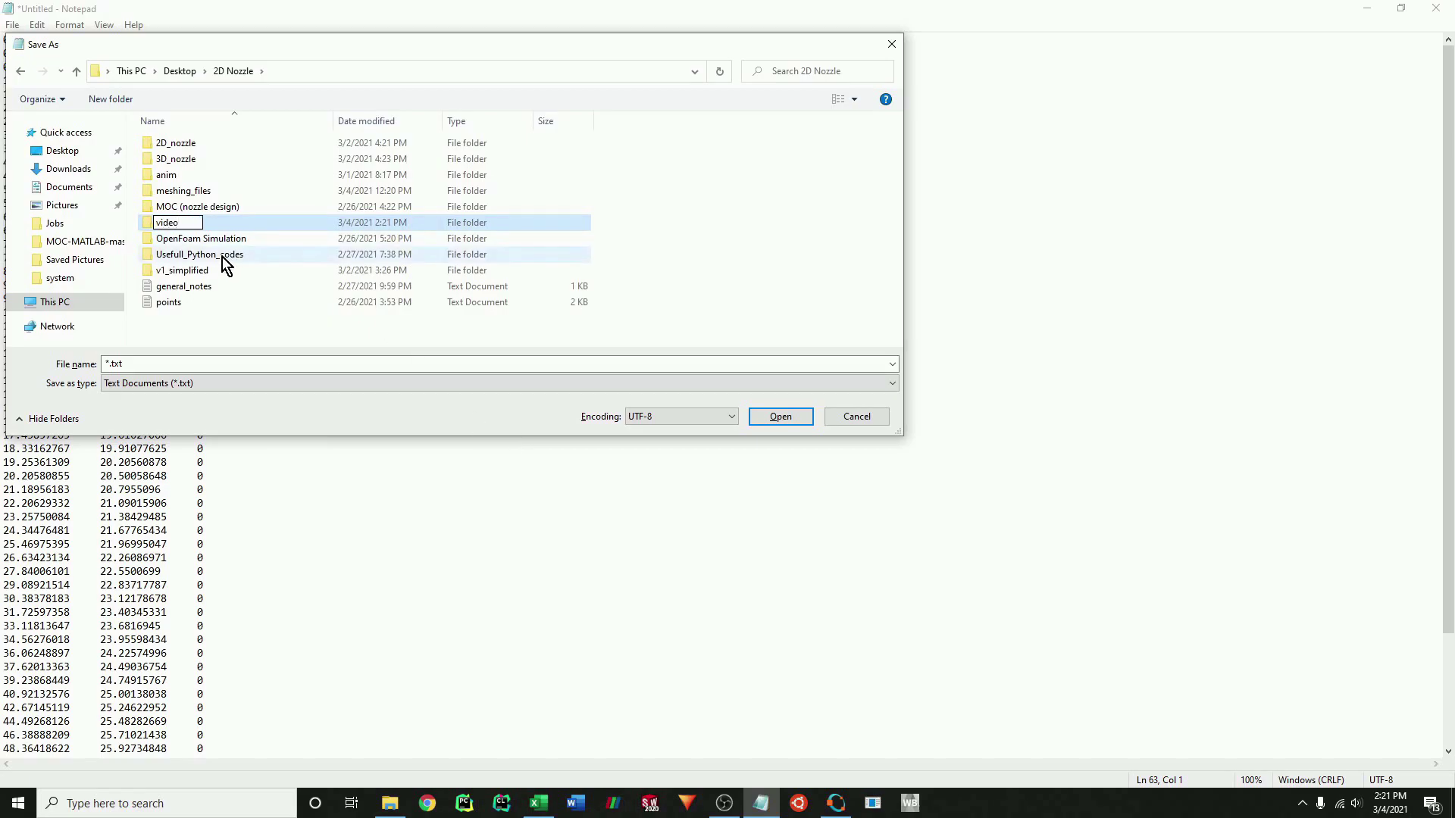
pyautogui.click(208, 325)
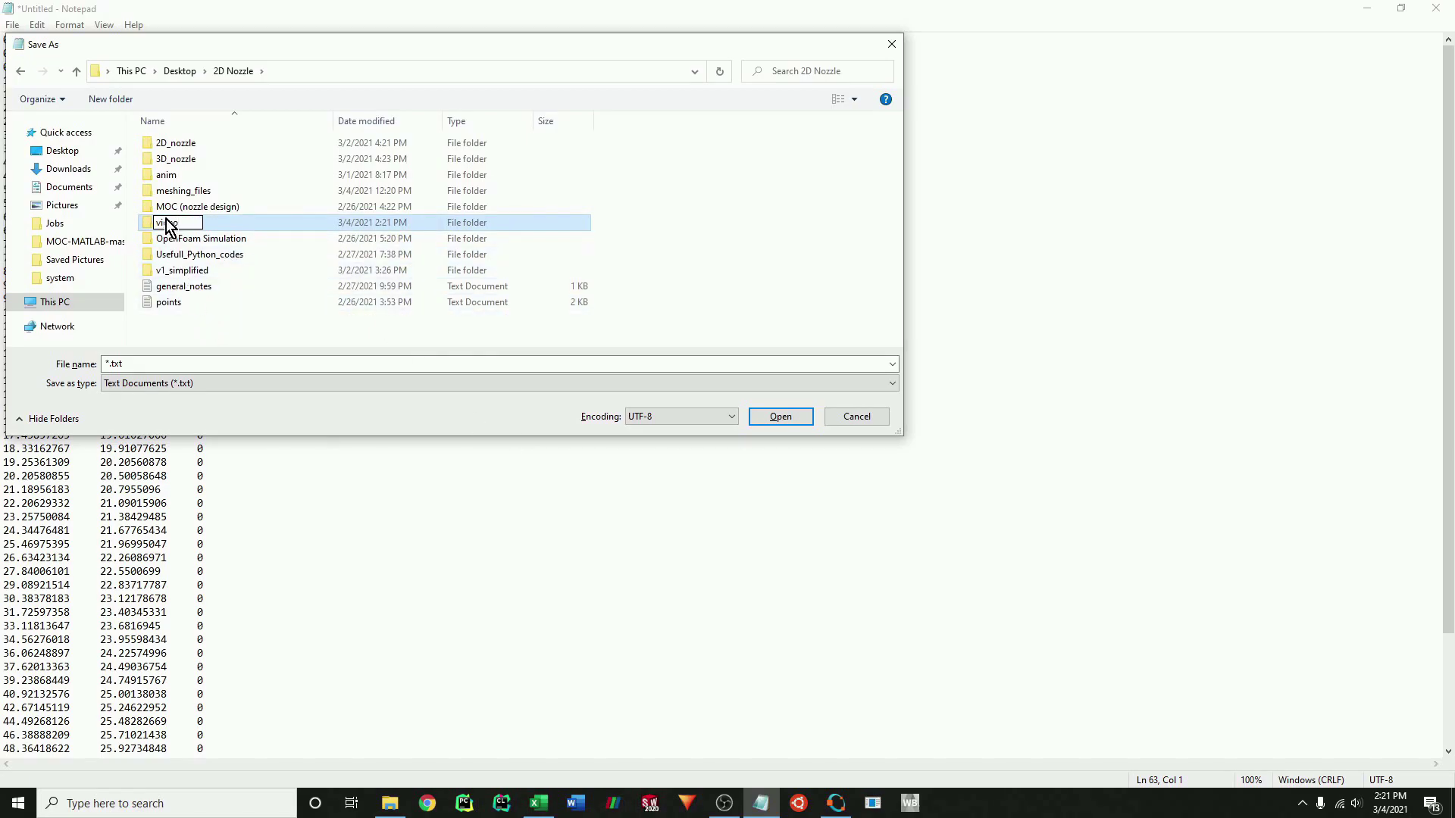
pyautogui.doubleClick(169, 228)
# Save the text document as points in the video folder and close Notepad.
pyautogui.doubleClick(205, 364)
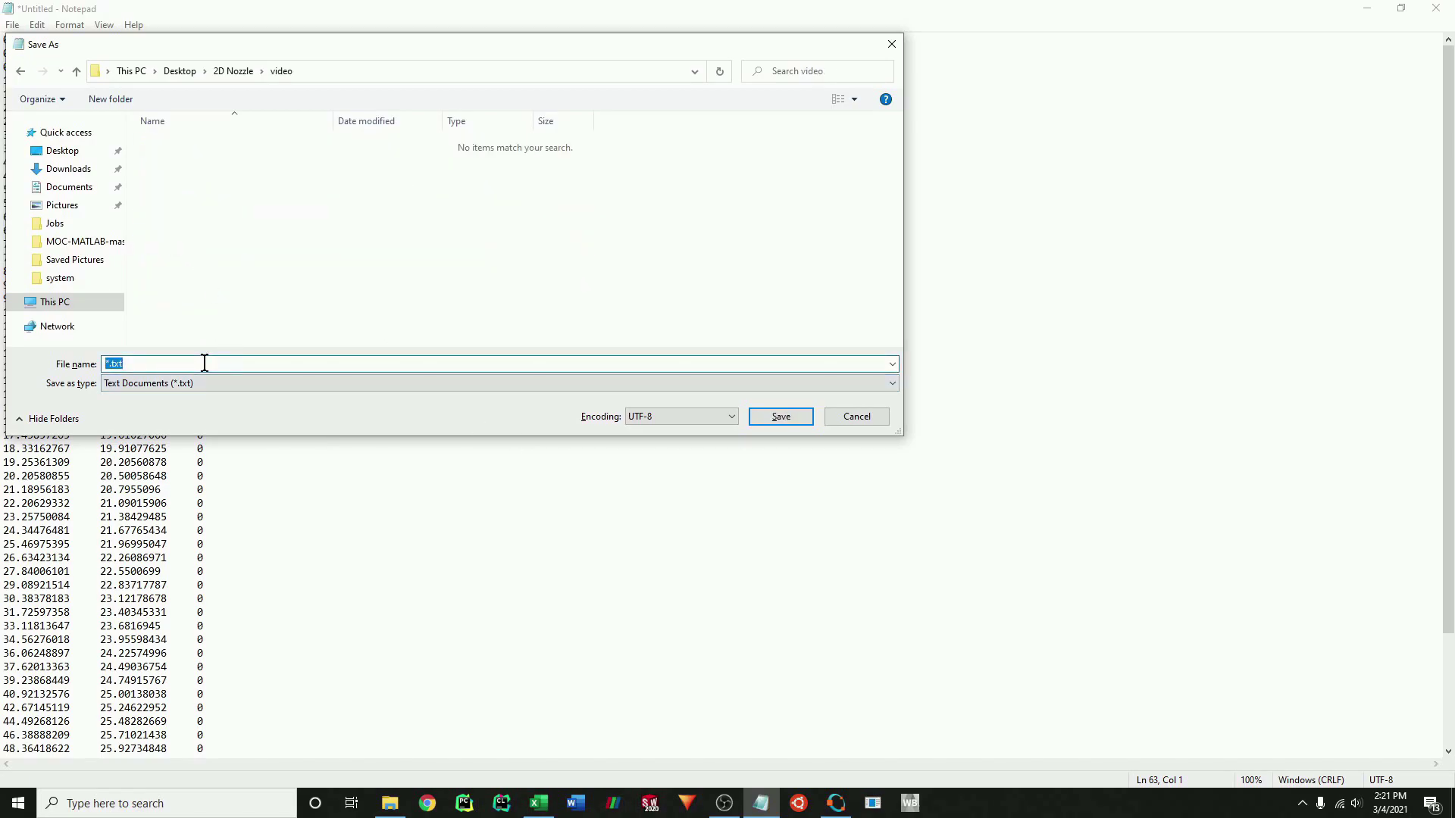
pyautogui.write('points')
pyautogui.press('Return')
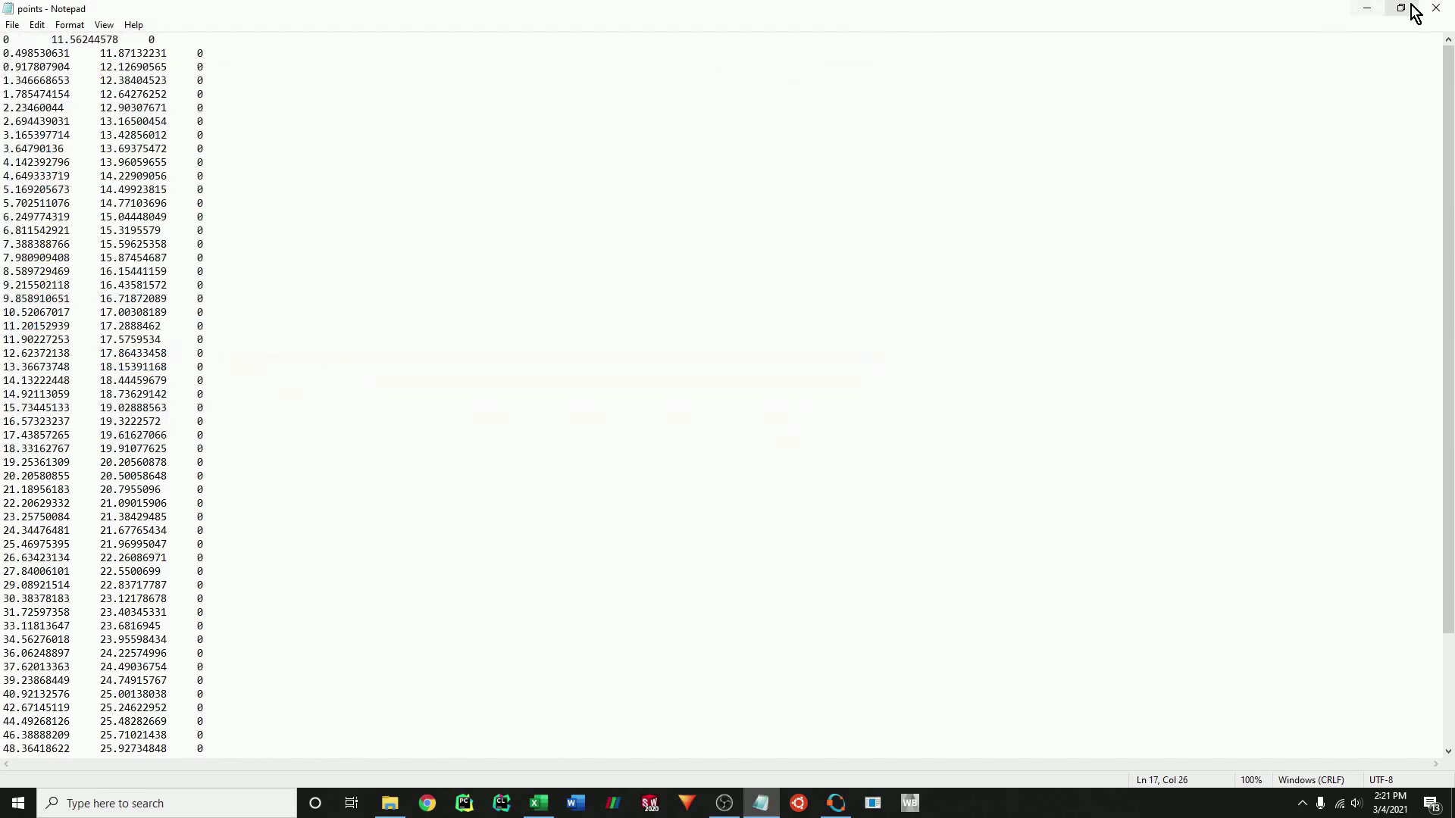
pyautogui.click(1436, 7)
# Switch to SOLIDWORKS and maximise its window.
pyautogui.click(643, 810)
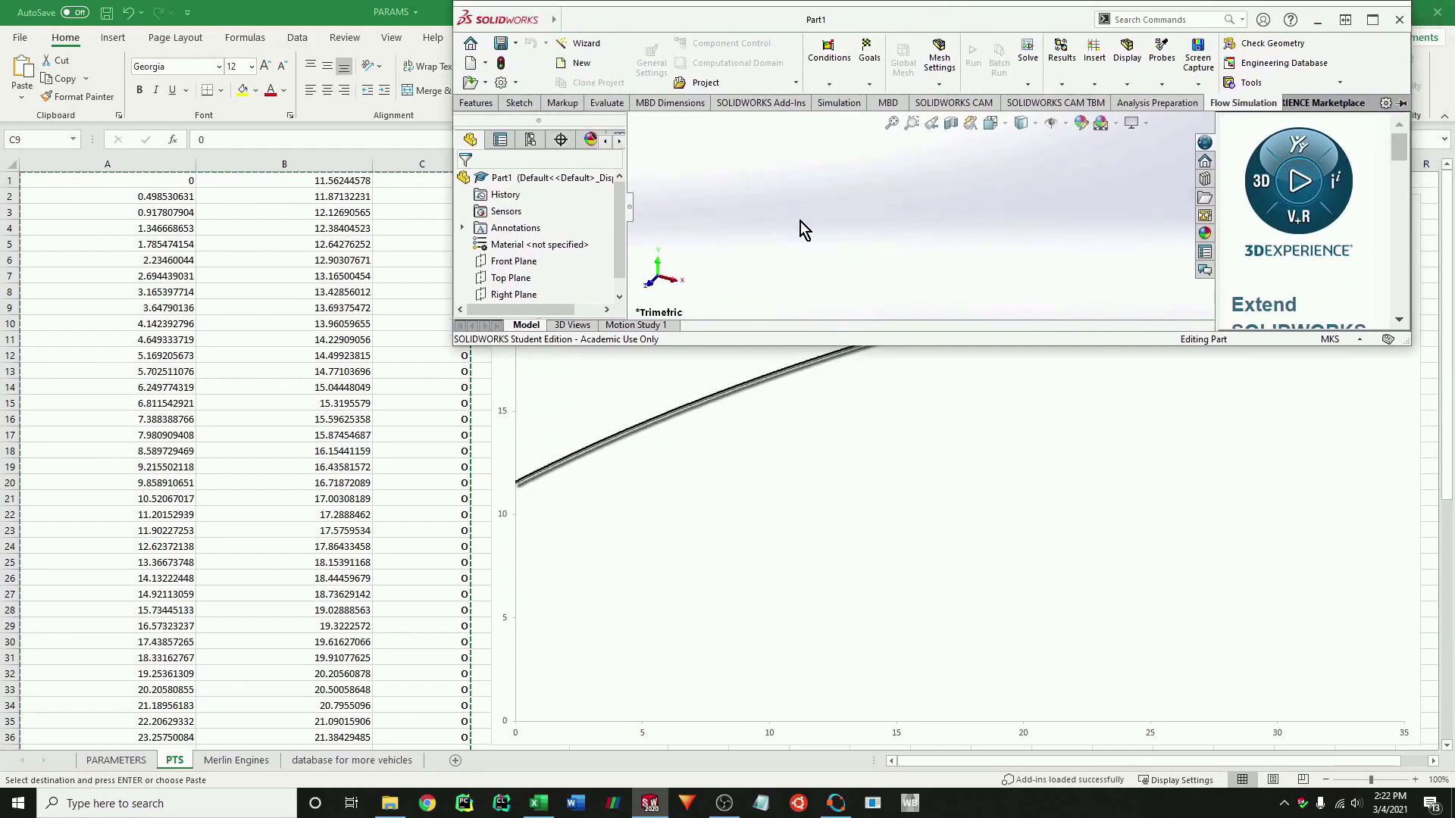
pyautogui.click(1373, 20)
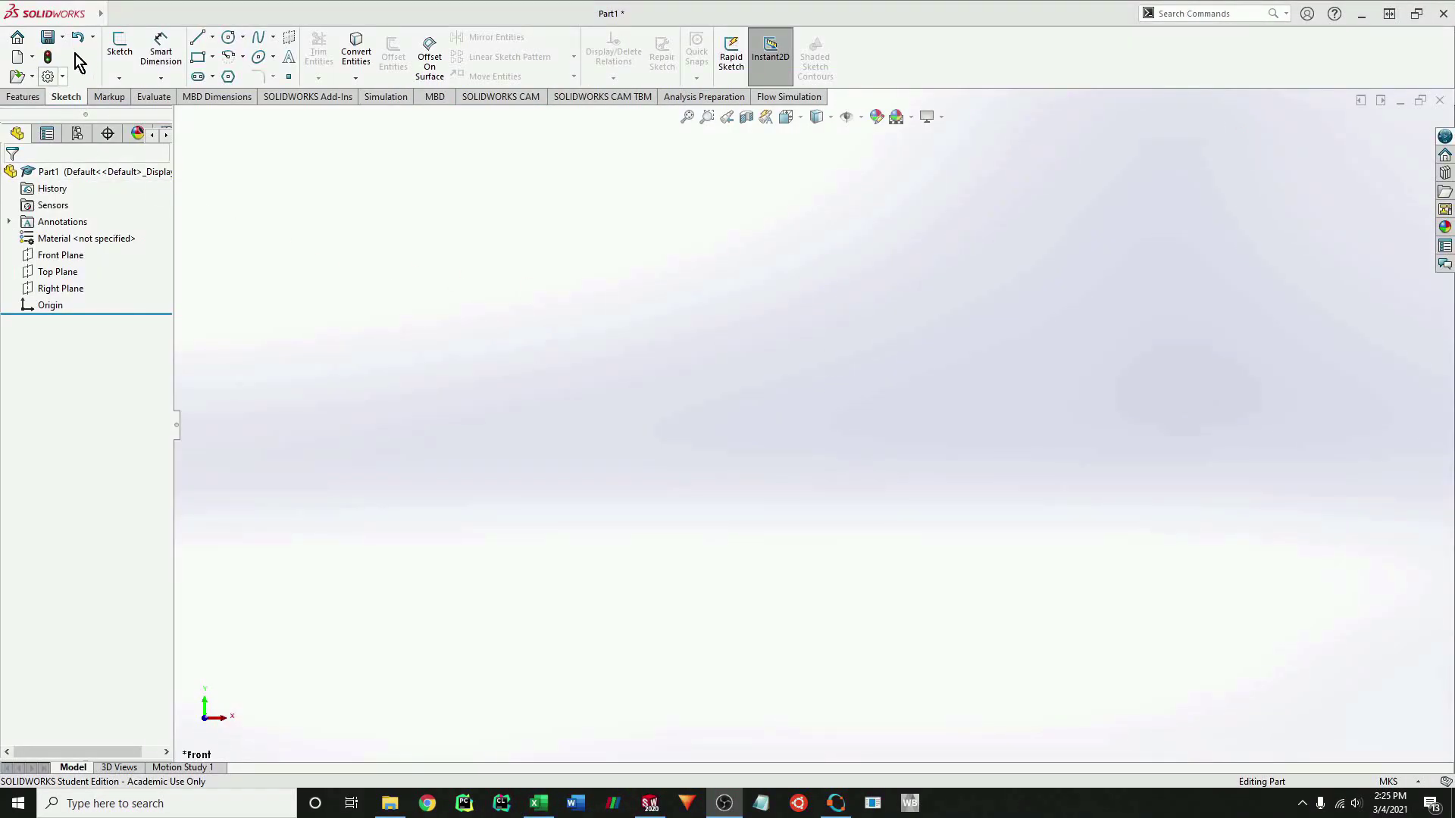
# Set the part's document units to CGS (centimeter, gram, second), finding the setting with an options search for units.
pyautogui.moveTo(105, 20)
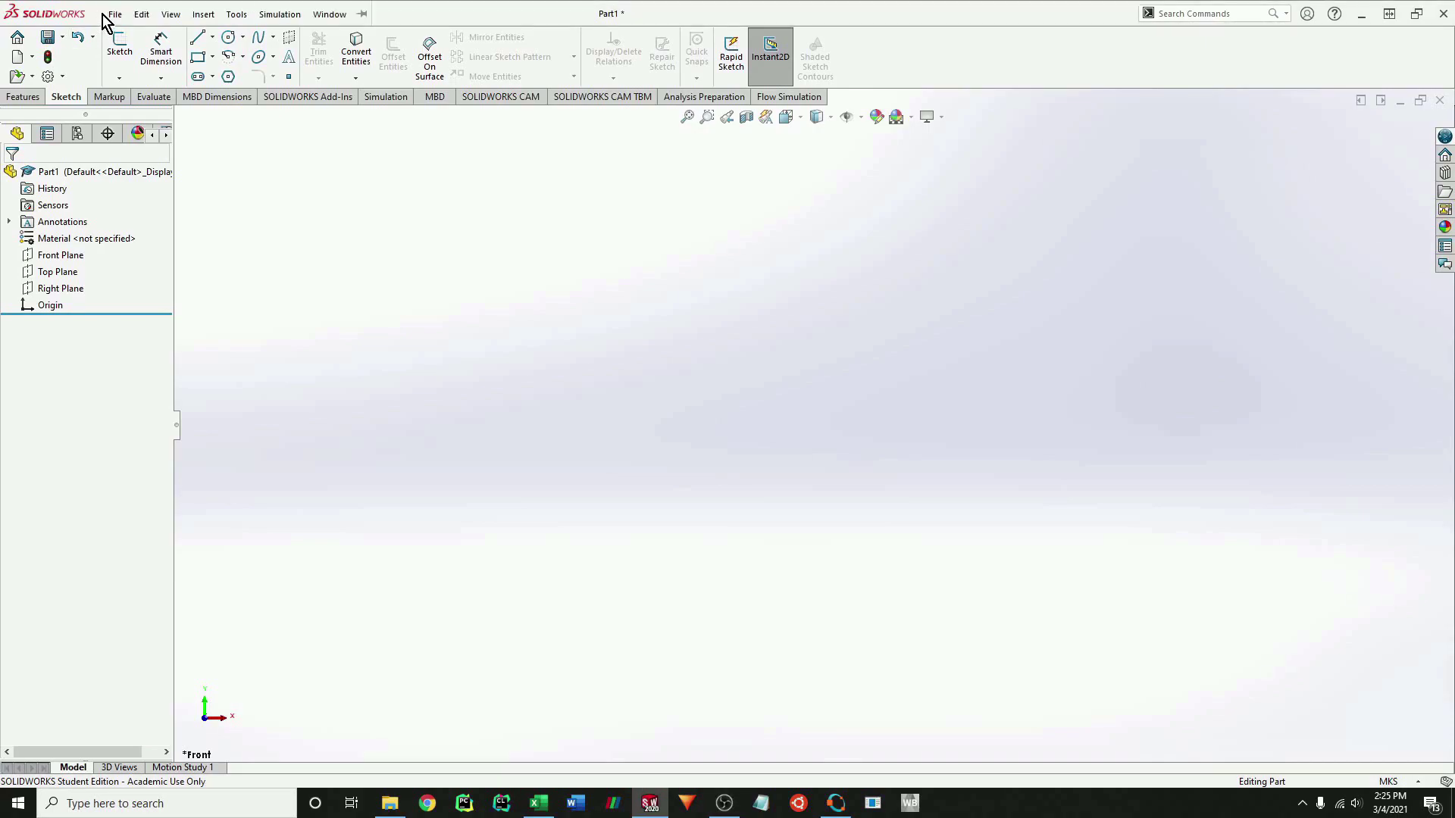
pyautogui.click(55, 76)
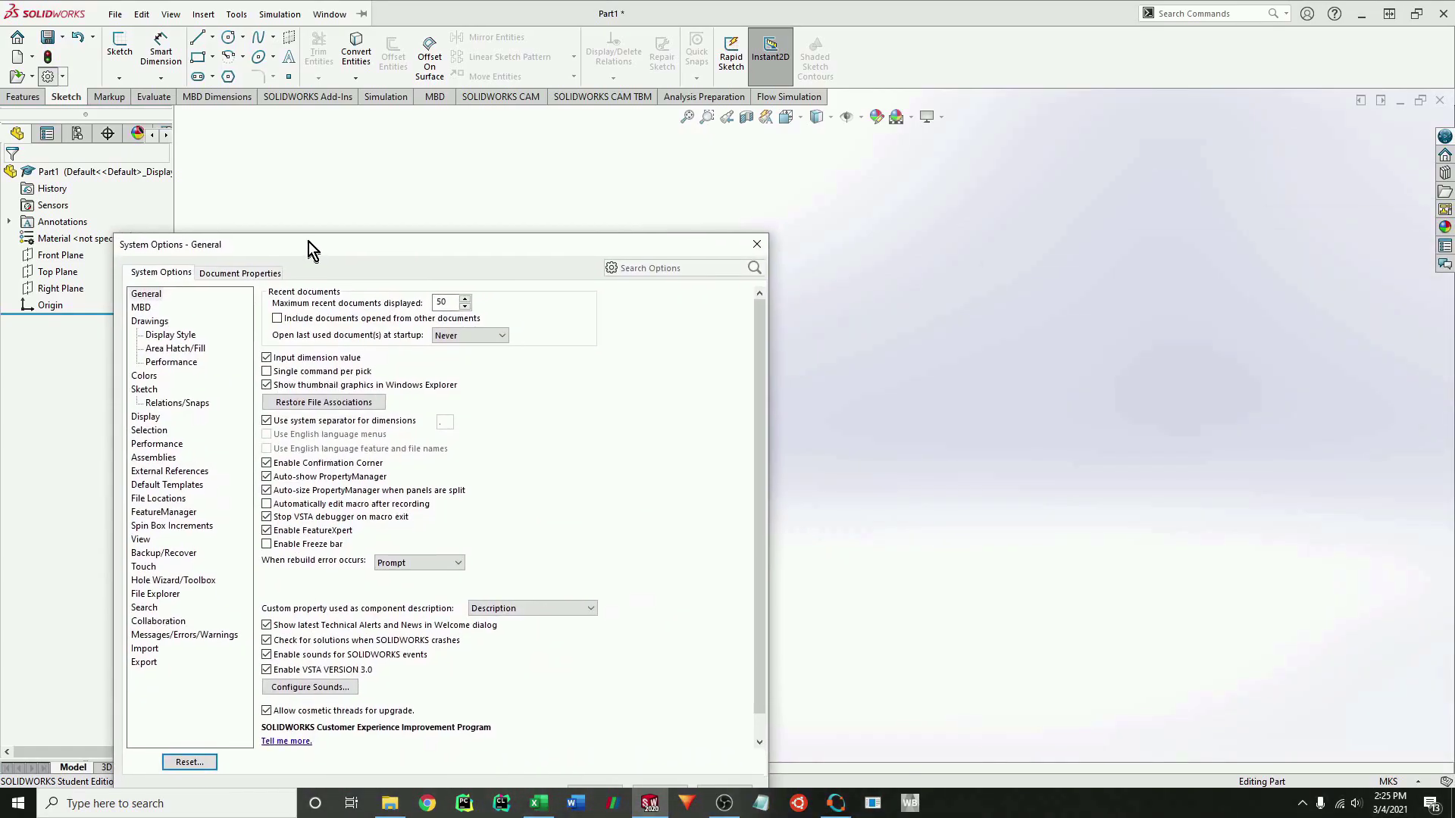
pyautogui.click(758, 201)
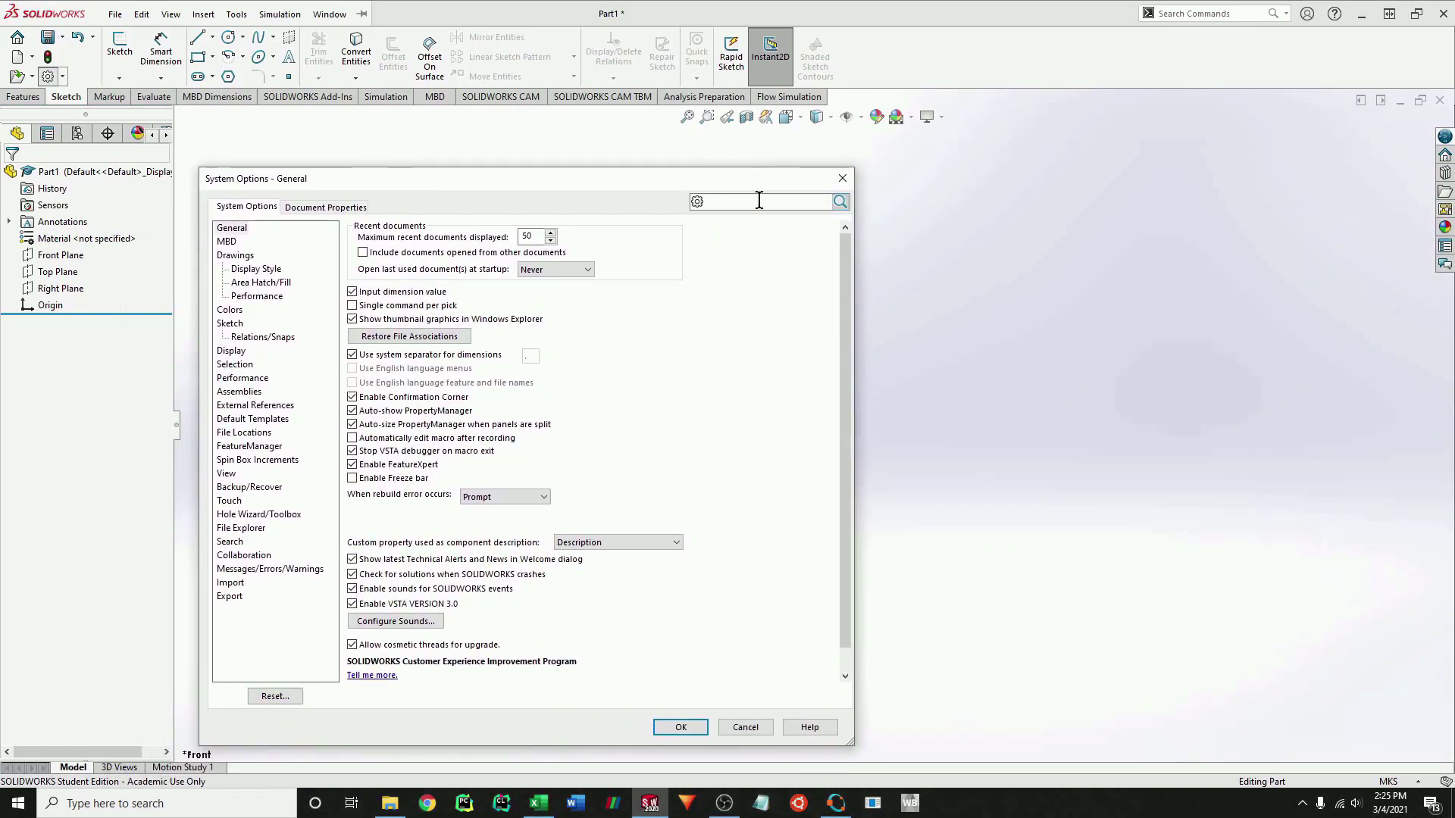
pyautogui.write('units')
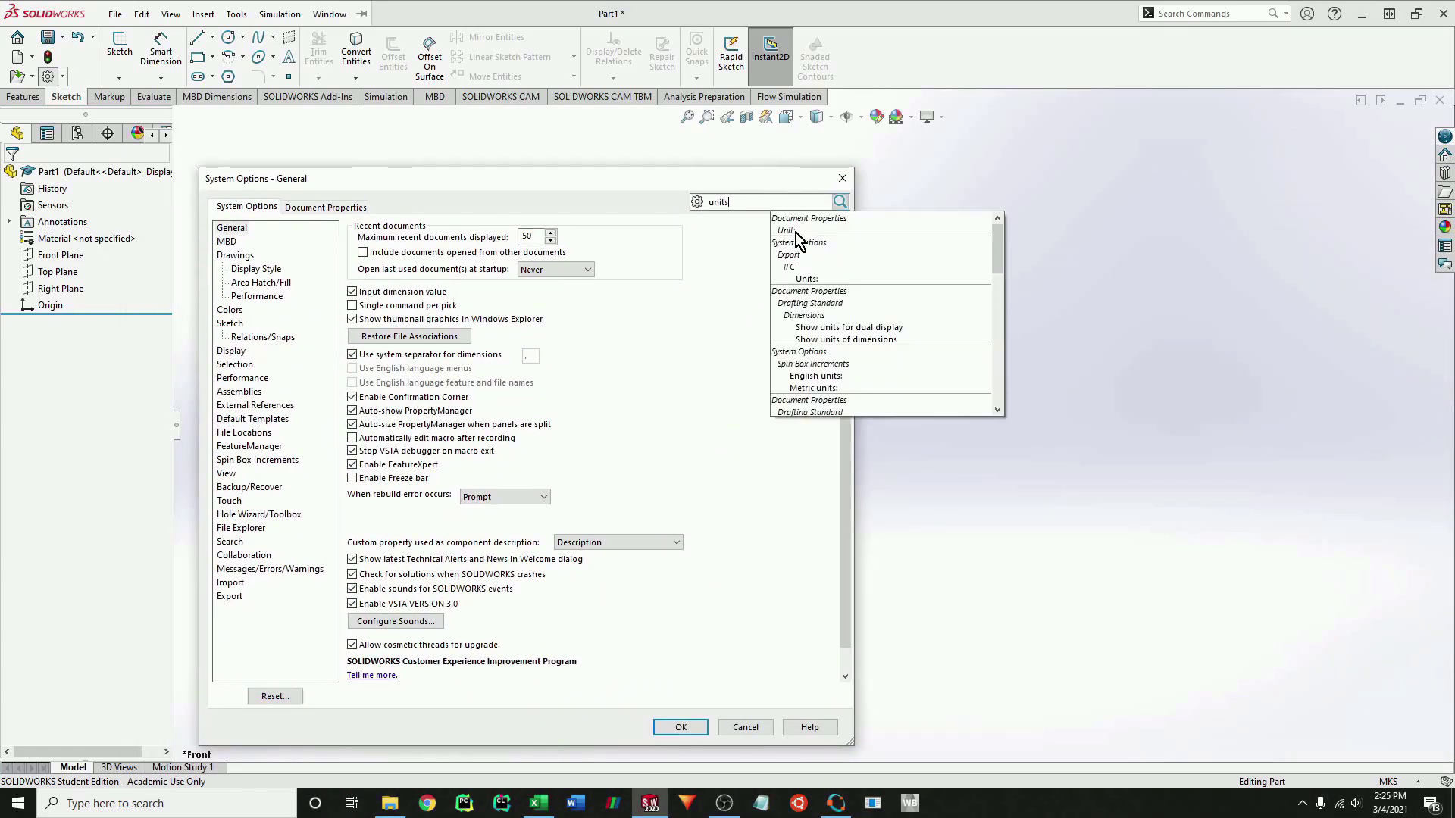
pyautogui.click(789, 231)
pyautogui.click(385, 250)
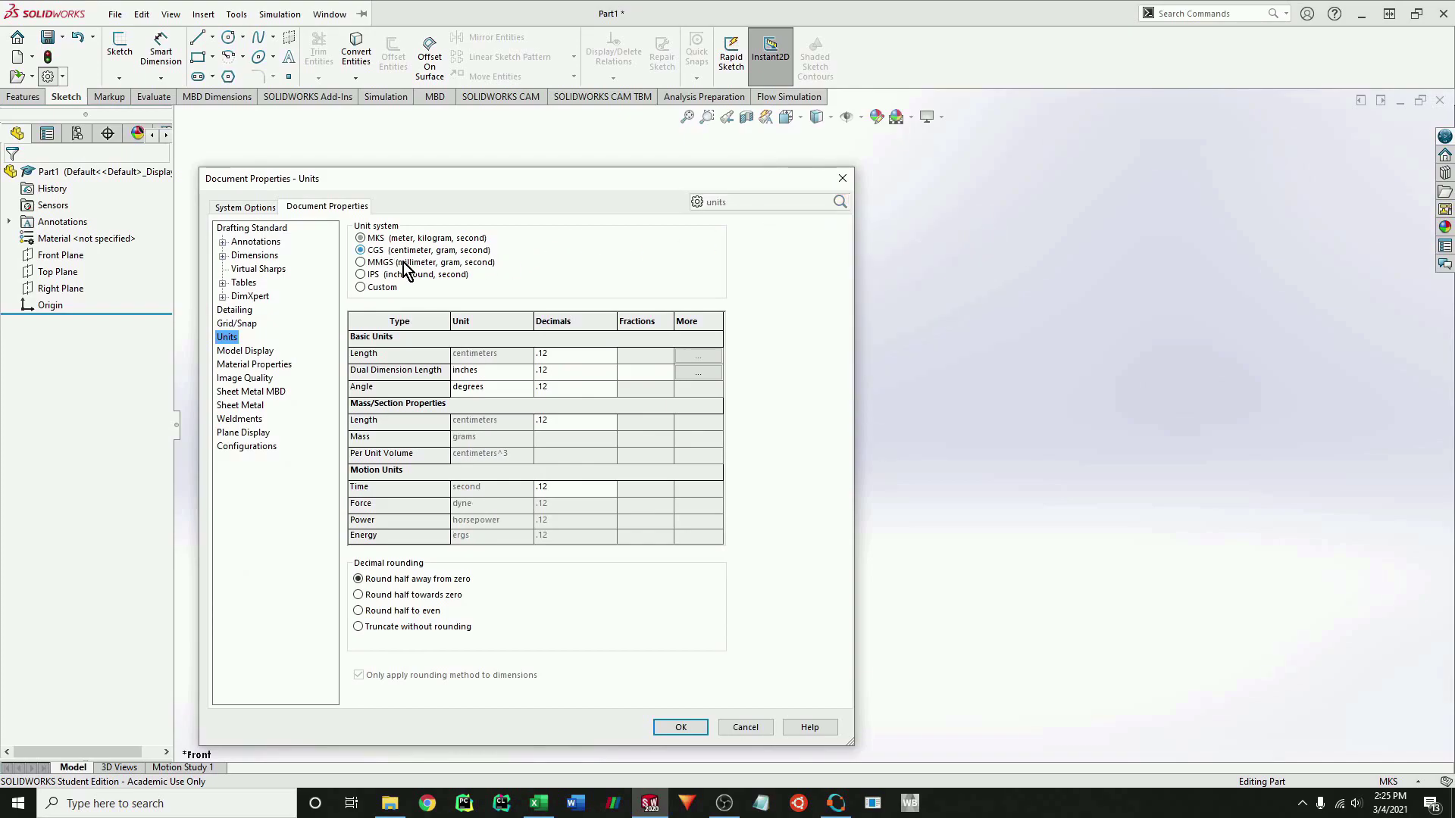
pyautogui.click(680, 727)
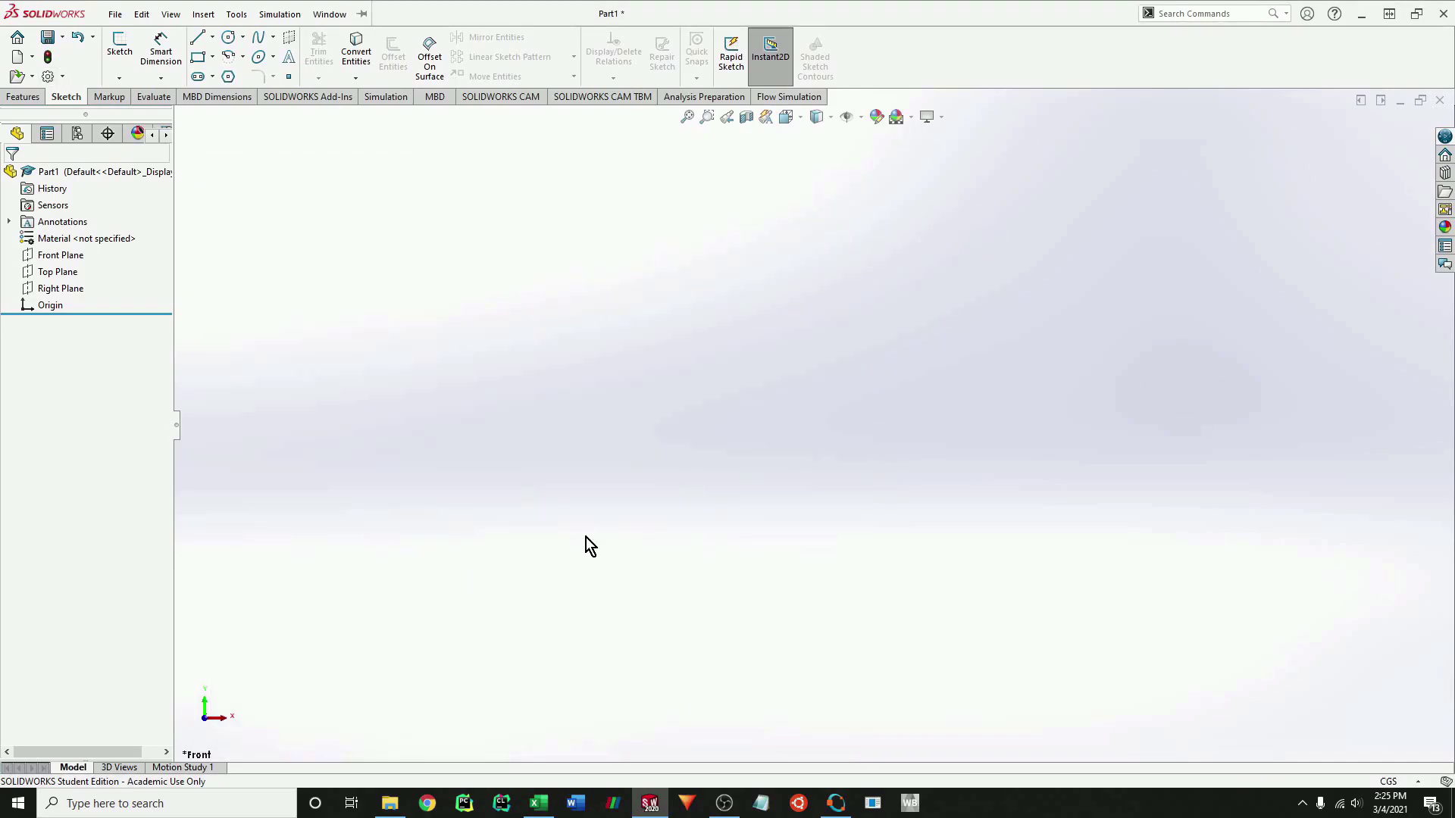
# Create a curve through XYZ points from the points text file in the video folder.
pyautogui.click(115, 13)
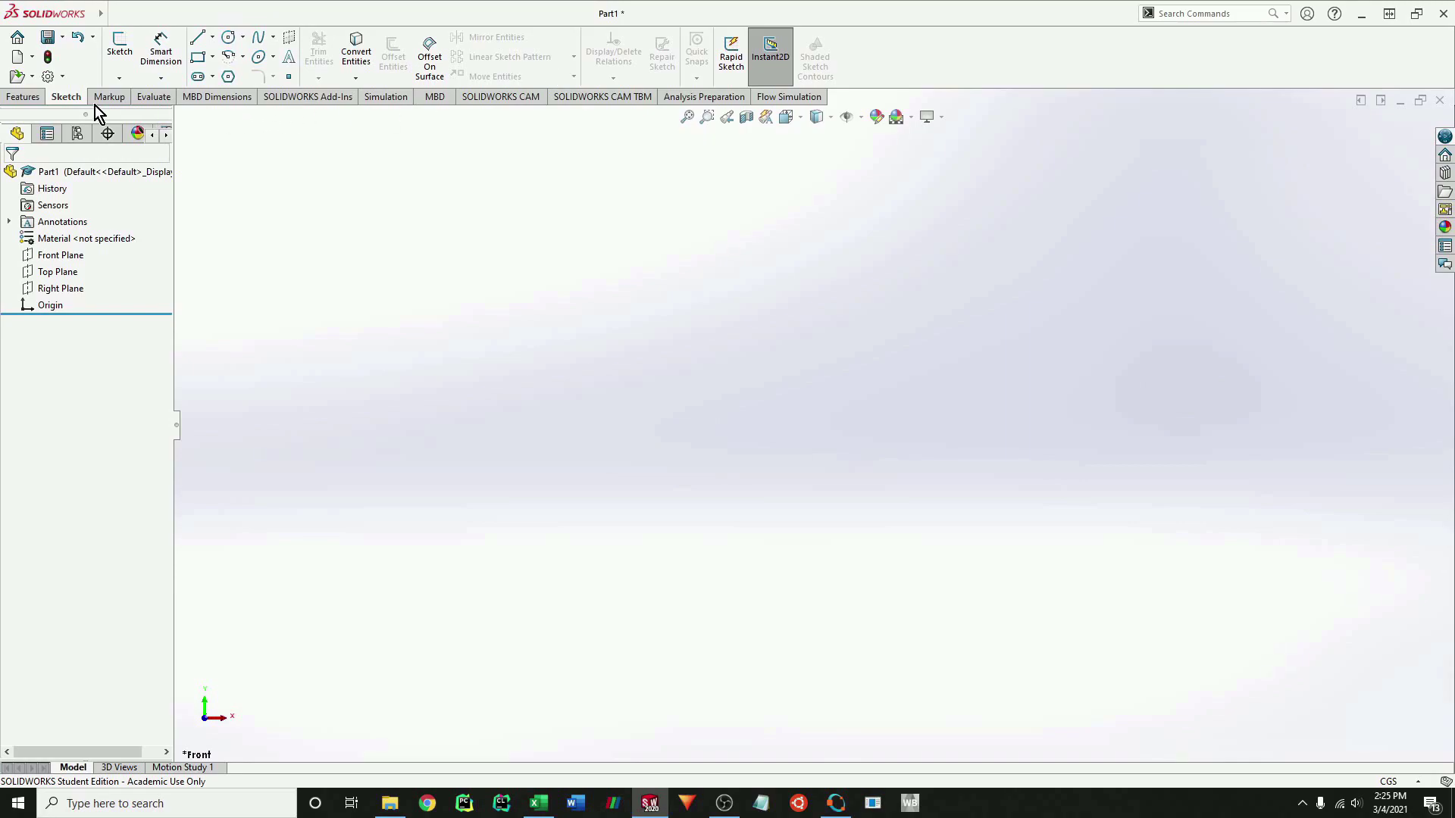
pyautogui.click(23, 97)
pyautogui.click(743, 77)
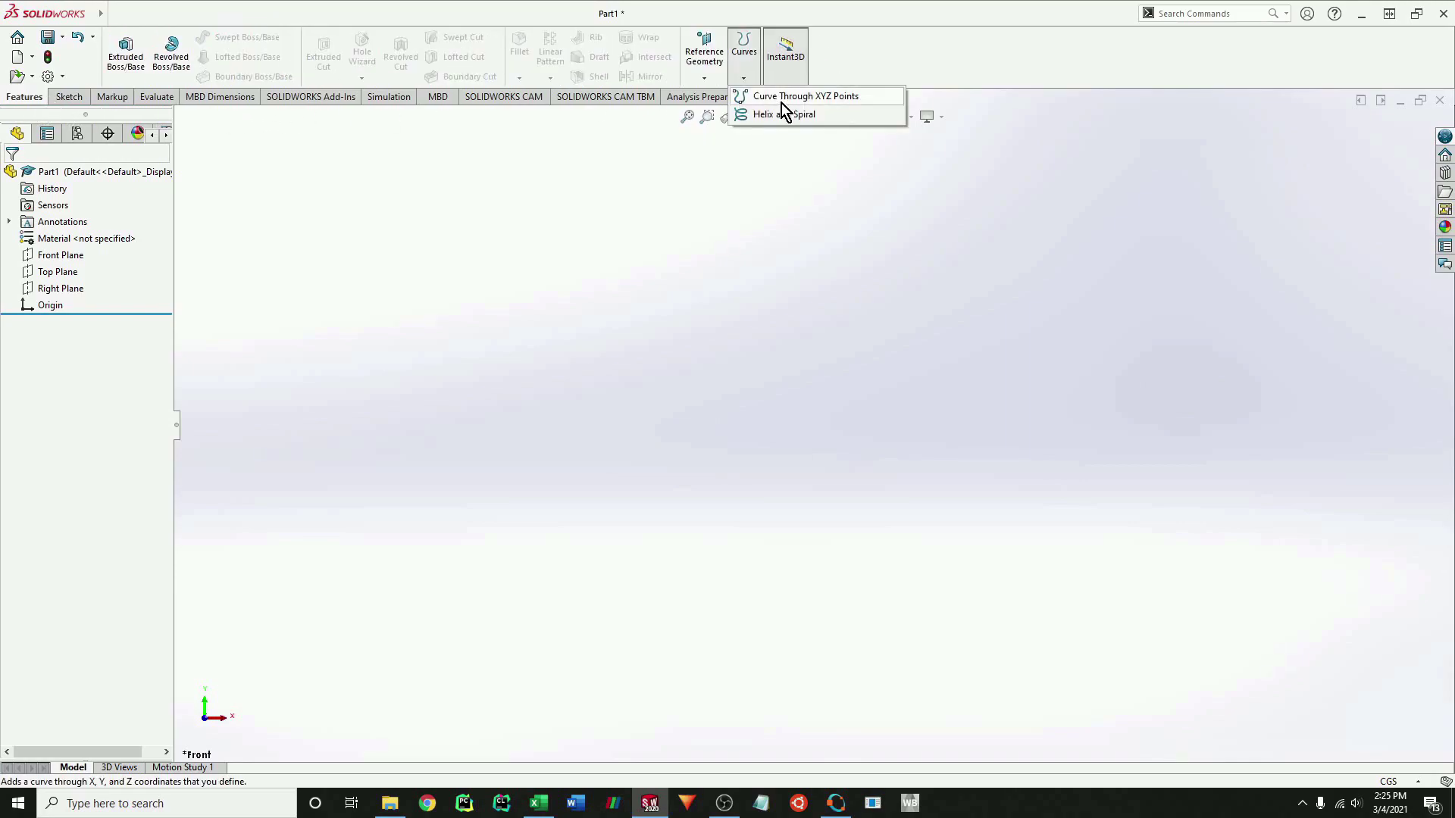
pyautogui.click(785, 103)
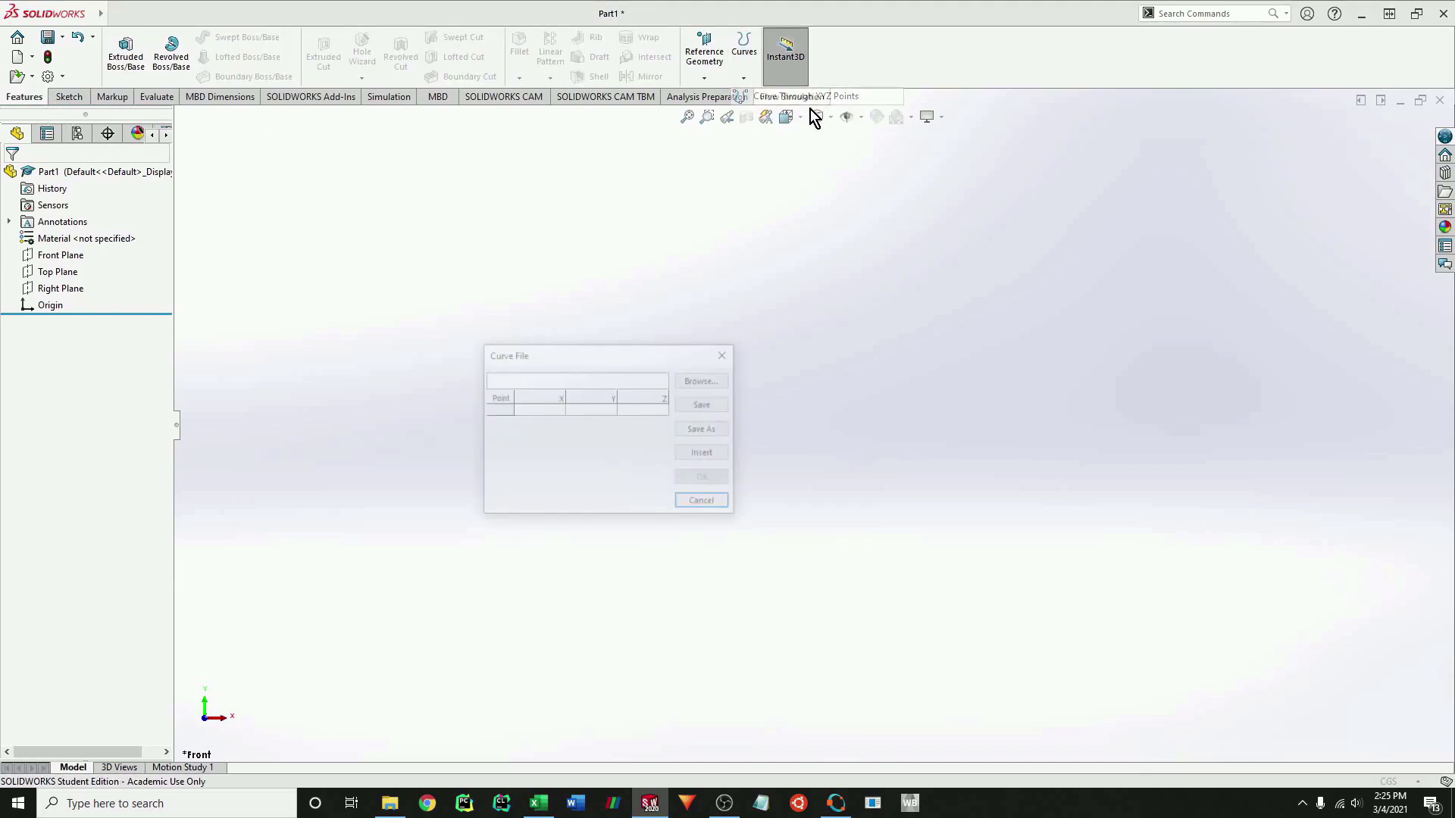
pyautogui.click(702, 382)
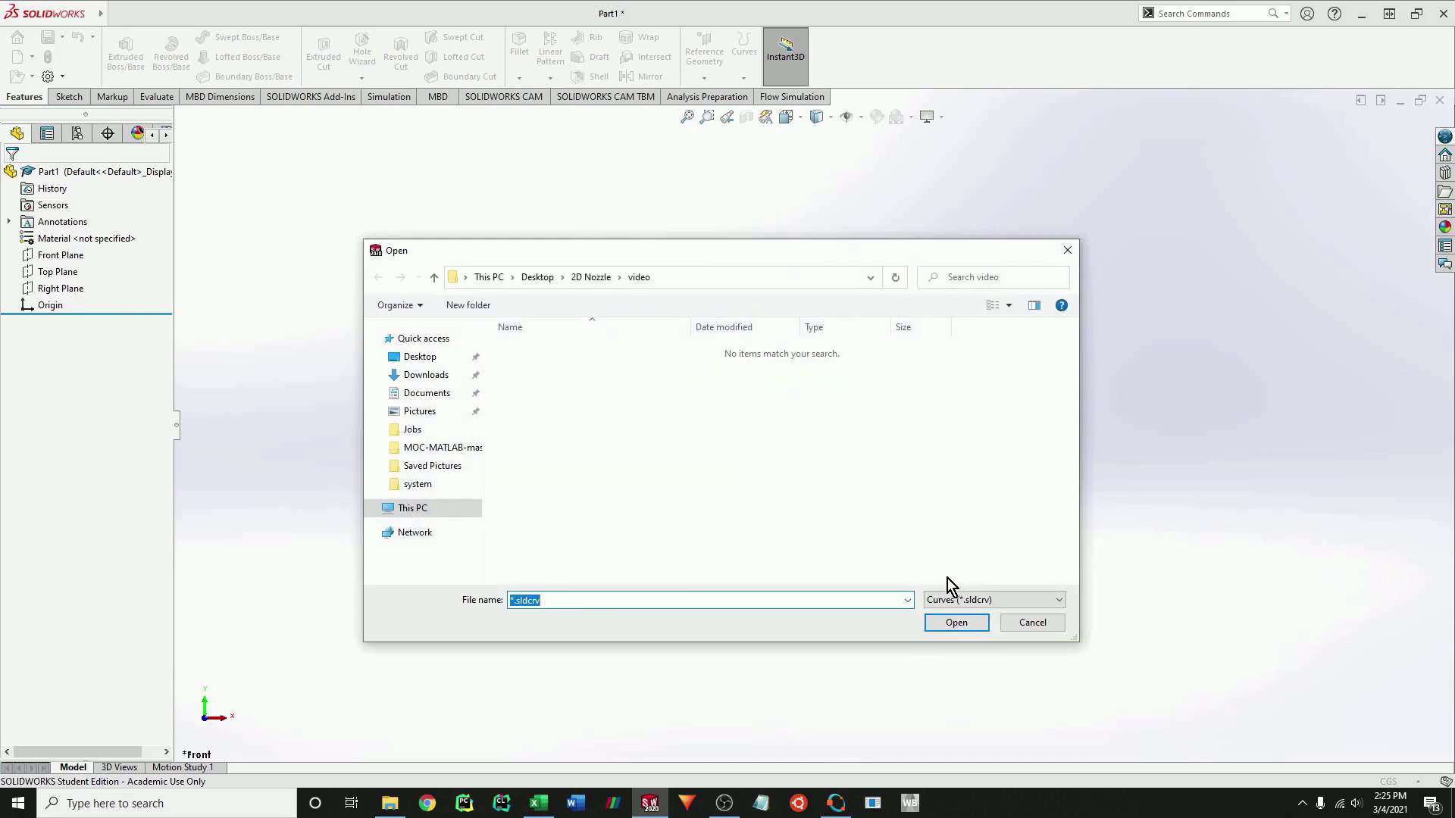
pyautogui.click(957, 598)
pyautogui.click(950, 629)
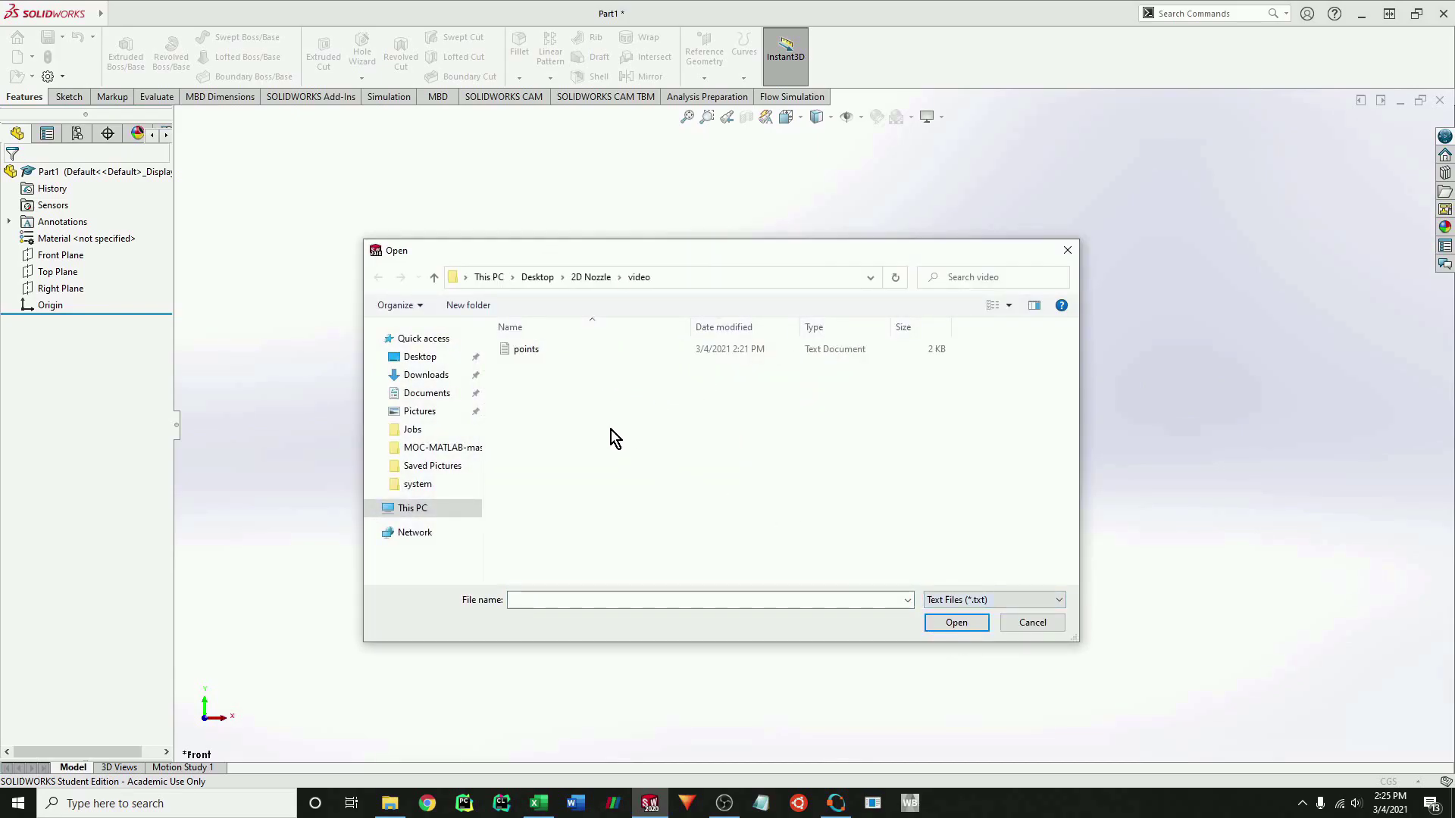
pyautogui.doubleClick(594, 350)
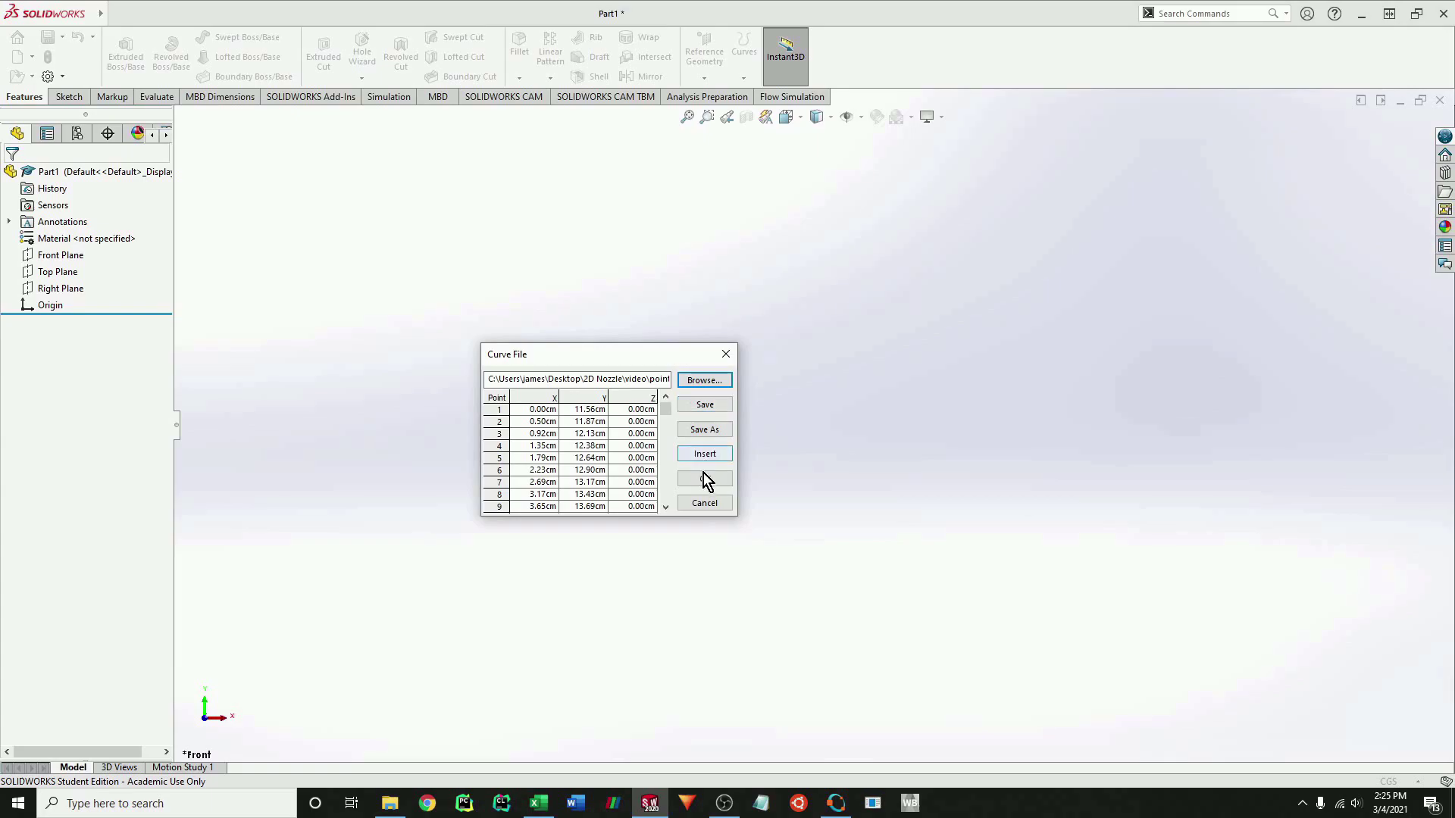
pyautogui.click(703, 476)
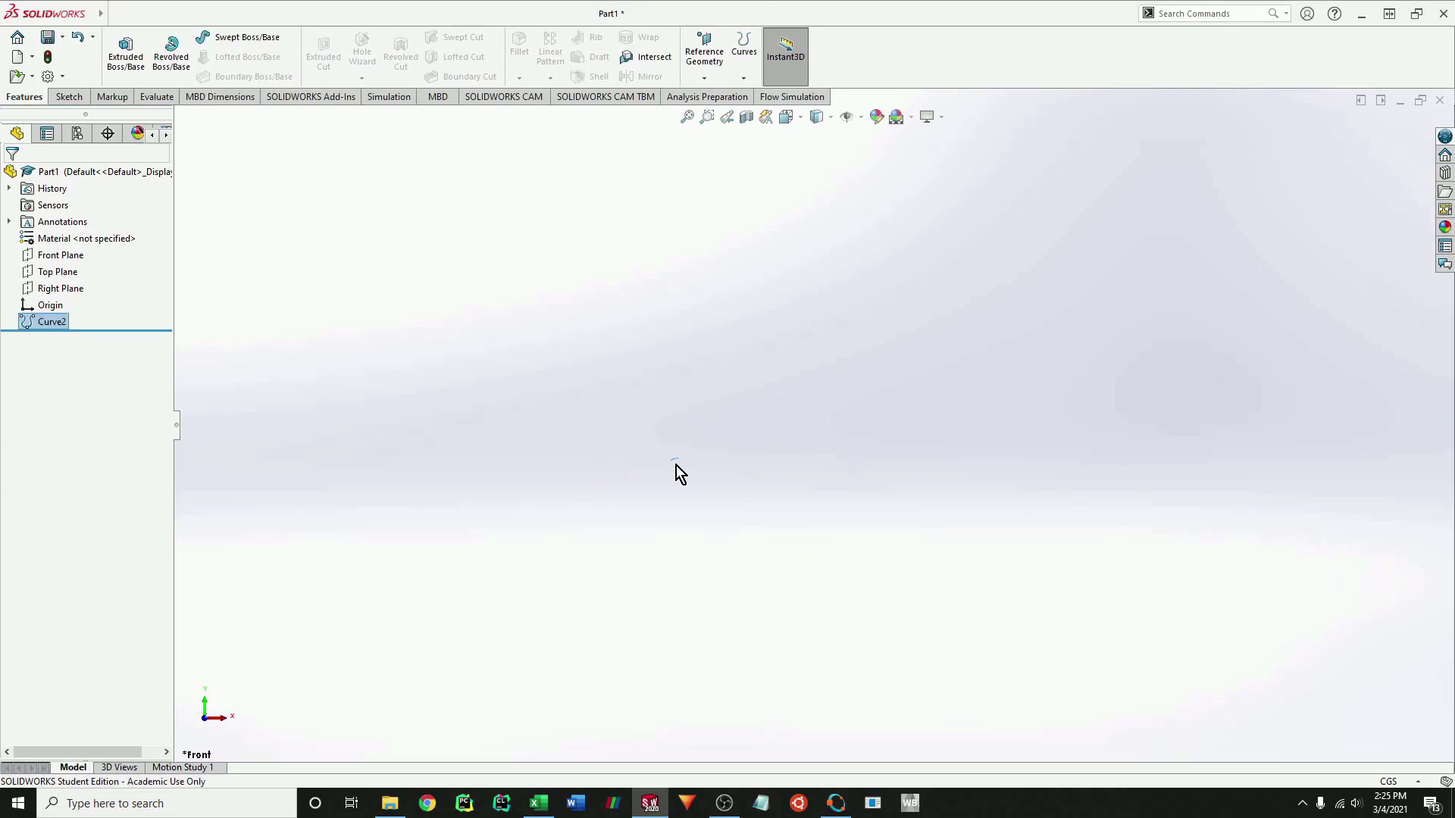
# Start a new sketch on the front plane.
pyautogui.scroll(-6, 884, 444)
pyautogui.click(85, 100)
pyautogui.click(119, 47)
pyautogui.click(636, 564)
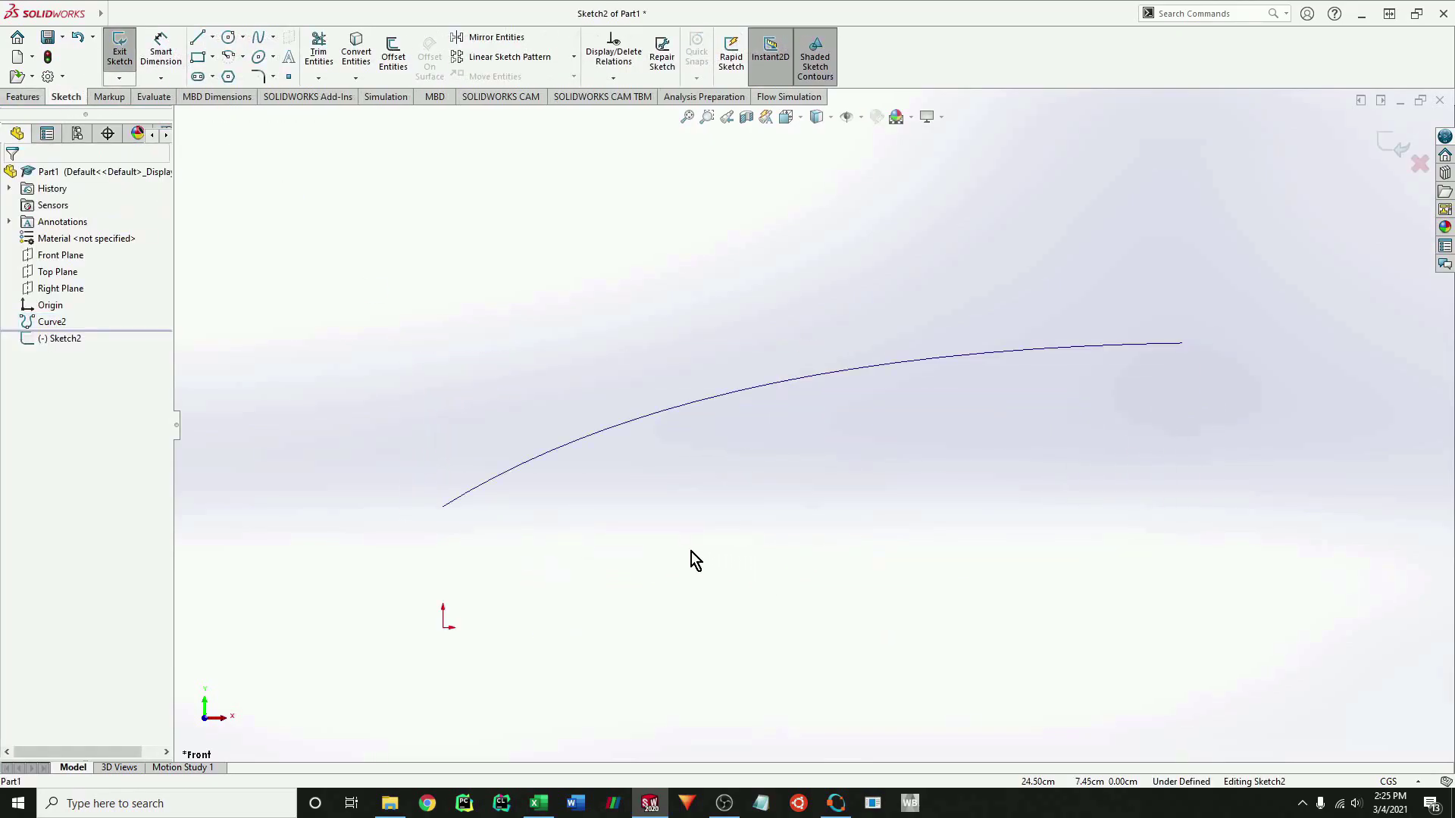
# Place seven sketch points along the imported curve, including both ends, and two more points left of it.
pyautogui.click(288, 77)
pyautogui.click(443, 507)
pyautogui.click(1182, 342)
pyautogui.click(951, 356)
pyautogui.click(564, 445)
pyautogui.click(634, 419)
pyautogui.click(753, 387)
pyautogui.click(297, 467)
pyautogui.click(178, 468)
pyautogui.click(846, 370)
# Dimension the horizontal distances from the origin to the second and third curve points as 10 cm and 15 cm.
pyautogui.moveTo(465, 622); pyautogui.dragTo(465, 561, button='right')
pyautogui.click(444, 627)
pyautogui.click(564, 445)
pyautogui.click(534, 683)
pyautogui.write('10')
pyautogui.press('Return')
pyautogui.click(634, 422)
pyautogui.click(443, 627)
pyautogui.click(546, 720)
pyautogui.write('15')
pyautogui.press('Return')
# Dimension the horizontal distance from the origin to the fourth curve point as 25 cm.
pyautogui.scroll(1, 607, 662)
pyautogui.click(590, 494)
pyautogui.click(851, 294)
pyautogui.write('25')
pyautogui.press('Return')
# Change the horizontal distances of the second, third and fourth curve points to 5, 10 and 20 cm.
pyautogui.doubleClick(638, 531)
pyautogui.write('5')
pyautogui.press('Return')
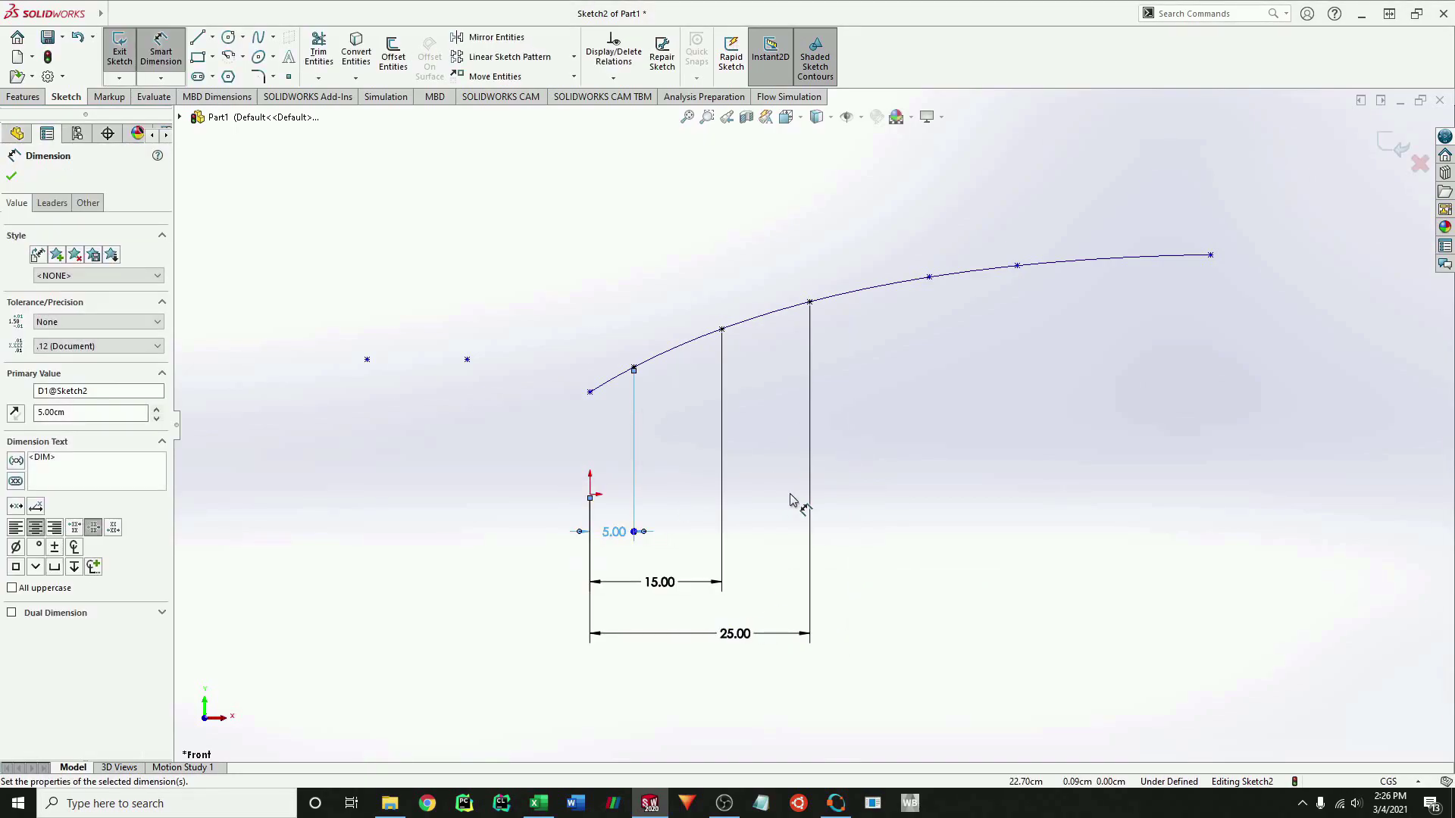
pyautogui.doubleClick(664, 583)
pyautogui.write('10')
pyautogui.press('Return')
pyautogui.write('0')
pyautogui.press('Return')
# Dimension the fifth and sixth curve points horizontally from the origin at 40 cm and 50 cm.
pyautogui.click(591, 496)
pyautogui.click(929, 276)
pyautogui.click(782, 693)
pyautogui.write('40')
pyautogui.press('Return')
pyautogui.click(590, 496)
pyautogui.write('50')
pyautogui.press('Return')
# Change the fifth curve point's horizontal distance from the origin to 30 cm.
pyautogui.doubleClick(767, 692)
pyautogui.write('30')
pyautogui.press('Return')
# Dimension the curve's right end point at 70 cm horizontally from the origin.
pyautogui.click(1210, 255)
pyautogui.click(591, 494)
pyautogui.click(877, 721)
pyautogui.write('70')
pyautogui.press('Return')
# Dimension the two points left of the origin at horizontal distances of 20 cm and 40 cm.
pyautogui.click(448, 290)
pyautogui.click(572, 425)
pyautogui.click(505, 465)
pyautogui.write('20')
pyautogui.press('Return')
pyautogui.click(348, 291)
pyautogui.click(571, 429)
pyautogui.click(384, 552)
pyautogui.write('40')
pyautogui.press('Return')
# Dimension the far-left point's height above the origin as 20 cm.
pyautogui.click(571, 425)
pyautogui.click(191, 338)
pyautogui.write('20')
pyautogui.press('Return')
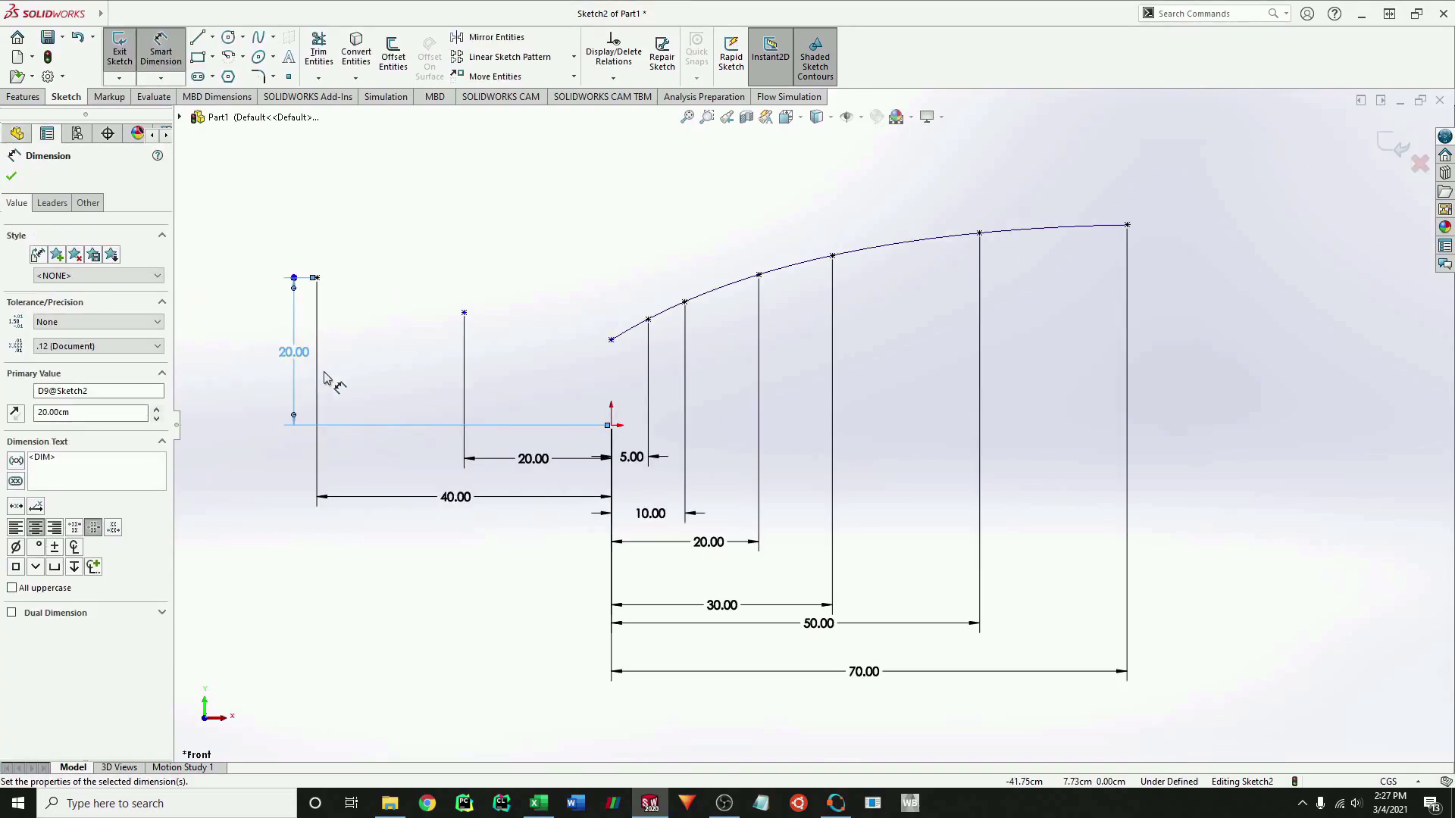
# Add a horizontal relation between the two points left of the origin.
pyautogui.press('Escape')
pyautogui.click(464, 312)
pyautogui.keyDown('ctrl'); pyautogui.click(318, 278); pyautogui.keyUp('ctrl')
pyautogui.click(356, 235)
pyautogui.click(16, 438)
pyautogui.click(12, 176)
# Hide the imported XYZ curve.
pyautogui.rightClick(732, 293)
pyautogui.rightClick(31, 322)
pyautogui.click(47, 303)
# Draw a spline through all the sketch points, from the far-left point to the nozzle exit point.
pyautogui.click(259, 37)
pyautogui.click(316, 277)
pyautogui.click(463, 277)
pyautogui.click(611, 340)
pyautogui.click(648, 320)
pyautogui.click(685, 303)
pyautogui.click(759, 274)
pyautogui.click(832, 256)
pyautogui.click(979, 233)
pyautogui.press('Escape')
# Adjust the tangent handle at the spline's left end to a roughly horizontal direction.
pyautogui.click(357, 247)
pyautogui.moveTo(351, 247); pyautogui.dragTo(430, 277)
pyautogui.click(500, 351)
# Draw a long horizontal line through the origin, extending past both ends of the nozzle profile.
pyautogui.press('z')
pyautogui.press('z')
pyautogui.press('l')
pyautogui.click(248, 425)
pyautogui.click(1381, 425)
pyautogui.press('Escape')
# Constrain the spline's tangent handles at its first two points horizontally, using the line through the origin as reference.
pyautogui.scroll(-5, 410, 275)
pyautogui.click(668, 431)
pyautogui.keyDown('ctrl'); pyautogui.click(706, 738); pyautogui.keyUp('ctrl')
pyautogui.click(16, 420)
pyautogui.click(848, 422)
pyautogui.keyDown('ctrl'); pyautogui.click(812, 738); pyautogui.keyUp('ctrl')
pyautogui.click(15, 421)
# Dimension the tangent handles at the spline's first two points to 25 cm each.
pyautogui.moveTo(822, 572); pyautogui.dragTo(822, 493, button='right')
pyautogui.click(687, 423)
pyautogui.click(687, 380)
pyautogui.write('25')
pyautogui.press('Return')
pyautogui.click(832, 423)
pyautogui.click(877, 375)
pyautogui.write('25')
pyautogui.press('Return')
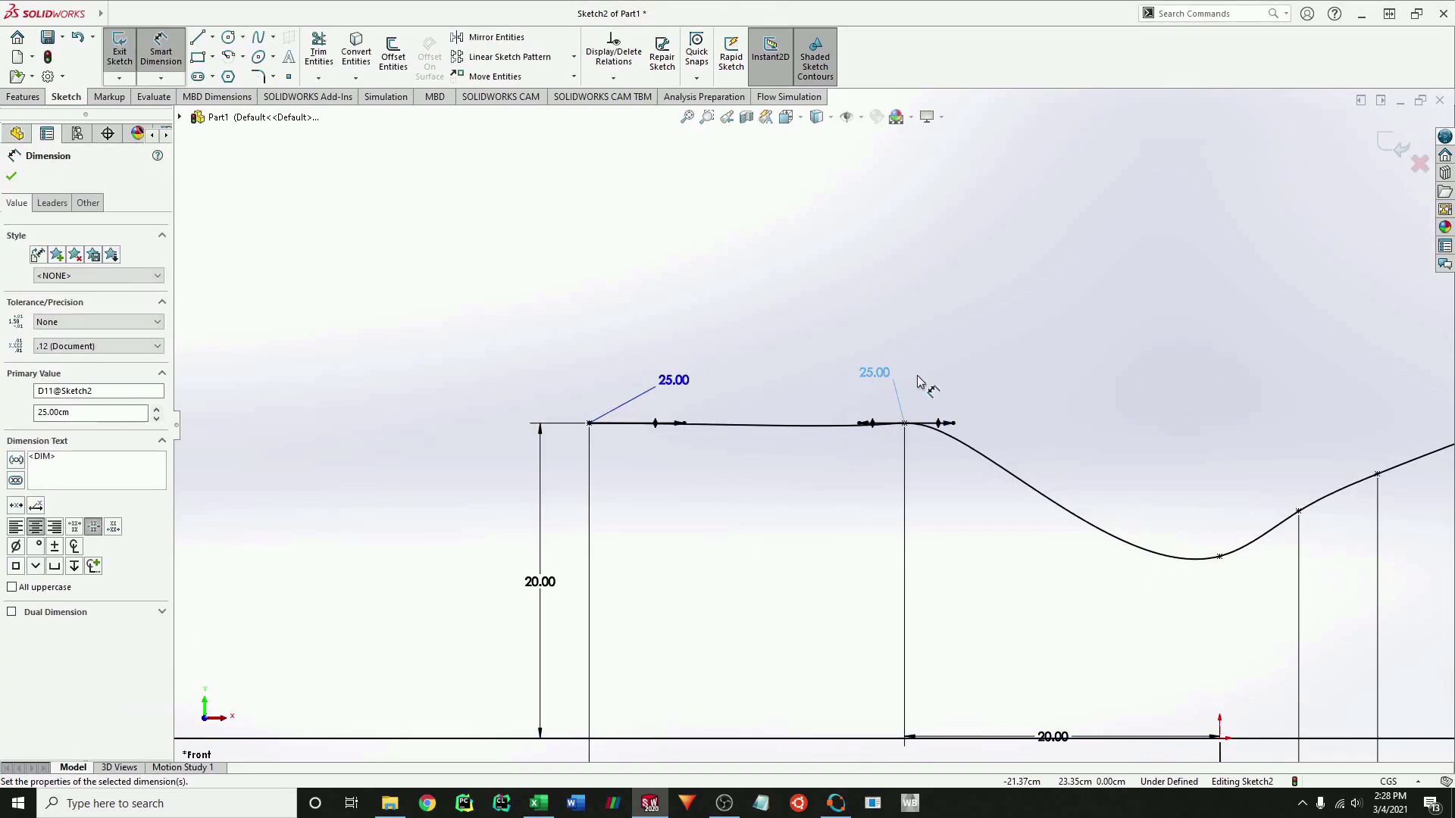
# Convert the horizontal line through the origin to construction geometry.
pyautogui.scroll(2, 947, 424)
pyautogui.keyDown('ctrl'); pyautogui.moveTo(1289, 604); pyautogui.dragTo(932, 533, button='middle'); pyautogui.keyUp('ctrl')
pyautogui.scroll(4, 833, 485)
pyautogui.press('Escape')
pyautogui.click(487, 495)
pyautogui.click(409, 454)
# Draw a vertical line from the spline's left end down to the centerline, and reposition the 40 cm dimension.
pyautogui.moveTo(620, 406); pyautogui.dragTo(556, 406, button='right')
pyautogui.click(562, 388)
pyautogui.click(562, 495)
pyautogui.press('Escape')
pyautogui.moveTo(663, 547)
pyautogui.mouseDown()
pyautogui.moveTo(663, 335)
pyautogui.moveTo(663, 580)
pyautogui.mouseUp()
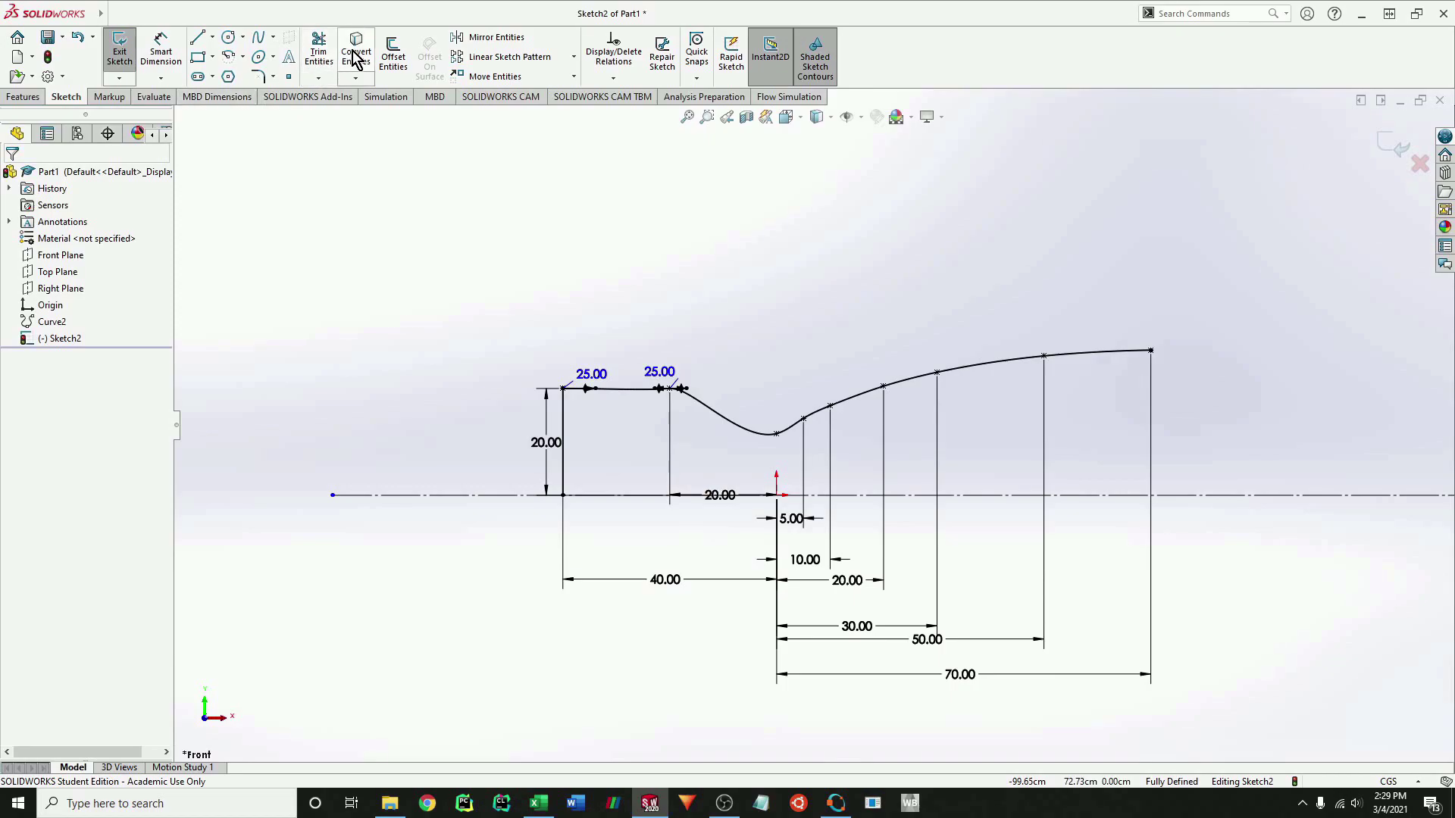
# Offset the nozzle spline outward by 1 cm, with the direction reversed and chain selection off.
pyautogui.click(393, 59)
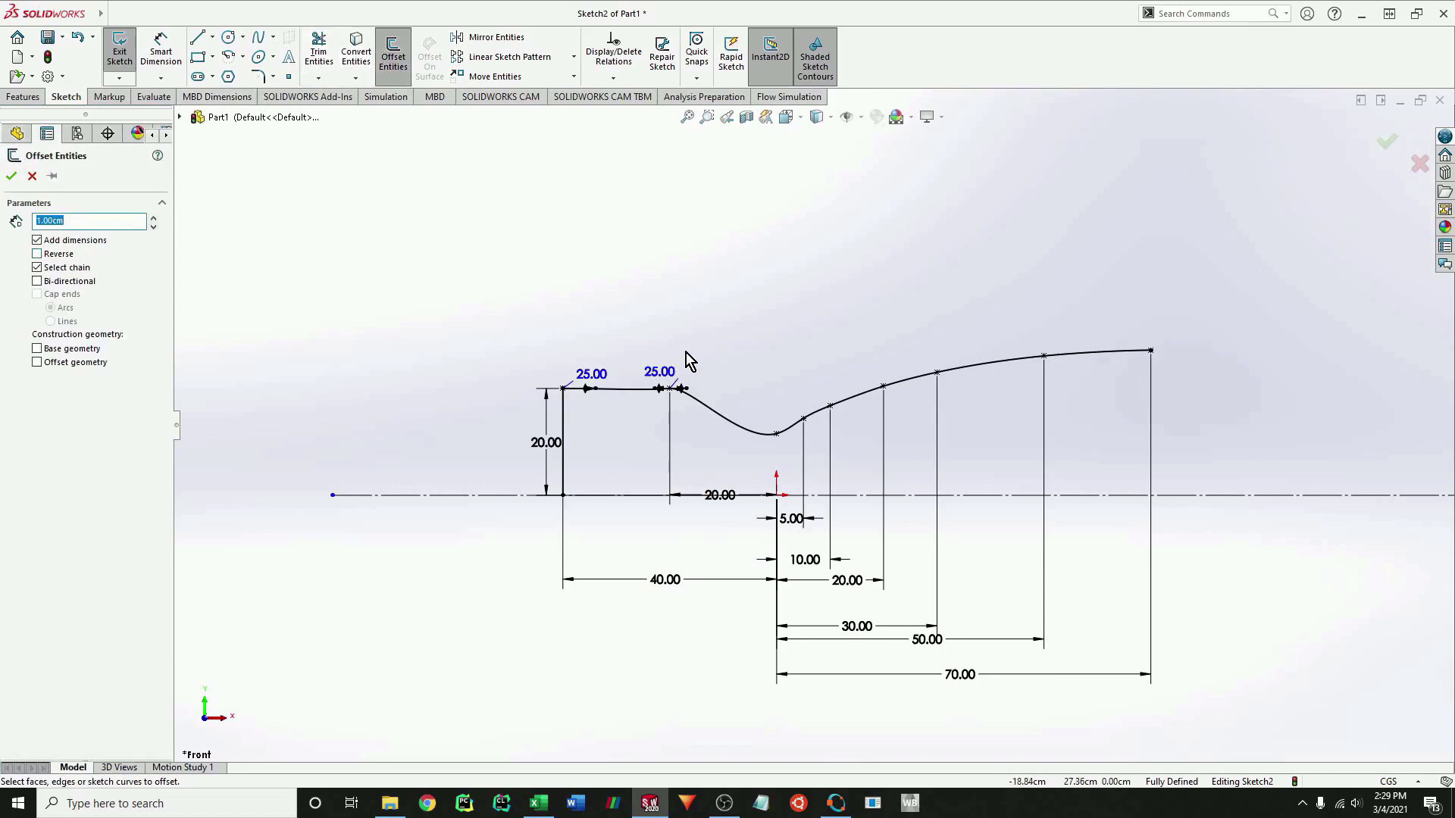
pyautogui.click(832, 409)
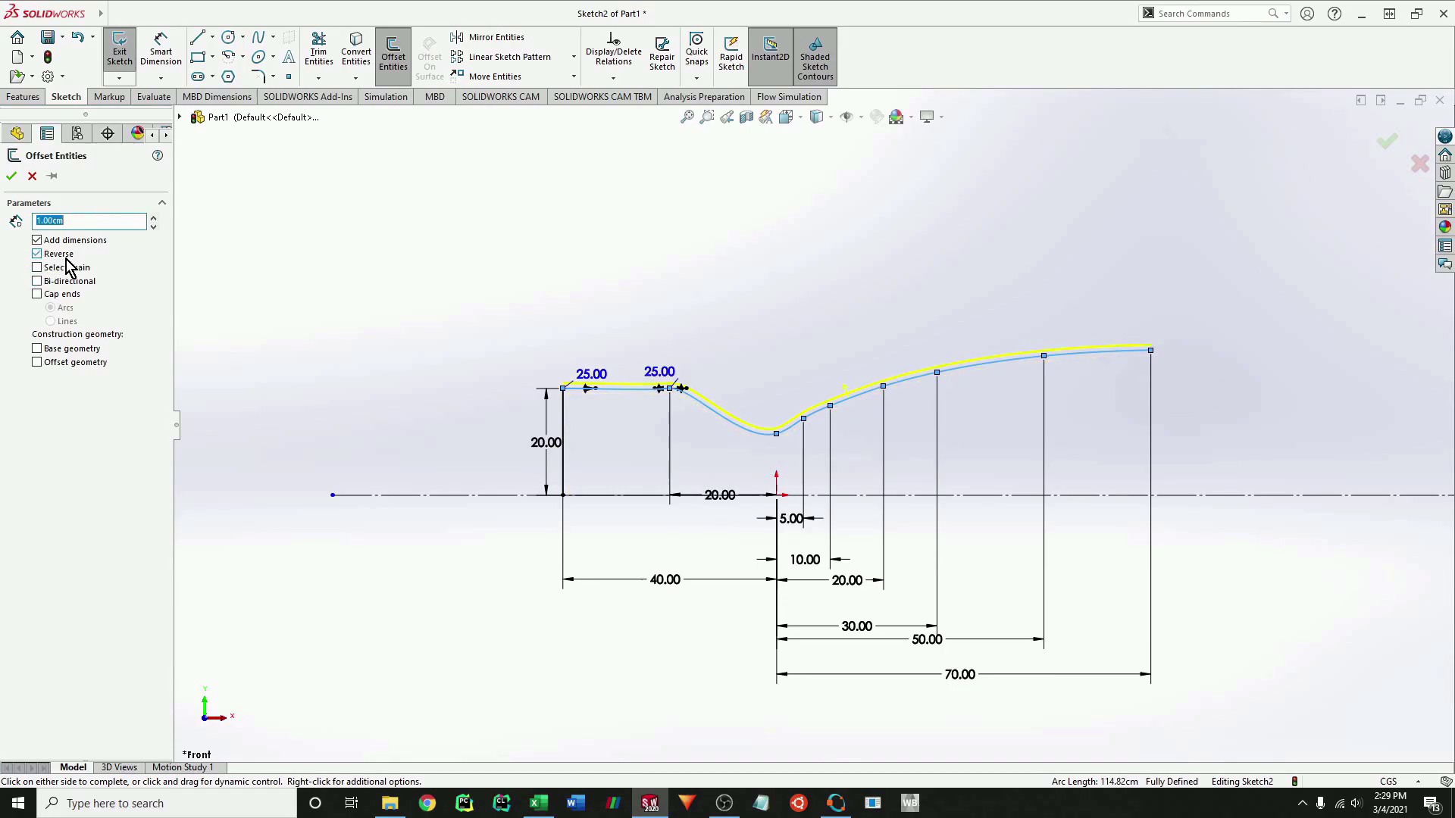
pyautogui.click(11, 177)
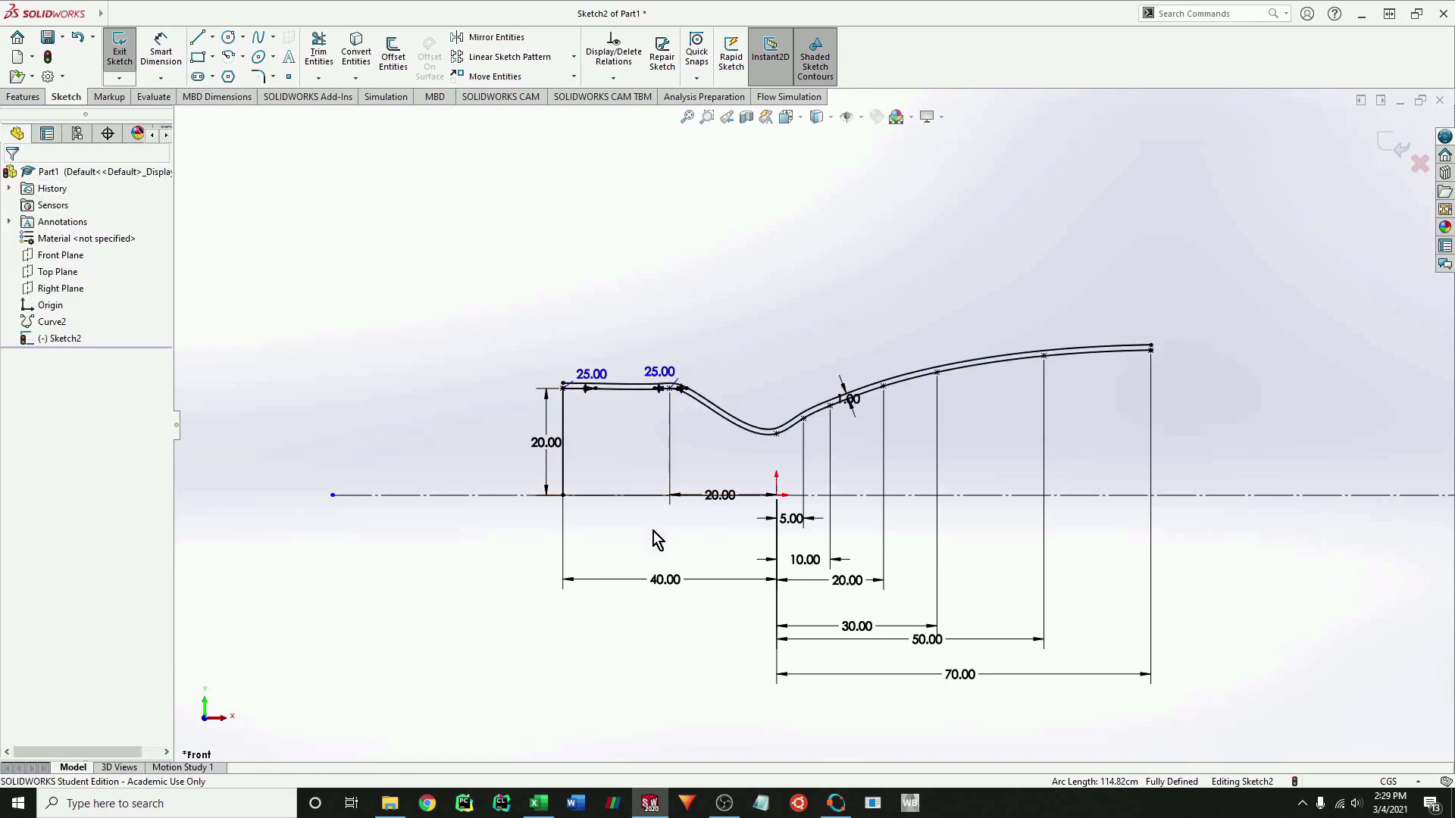
# Draw a vertical line about 25 cm long upward from the offset curve at the nozzle throat.
pyautogui.press('l')
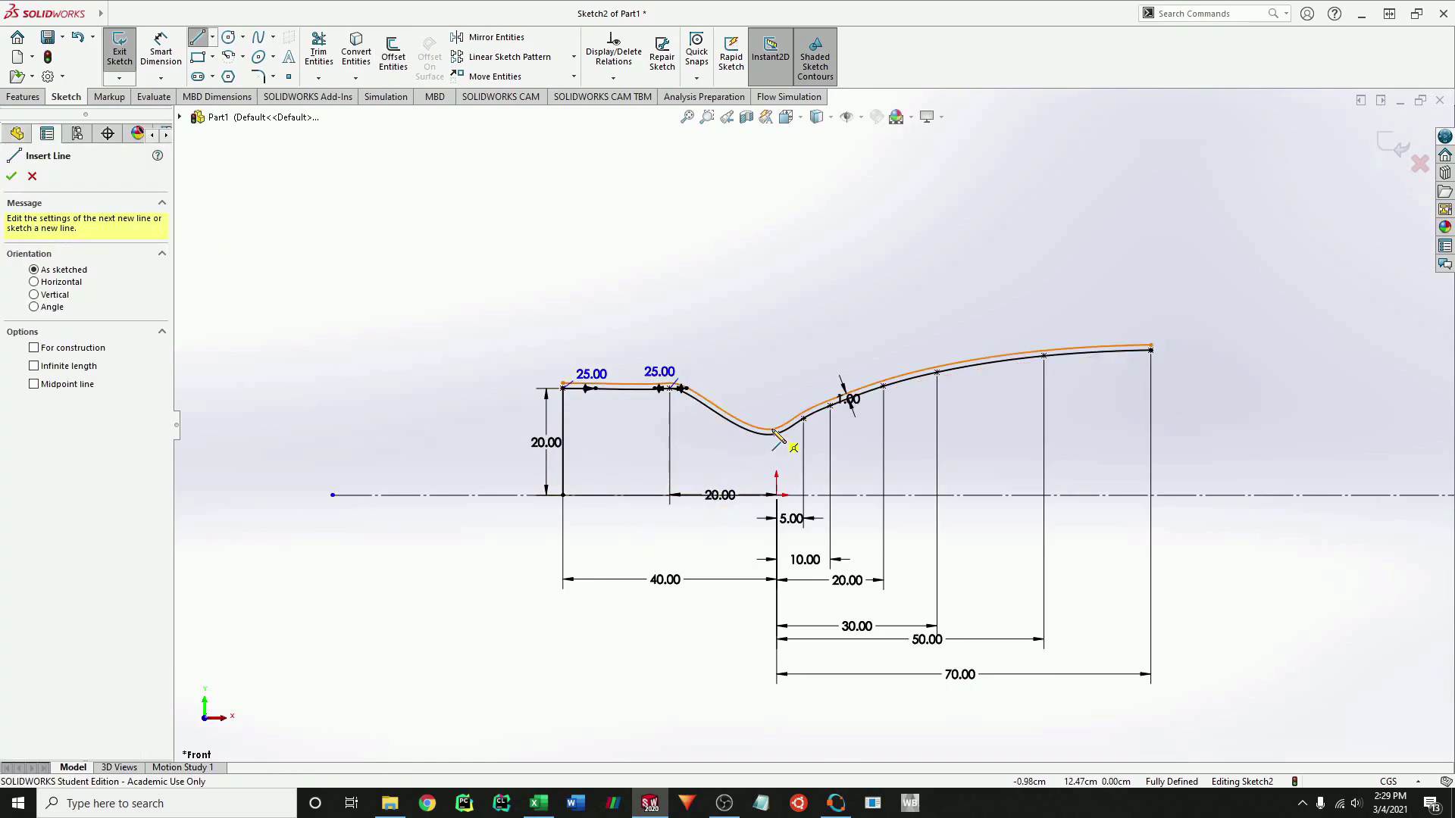
pyautogui.click(771, 429)
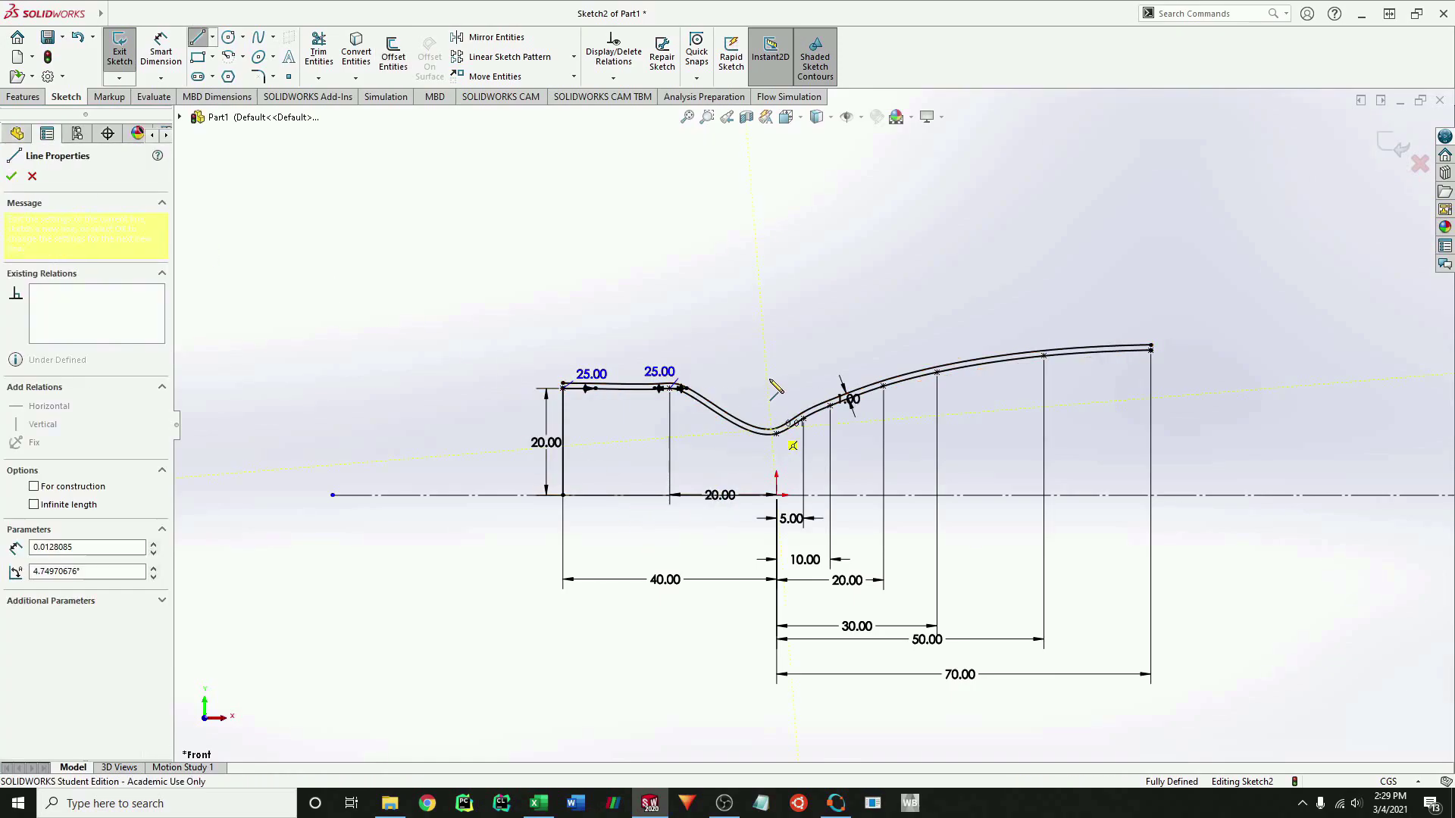
pyautogui.click(771, 296)
pyautogui.press('Escape')
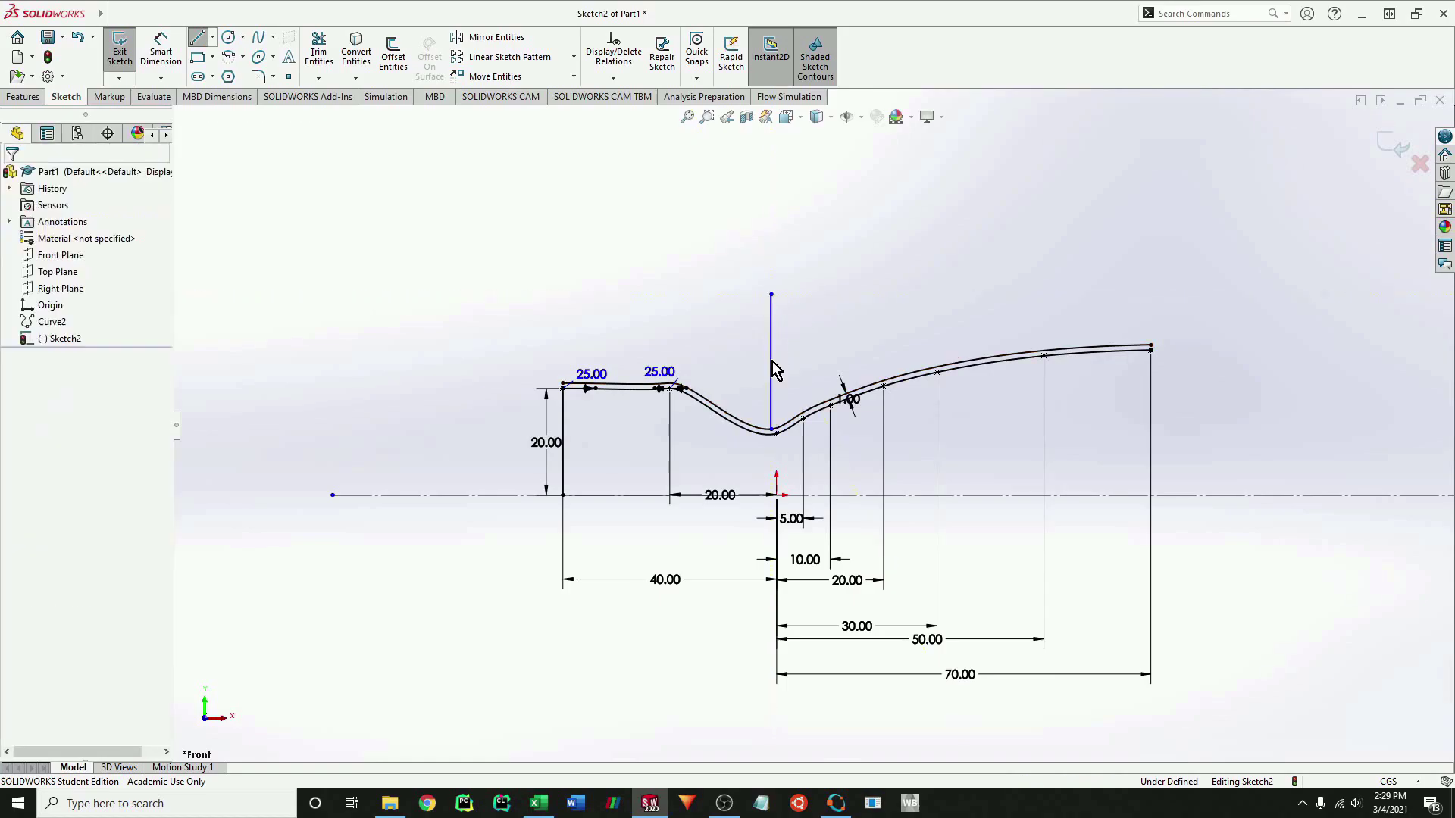
# Add a vertical relation between the throat line's lower end and the origin.
pyautogui.click(771, 429)
pyautogui.keyDown('ctrl'); pyautogui.click(777, 494); pyautogui.keyUp('ctrl')
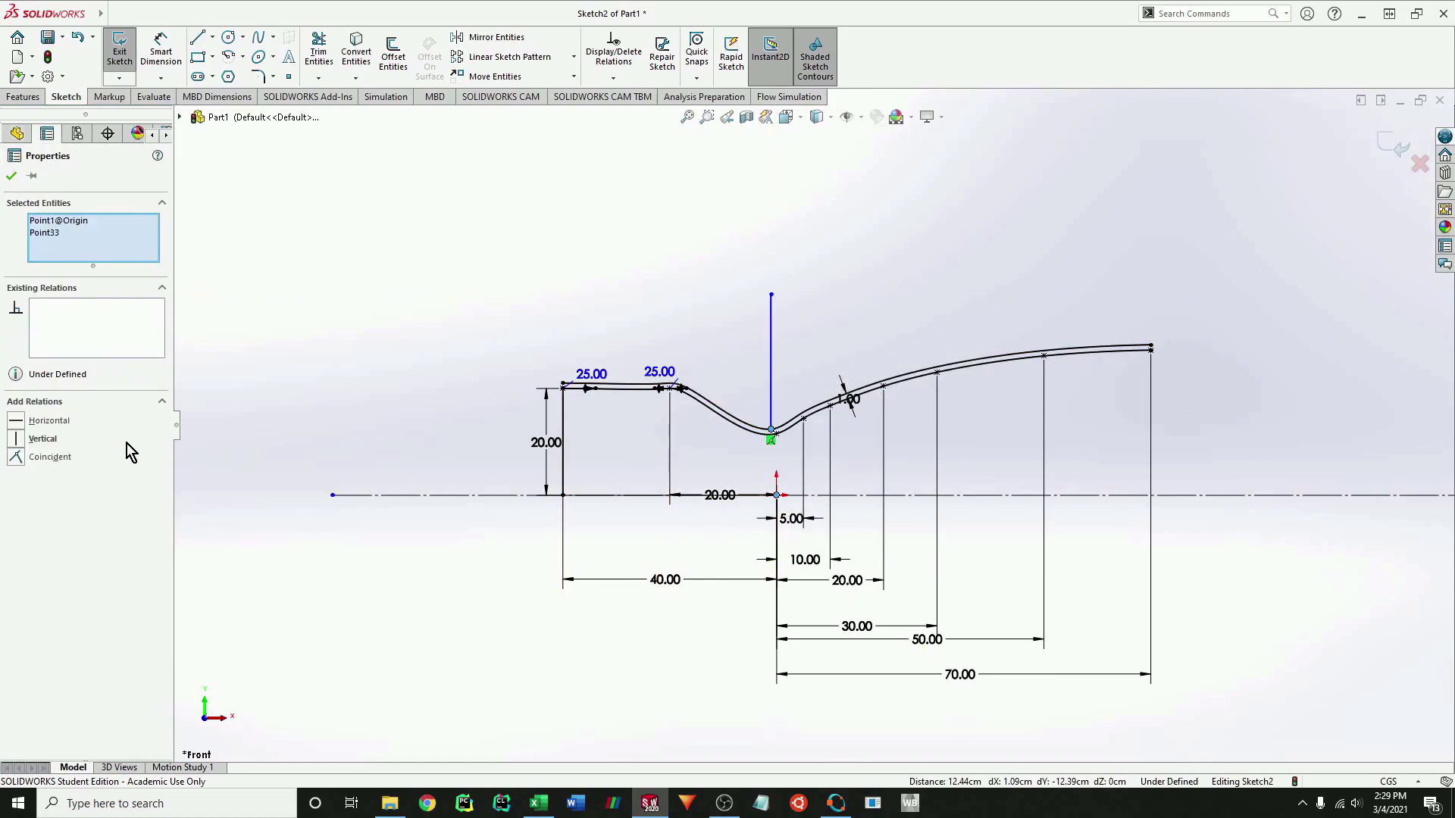
pyautogui.click(24, 438)
pyautogui.click(429, 575)
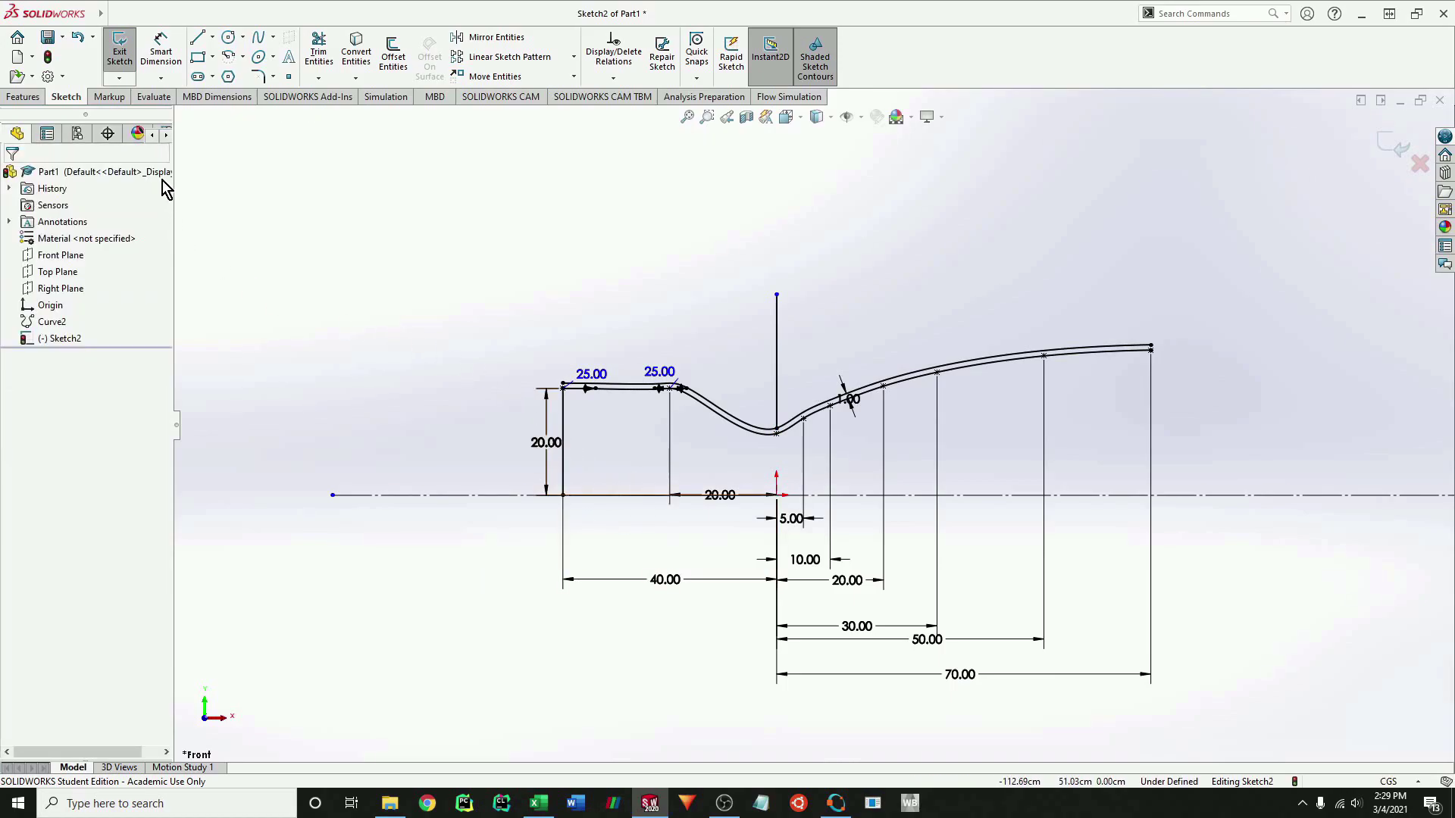
# Trim away the offset curve left of the vertical throat line, and set that line's length to 50 cm.
pyautogui.click(318, 51)
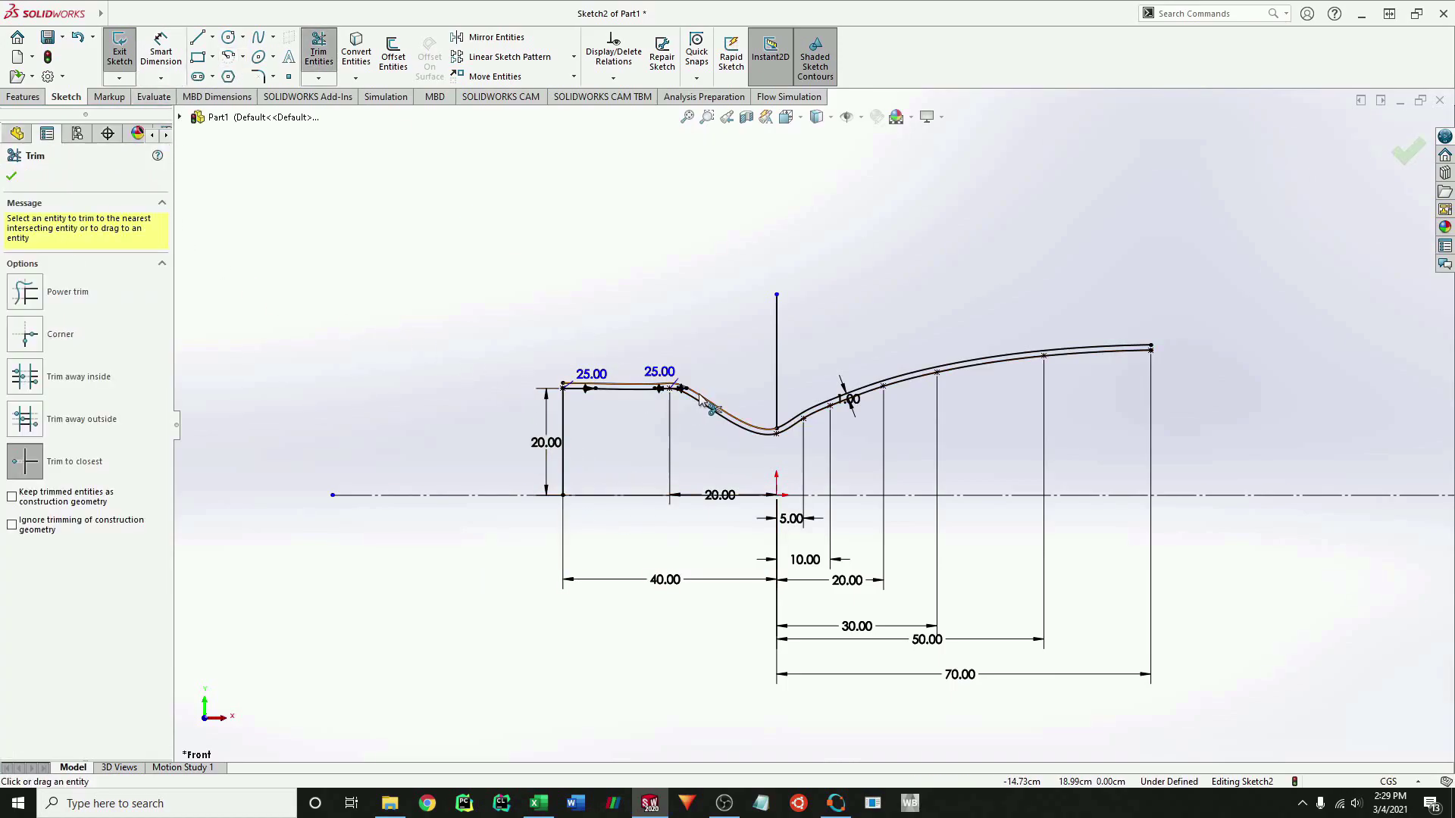
pyautogui.moveTo(425, 594); pyautogui.dragTo(421, 551, button='right')
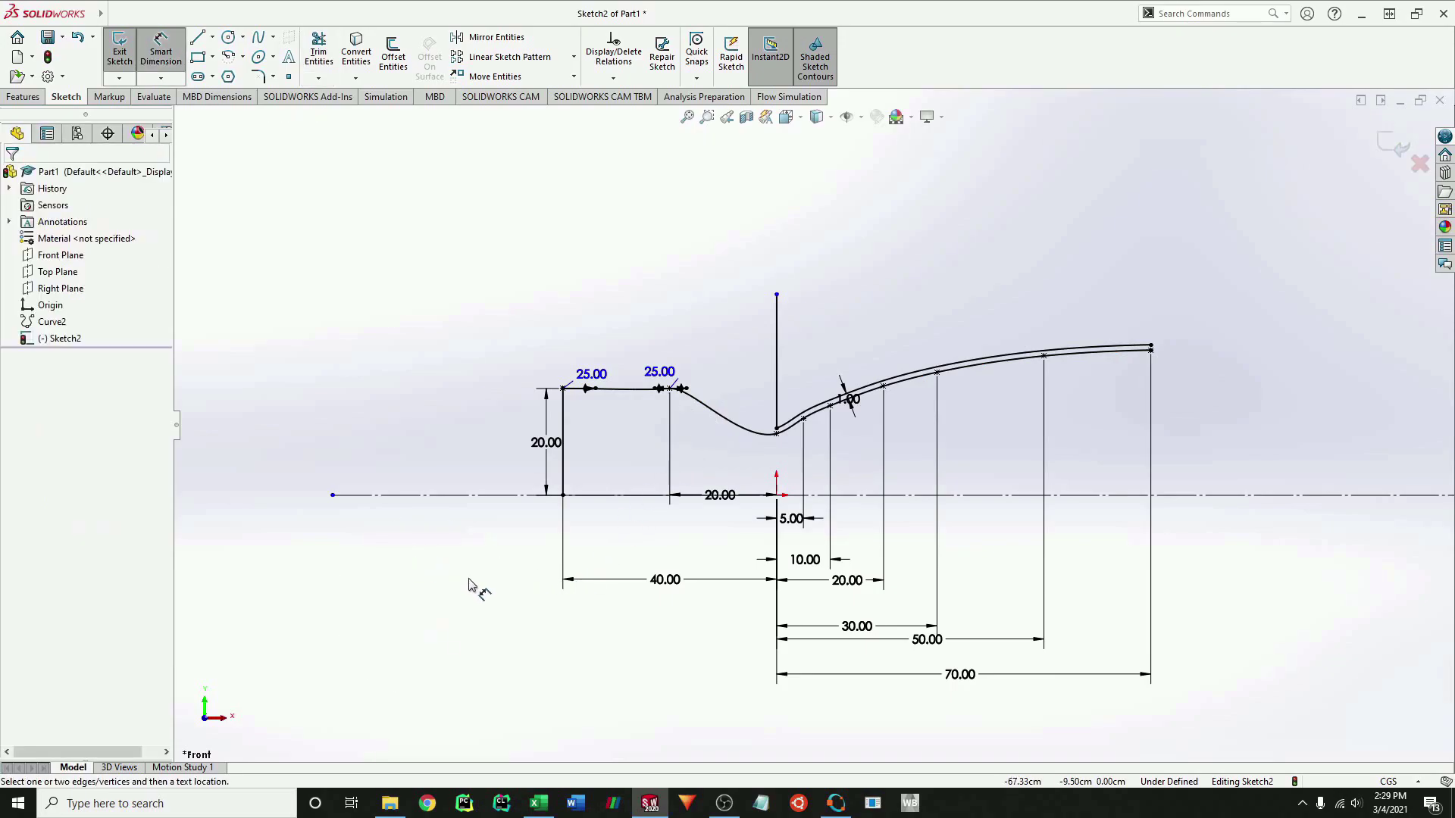
pyautogui.click(776, 373)
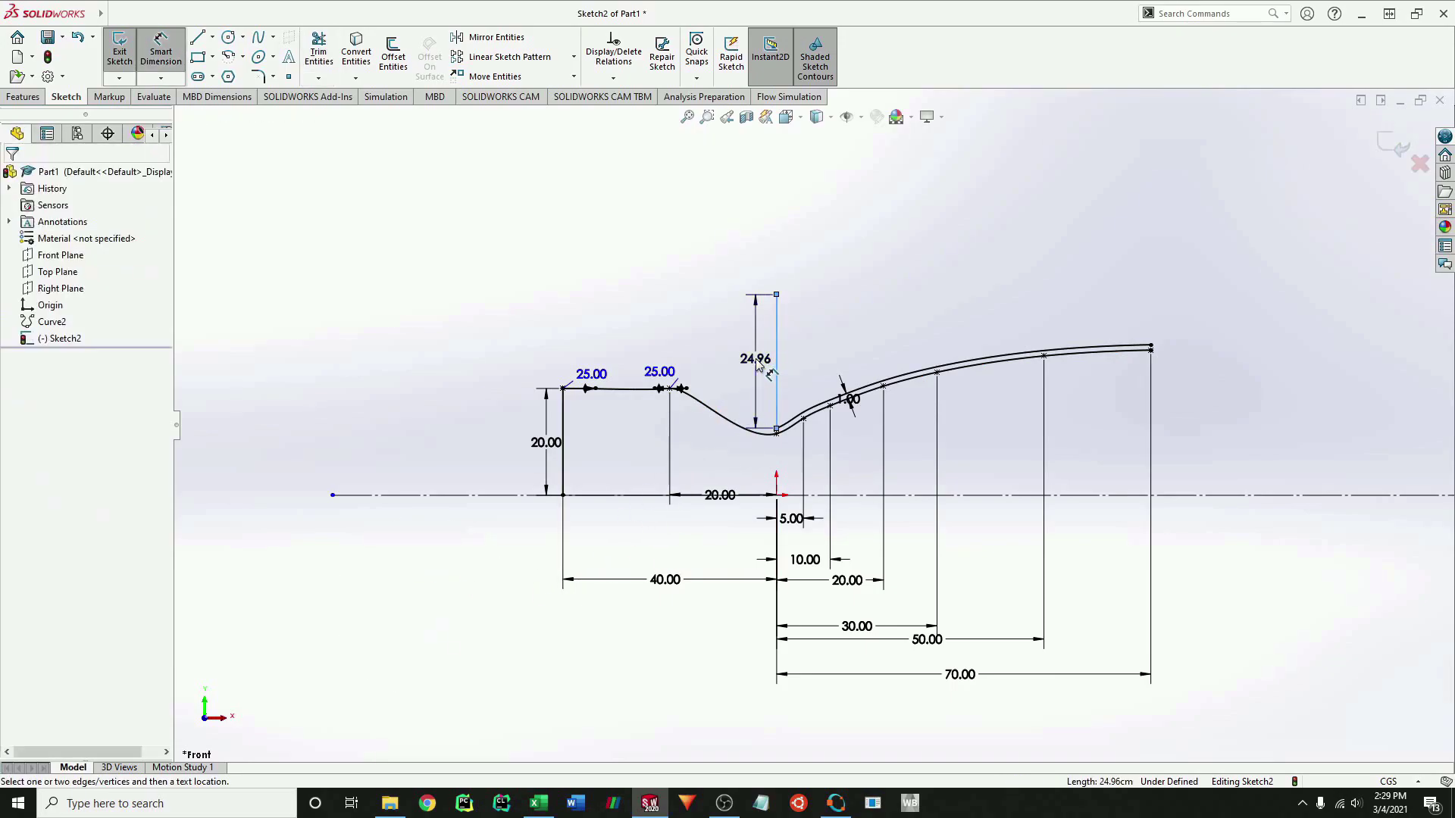
pyautogui.click(756, 356)
pyautogui.write('50')
pyautogui.press('Return')
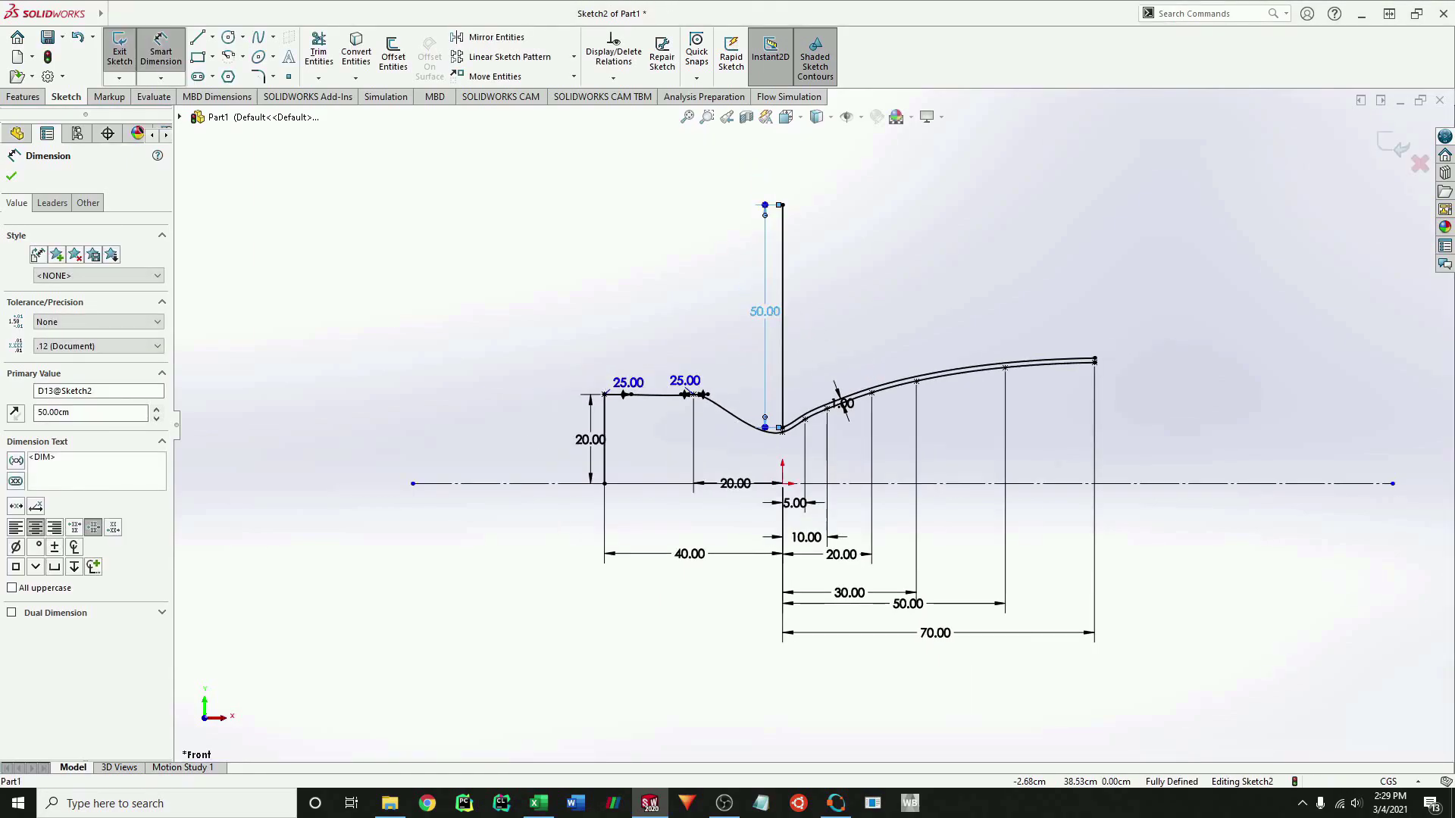
# Set the length of the vertical throat line to 150 cm.
pyautogui.doubleClick(771, 316)
pyautogui.write('150')
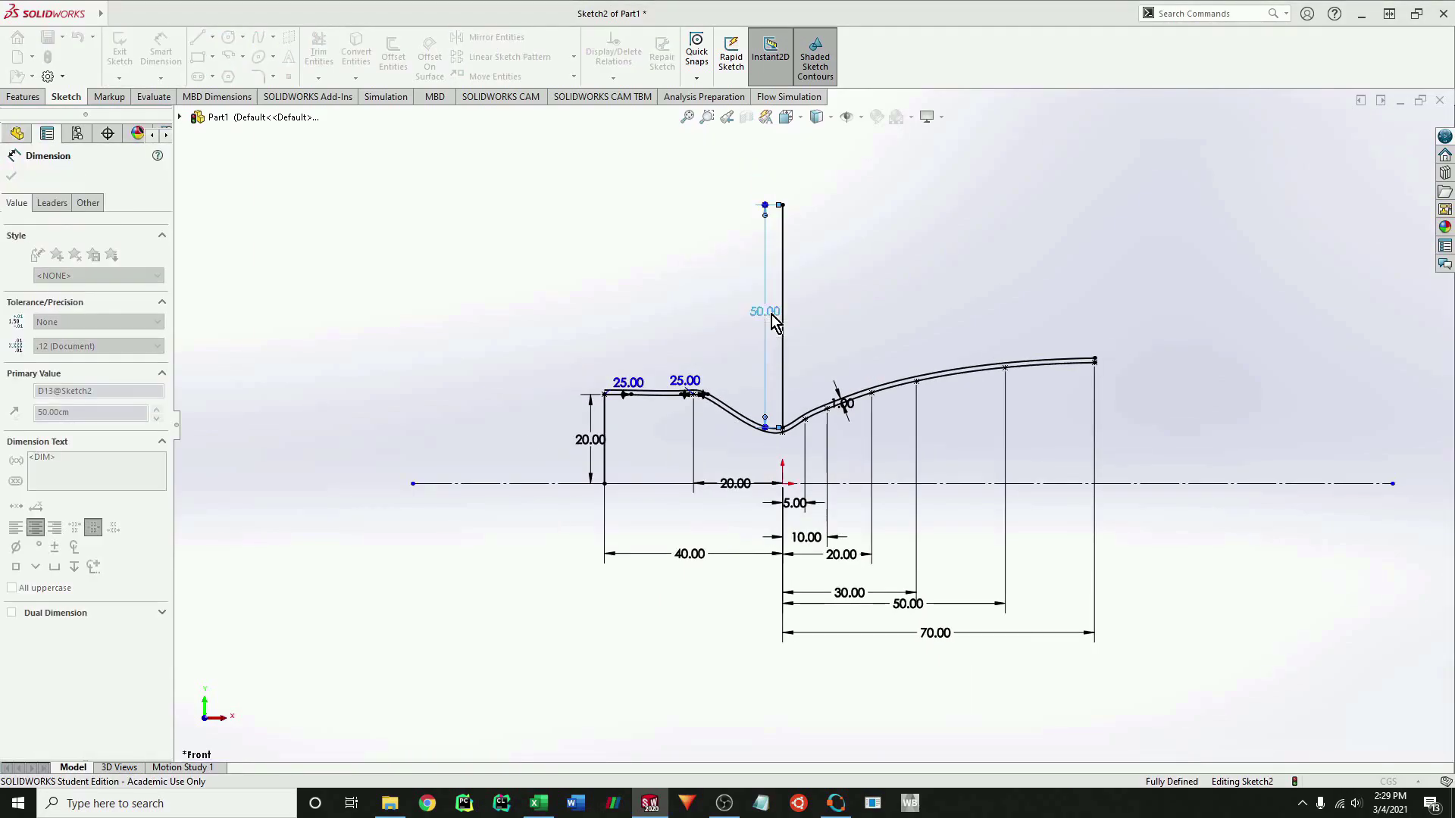
pyautogui.press('Return')
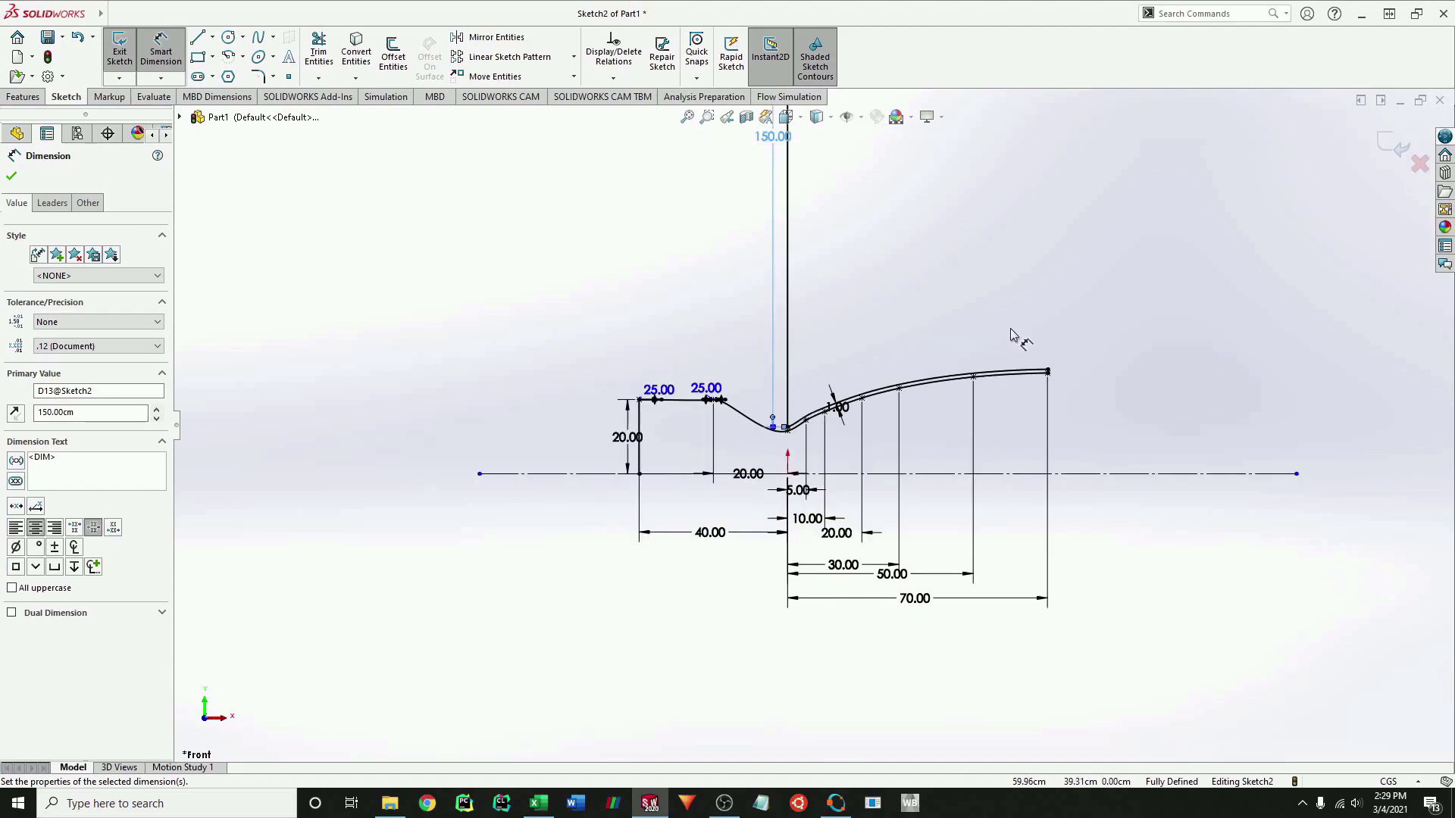
# Draw connected lines from the throat line's upper end: about 310 cm horizontally, down to the centerline, and back to the chamber's lower corner.
pyautogui.scroll(4, 1012, 336)
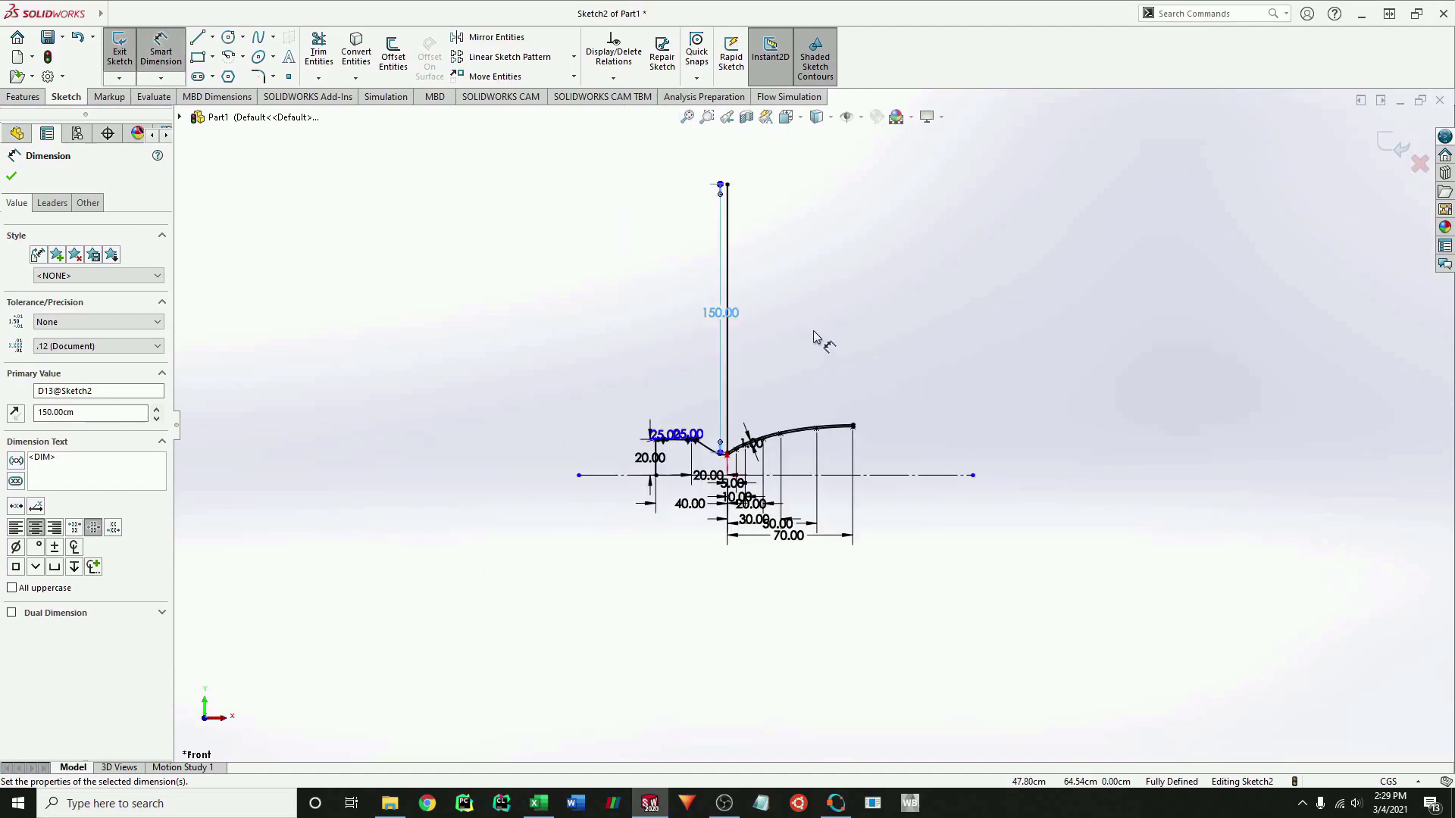
pyautogui.press('l')
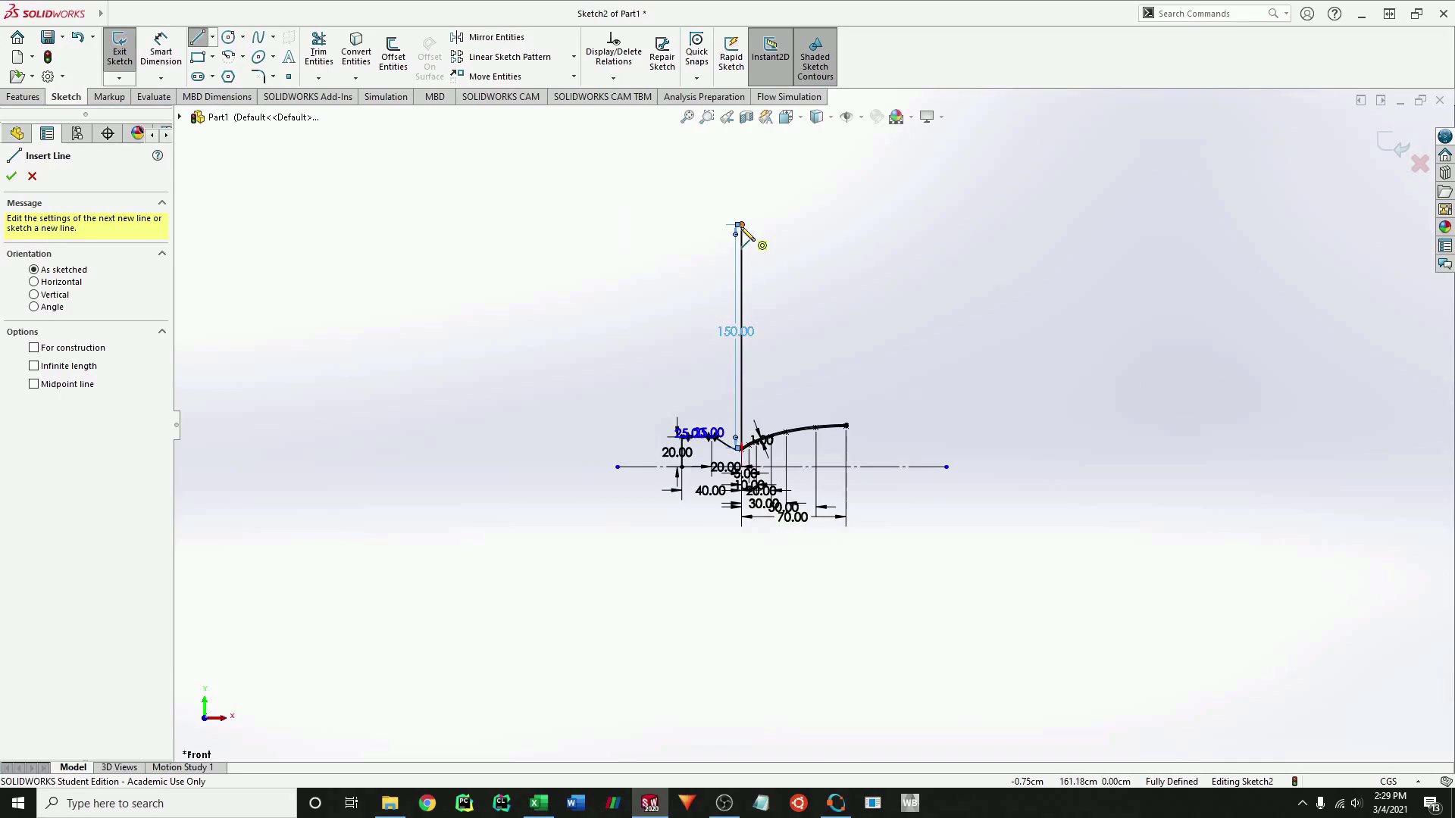
pyautogui.click(740, 225)
pyautogui.click(1205, 225)
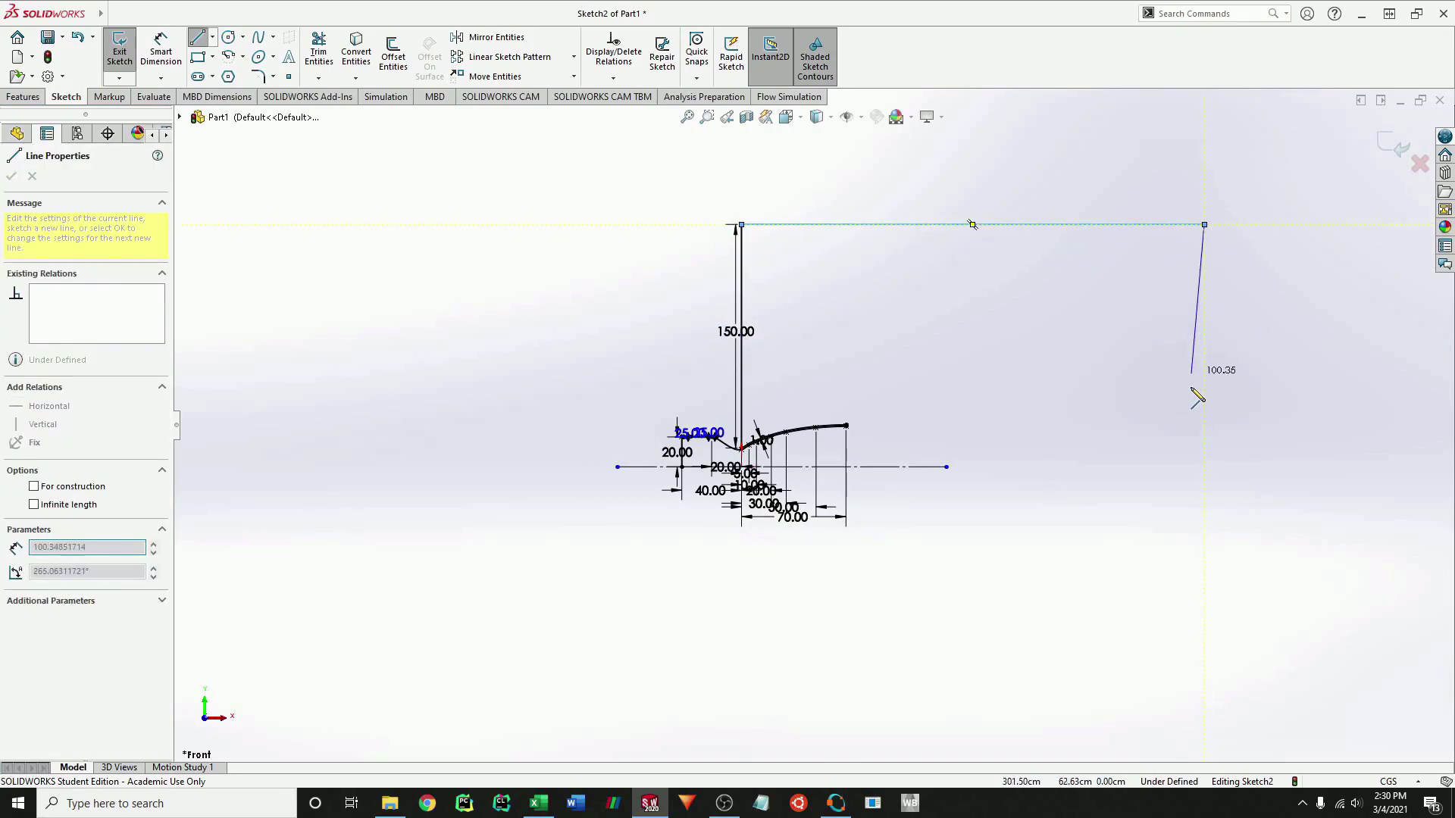
pyautogui.click(1205, 467)
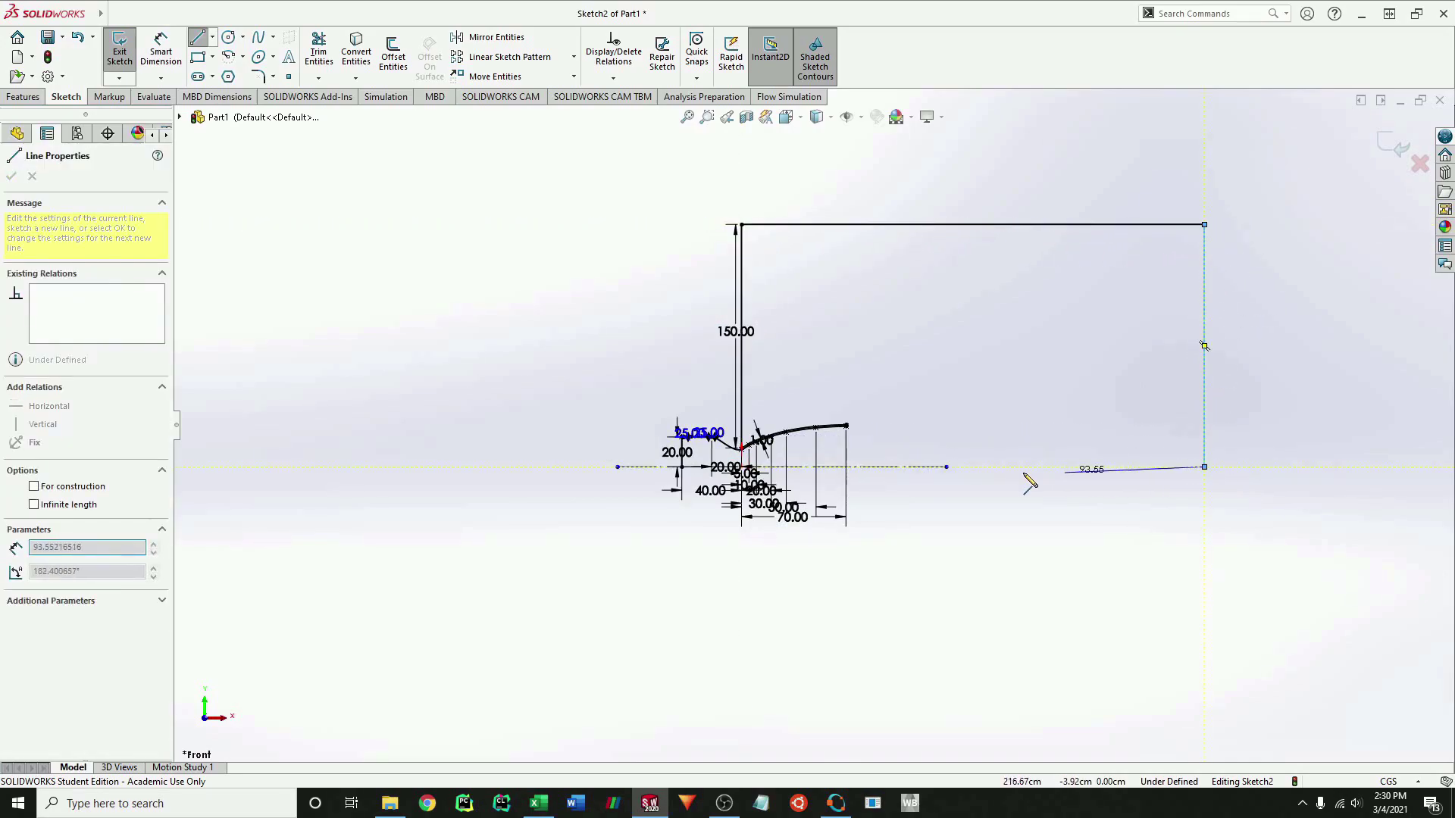
pyautogui.click(682, 466)
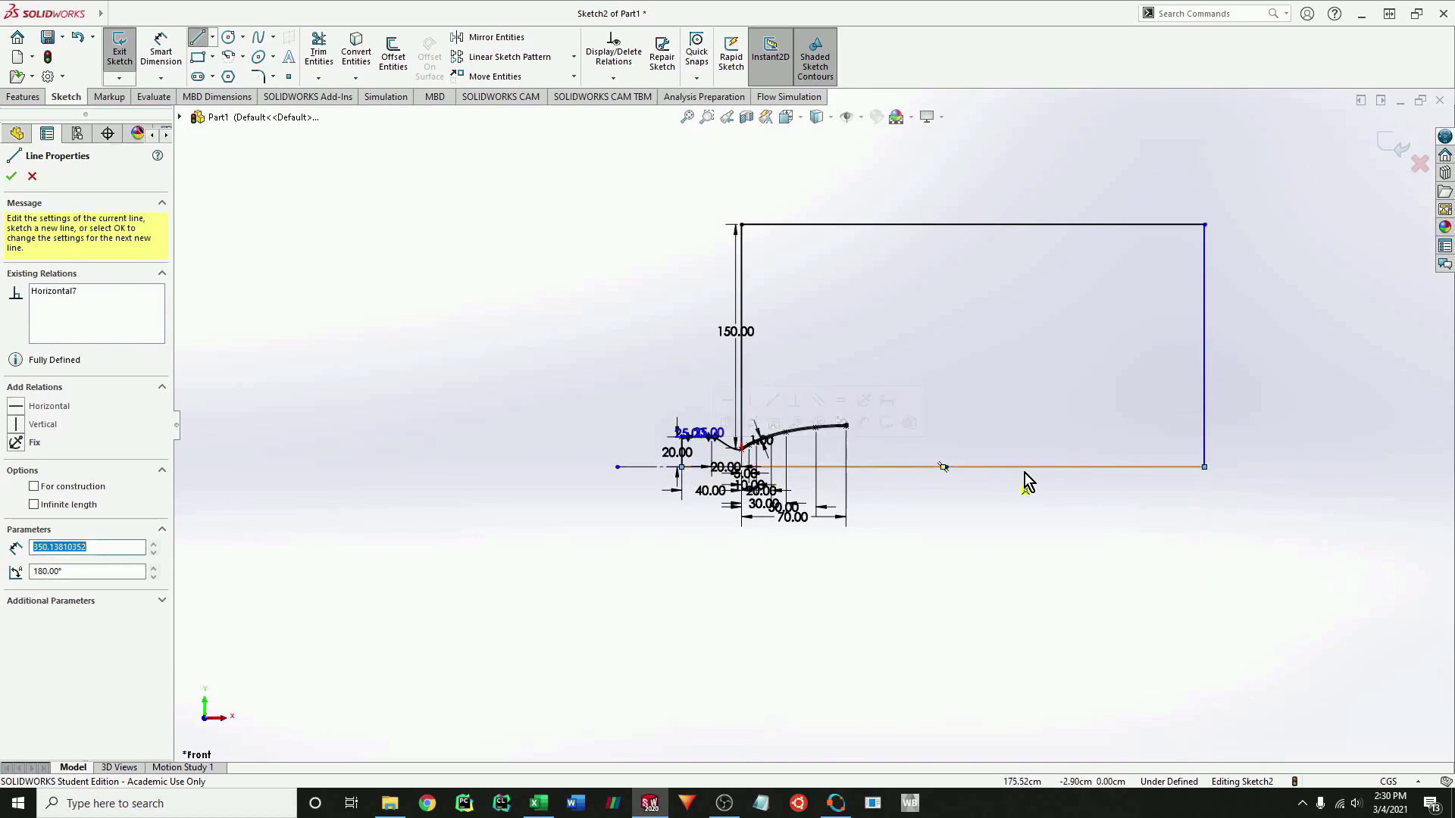
pyautogui.press('Escape')
# Close the nozzle exit with a 1 cm line between the ends of the inner and outer curves.
pyautogui.scroll(-5, 786, 475)
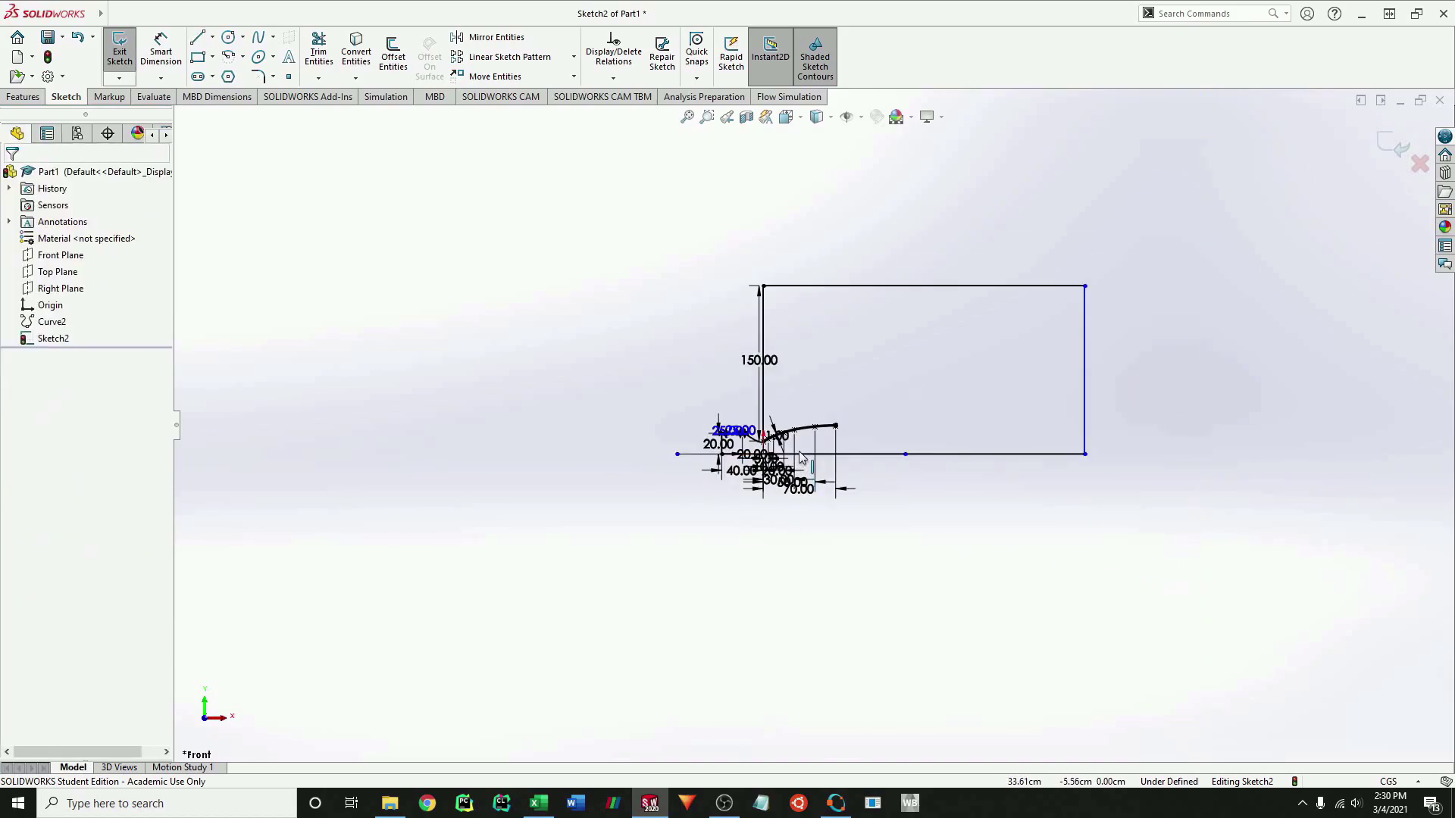
pyautogui.scroll(-6, 870, 438)
pyautogui.press('l')
pyautogui.click(752, 416)
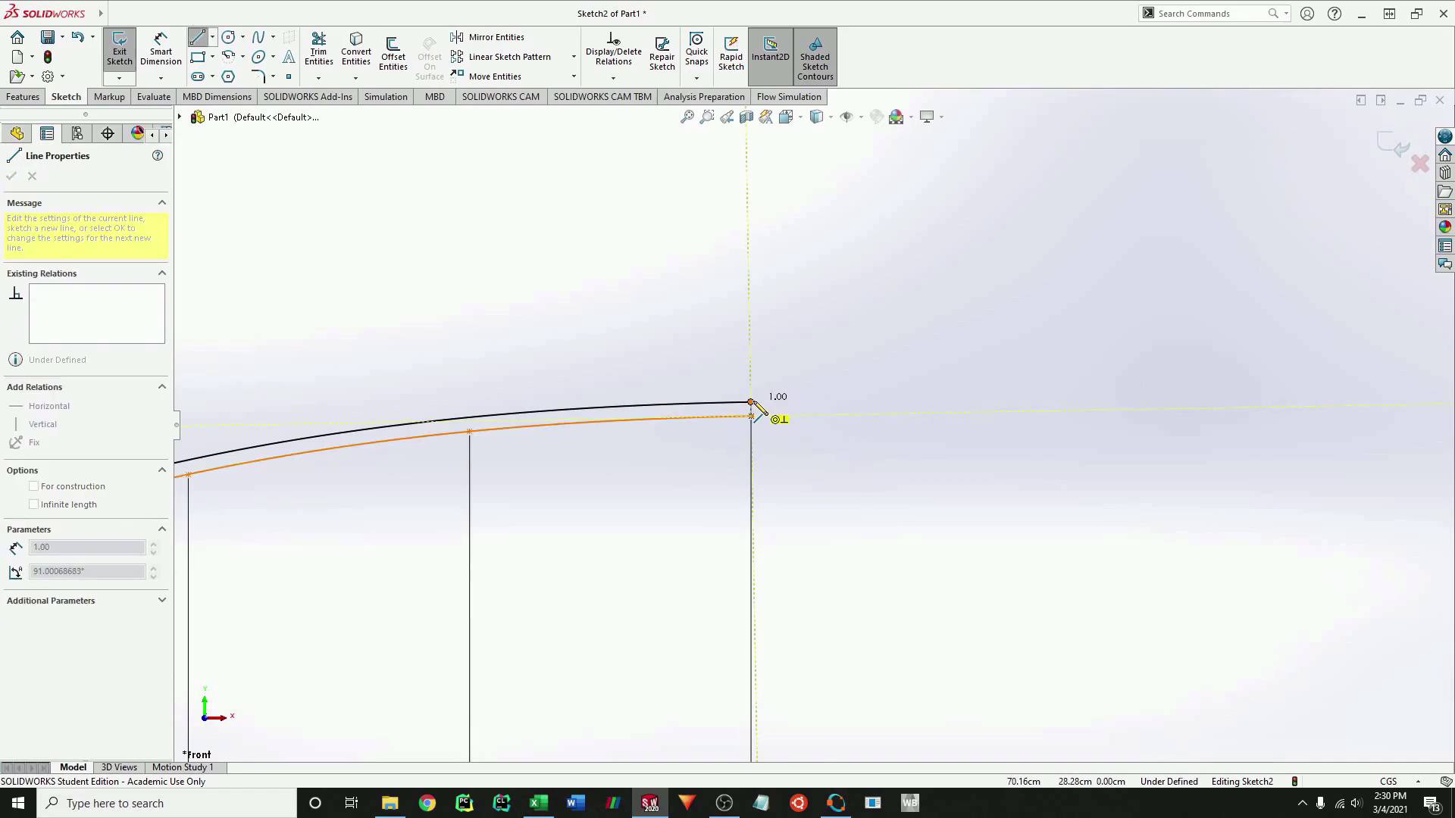
pyautogui.click(751, 402)
pyautogui.press('Escape')
pyautogui.scroll(6, 1025, 459)
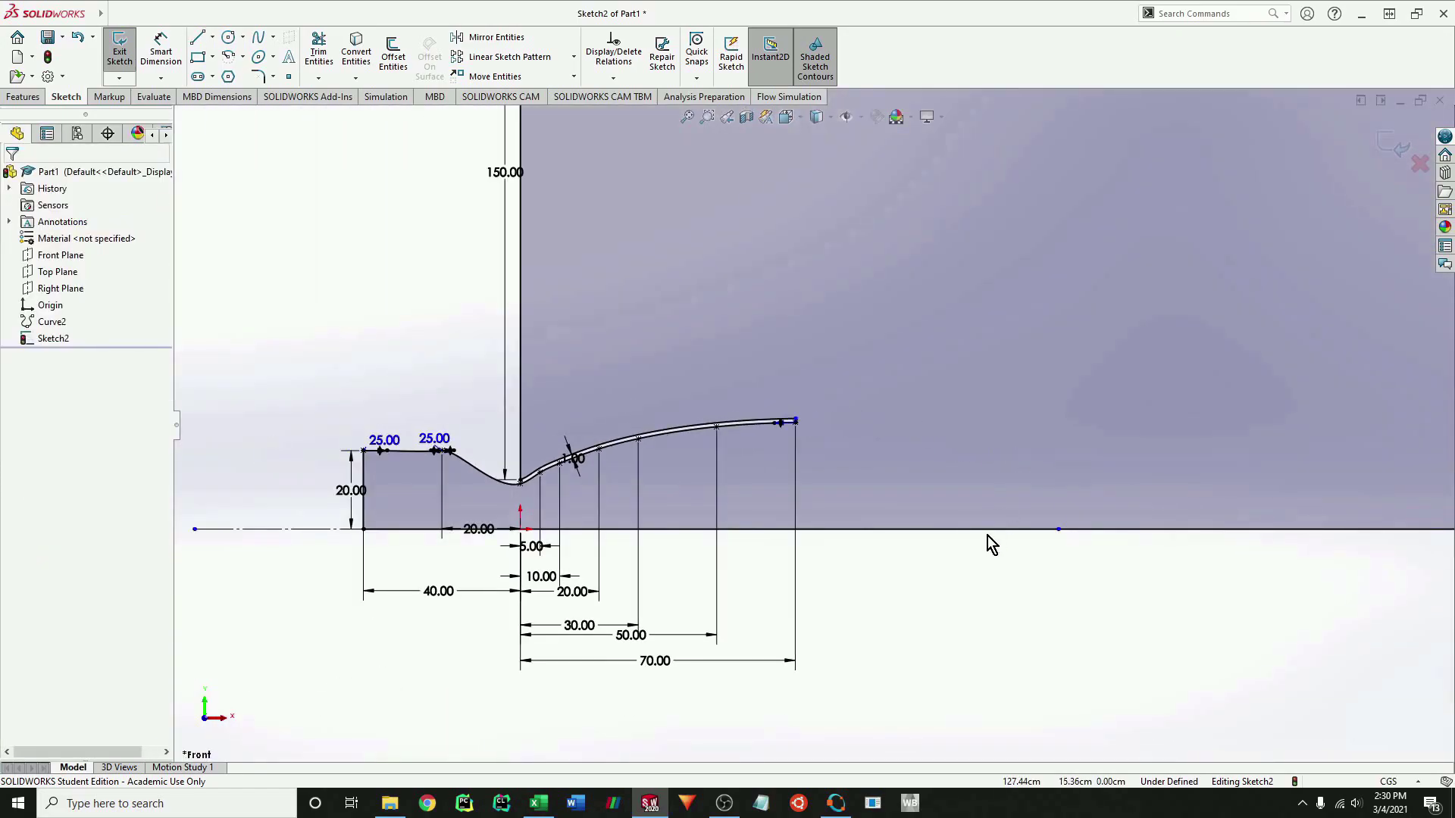
# Dimension the upper horizontal line of the outer domain and set its length to 500 cm.
pyautogui.moveTo(951, 626); pyautogui.dragTo(953, 547, button='right')
pyautogui.scroll(3, 902, 455)
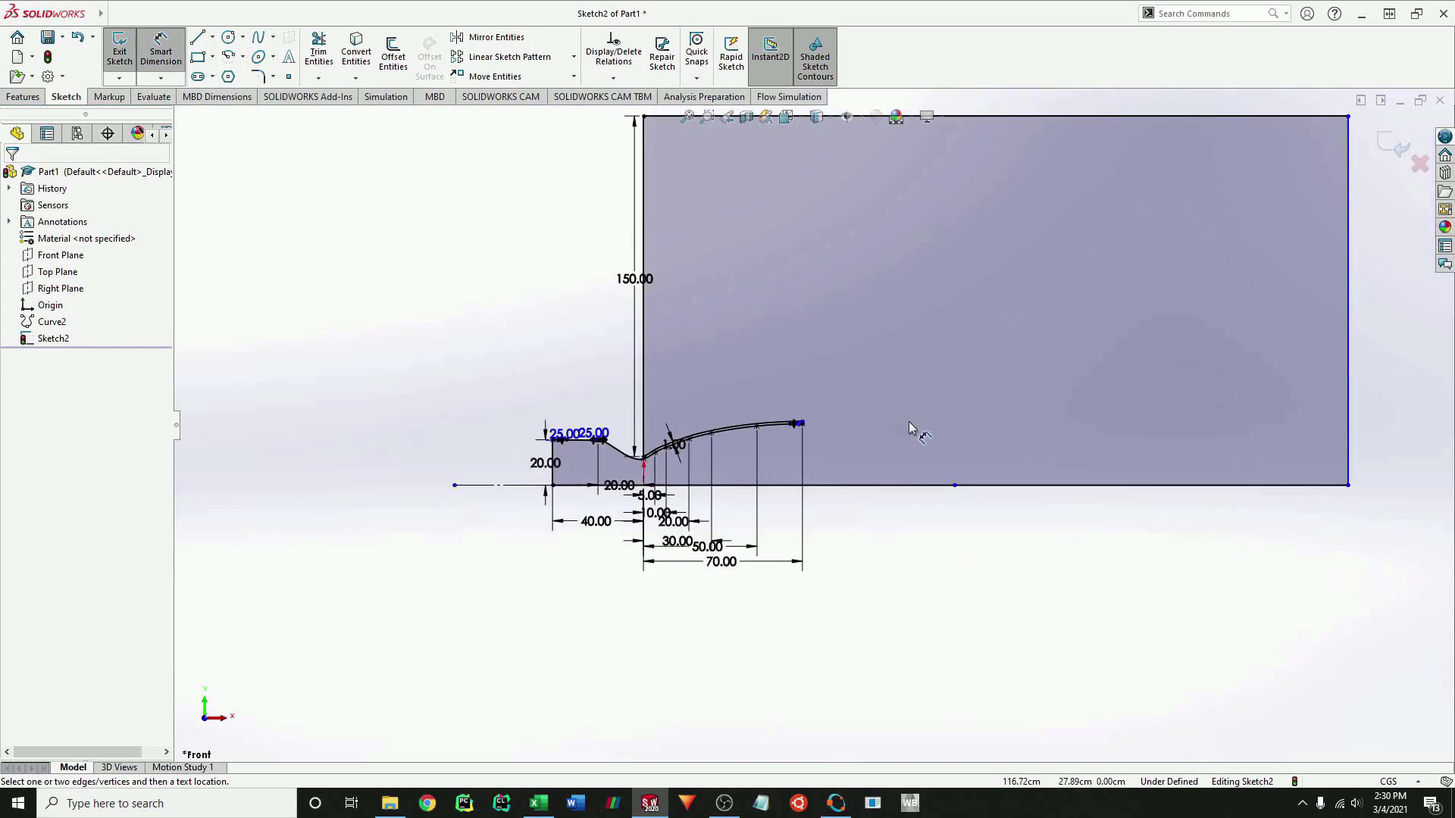
pyautogui.scroll(3, 961, 302)
pyautogui.click(950, 246)
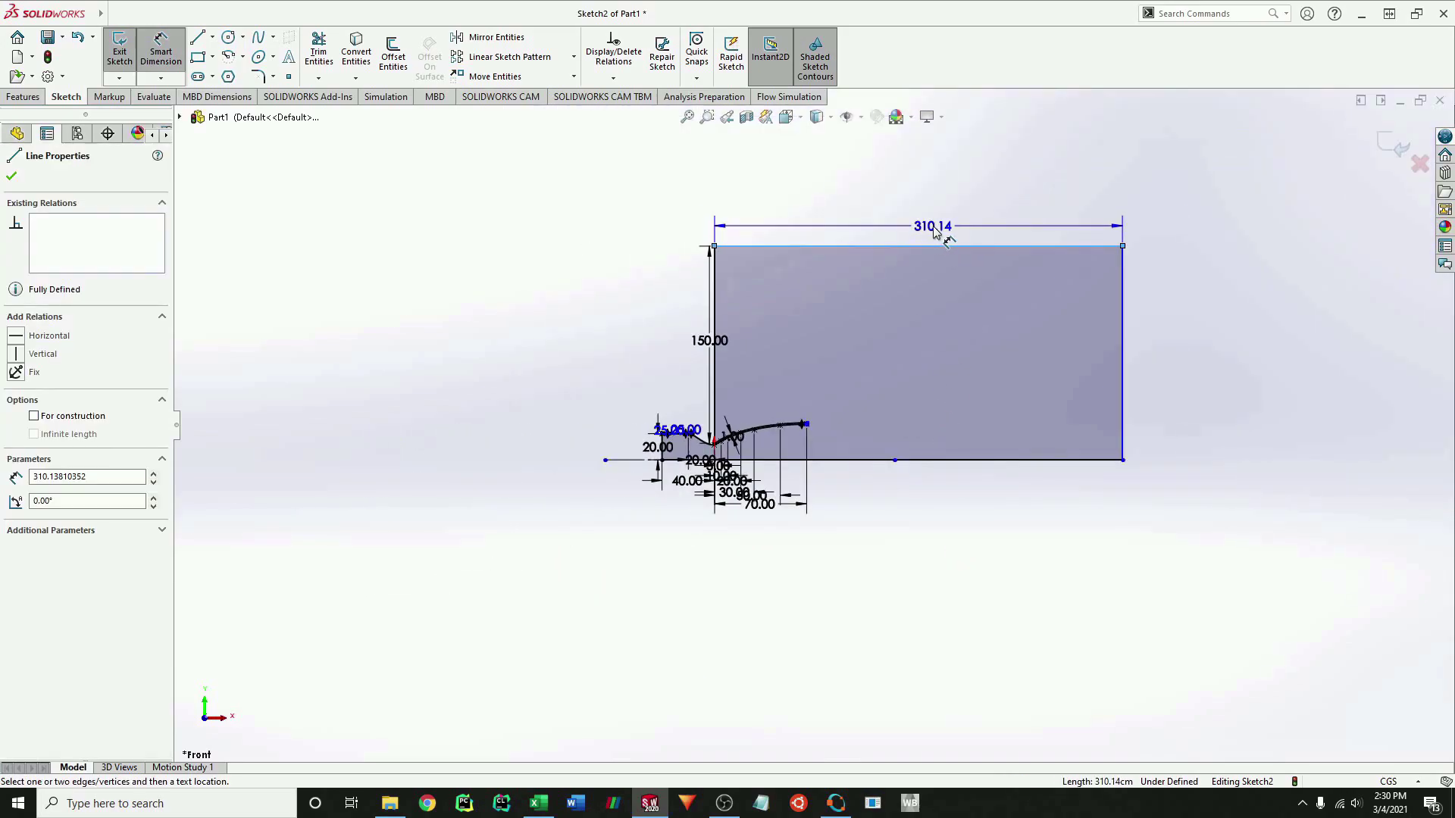
pyautogui.click(943, 226)
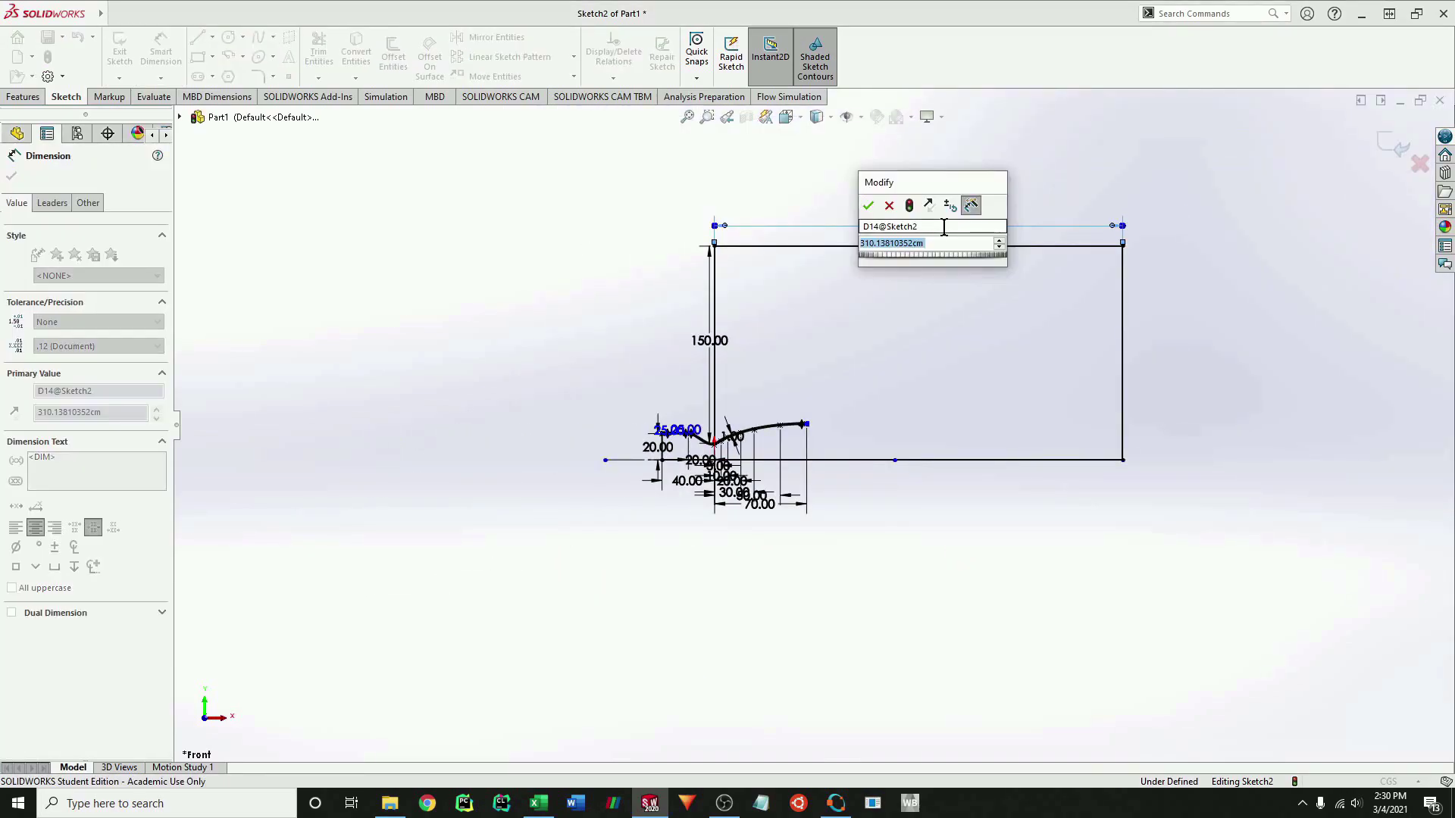
pyautogui.write('500')
pyautogui.press('Return')
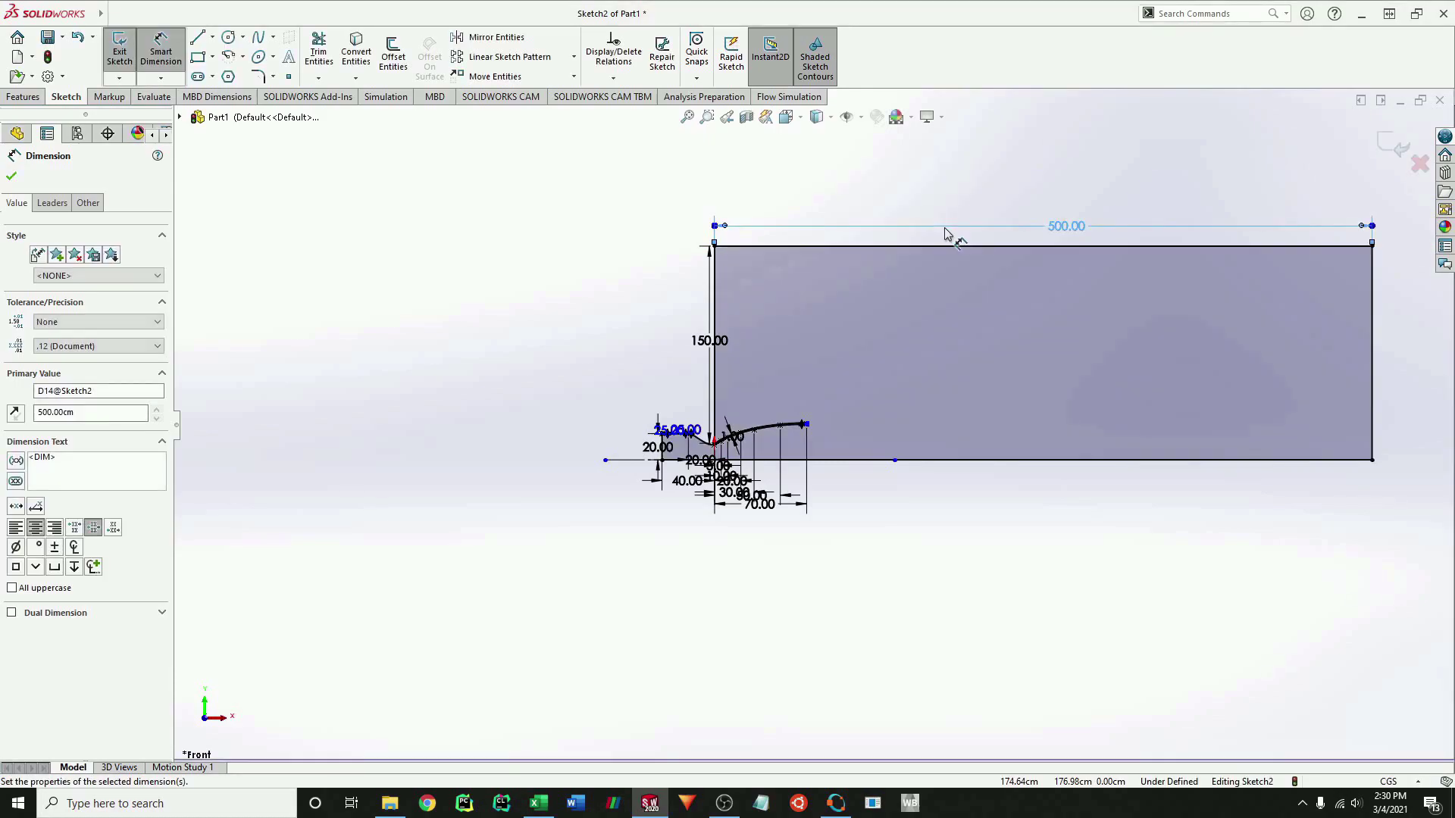
pyautogui.click(959, 519)
# Delete the short line that closes the nozzle exit.
pyautogui.scroll(-10, 805, 425)
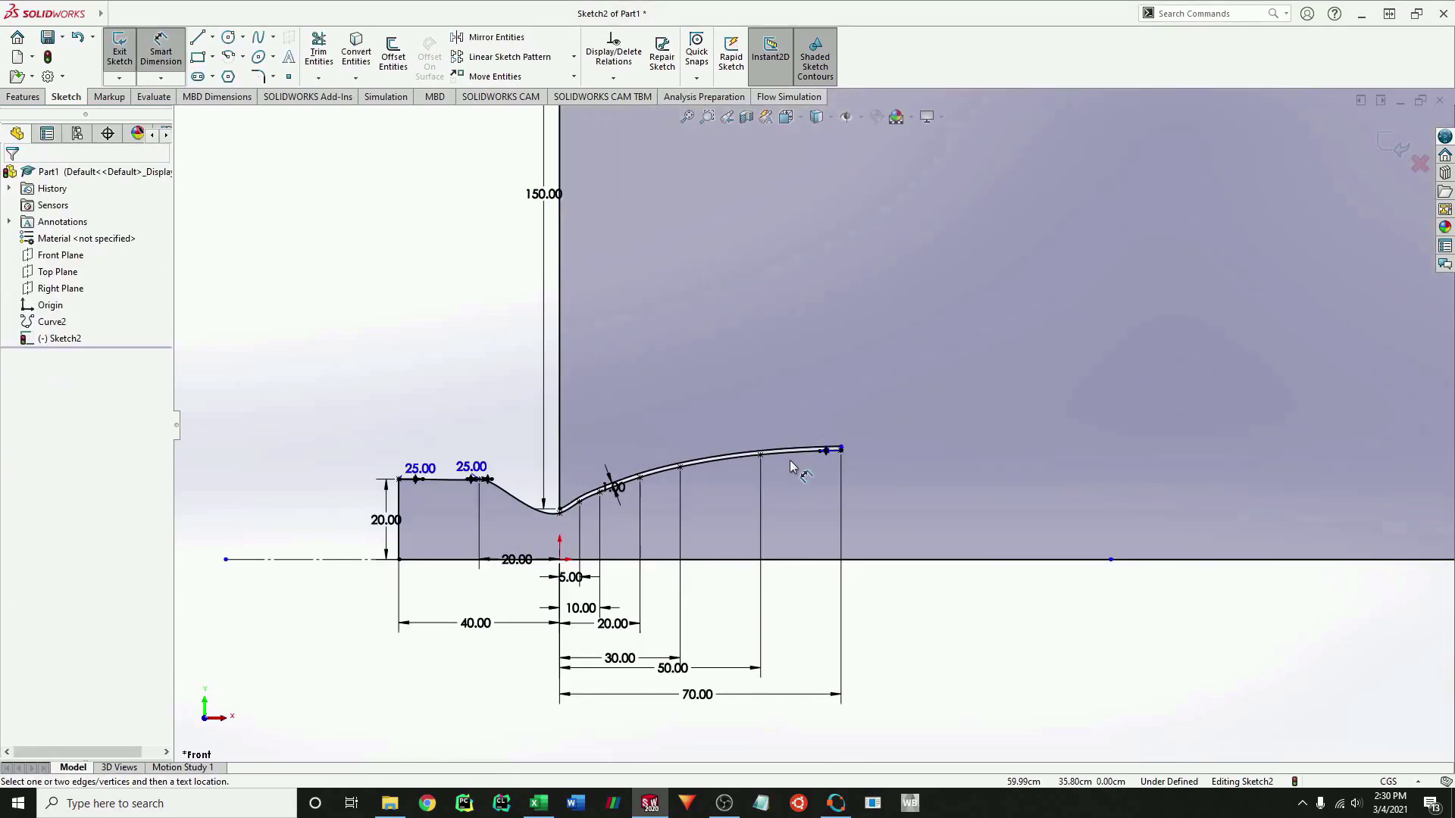
pyautogui.scroll(-5, 798, 388)
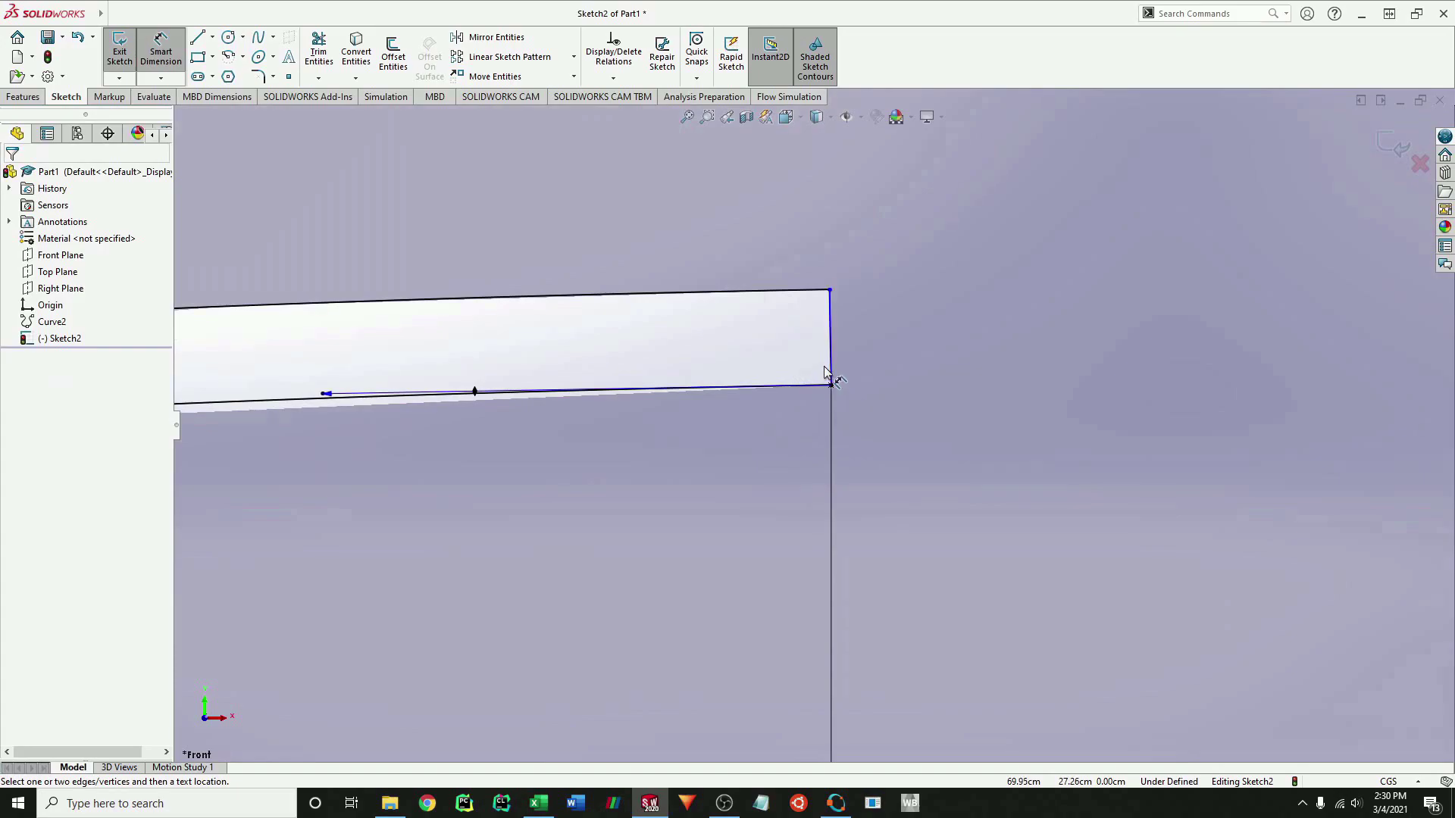
pyautogui.press('Escape')
pyautogui.rightClick(833, 364)
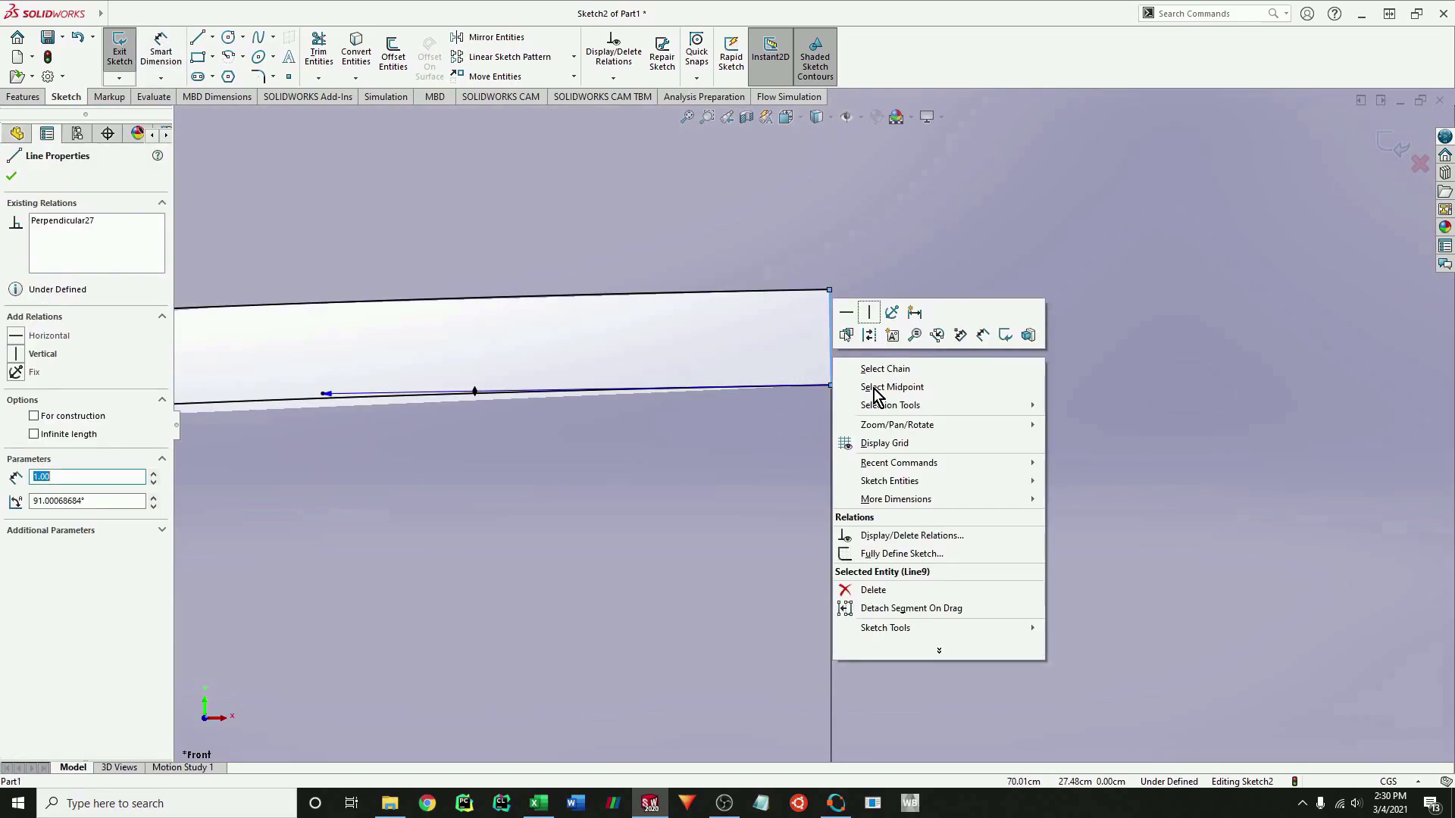
pyautogui.click(868, 578)
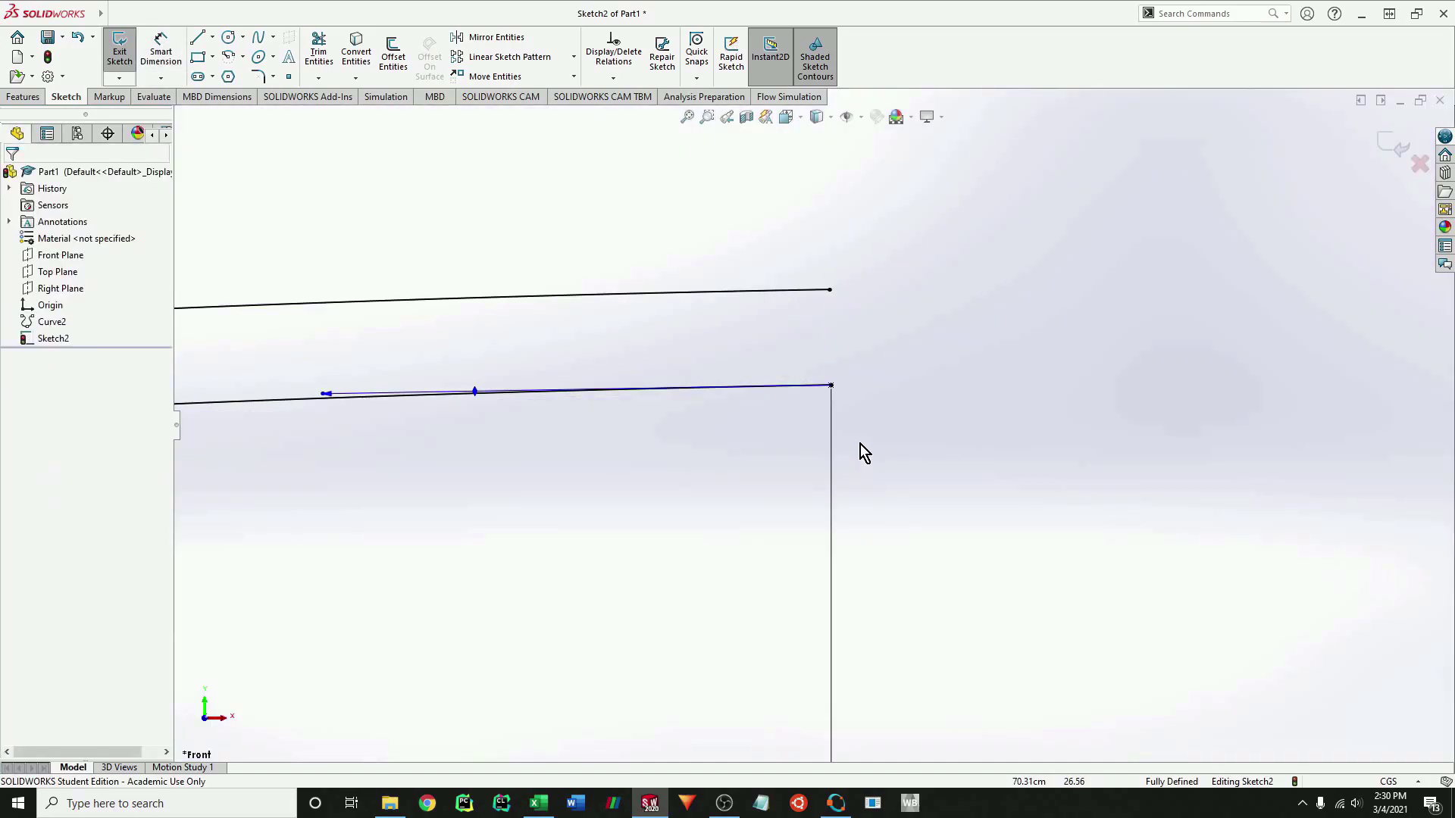
# Redraw the nozzle exit line from the inner curve's end to the outer curve's end.
pyautogui.press('l')
pyautogui.click(831, 386)
pyautogui.click(830, 290)
pyautogui.press('Escape')
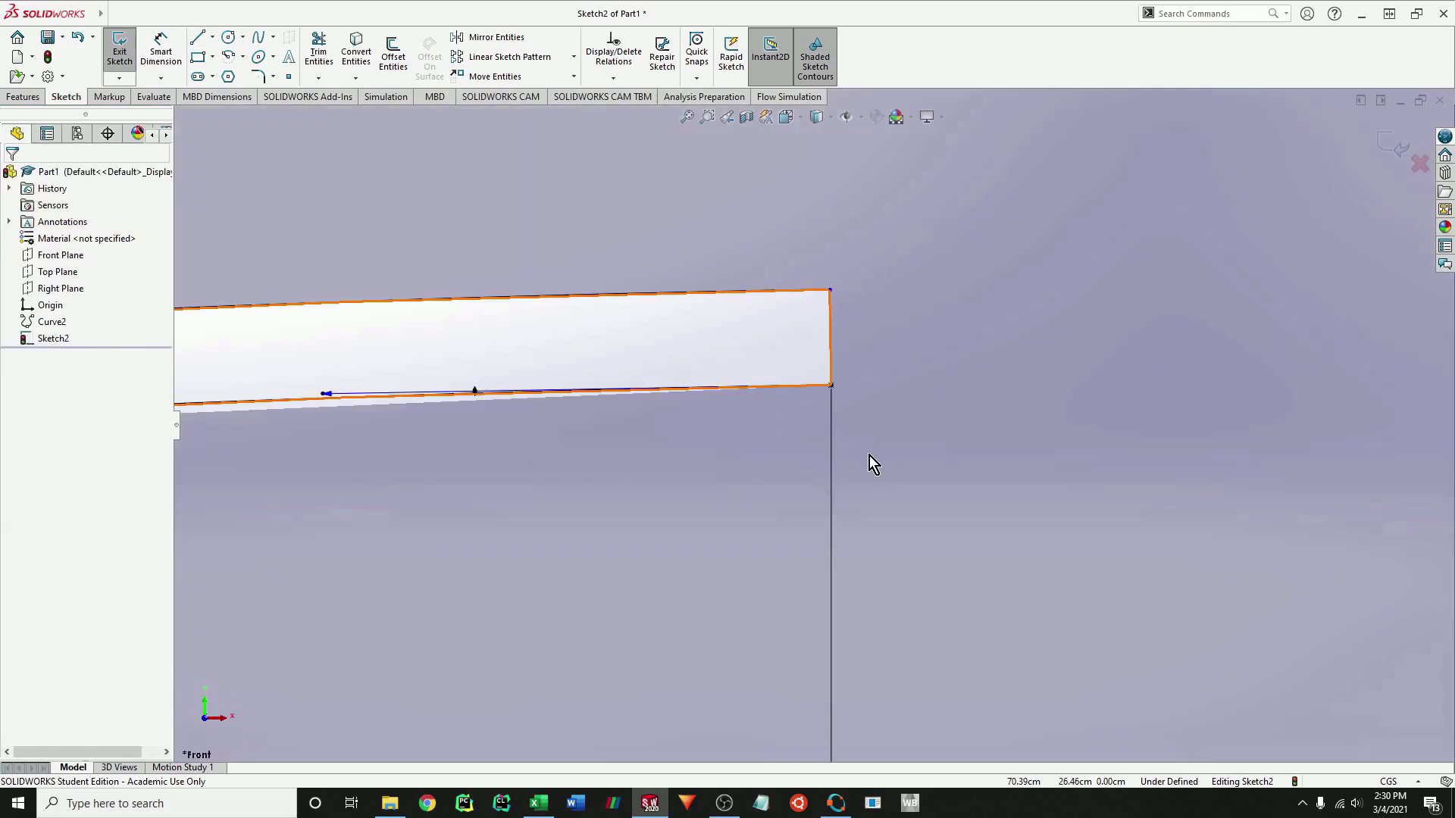
# Convert the domain's lower horizontal line along the nozzle axis to construction geometry.
pyautogui.press('z')
pyautogui.press('z')
pyautogui.scroll(5, 812, 477)
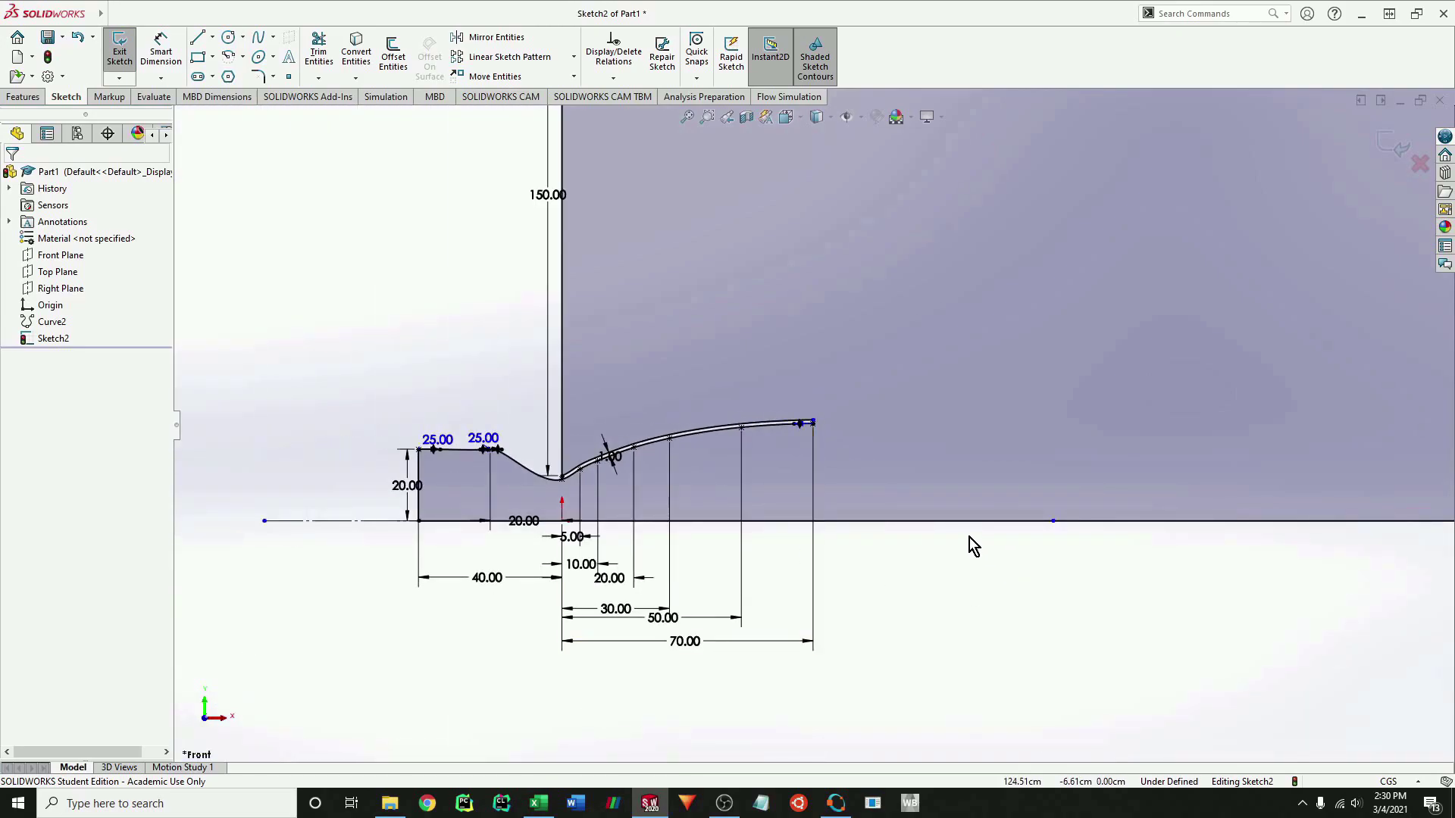
pyautogui.keyDown('ctrl'); pyautogui.moveTo(995, 538); pyautogui.dragTo(937, 556, button='middle'); pyautogui.keyUp('ctrl')
pyautogui.rightClick(936, 541)
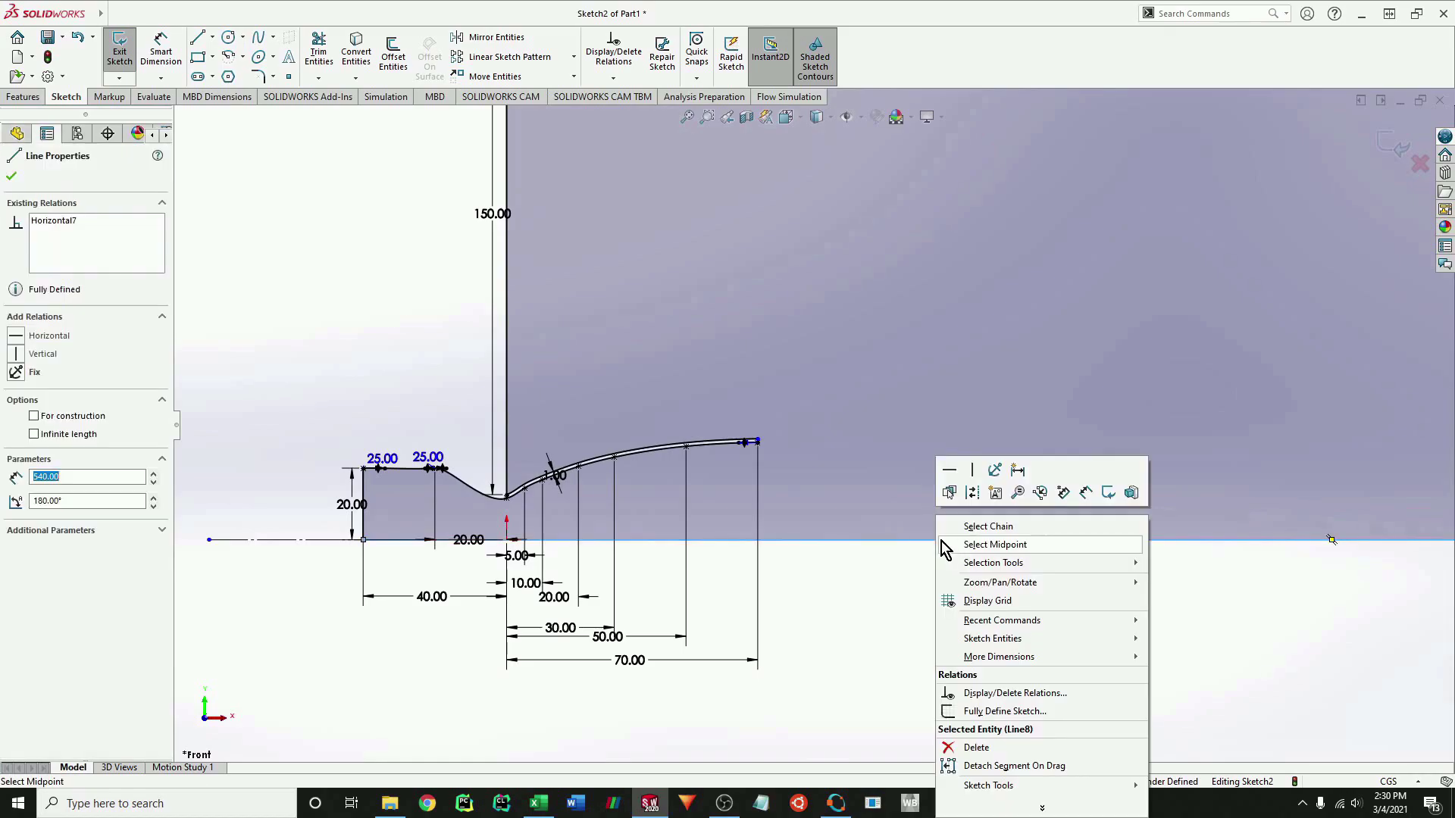
pyautogui.click(972, 494)
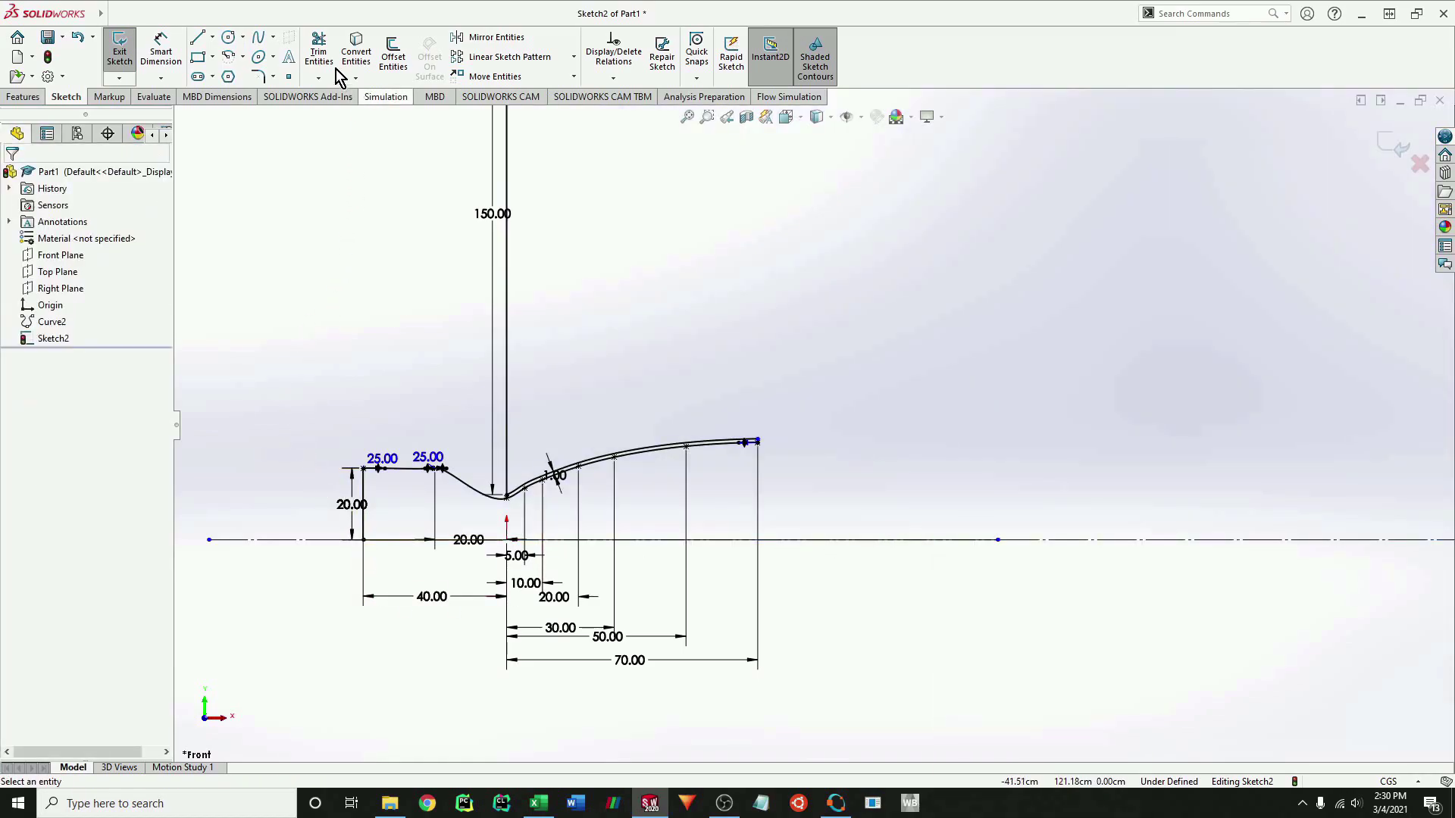
# Mirror the chamber end line, both nozzle curves, the exit line and the three outer domain lines about the horizontal construction line.
pyautogui.click(493, 37)
pyautogui.click(362, 493)
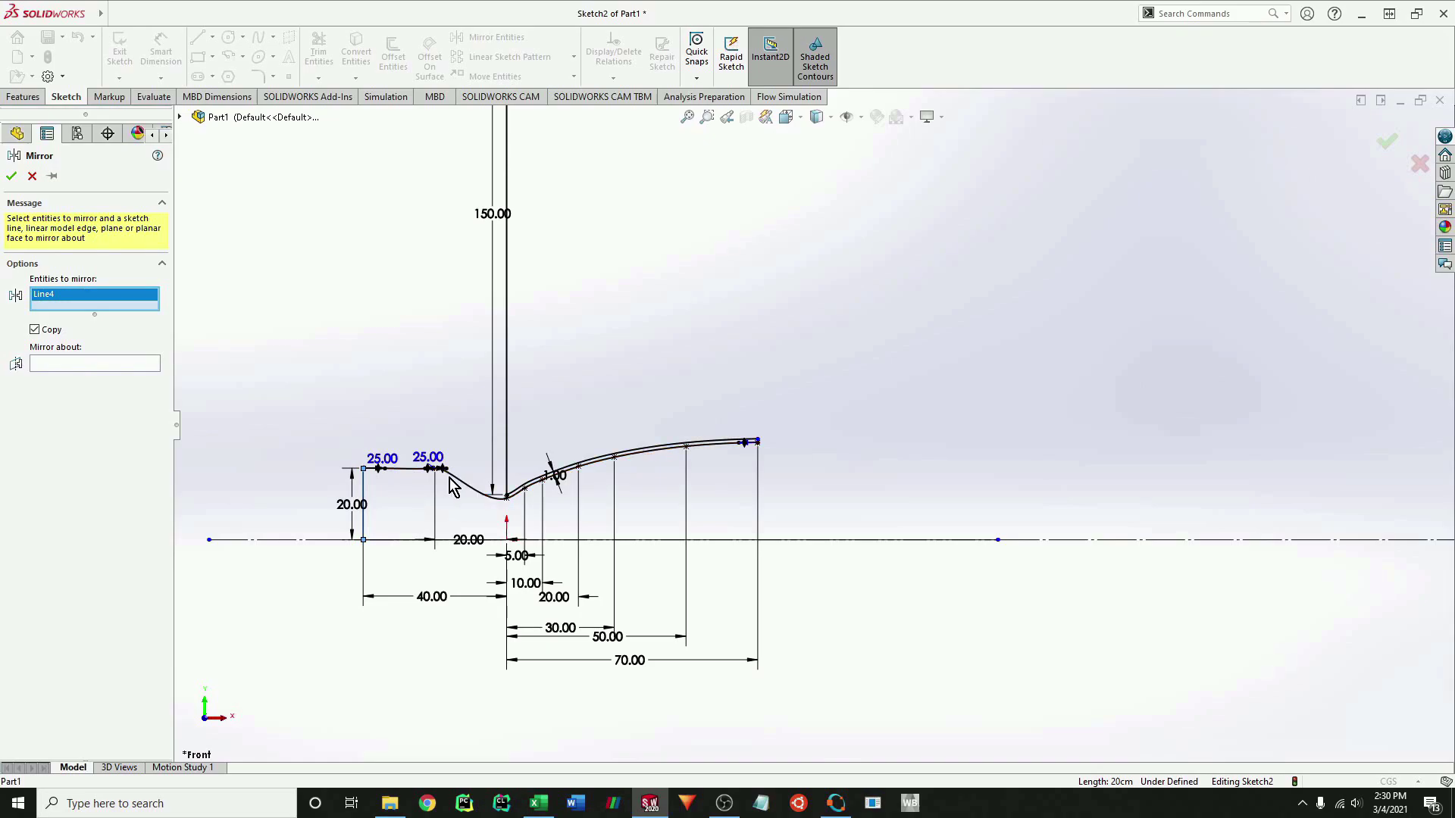
pyautogui.click(478, 490)
pyautogui.scroll(-6, 649, 441)
pyautogui.scroll(-6, 1068, 458)
pyautogui.click(922, 430)
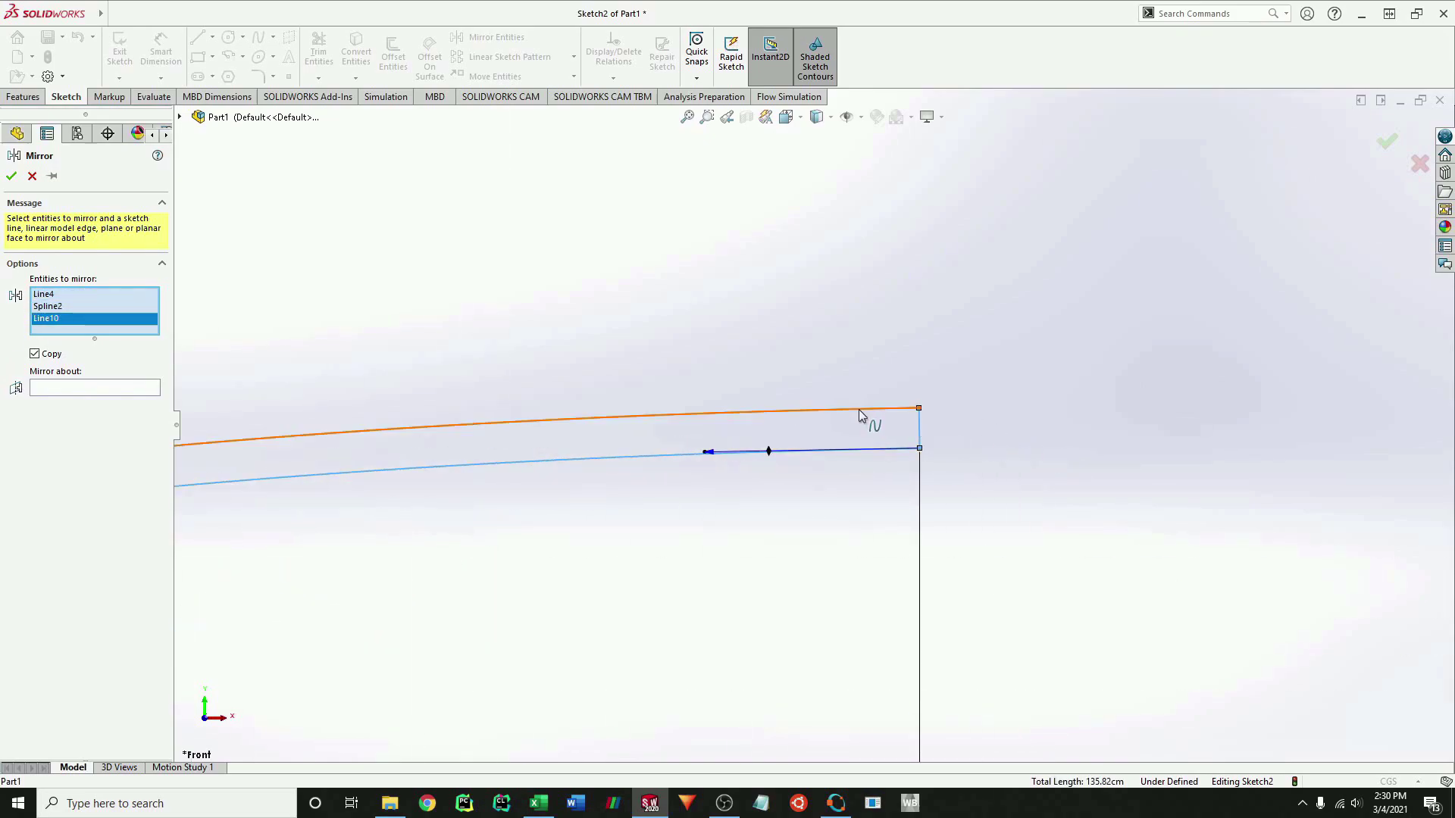
pyautogui.click(859, 412)
pyautogui.scroll(9, 500, 428)
pyautogui.click(373, 439)
pyautogui.scroll(6, 640, 320)
pyautogui.click(823, 283)
pyautogui.click(1271, 391)
pyautogui.click(1223, 454)
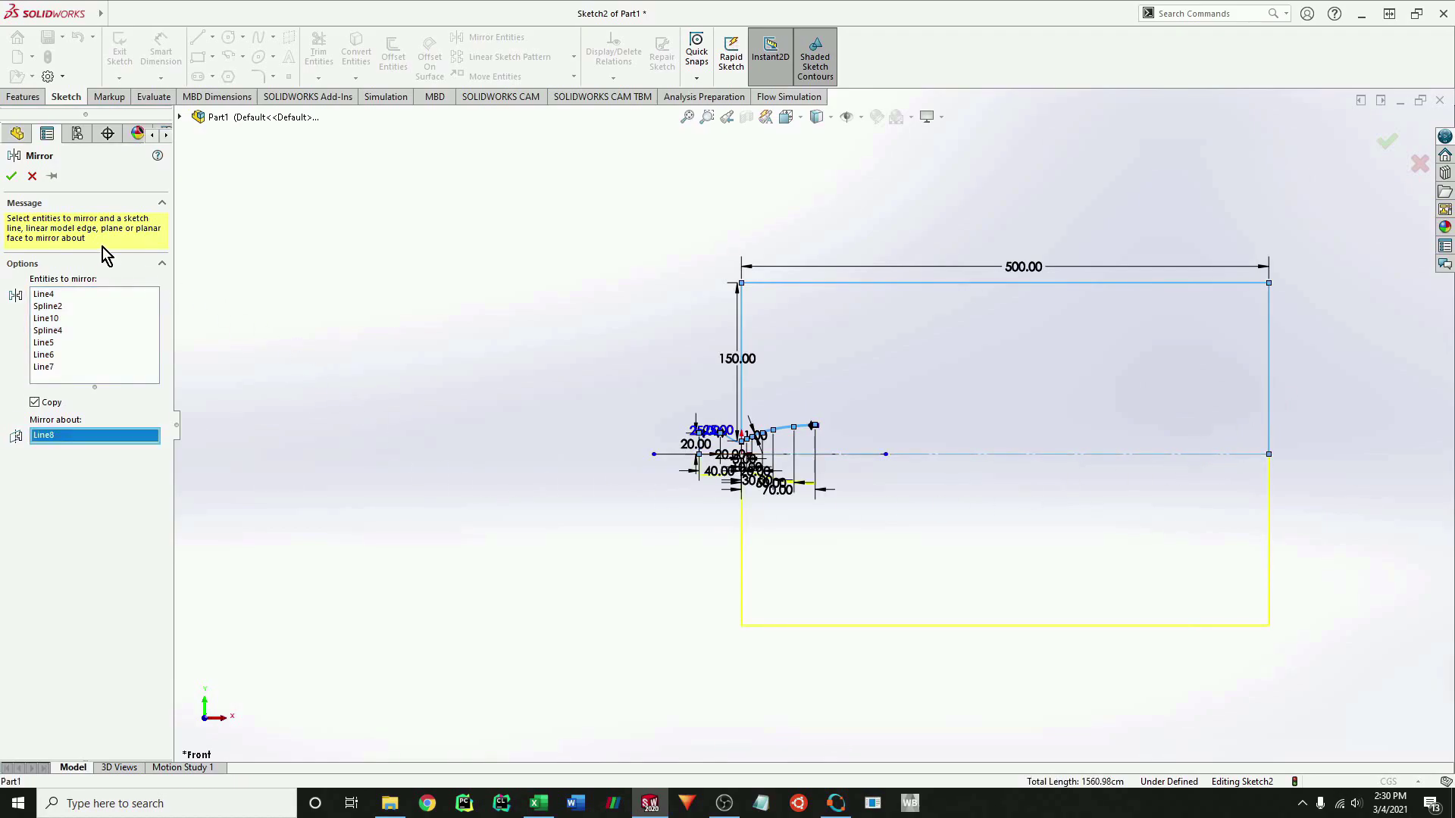
pyautogui.click(12, 176)
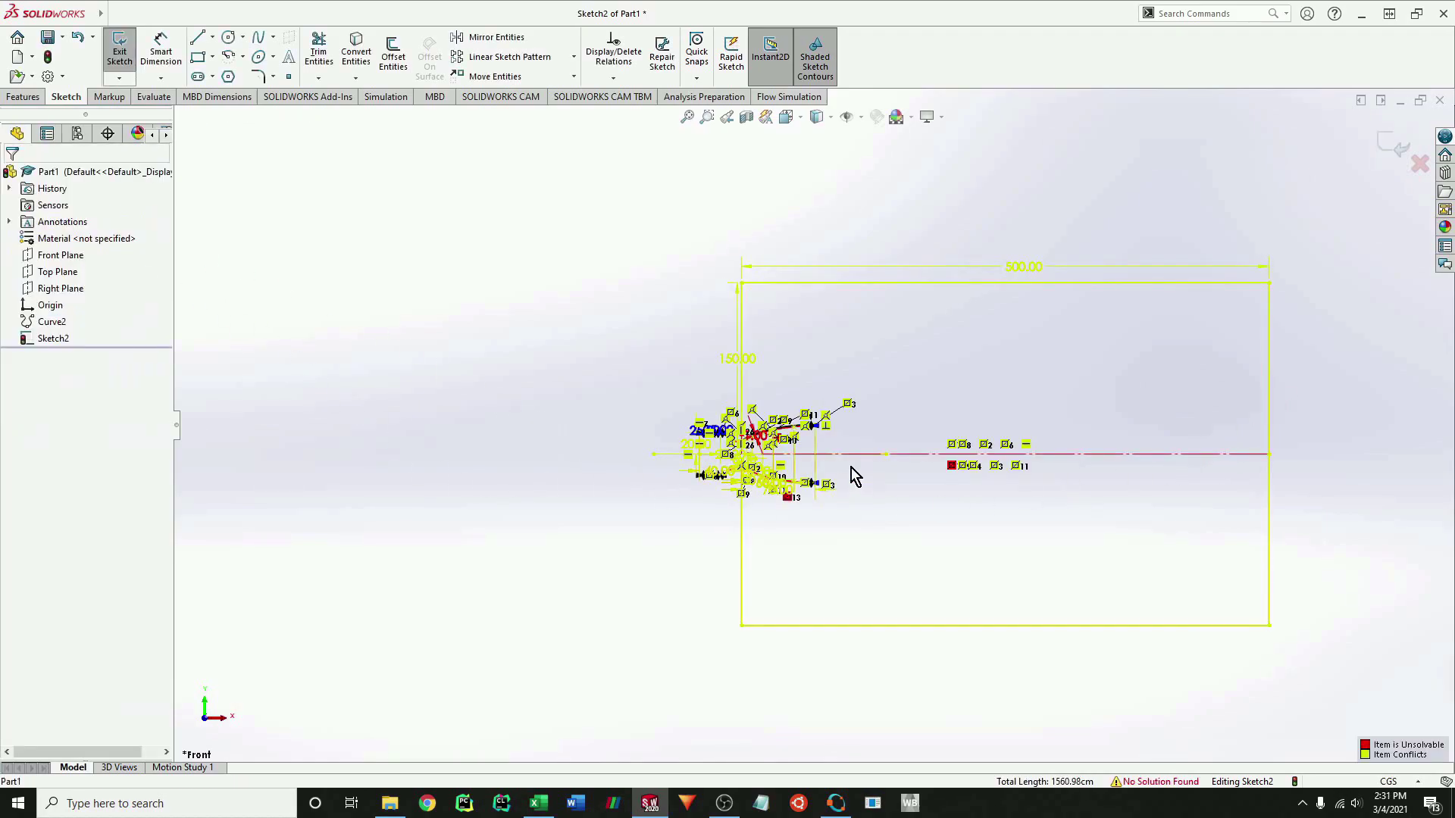
# Try to delete the unsolvable symmetric relation from the sketch's over-defining relations.
pyautogui.click(614, 51)
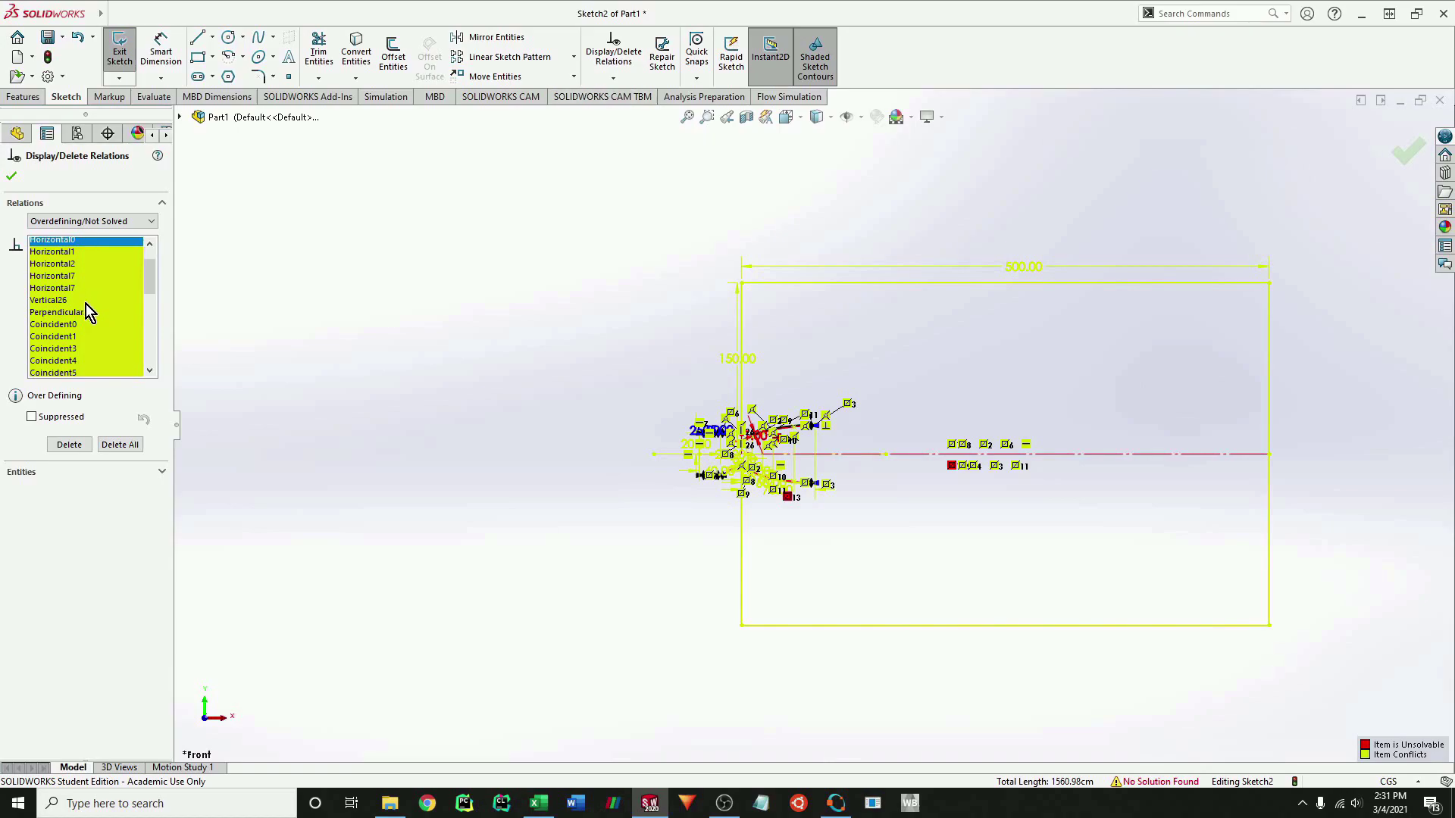
pyautogui.scroll(-5, 84, 303)
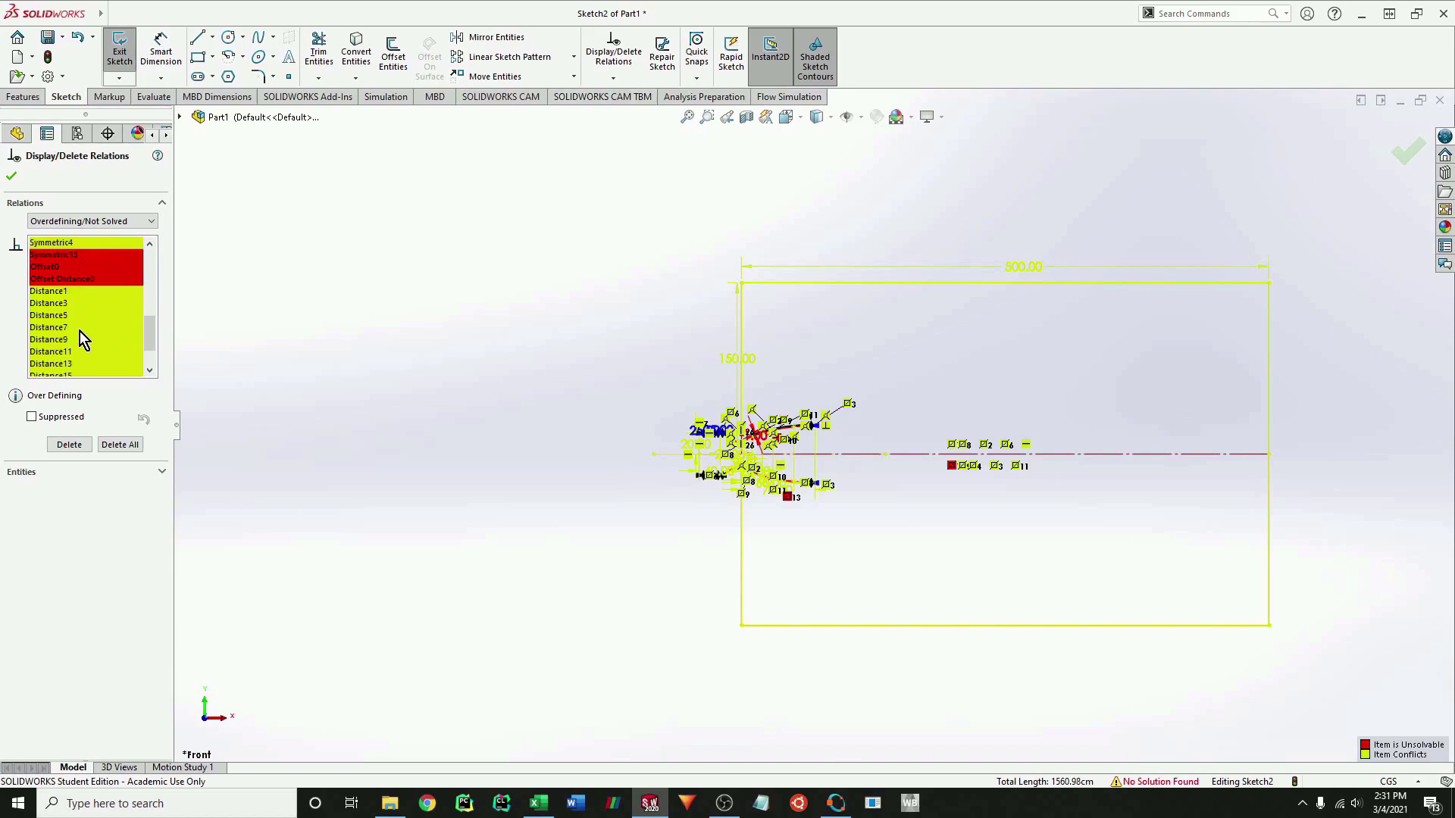
pyautogui.click(72, 256)
pyautogui.press('Delete')
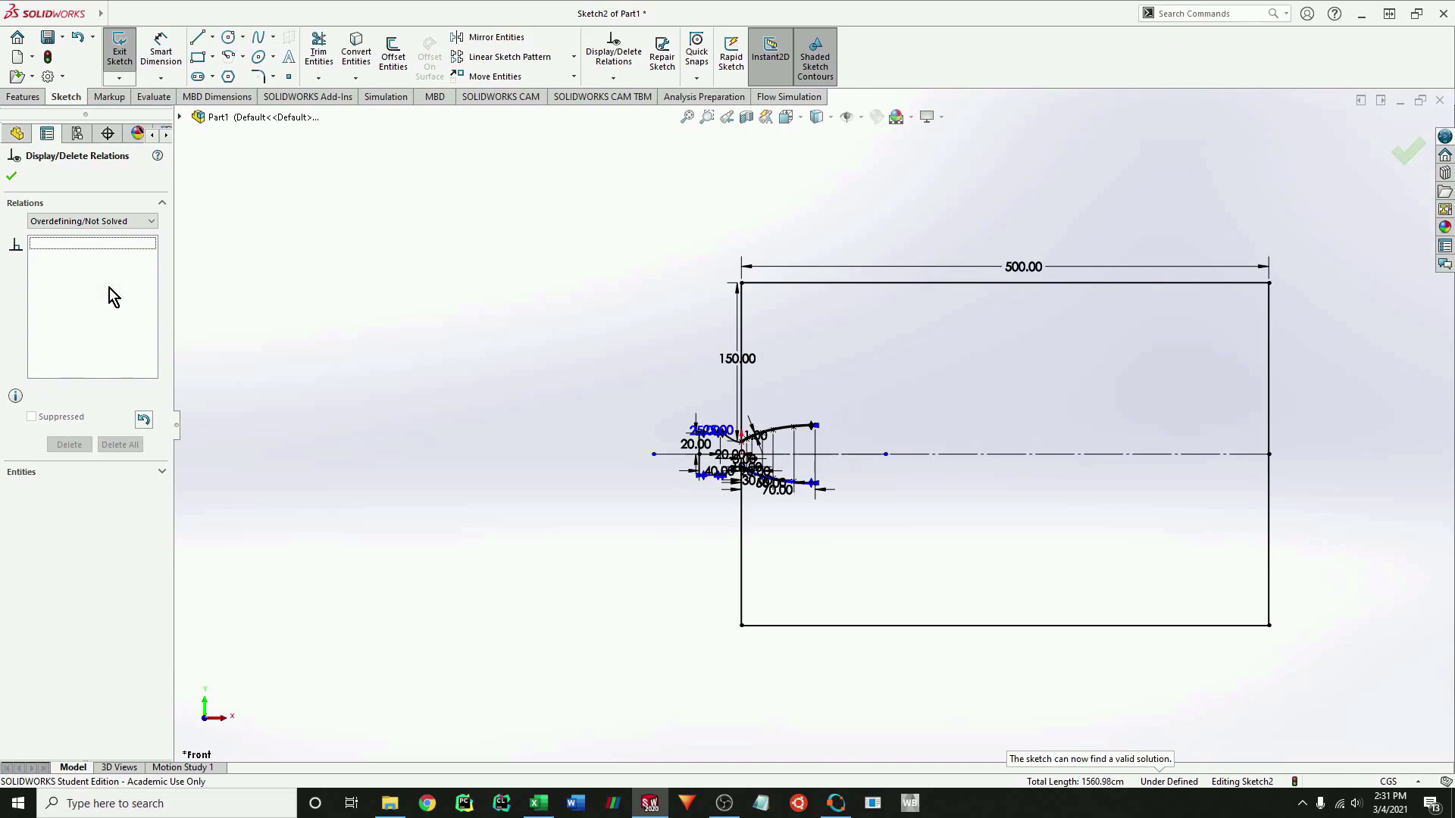
pyautogui.press('Escape')
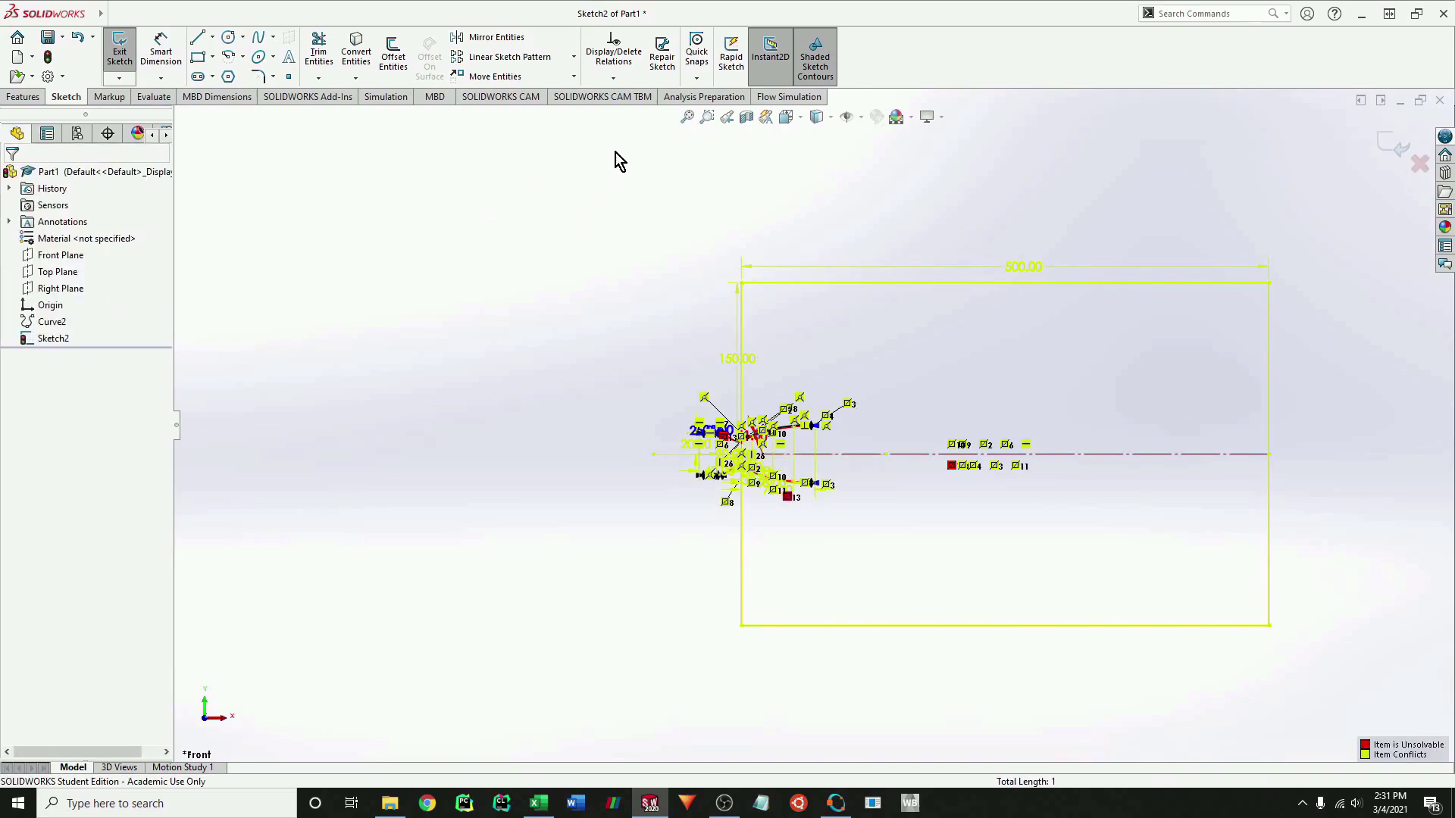
# Delete the unsolvable Symmetric13 relation from the sketch's relations.
pyautogui.click(617, 55)
pyautogui.scroll(-3, 90, 326)
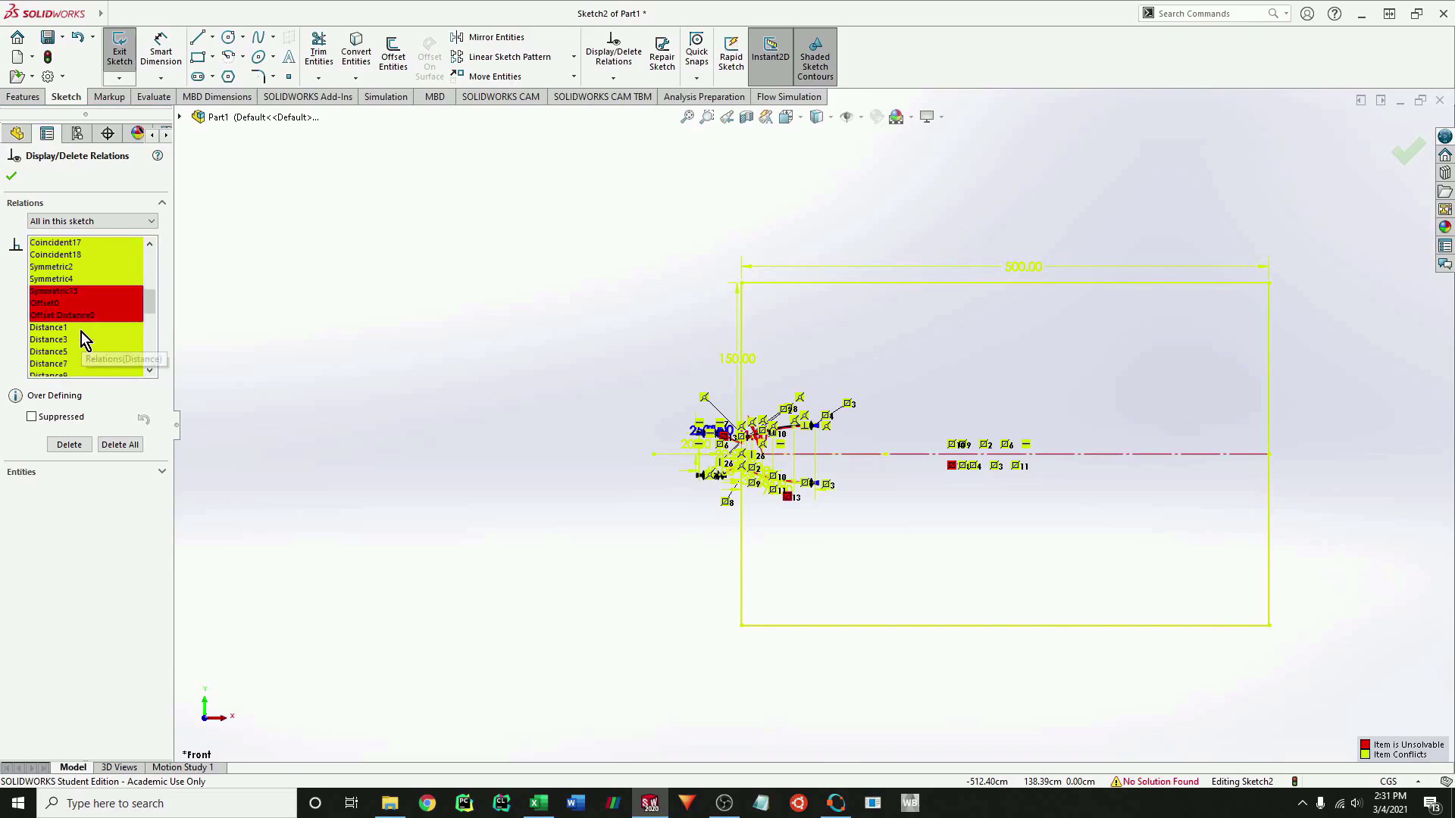
pyautogui.click(61, 295)
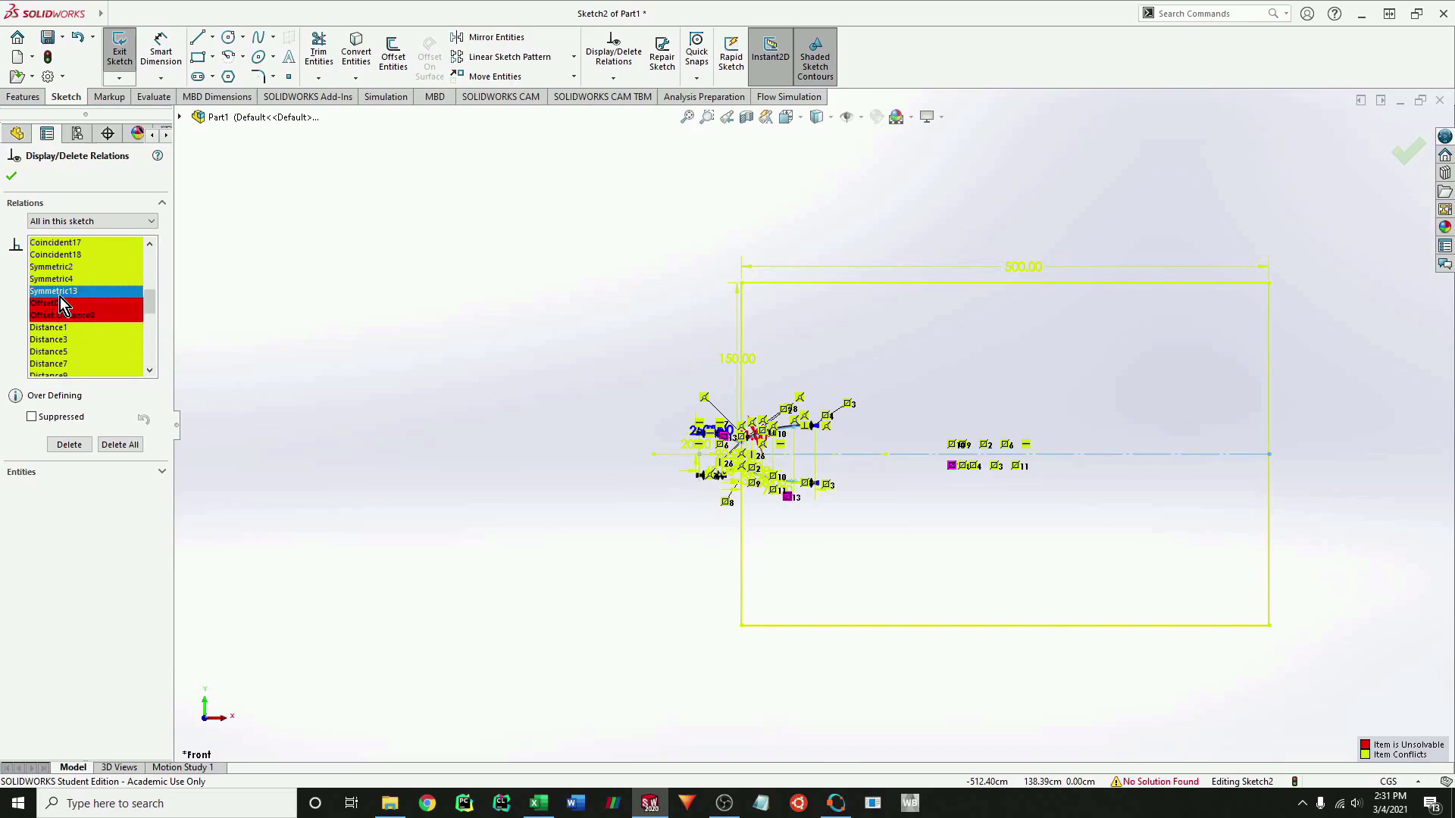
pyautogui.click(69, 445)
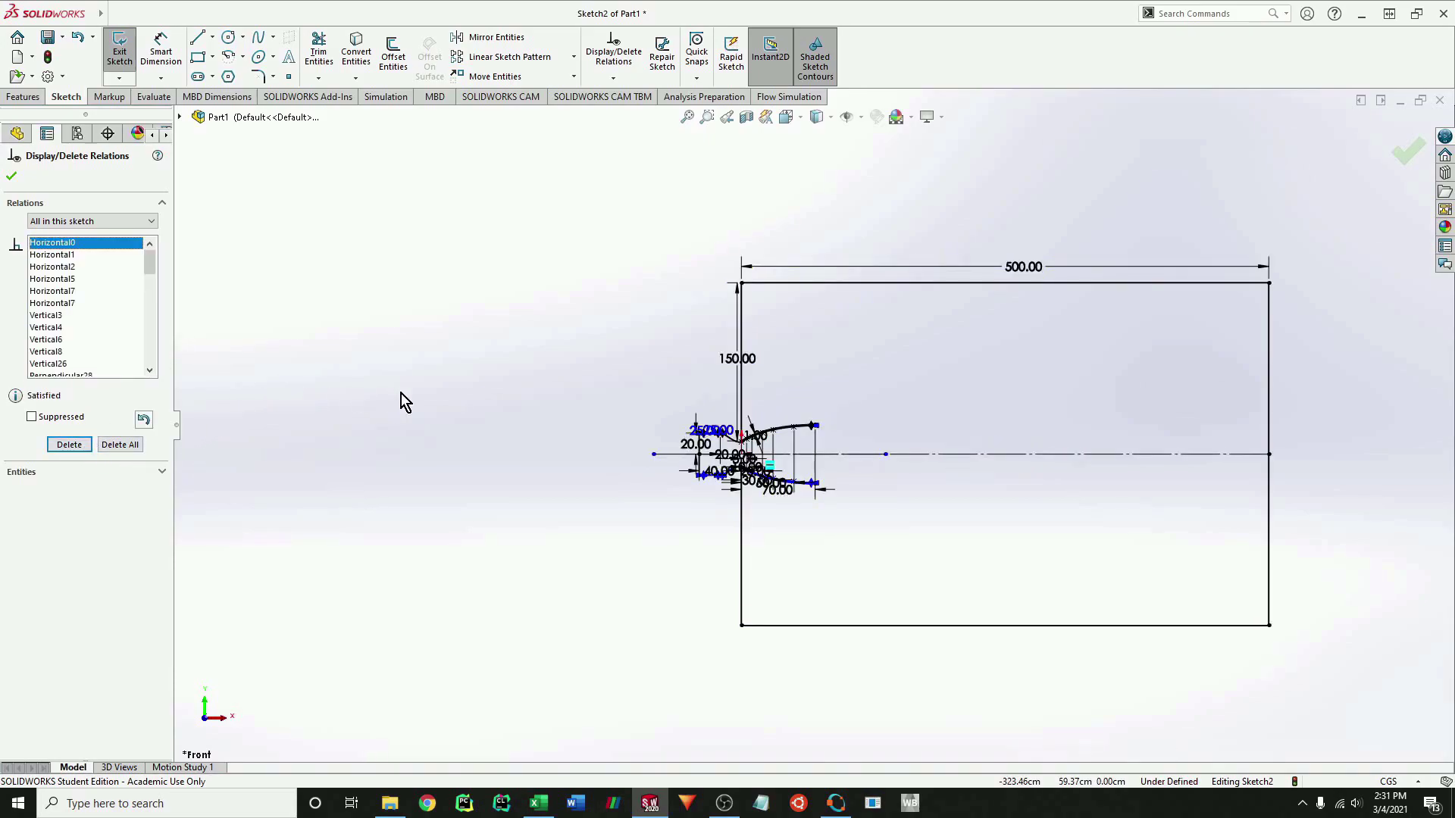
pyautogui.click(613, 80)
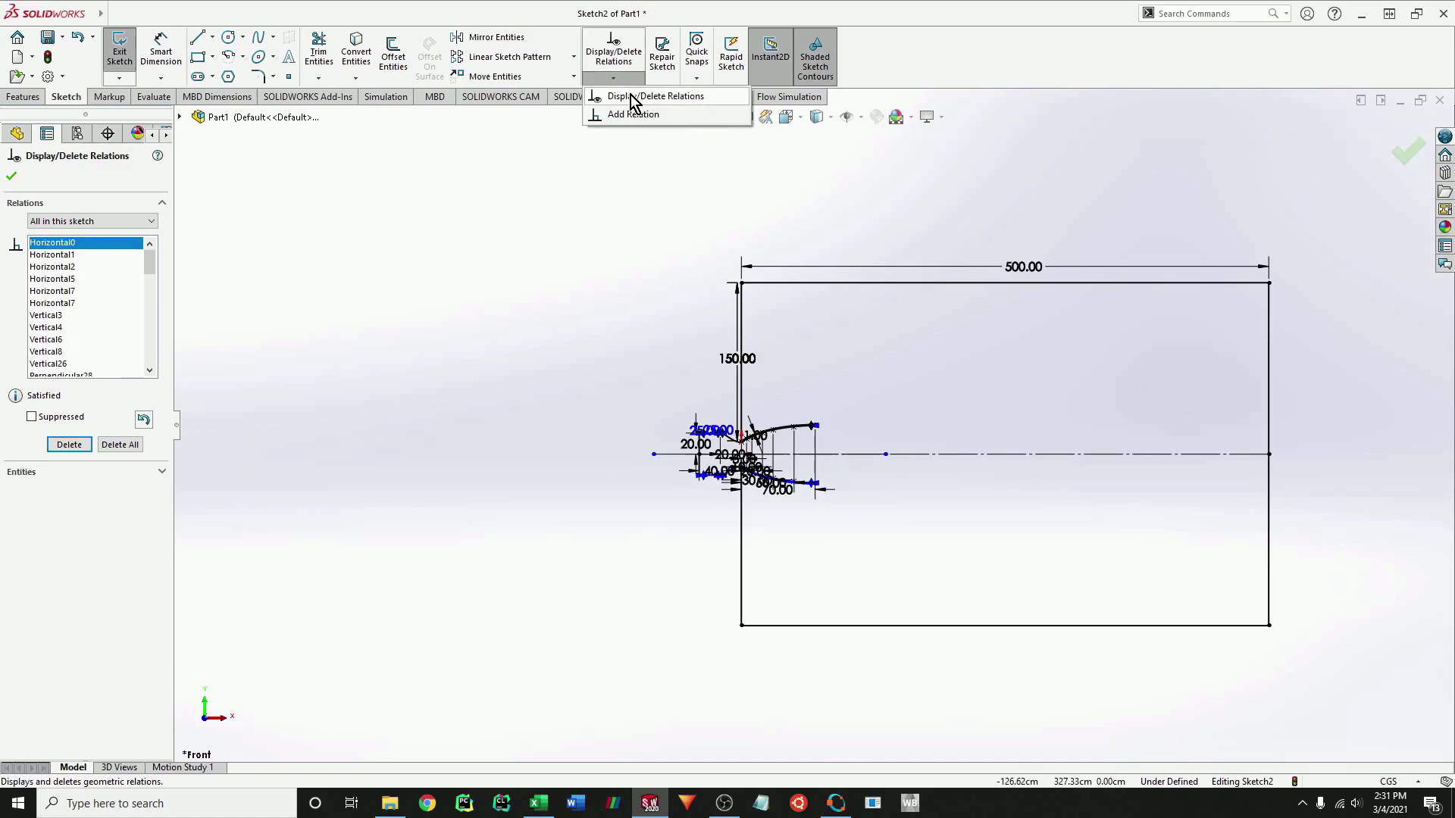
pyautogui.click(591, 106)
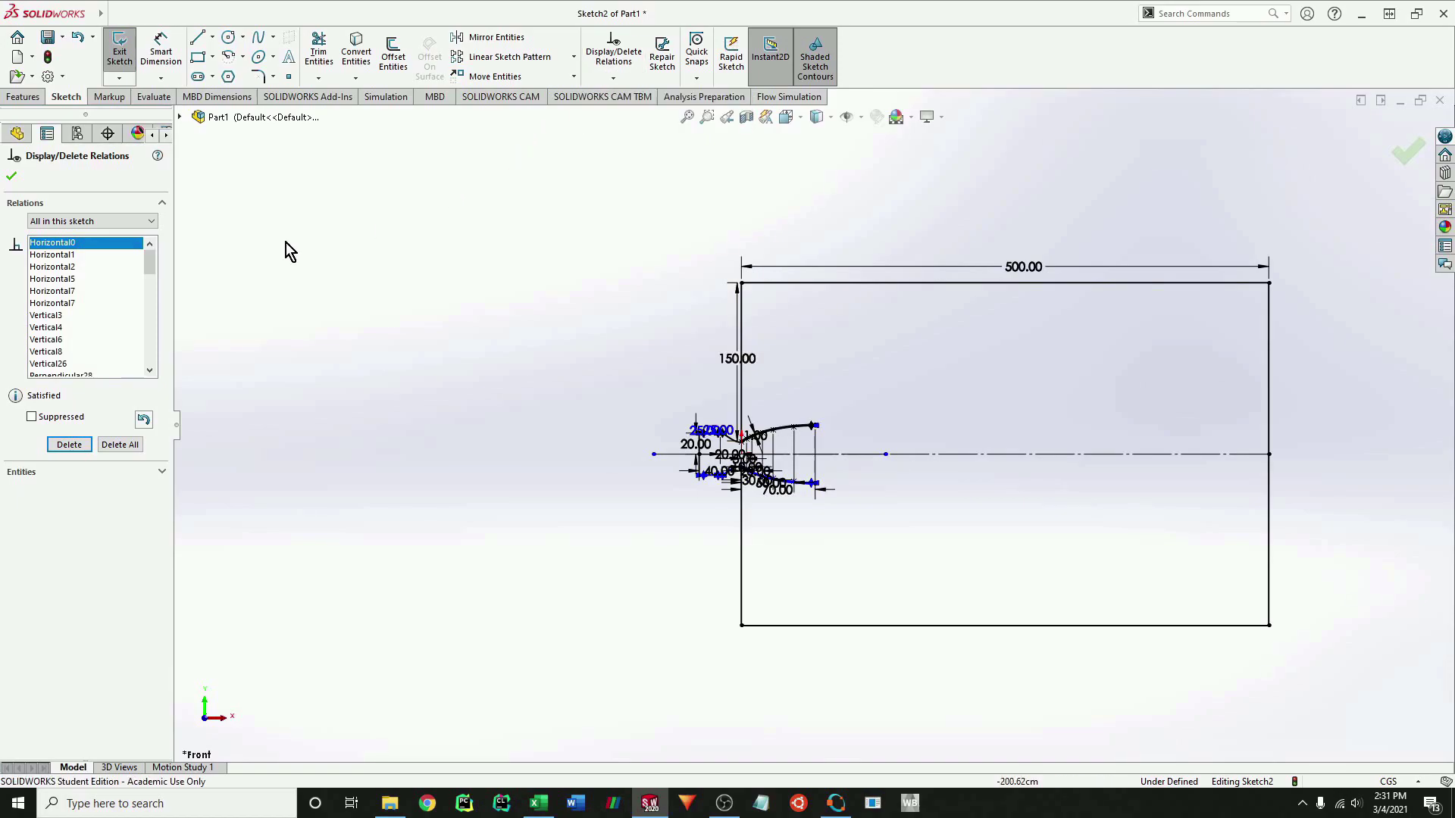
pyautogui.click(12, 178)
# Examine the mirrored lower nozzle curves around the throat and their defining dimensions.
pyautogui.scroll(-8, 709, 463)
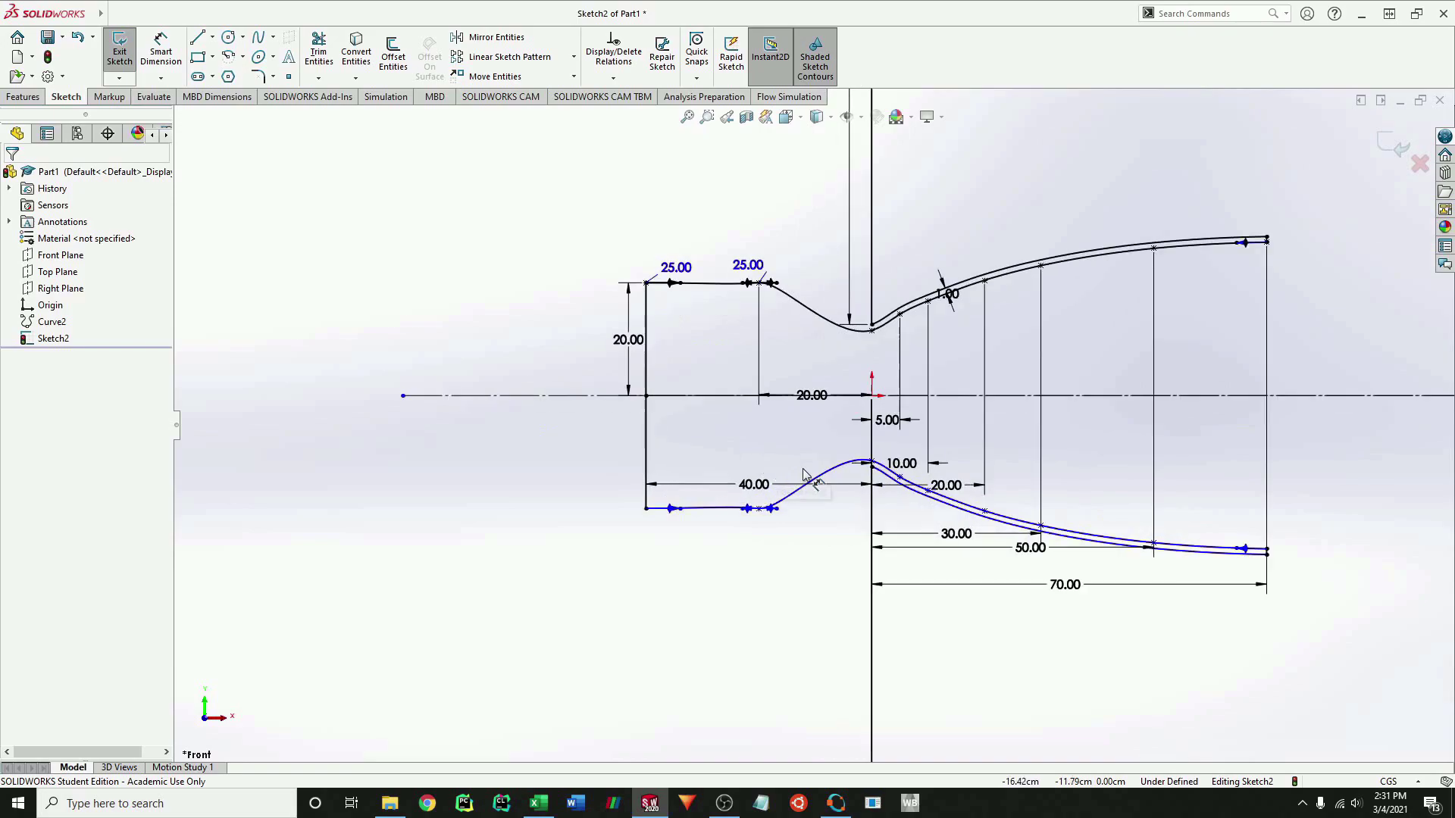
pyautogui.click(626, 80)
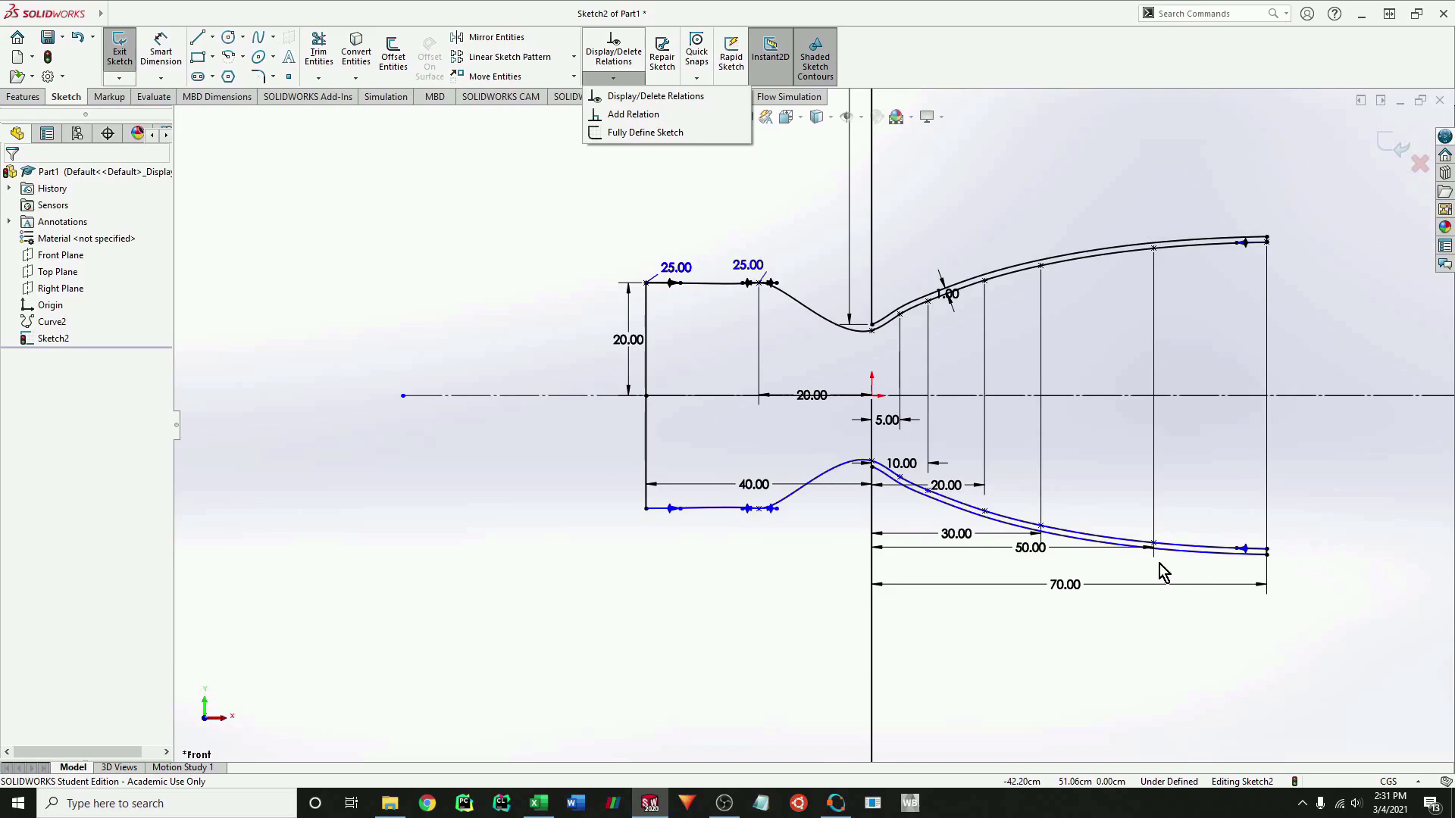
pyautogui.click(630, 613)
pyautogui.scroll(-4, 713, 658)
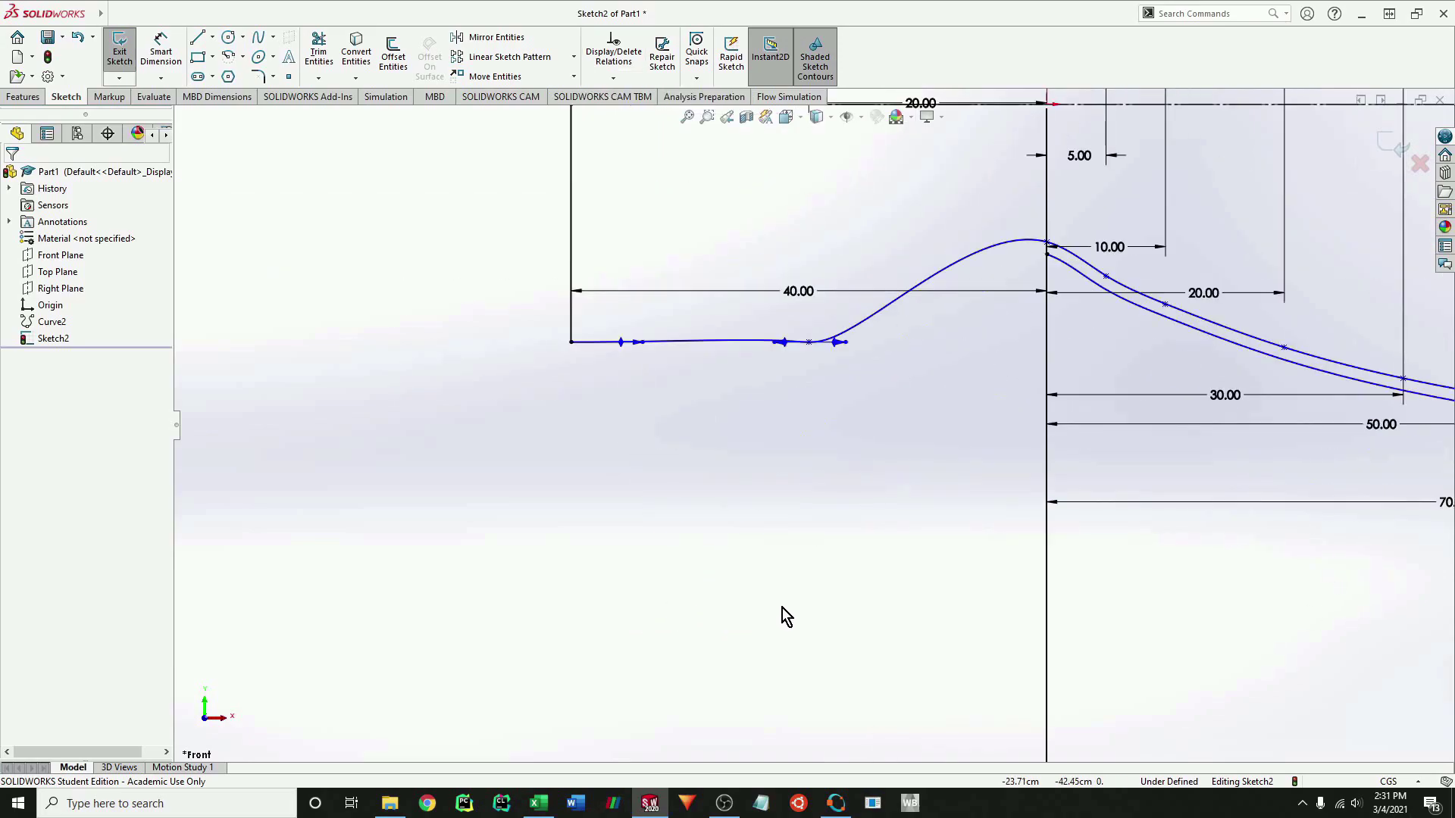
pyautogui.scroll(-5, 1062, 263)
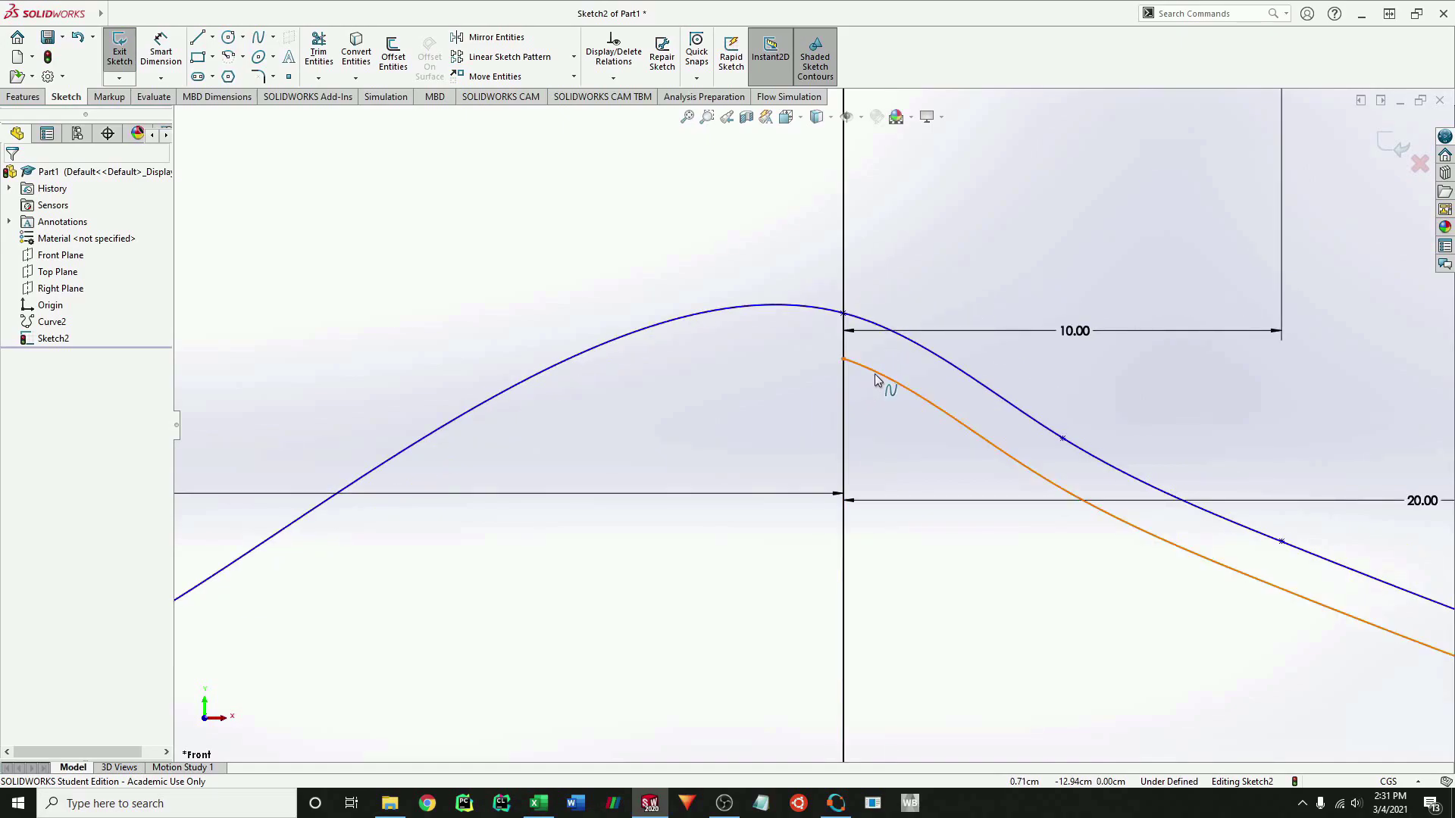
pyautogui.scroll(4, 883, 383)
pyautogui.scroll(1, 966, 482)
pyautogui.click(917, 551)
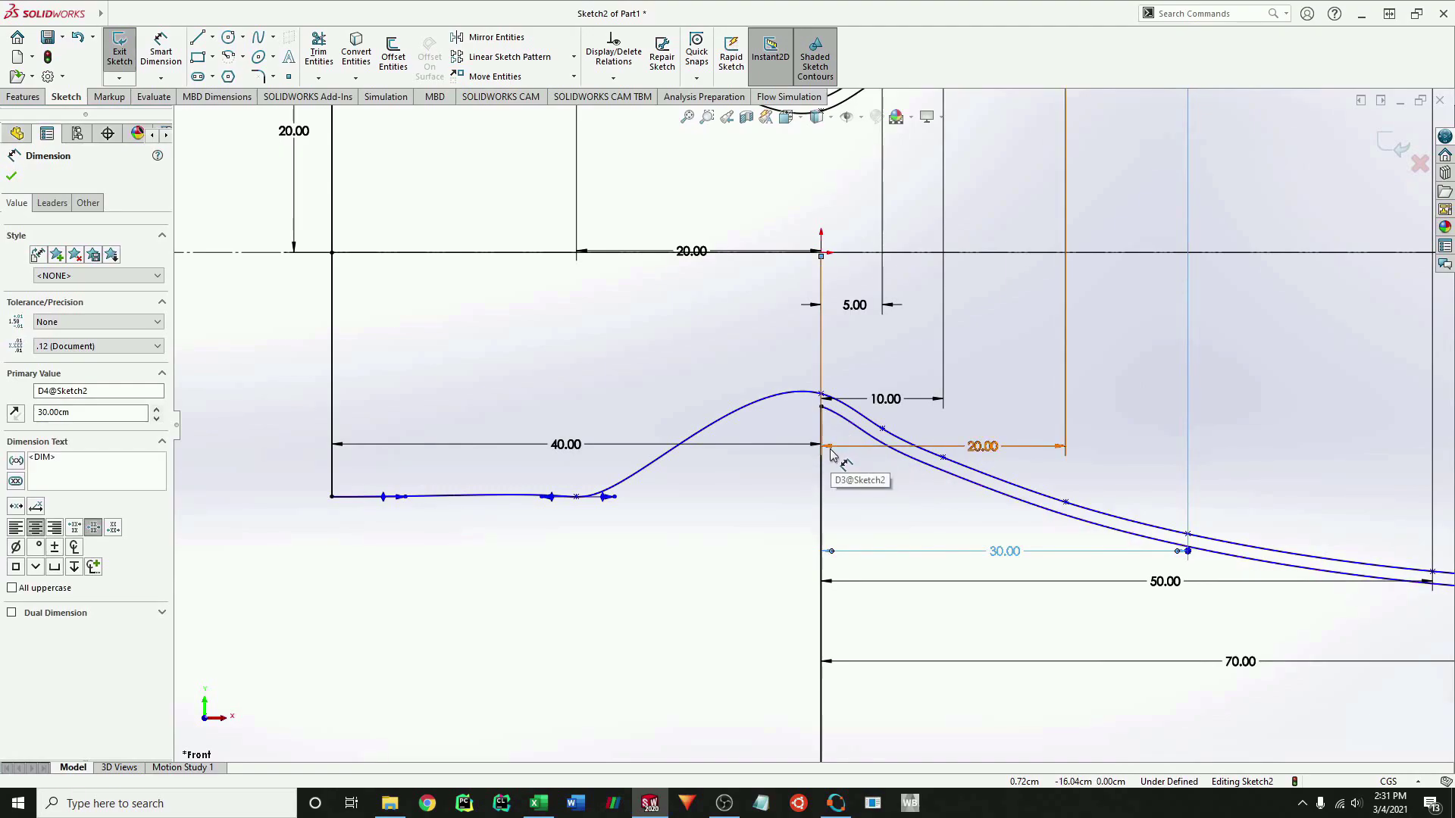
pyautogui.press('Escape')
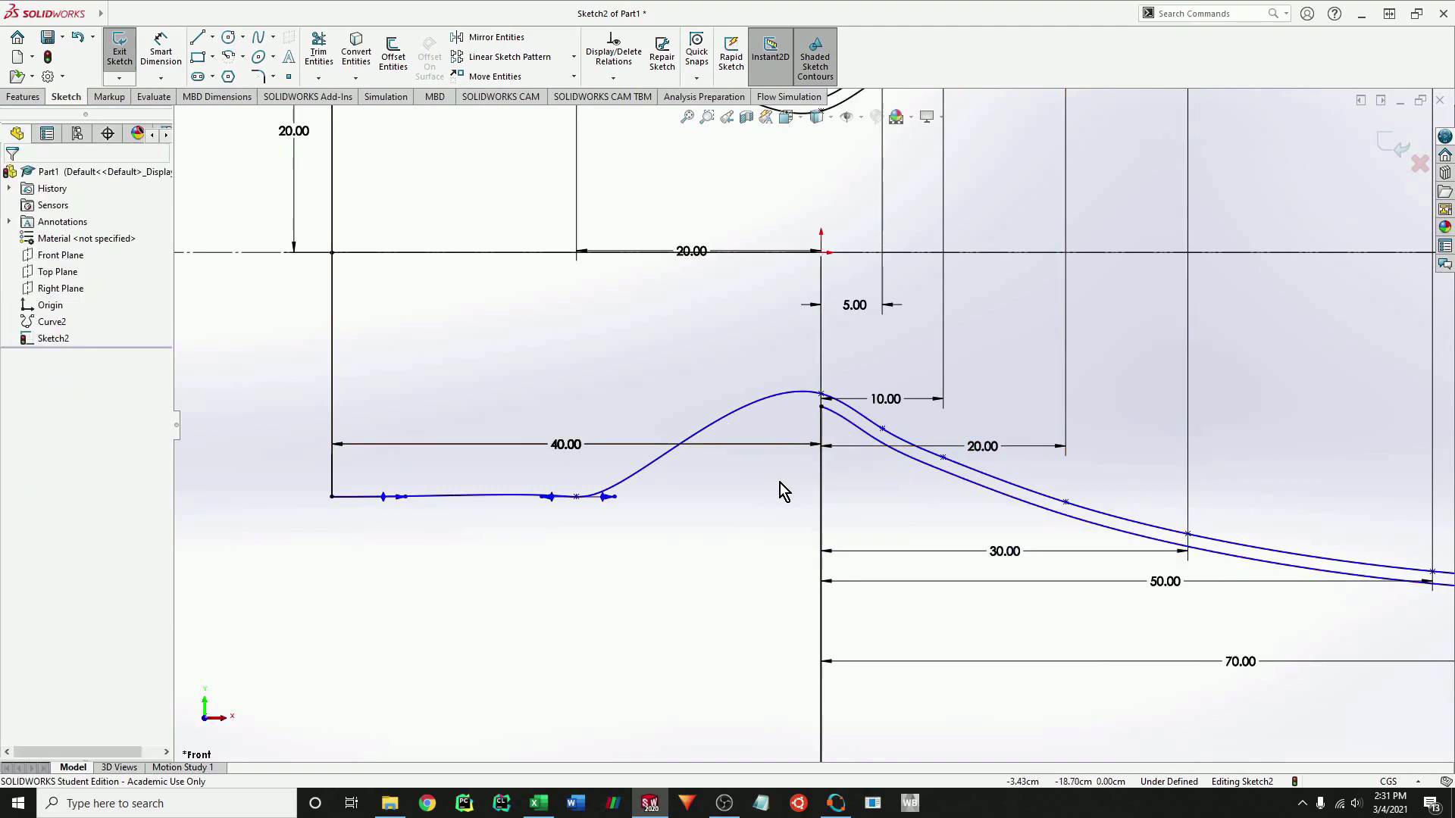
pyautogui.scroll(5, 782, 485)
# Create a planar surface bounded by the current nozzle and outer domain sketch.
pyautogui.click(108, 14)
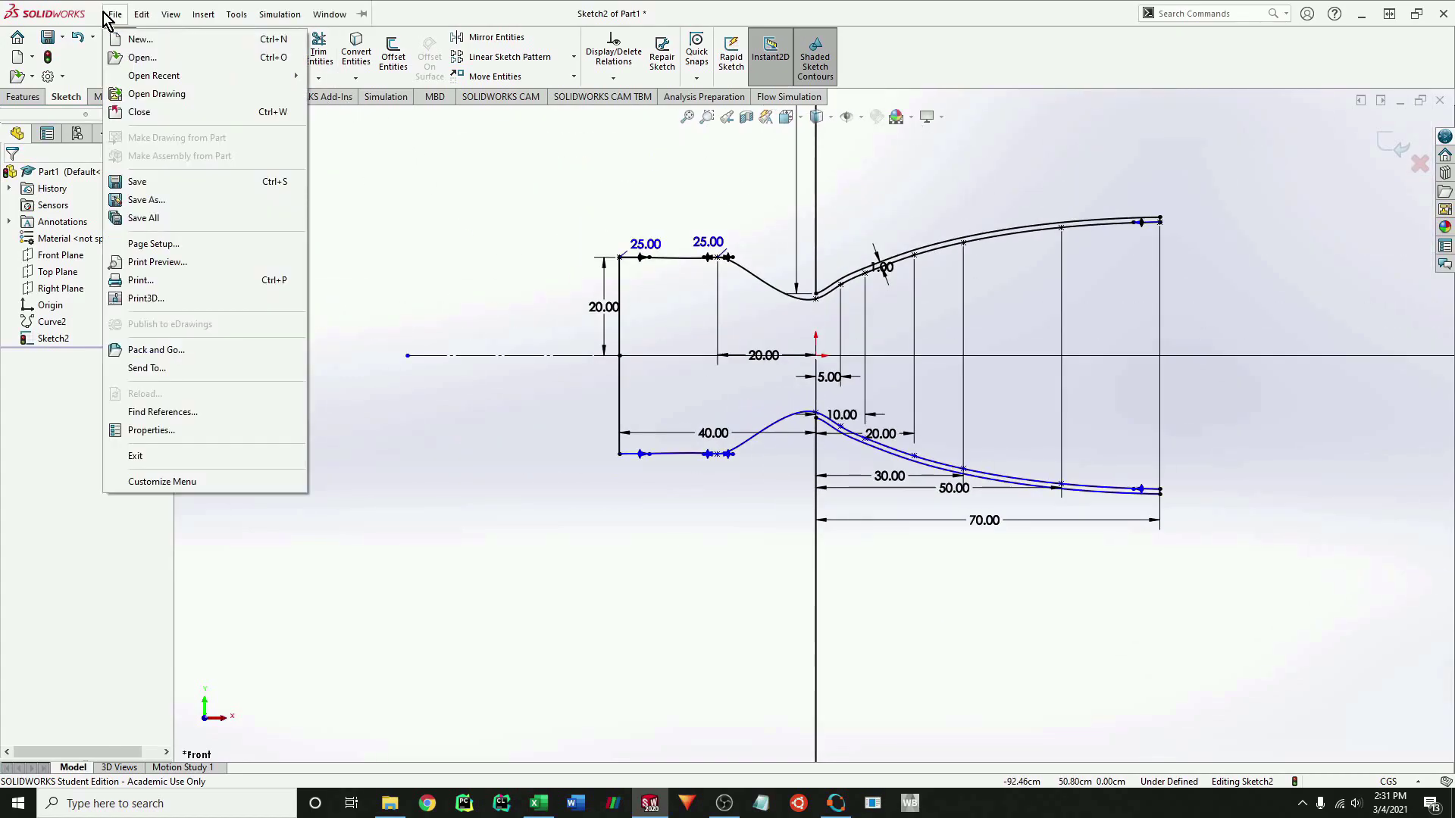
pyautogui.moveTo(202, 17)
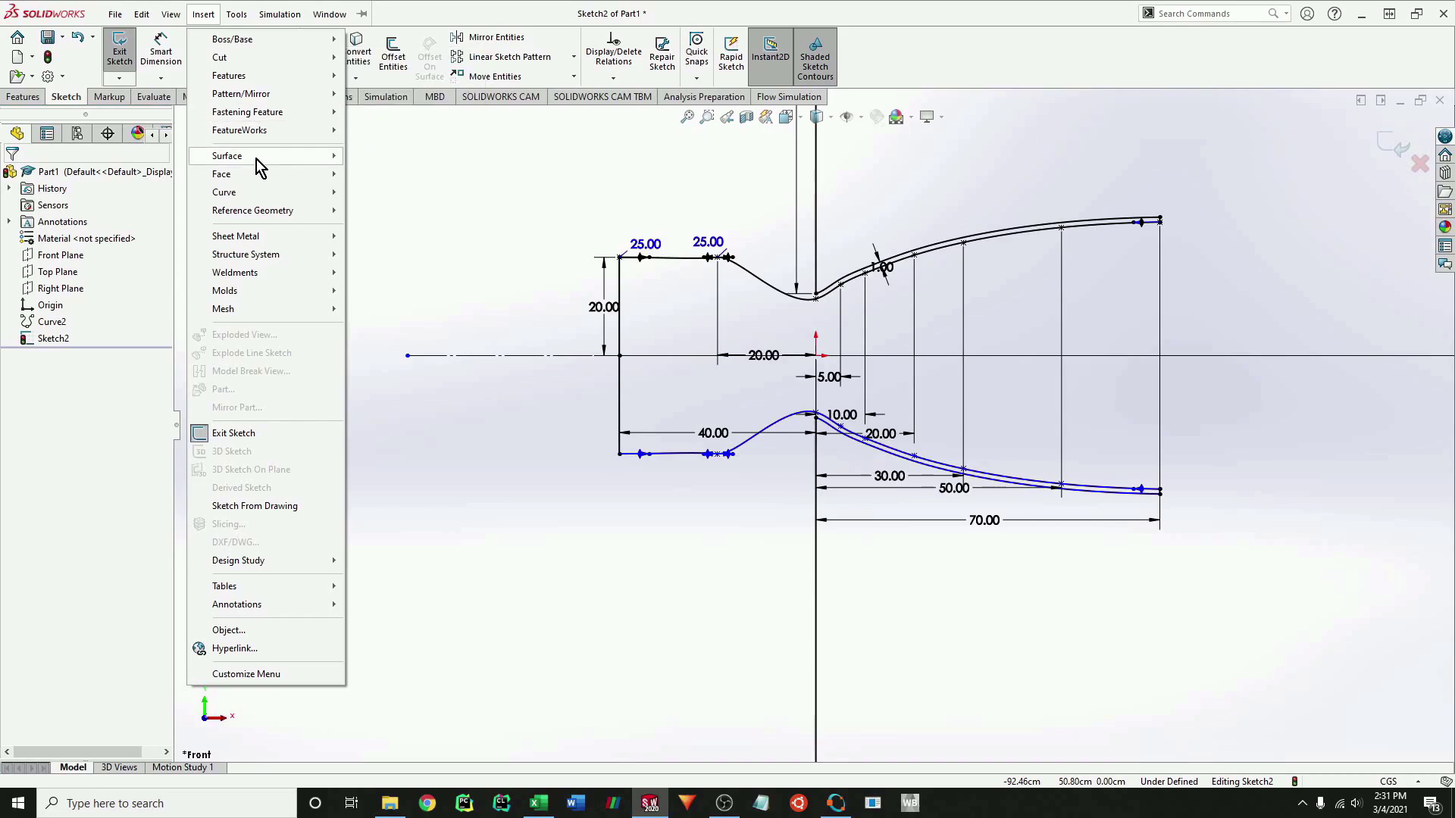
pyautogui.moveTo(255, 167)
pyautogui.click(362, 237)
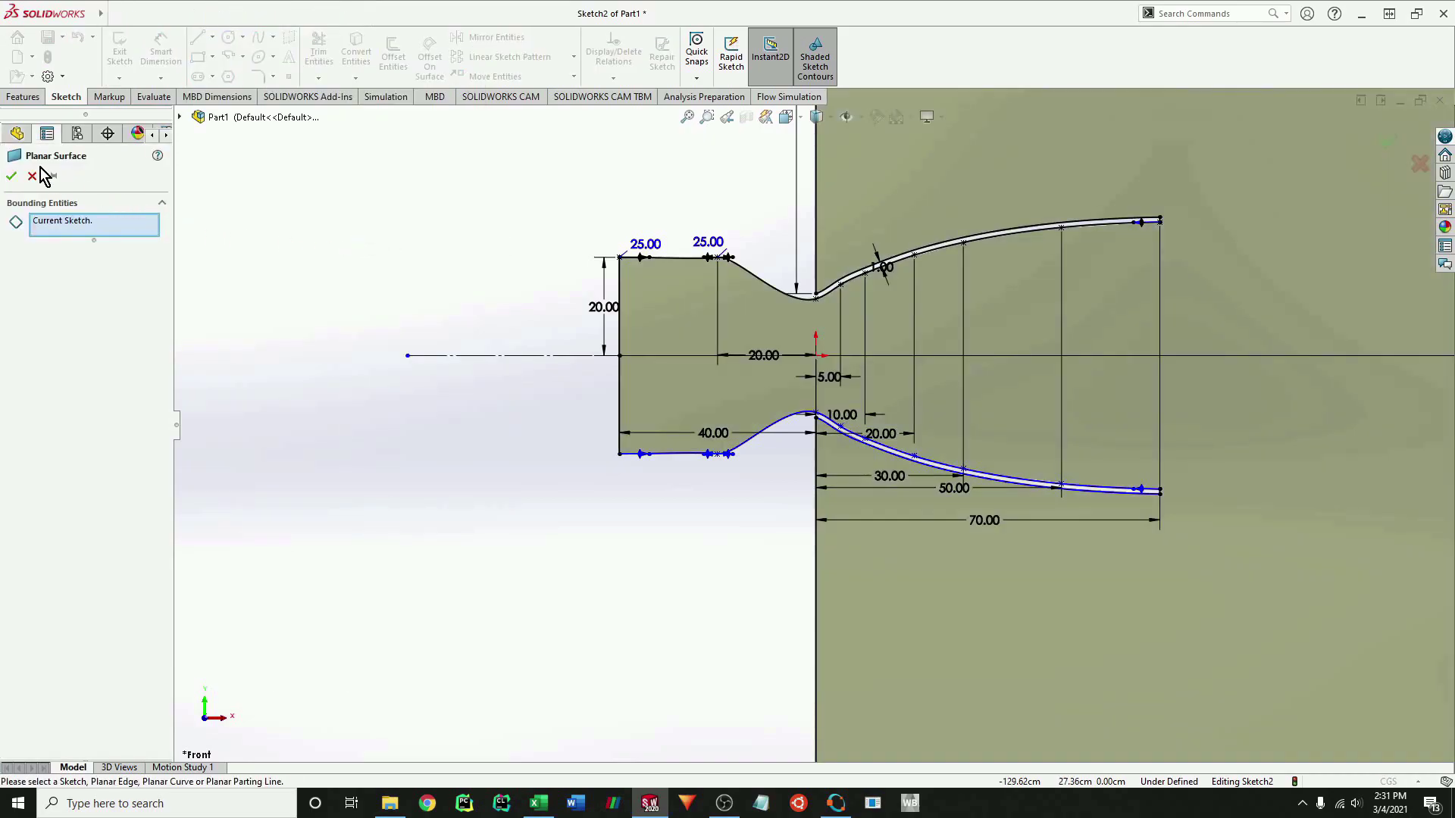
pyautogui.click(11, 177)
# Save the surface as a Parasolid file named domain_P in the video folder of 2D Nozzle.
pyautogui.scroll(3, 723, 419)
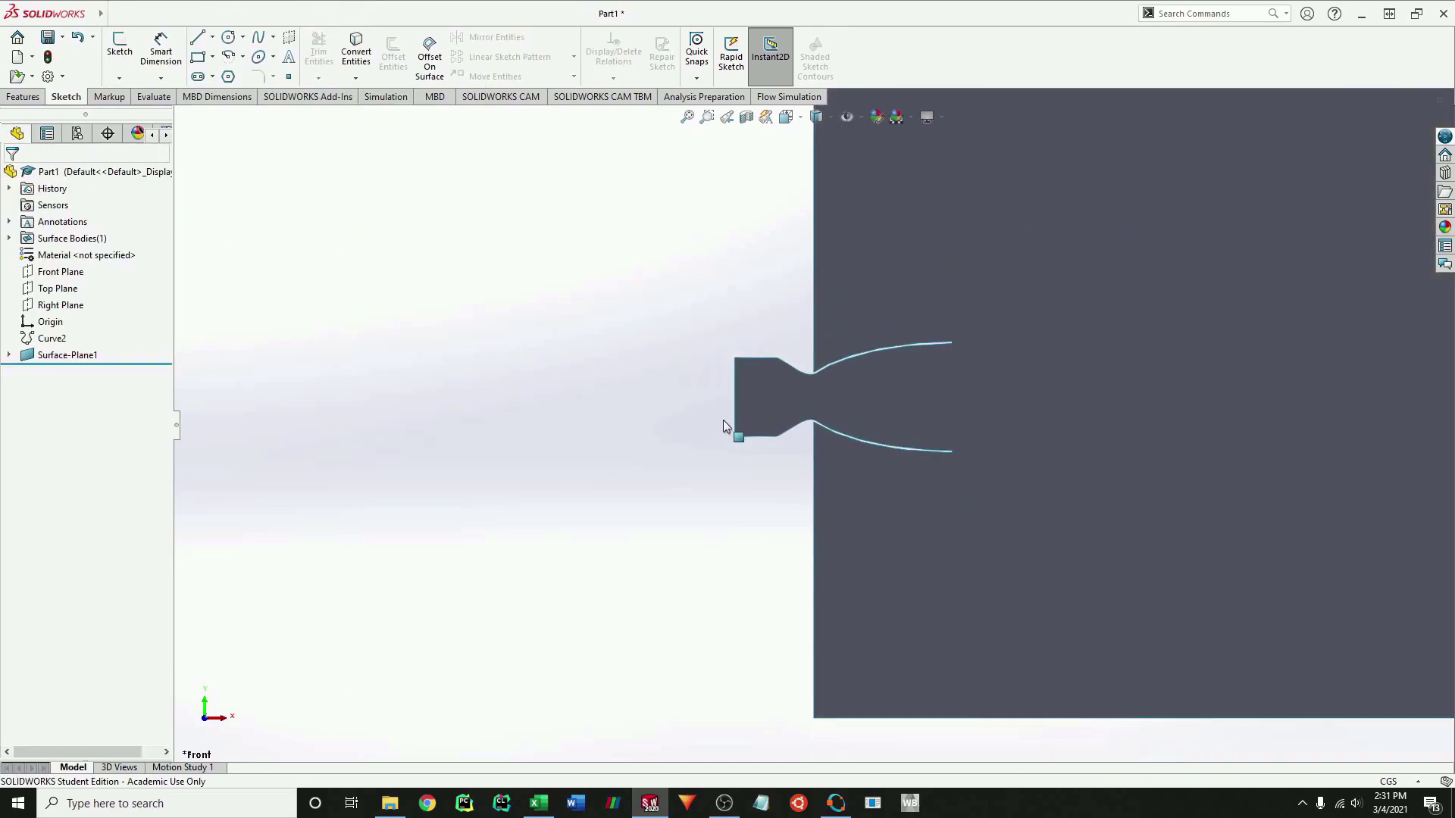
pyautogui.click(62, 43)
pyautogui.click(70, 78)
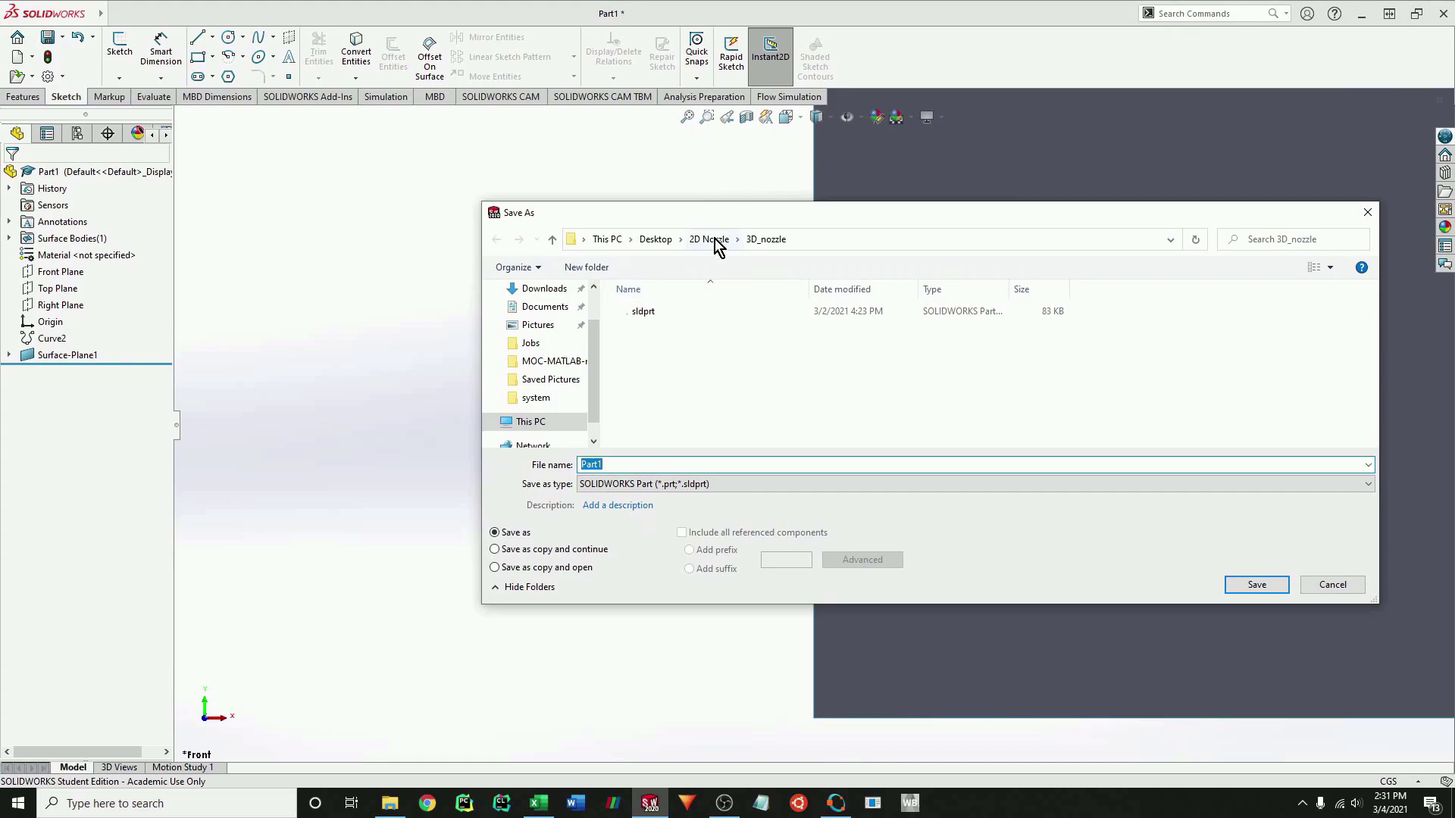
pyautogui.click(699, 240)
pyautogui.scroll(-1, 652, 402)
pyautogui.doubleClick(649, 409)
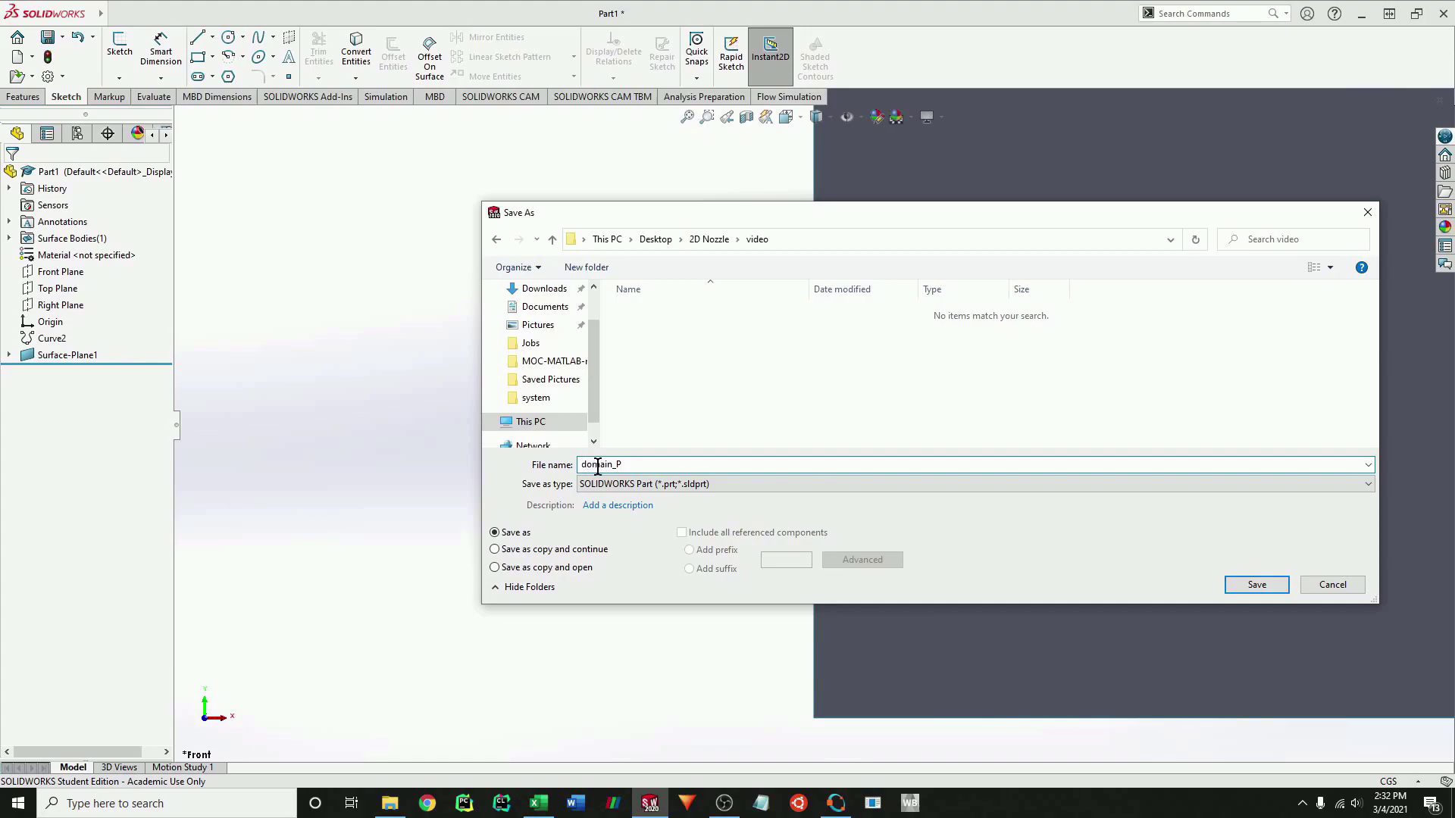
pyautogui.click(641, 485)
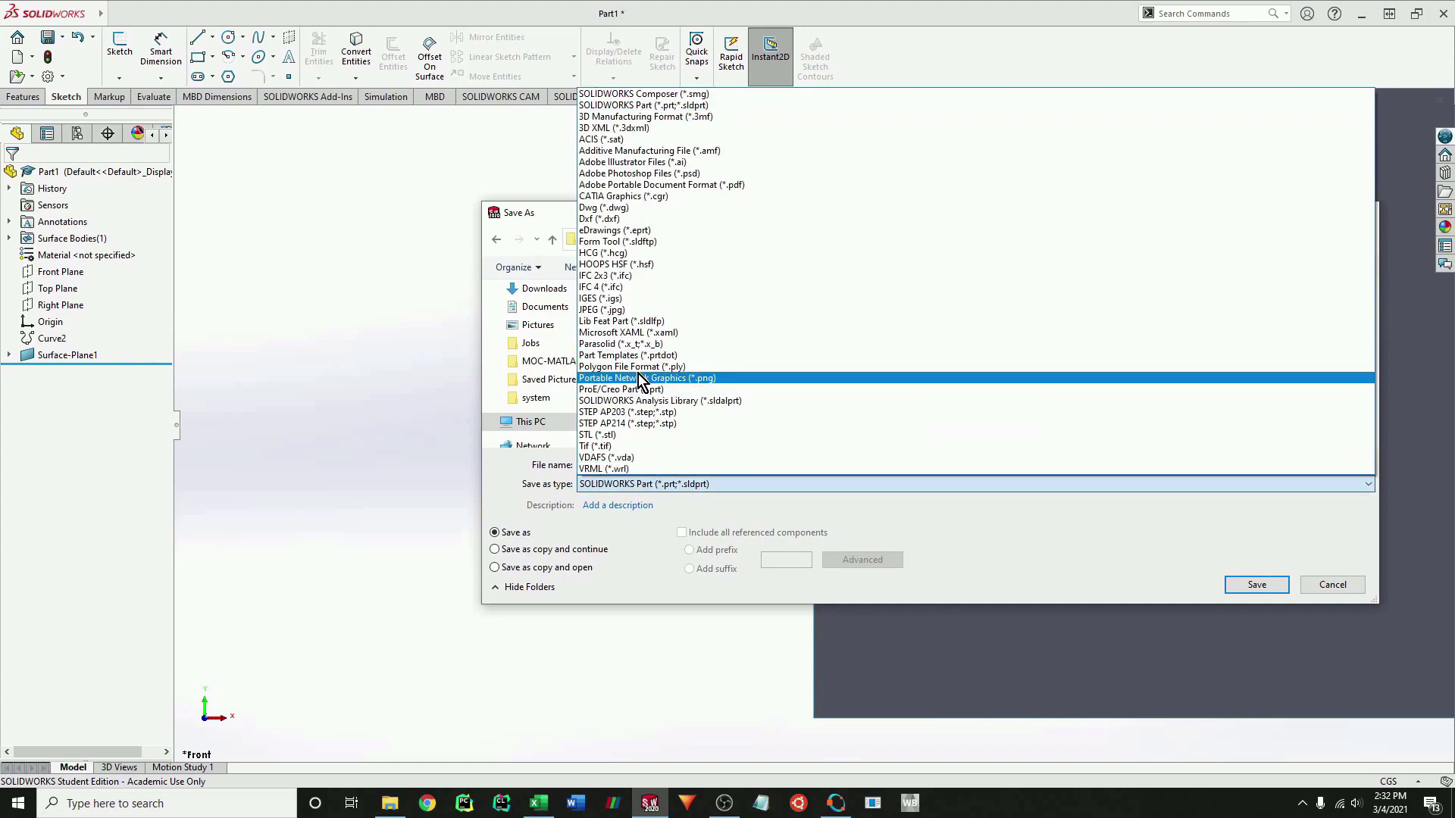
pyautogui.click(646, 344)
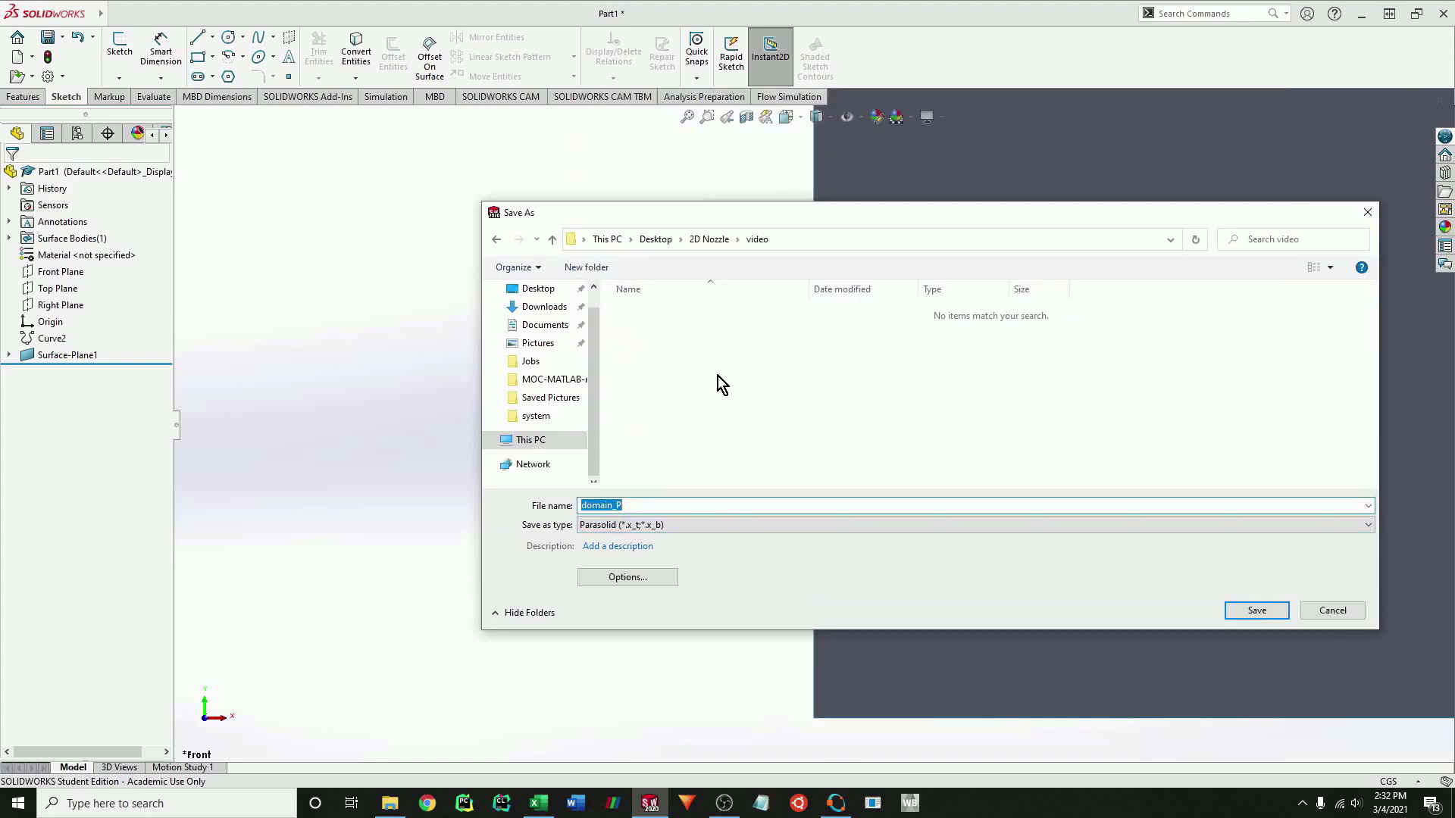
pyautogui.click(1256, 611)
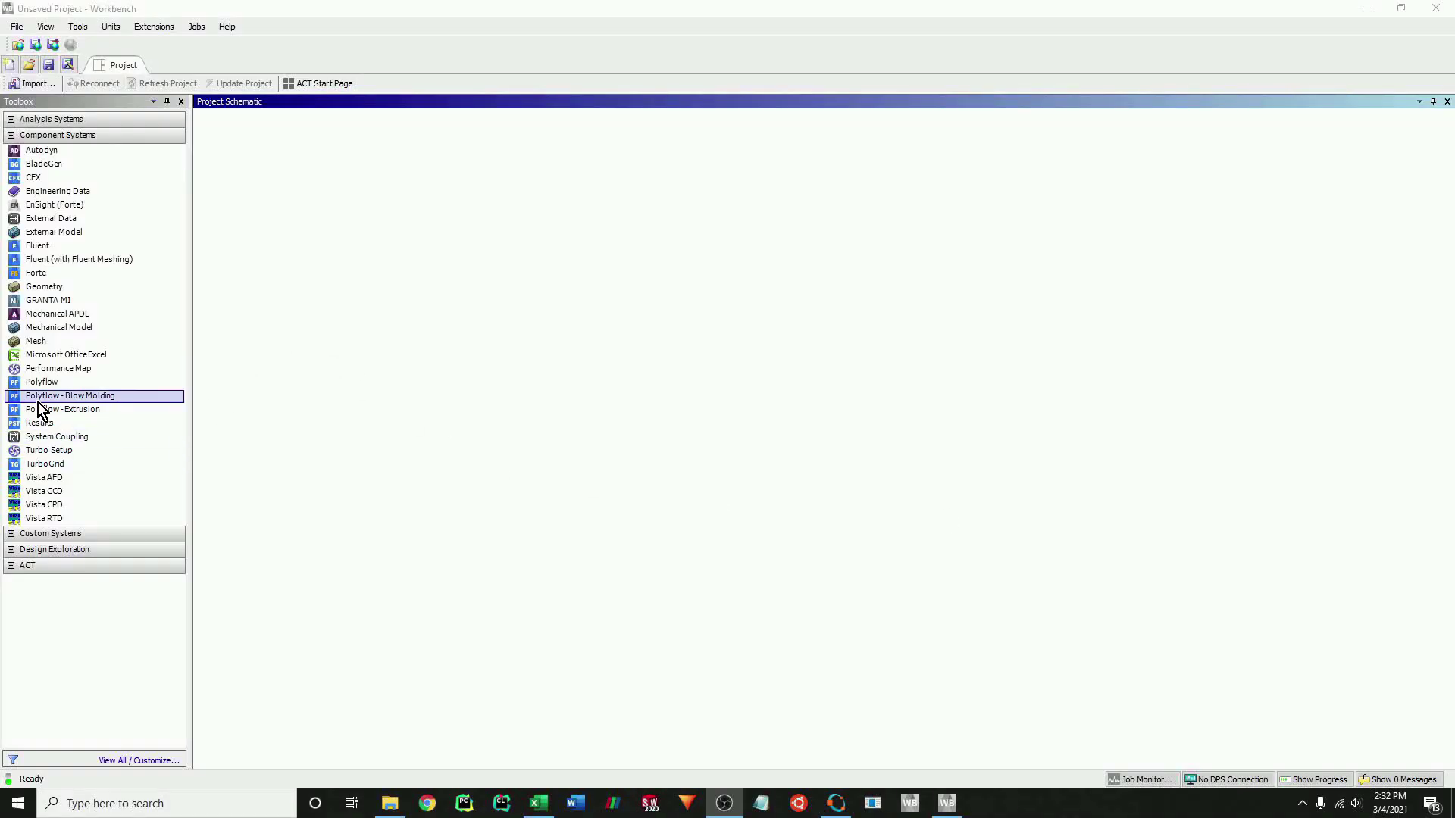
# In ANSYS Workbench, add a standalone Mesh system and import domain_P from the video folder as its geometry.
pyautogui.moveTo(38, 343); pyautogui.dragTo(313, 307)
pyautogui.rightClick(296, 183)
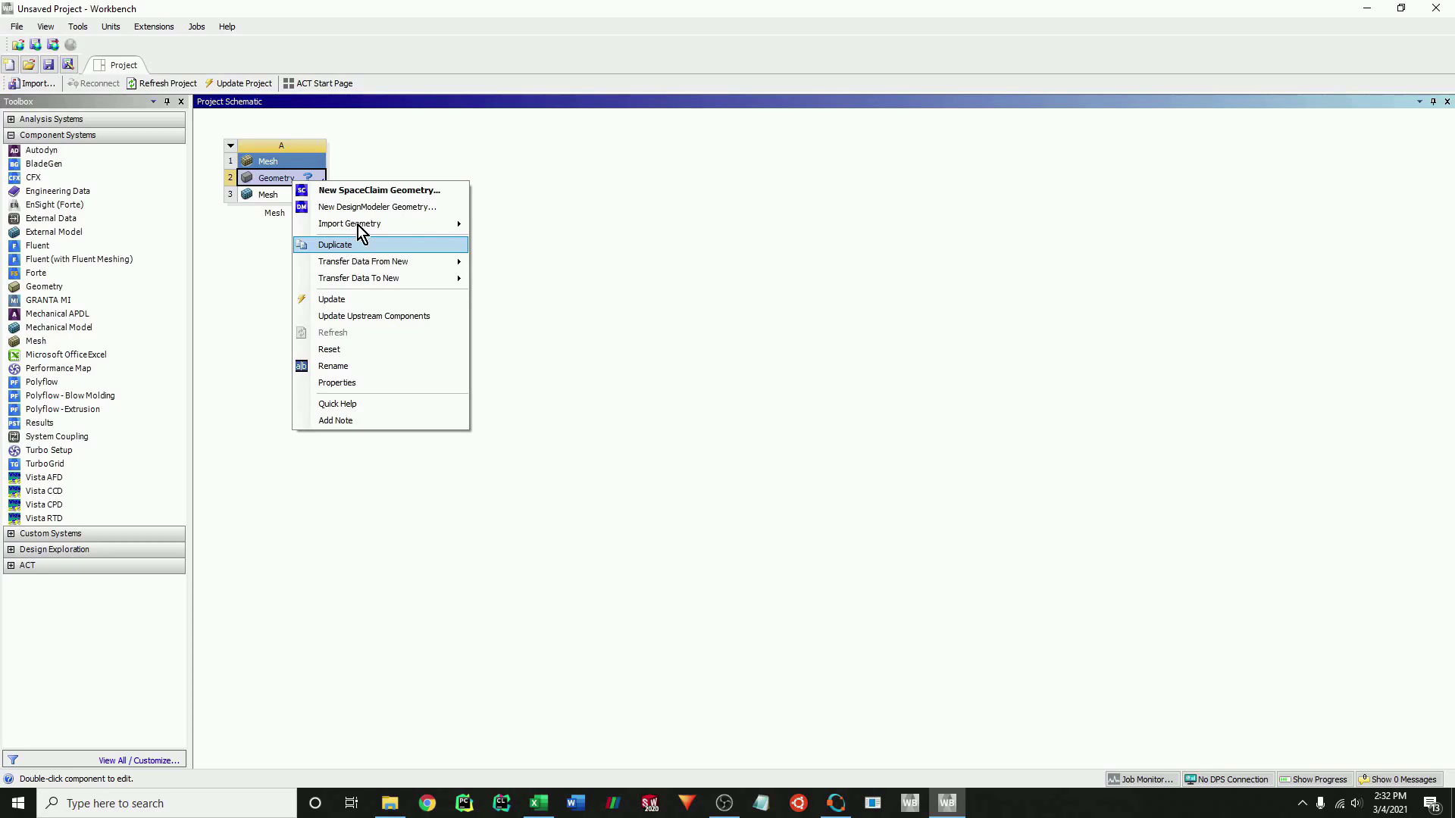
pyautogui.moveTo(431, 225)
pyautogui.click(500, 225)
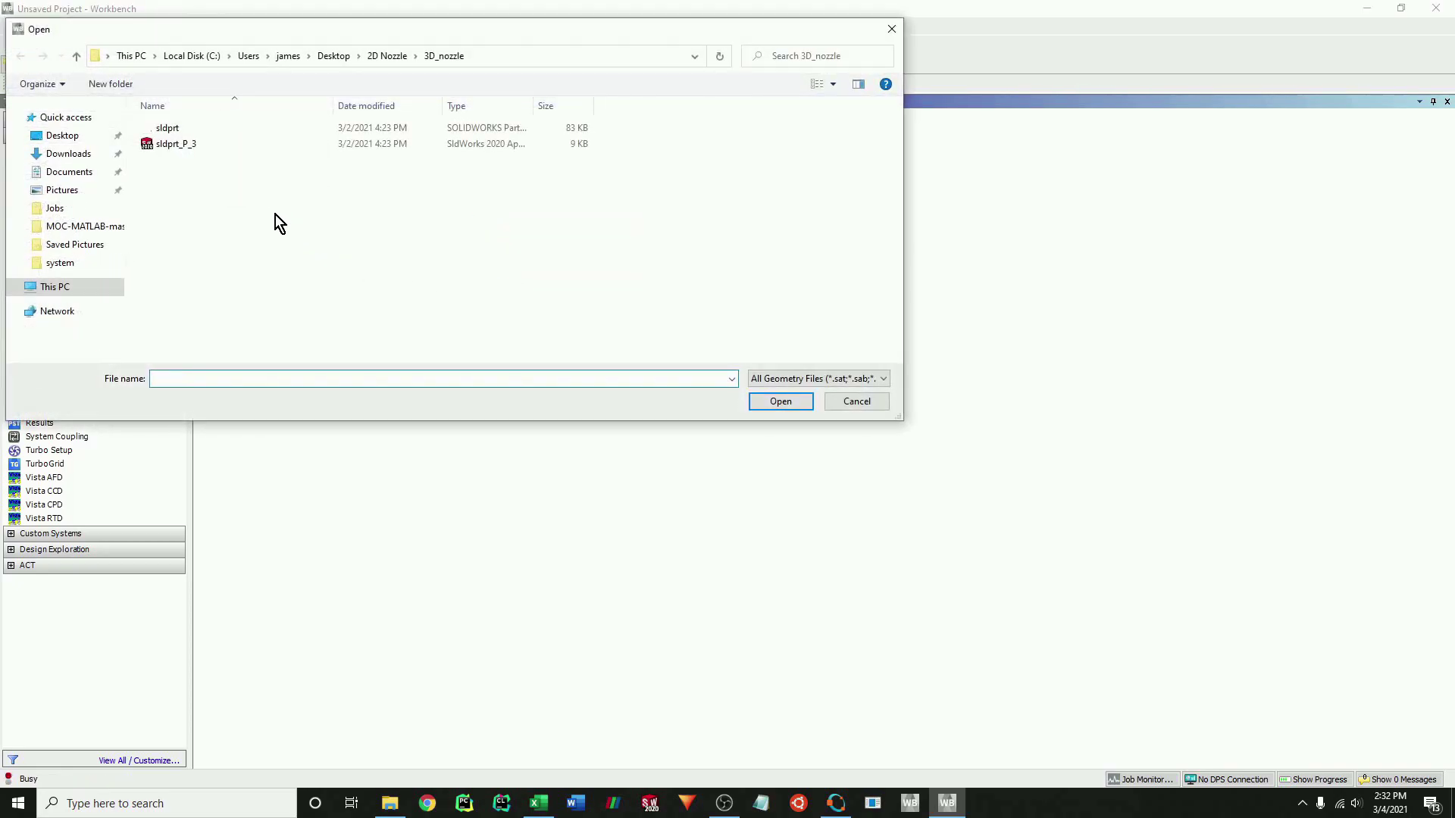
pyautogui.click(385, 59)
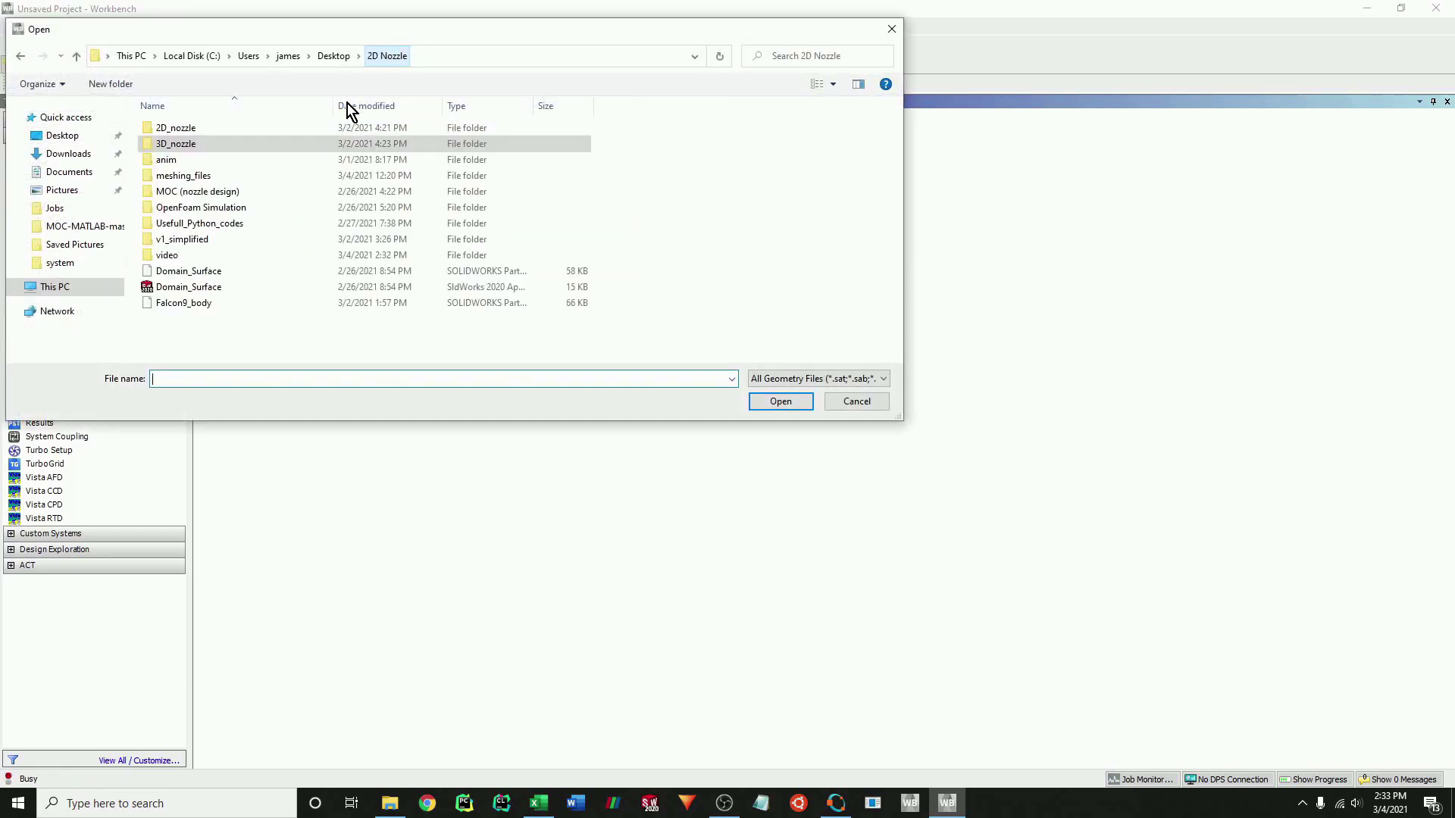
pyautogui.doubleClick(193, 253)
pyautogui.click(203, 130)
pyautogui.doubleClick(203, 130)
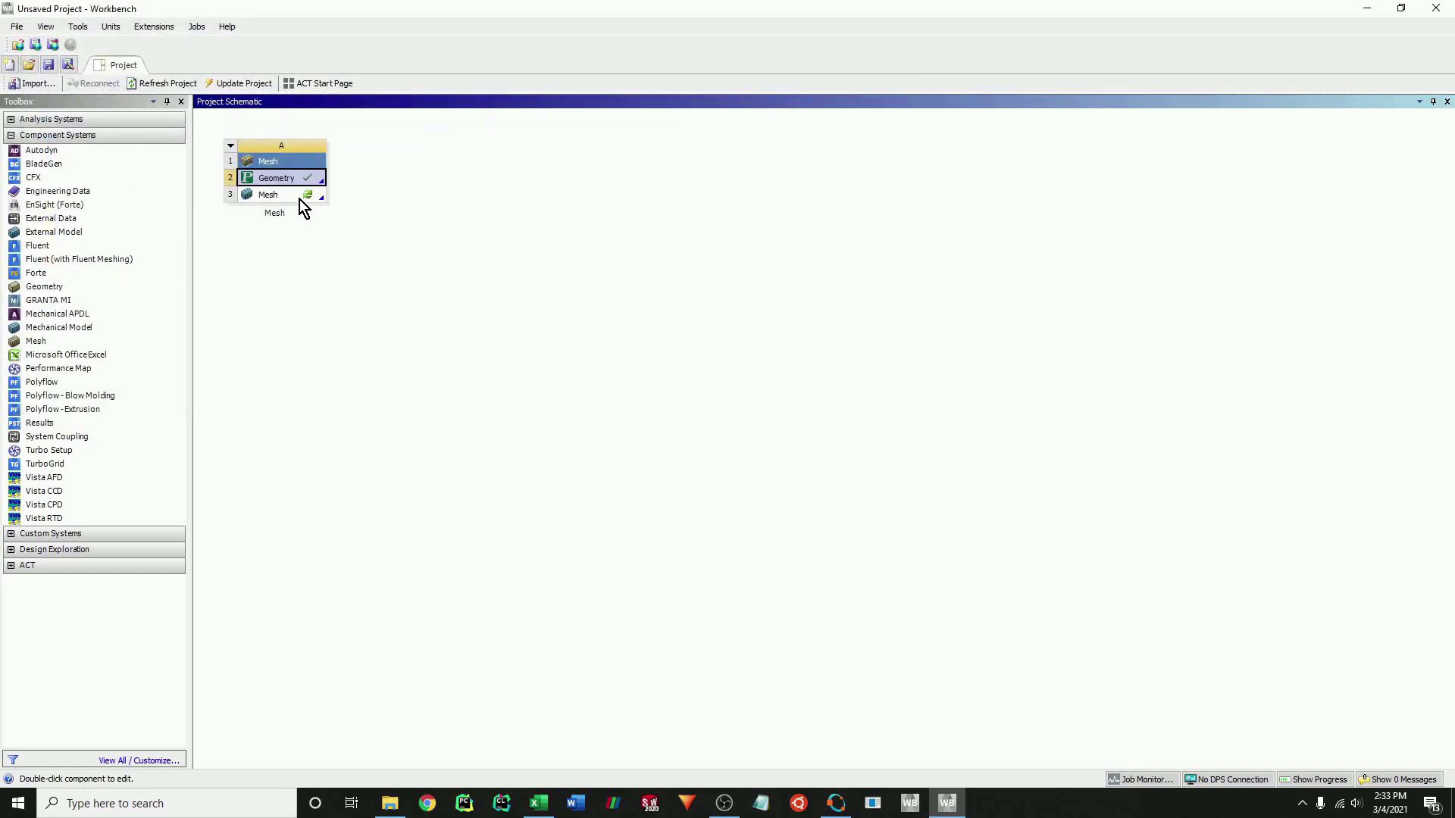
# Open the system's Mesh cell in the Meshing application, view the domain face-on, and generate a default mesh.
pyautogui.doubleClick(293, 197)
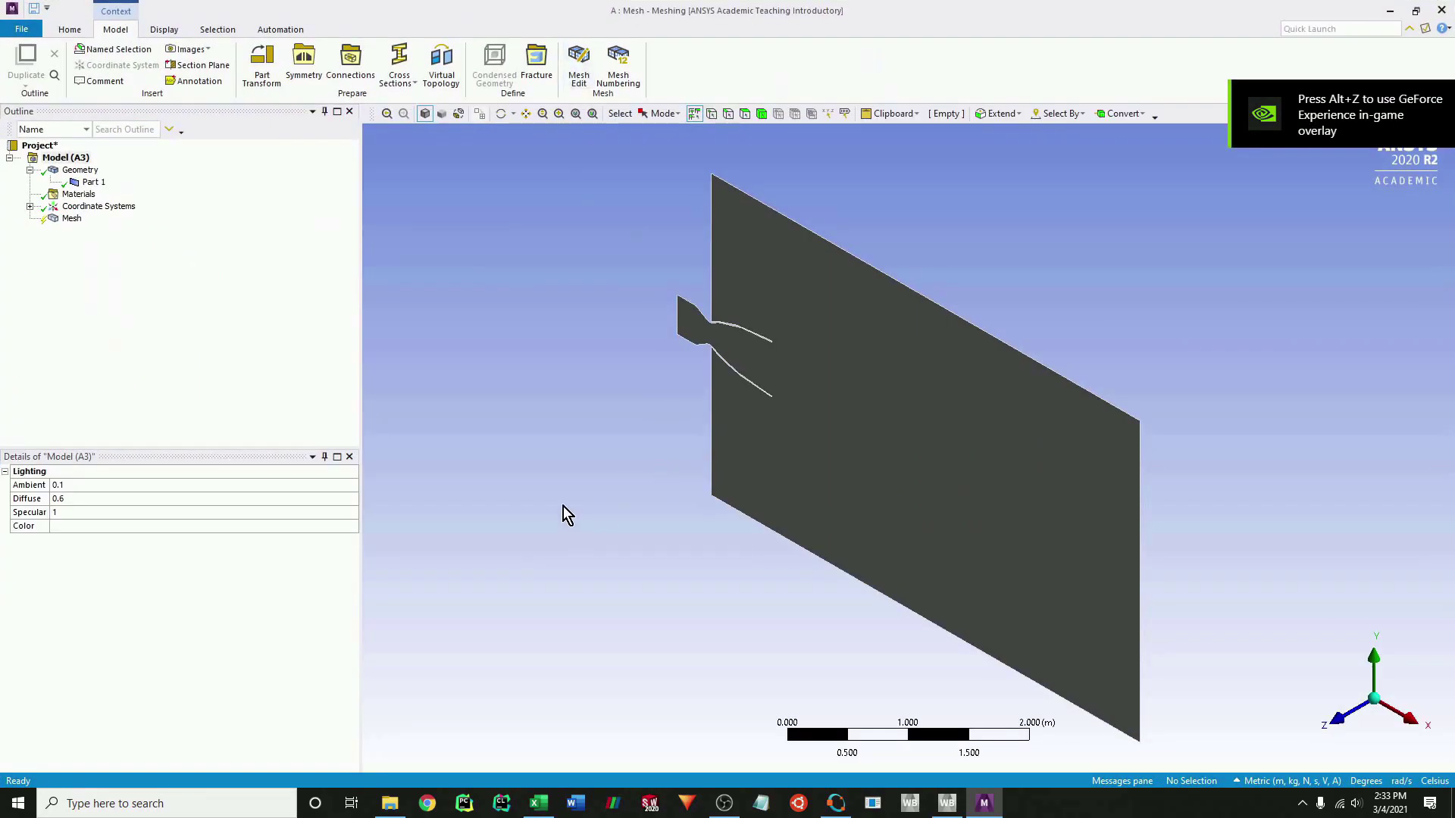
pyautogui.click(1337, 717)
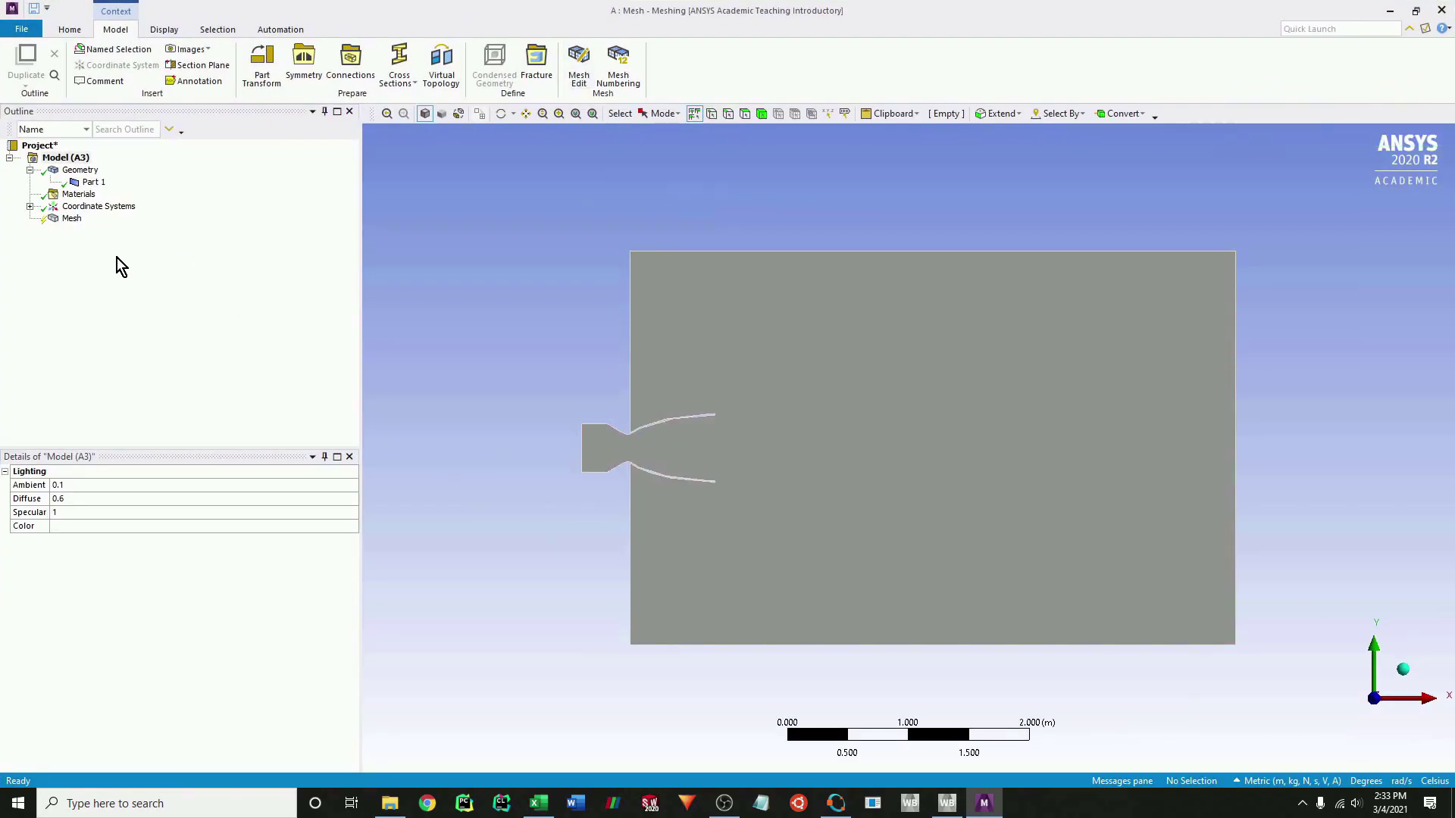
pyautogui.click(69, 220)
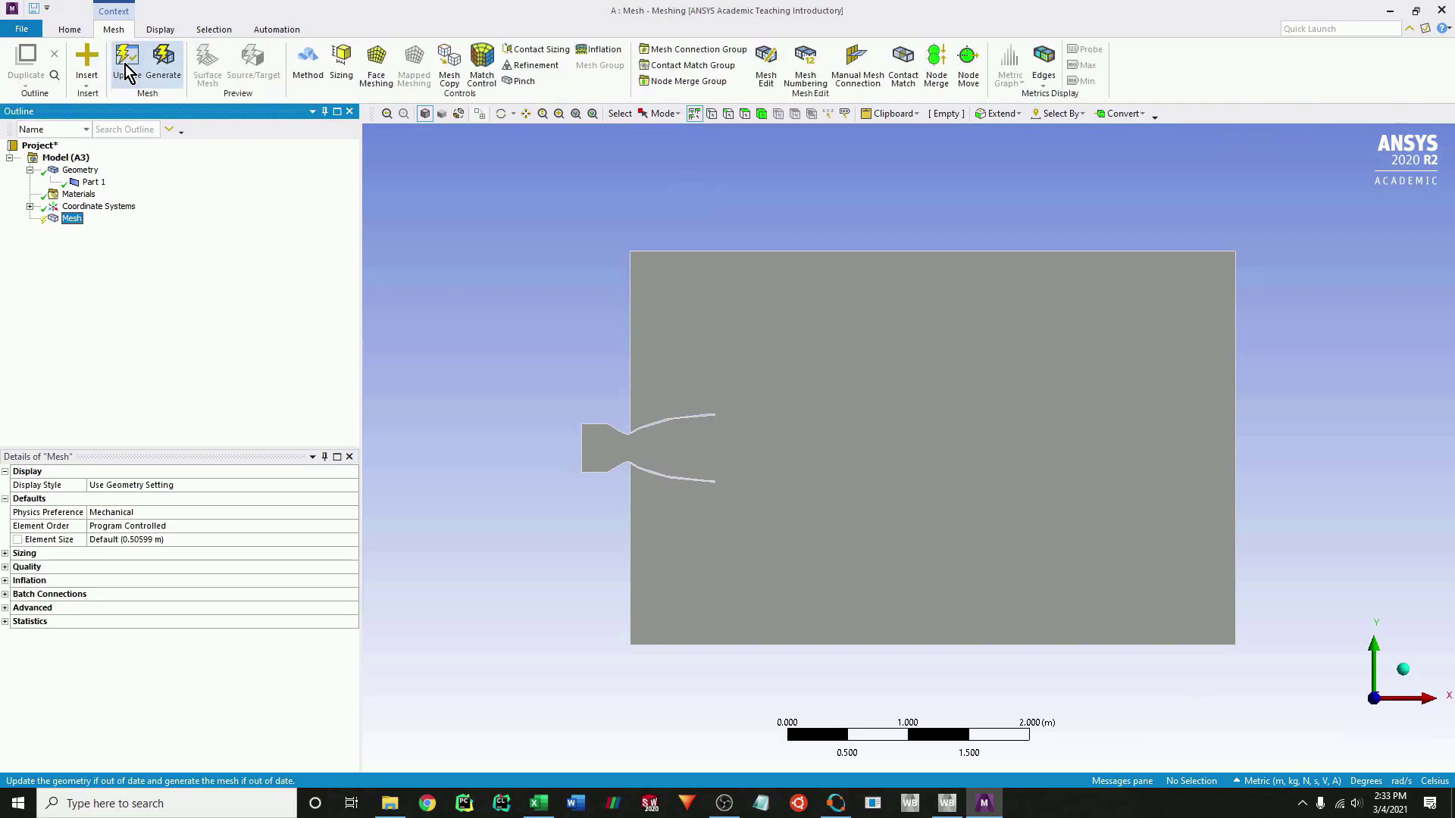
pyautogui.click(160, 64)
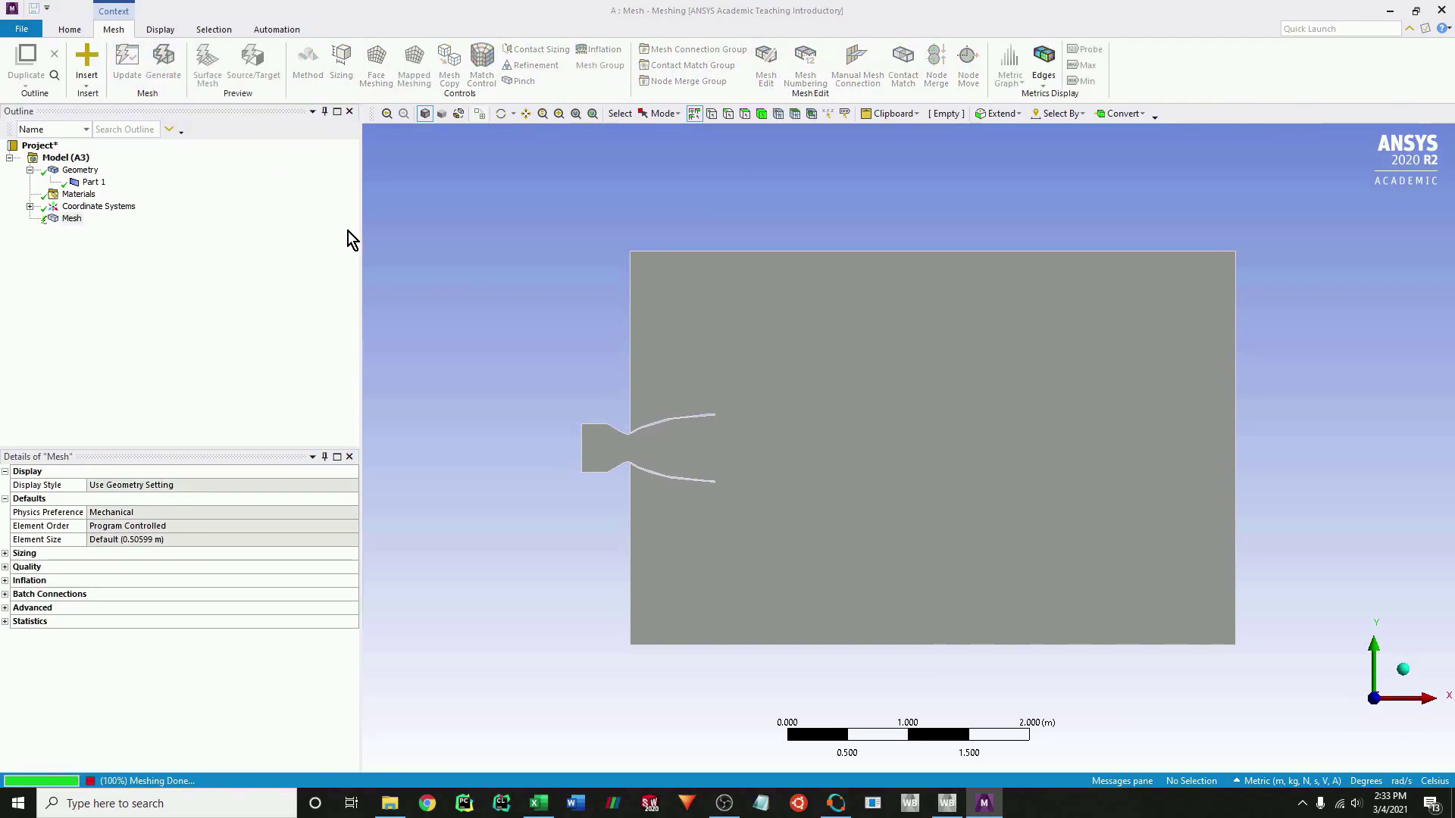
# Add an edge sizing to the chamber's vertical end edge with 25 divisions and hard behavior.
pyautogui.rightClick(71, 219)
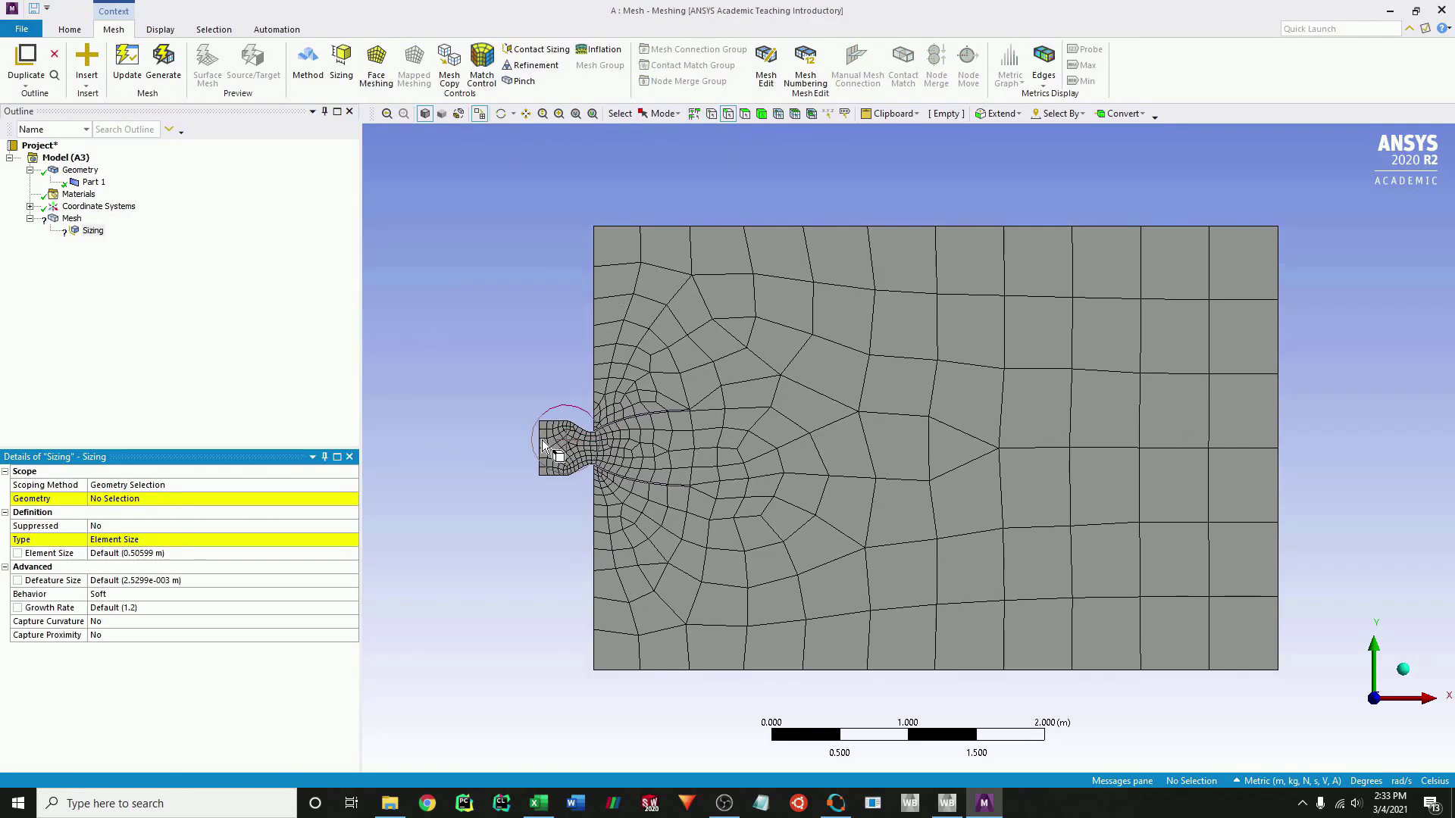
pyautogui.click(114, 500)
pyautogui.click(318, 539)
pyautogui.click(317, 561)
pyautogui.click(148, 553)
pyautogui.write('25')
pyautogui.press('Return')
pyautogui.click(227, 581)
pyautogui.click(227, 603)
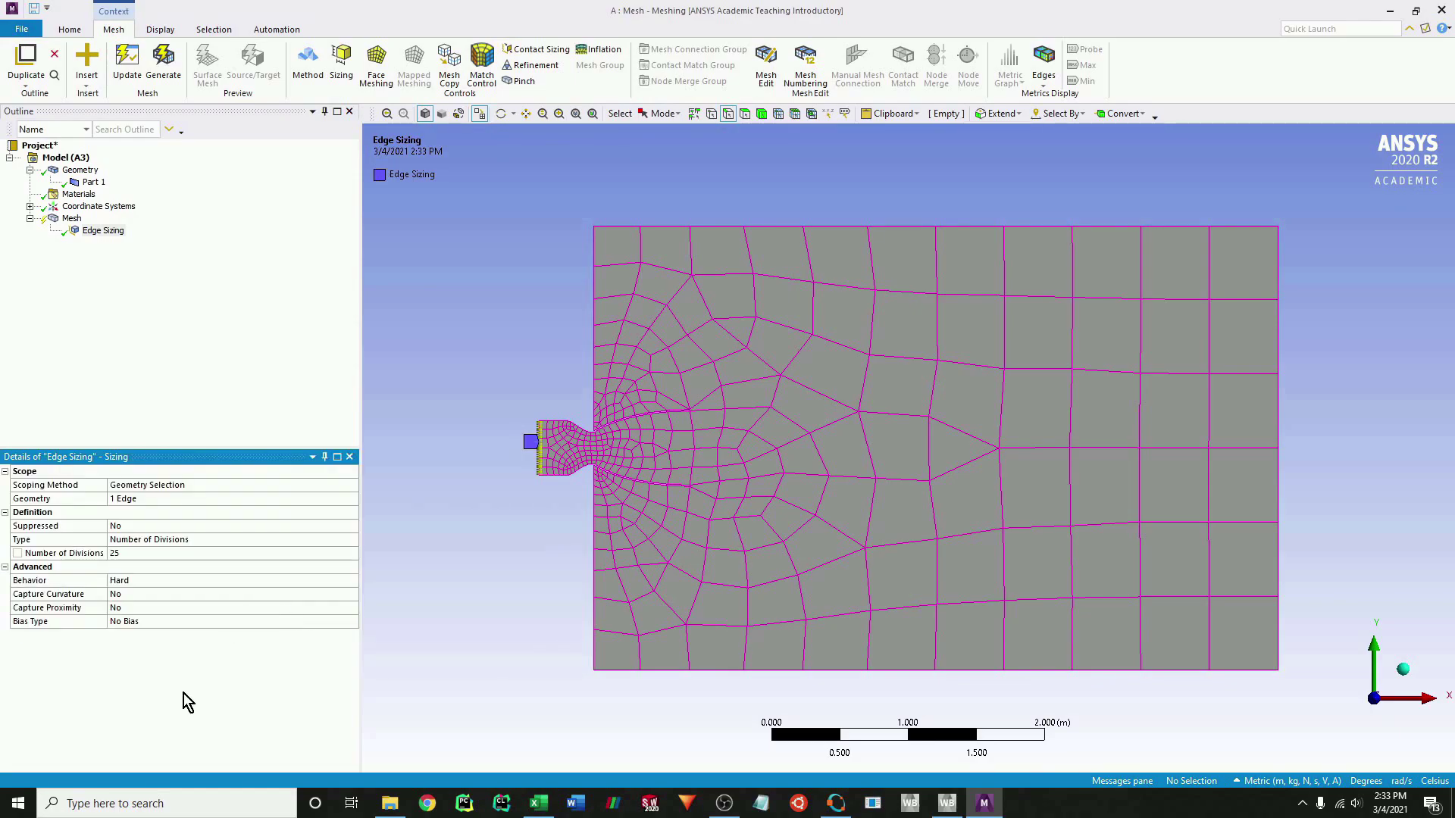
# Add an edge sizing to the two vertical domain edges above and below the throat with 30 divisions and hard behavior.
pyautogui.click(341, 64)
pyautogui.click(593, 317)
pyautogui.keyDown('ctrl'); pyautogui.click(594, 514); pyautogui.keyUp('ctrl')
pyautogui.click(155, 499)
pyautogui.click(179, 539)
pyautogui.click(171, 562)
pyautogui.click(343, 550)
pyautogui.write('30')
pyautogui.press('Return')
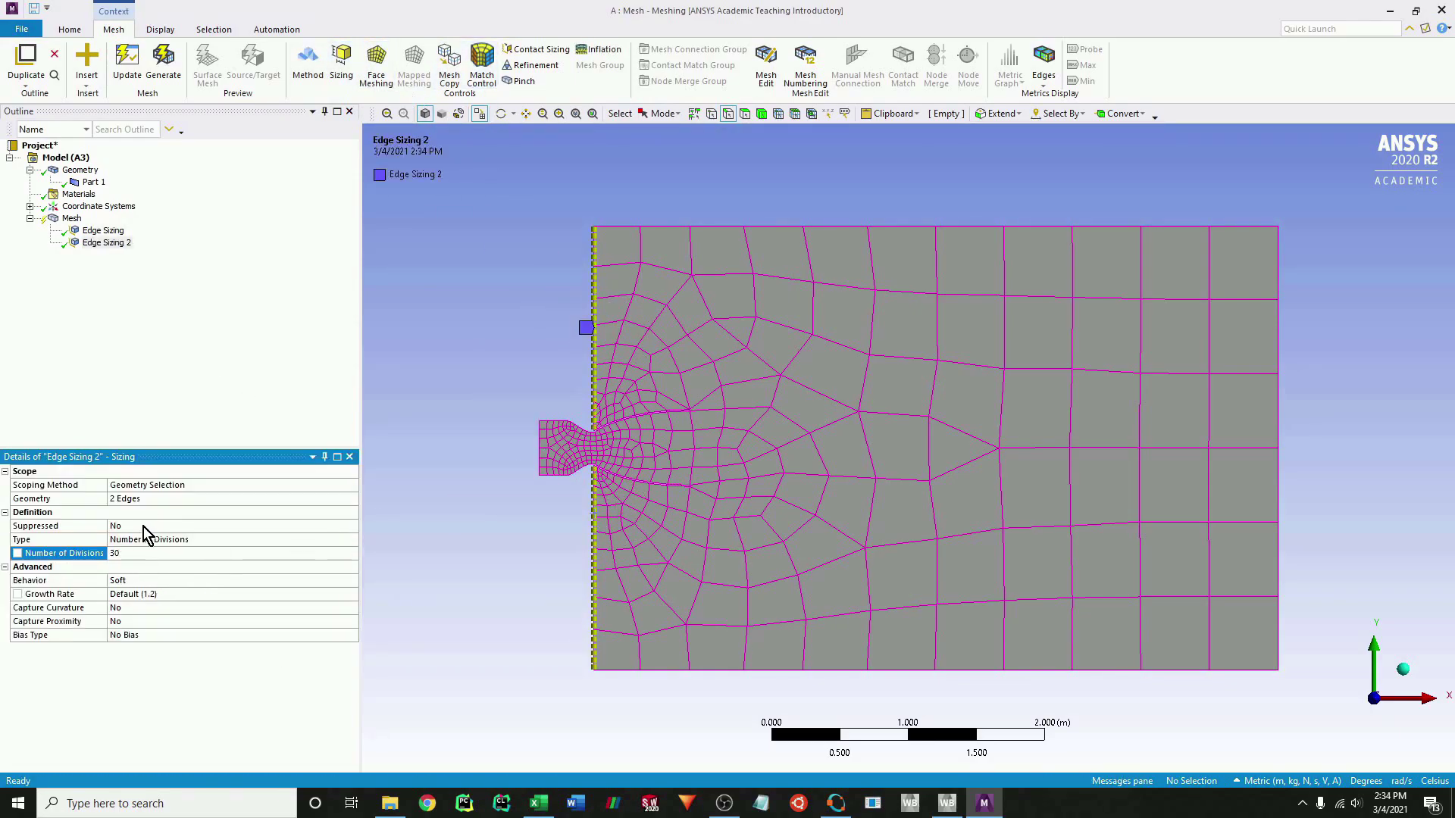
pyautogui.click(315, 581)
pyautogui.click(315, 603)
# Add an edge sizing to the two short nozzle wall exit edges with 2 divisions and hard behavior.
pyautogui.click(341, 60)
pyautogui.scroll(-2, 720, 422)
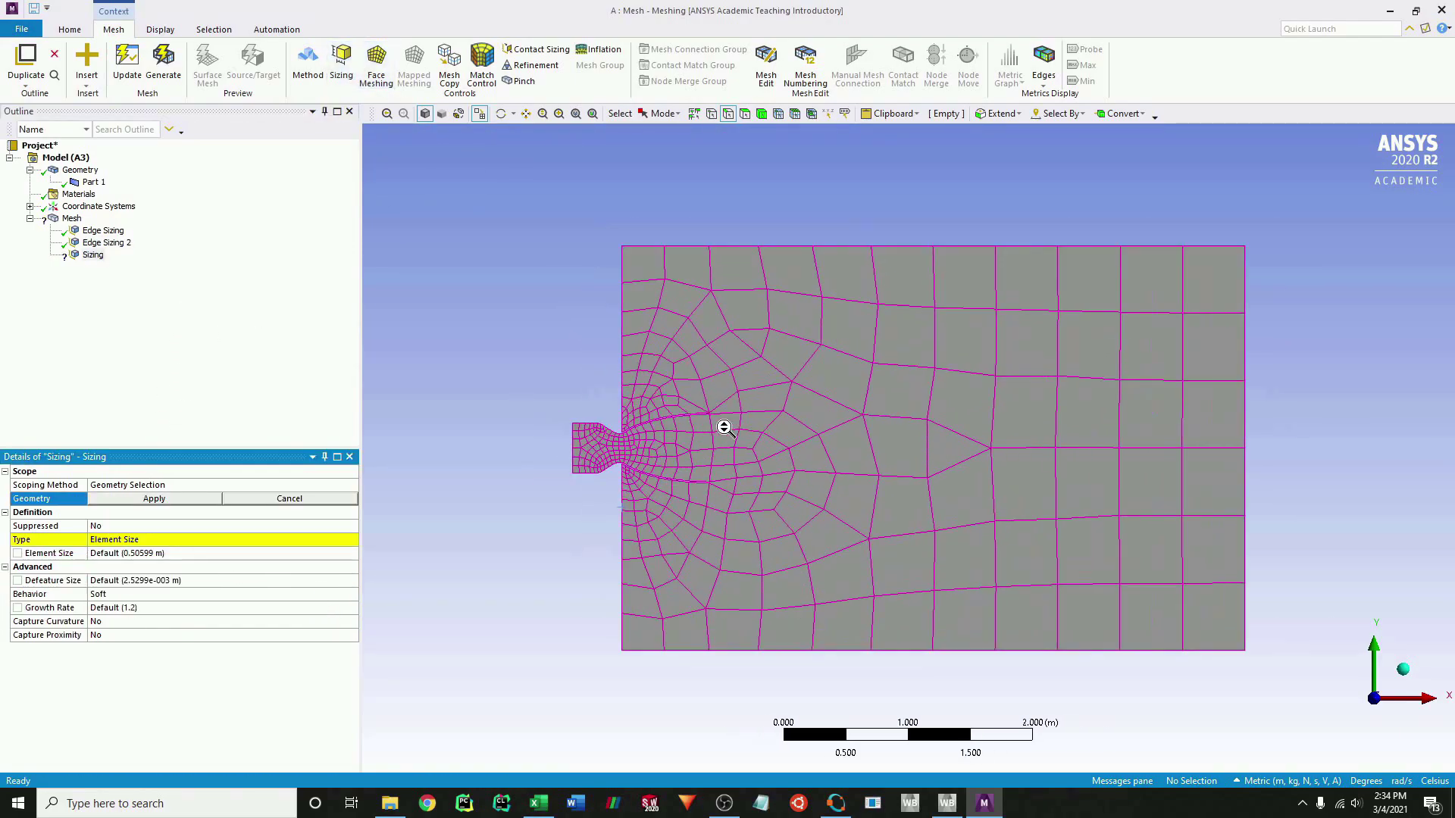
pyautogui.scroll(8, 665, 428)
pyautogui.keyDown('ctrl'); pyautogui.moveTo(664, 424); pyautogui.dragTo(929, 458, button='middle'); pyautogui.keyUp('ctrl')
pyautogui.scroll(8, 929, 458)
pyautogui.click(1023, 506)
pyautogui.scroll(-6, 1015, 515)
pyautogui.scroll(9, 994, 288)
pyautogui.keyDown('ctrl'); pyautogui.moveTo(1007, 601); pyautogui.dragTo(895, 492, button='middle'); pyautogui.keyUp('ctrl')
pyautogui.keyDown('ctrl'); pyautogui.click(907, 413); pyautogui.keyUp('ctrl')
pyautogui.click(181, 499)
pyautogui.click(334, 538)
pyautogui.click(230, 566)
pyautogui.click(230, 554)
pyautogui.write('2')
pyautogui.click(281, 582)
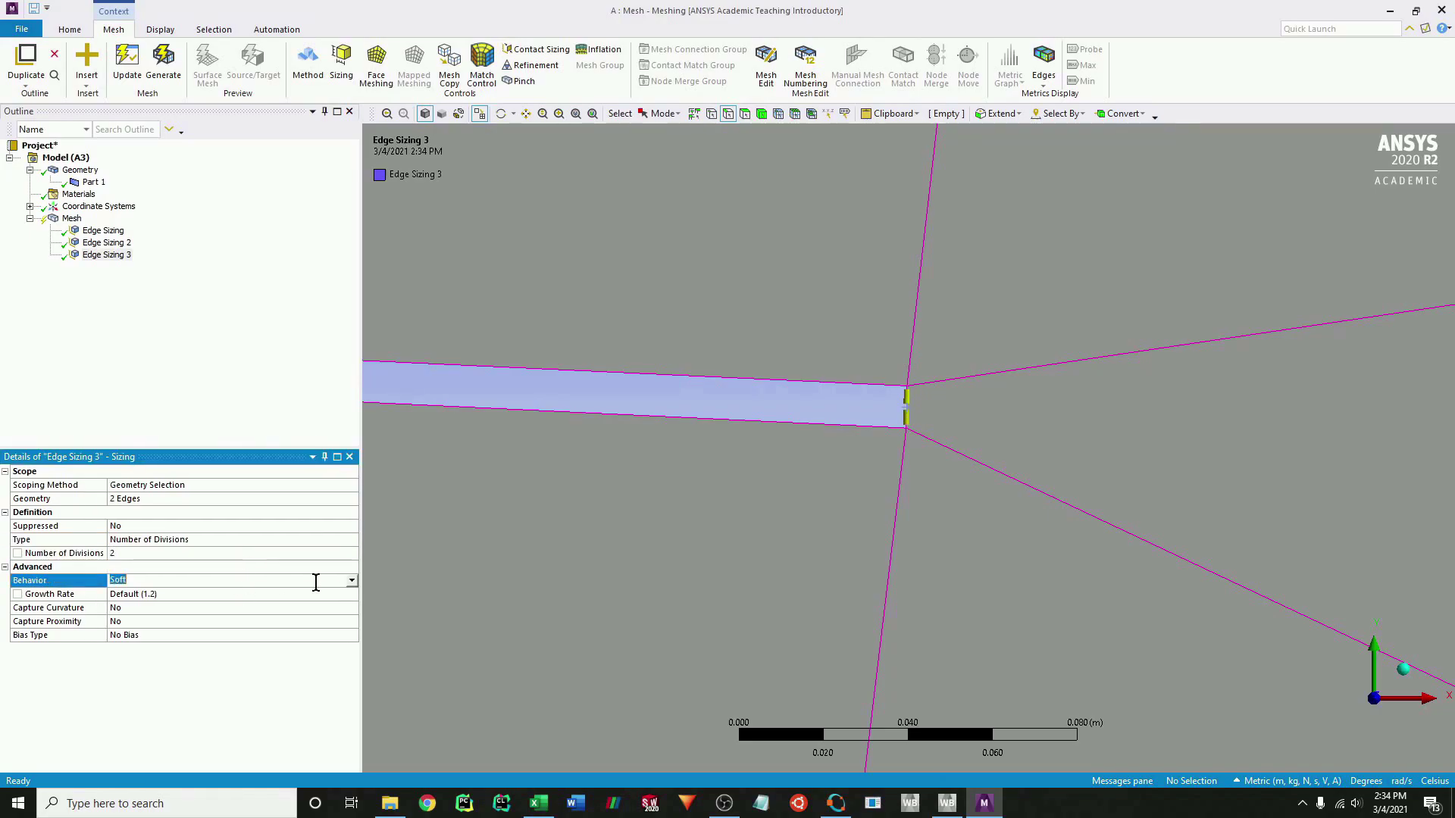
pyautogui.click(276, 604)
# Check the divisions assigned in the edge sizings for the chamber end and the vertical domain edges beside the throat.
pyautogui.scroll(-2, 520, 430)
pyautogui.scroll(-8, 520, 431)
pyautogui.click(112, 243)
pyautogui.click(108, 231)
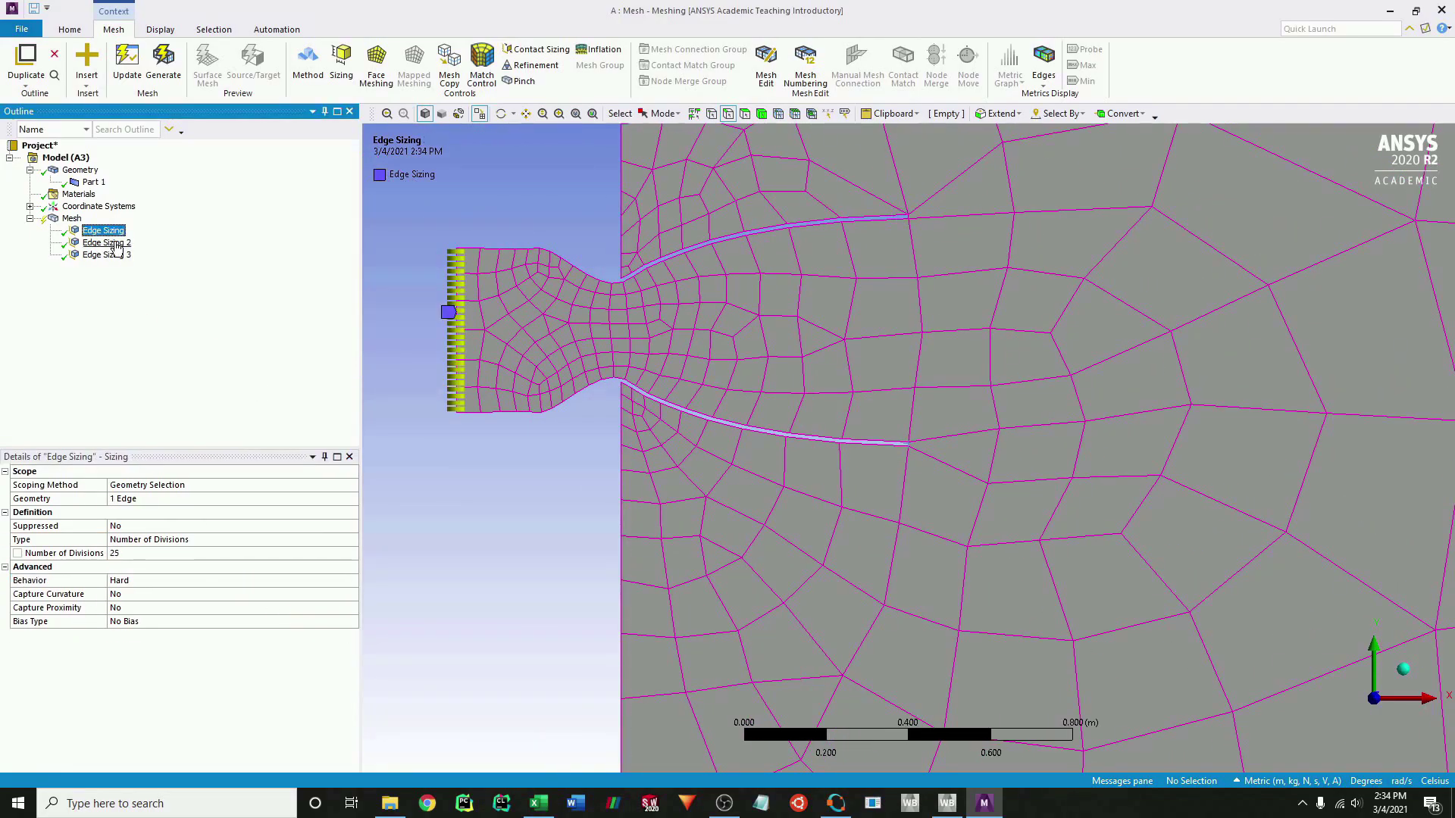
pyautogui.click(109, 243)
# Add an edge sizing to the domain's far vertical outlet edge with 89 divisions and hard behavior.
pyautogui.scroll(-1, 708, 376)
pyautogui.scroll(-8, 709, 376)
pyautogui.keyDown('ctrl'); pyautogui.moveTo(1120, 419); pyautogui.dragTo(758, 419, button='middle'); pyautogui.keyUp('ctrl')
pyautogui.click(341, 65)
pyautogui.click(1179, 409)
pyautogui.click(149, 498)
pyautogui.click(227, 539)
pyautogui.click(349, 542)
pyautogui.click(163, 566)
pyautogui.click(163, 553)
pyautogui.write('50')
pyautogui.click(232, 580)
pyautogui.click(238, 605)
# Add an edge sizing to the two outer nozzle wall edges downstream of the throat with 25 divisions and hard behavior.
pyautogui.click(341, 64)
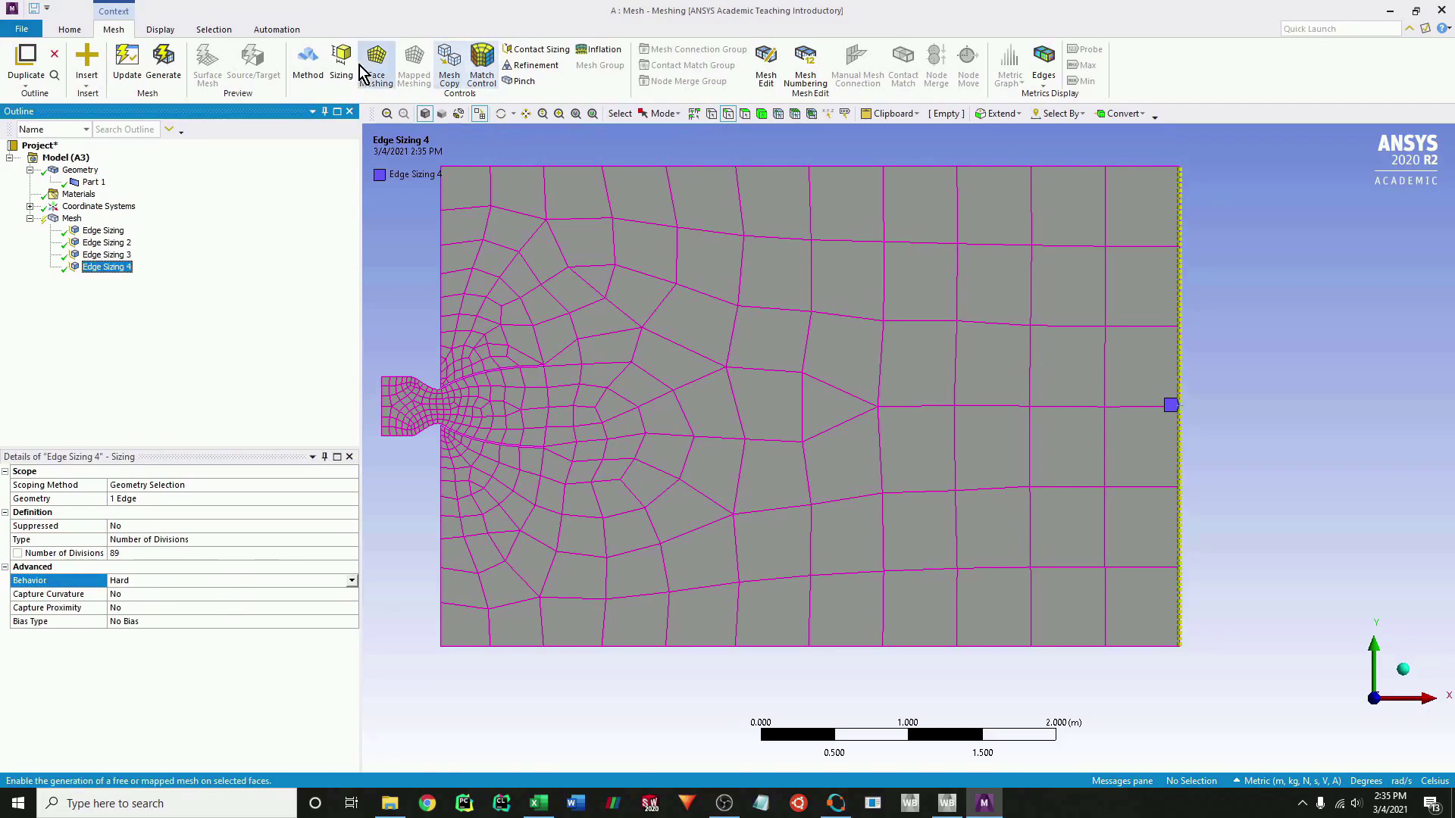
pyautogui.scroll(3, 486, 471)
pyautogui.scroll(-3, 461, 475)
pyautogui.click(757, 406)
pyautogui.keyDown('ctrl'); pyautogui.click(675, 179); pyautogui.keyUp('ctrl')
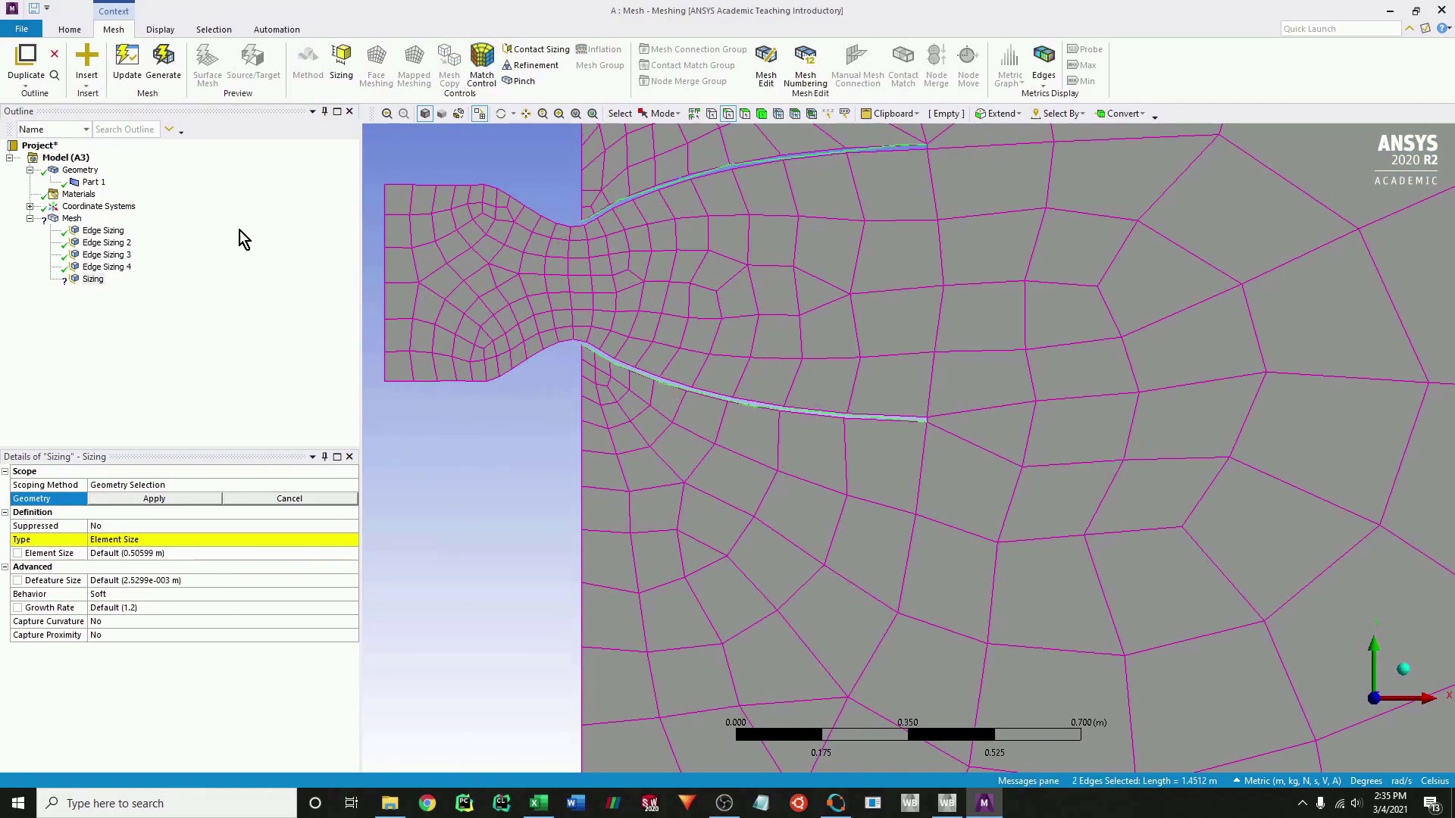
pyautogui.click(154, 498)
pyautogui.click(194, 540)
pyautogui.click(195, 543)
pyautogui.click(287, 555)
pyautogui.write('25')
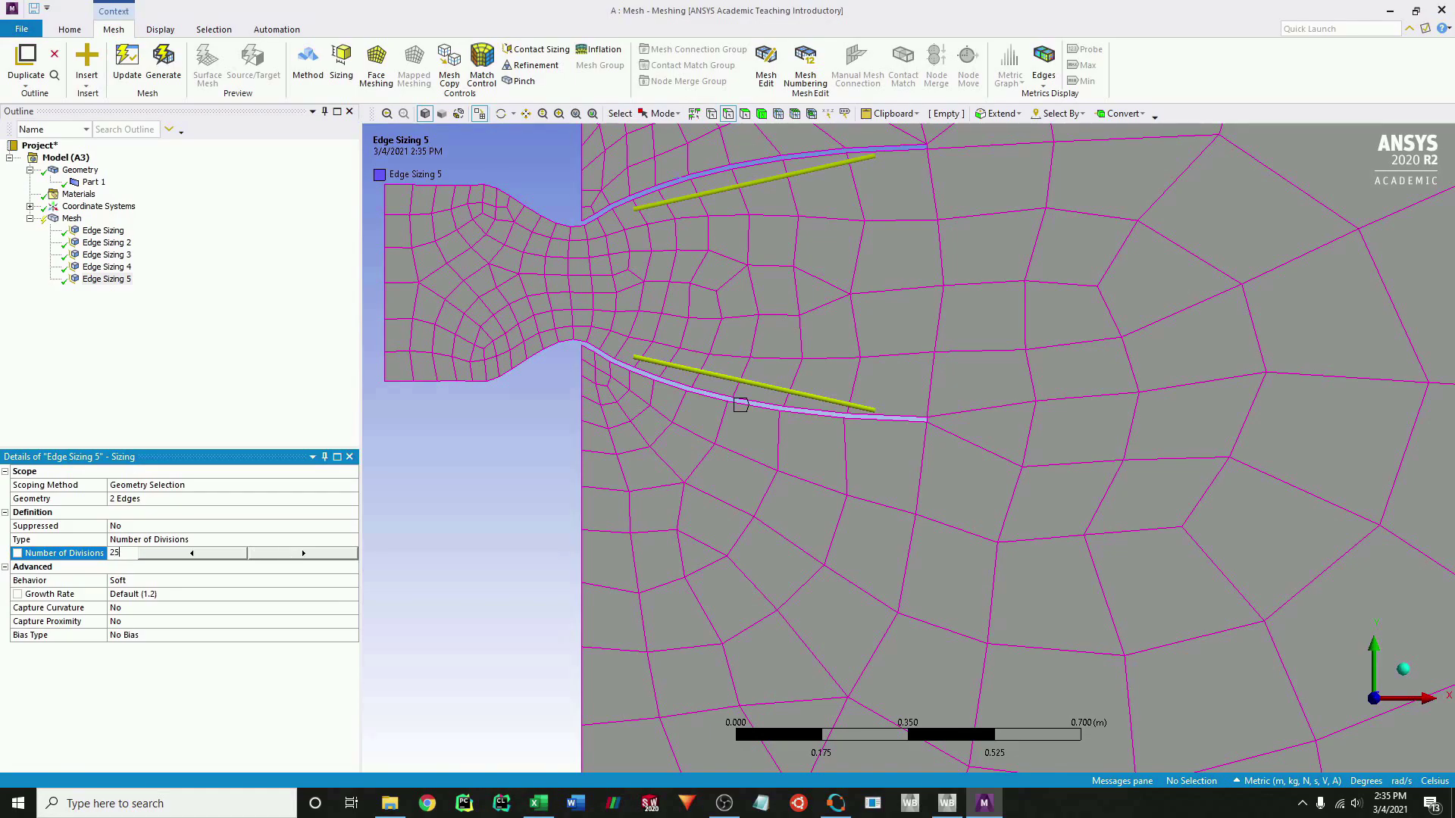
pyautogui.press('Return')
pyautogui.click(280, 580)
pyautogui.click(256, 608)
pyautogui.click(278, 300)
# Add an edge sizing to the upper and lower inner chamber and nozzle contour edges with 50 divisions and hard behavior.
pyautogui.click(341, 64)
pyautogui.click(487, 379)
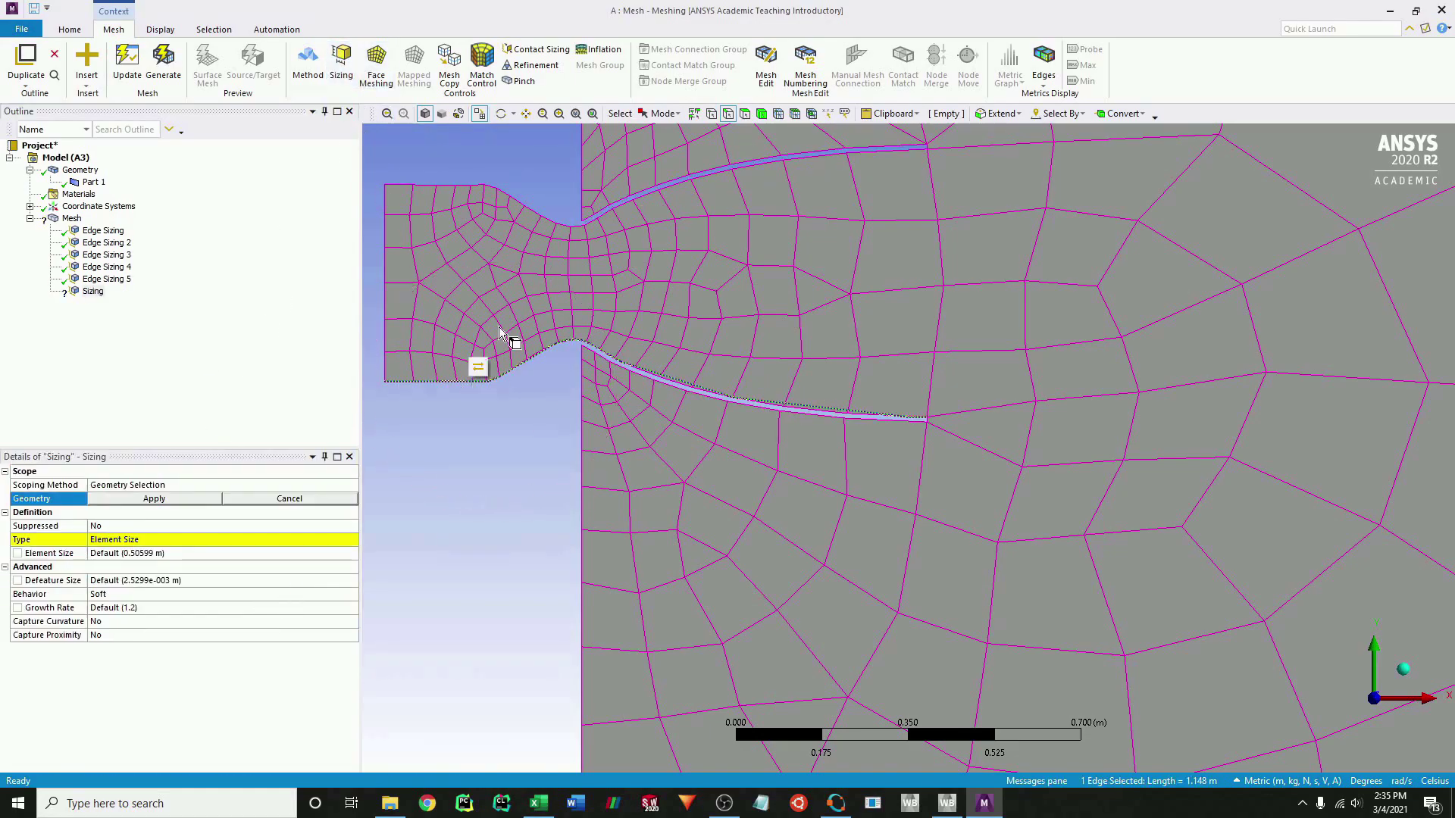
pyautogui.keyDown('ctrl'); pyautogui.click(516, 200); pyautogui.keyUp('ctrl')
pyautogui.click(154, 499)
pyautogui.click(206, 539)
pyautogui.click(273, 554)
pyautogui.click(219, 554)
pyautogui.write('50')
pyautogui.click(265, 580)
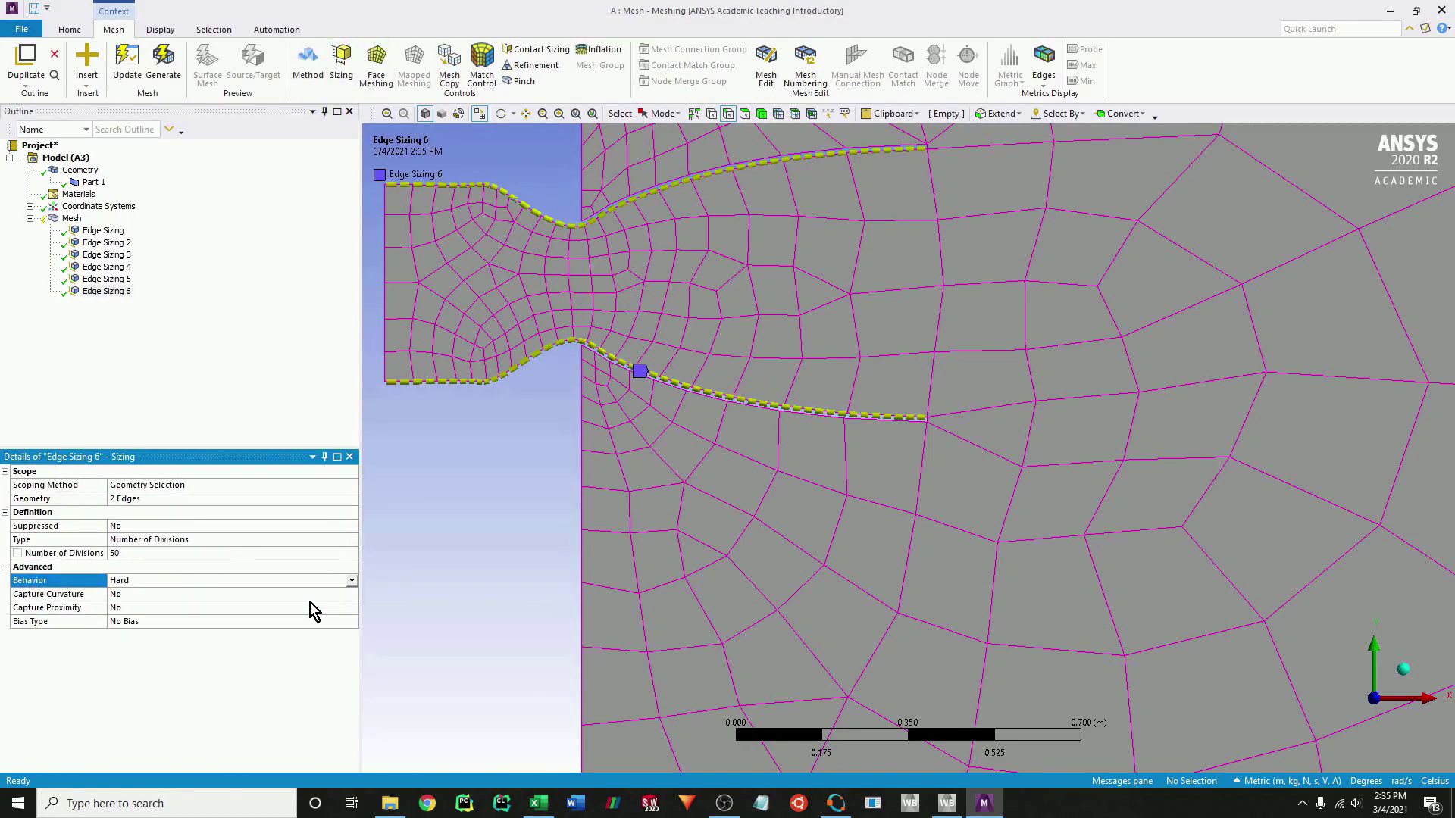
pyautogui.click(310, 606)
# Add an edge sizing to the domain's two long horizontal edges with 150 divisions and hard behavior.
pyautogui.scroll(-3, 780, 480)
pyautogui.click(341, 64)
pyautogui.scroll(-2, 989, 500)
pyautogui.click(982, 689)
pyautogui.keyDown('ctrl'); pyautogui.moveTo(989, 500); pyautogui.dragTo(943, 692, button='middle'); pyautogui.keyUp('ctrl')
pyautogui.keyDown('ctrl'); pyautogui.click(887, 273); pyautogui.keyUp('ctrl')
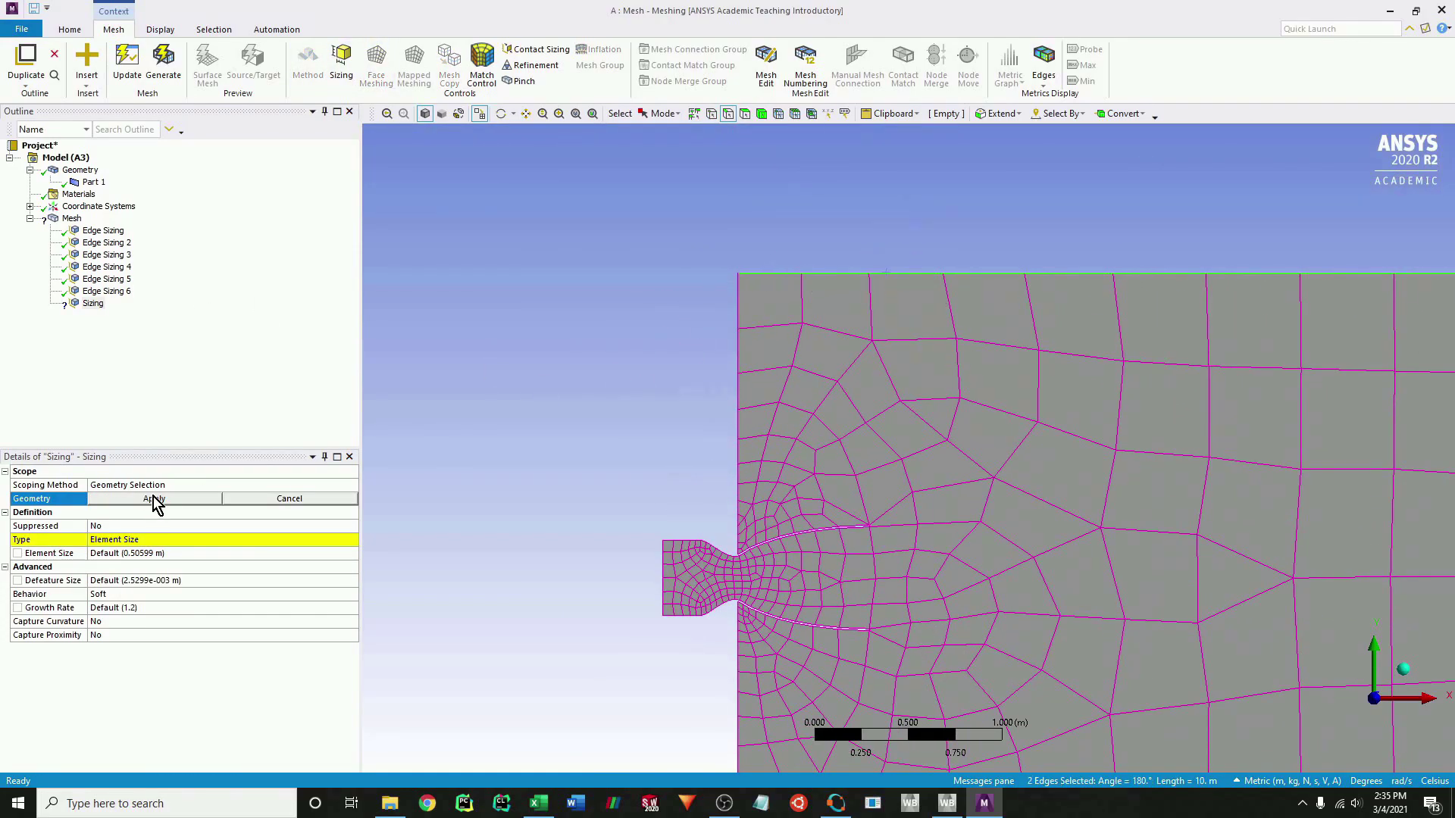
pyautogui.click(154, 499)
pyautogui.click(133, 540)
pyautogui.click(292, 562)
pyautogui.click(220, 553)
pyautogui.write('150')
pyautogui.press('Return')
pyautogui.click(227, 581)
pyautogui.click(324, 607)
# Add a mapped quadrilateral face meshing to the domain face and generate the mesh.
pyautogui.click(376, 69)
pyautogui.click(1004, 494)
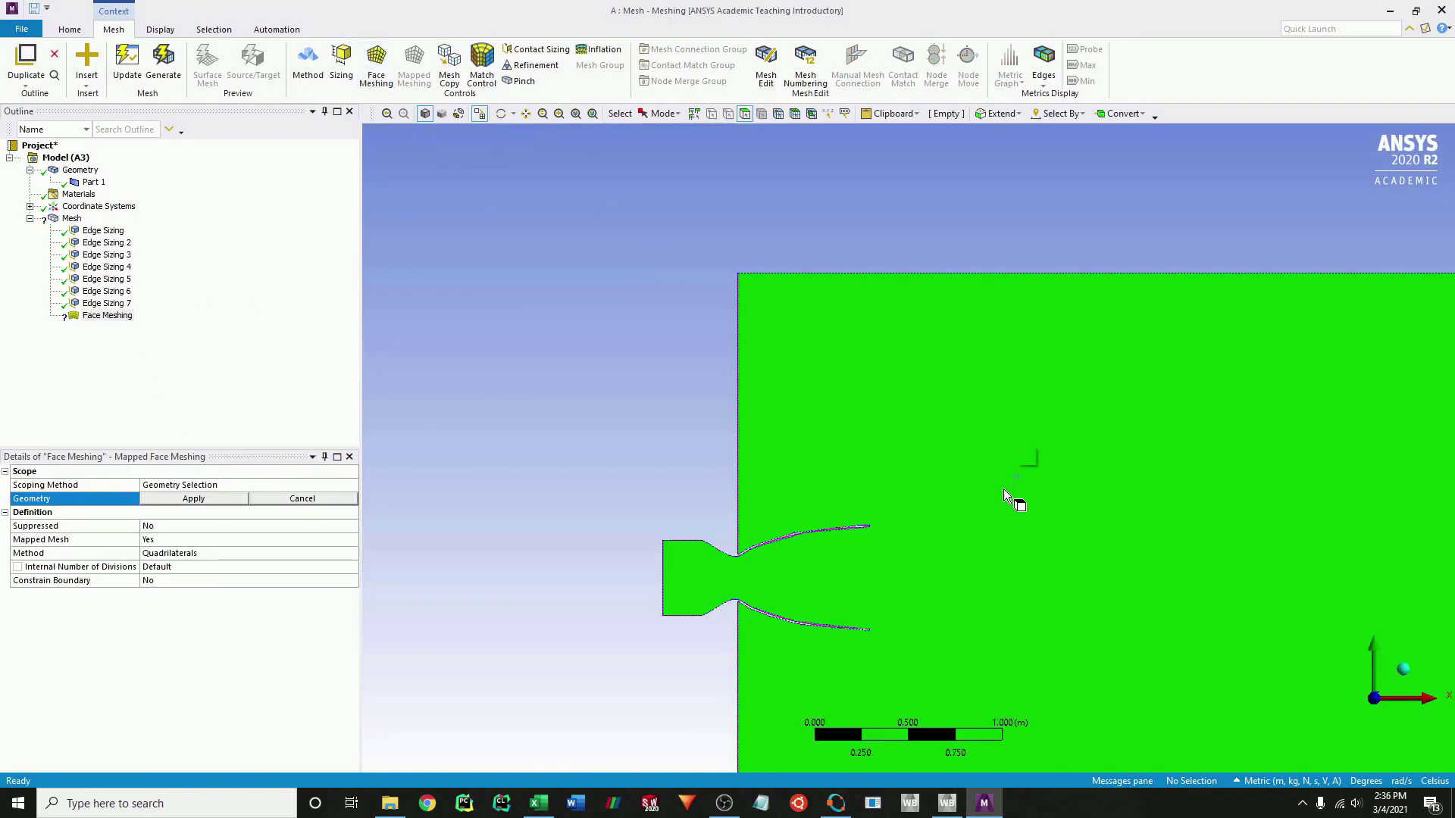
pyautogui.click(199, 498)
pyautogui.click(163, 65)
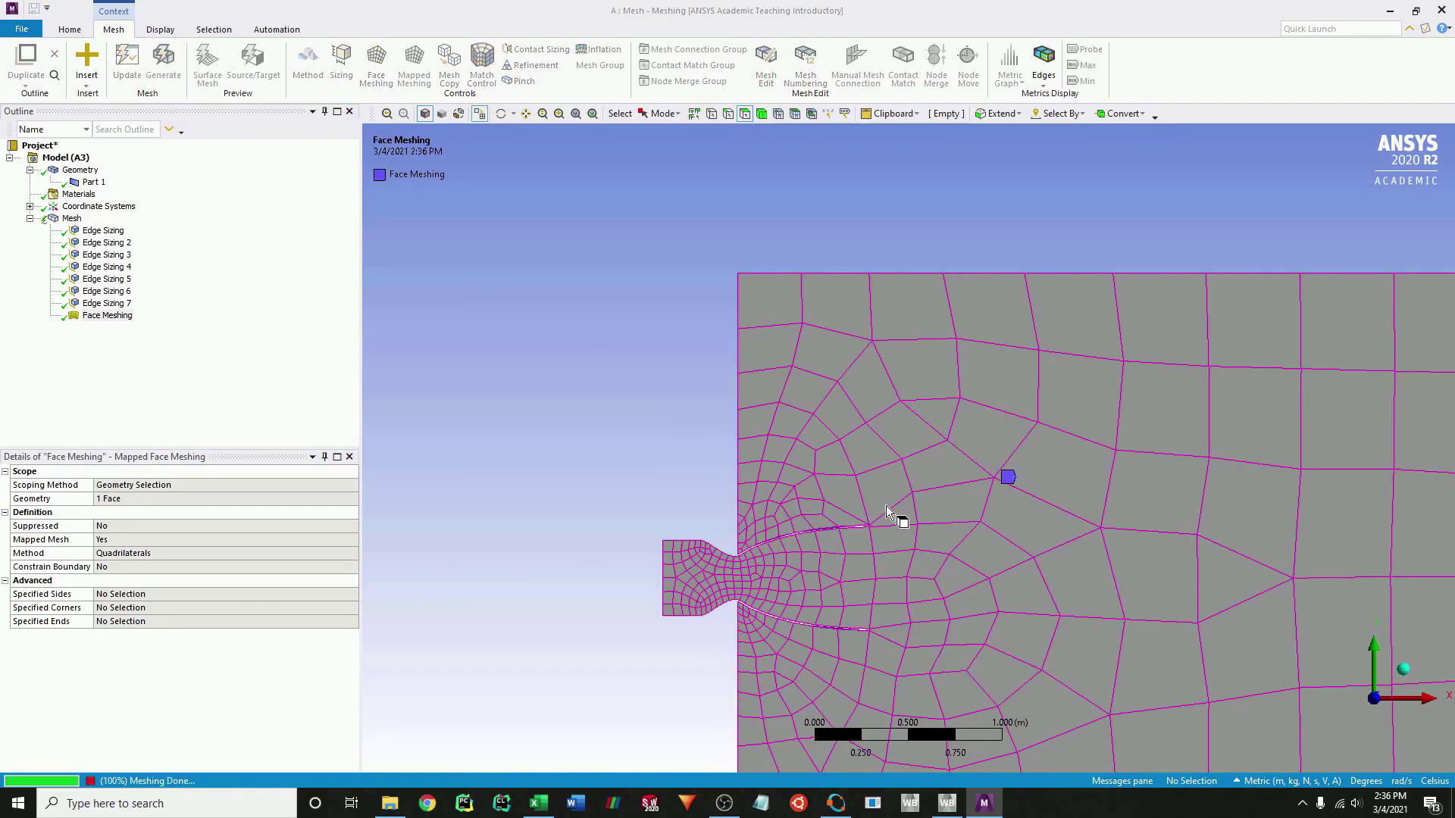
pyautogui.keyDown('ctrl'); pyautogui.moveTo(1104, 603); pyautogui.dragTo(833, 523, button='middle'); pyautogui.keyUp('ctrl')
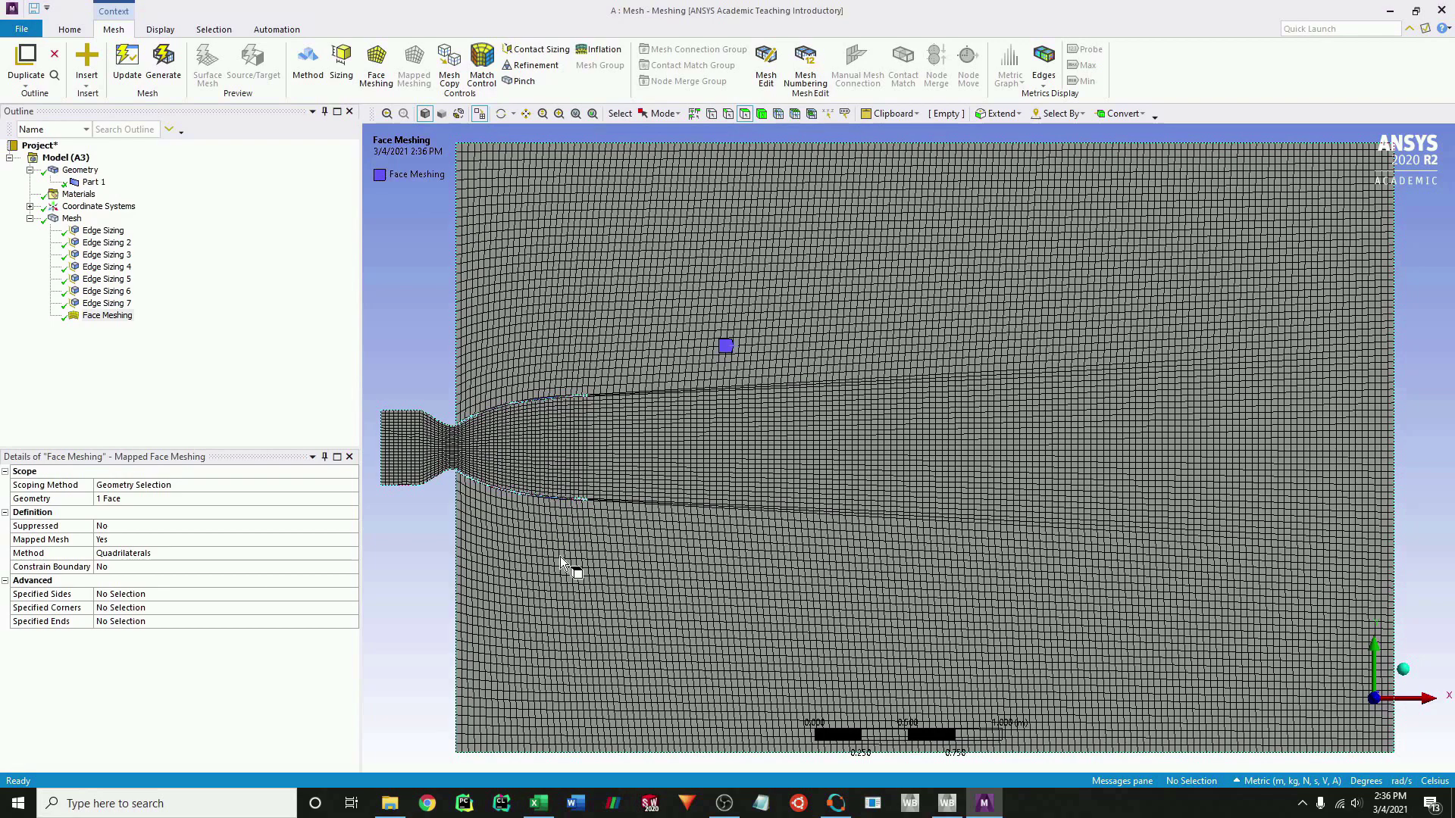
# Show the geometry without the mesh and create a named selection frontAndBack from the domain face.
pyautogui.click(78, 171)
pyautogui.click(479, 113)
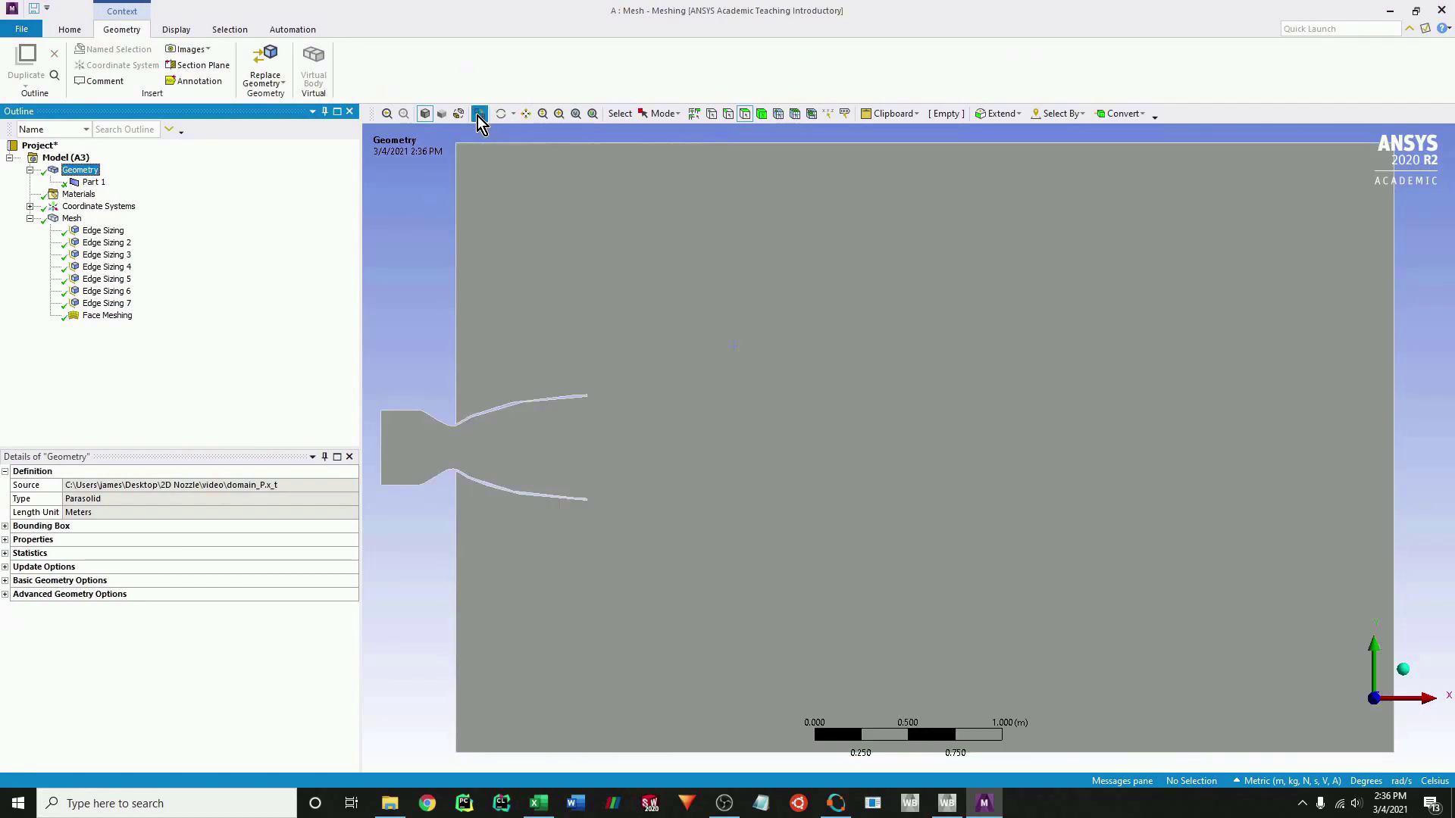
pyautogui.keyDown('ctrl'); pyautogui.moveTo(556, 344); pyautogui.dragTo(583, 331, button='middle'); pyautogui.keyUp('ctrl')
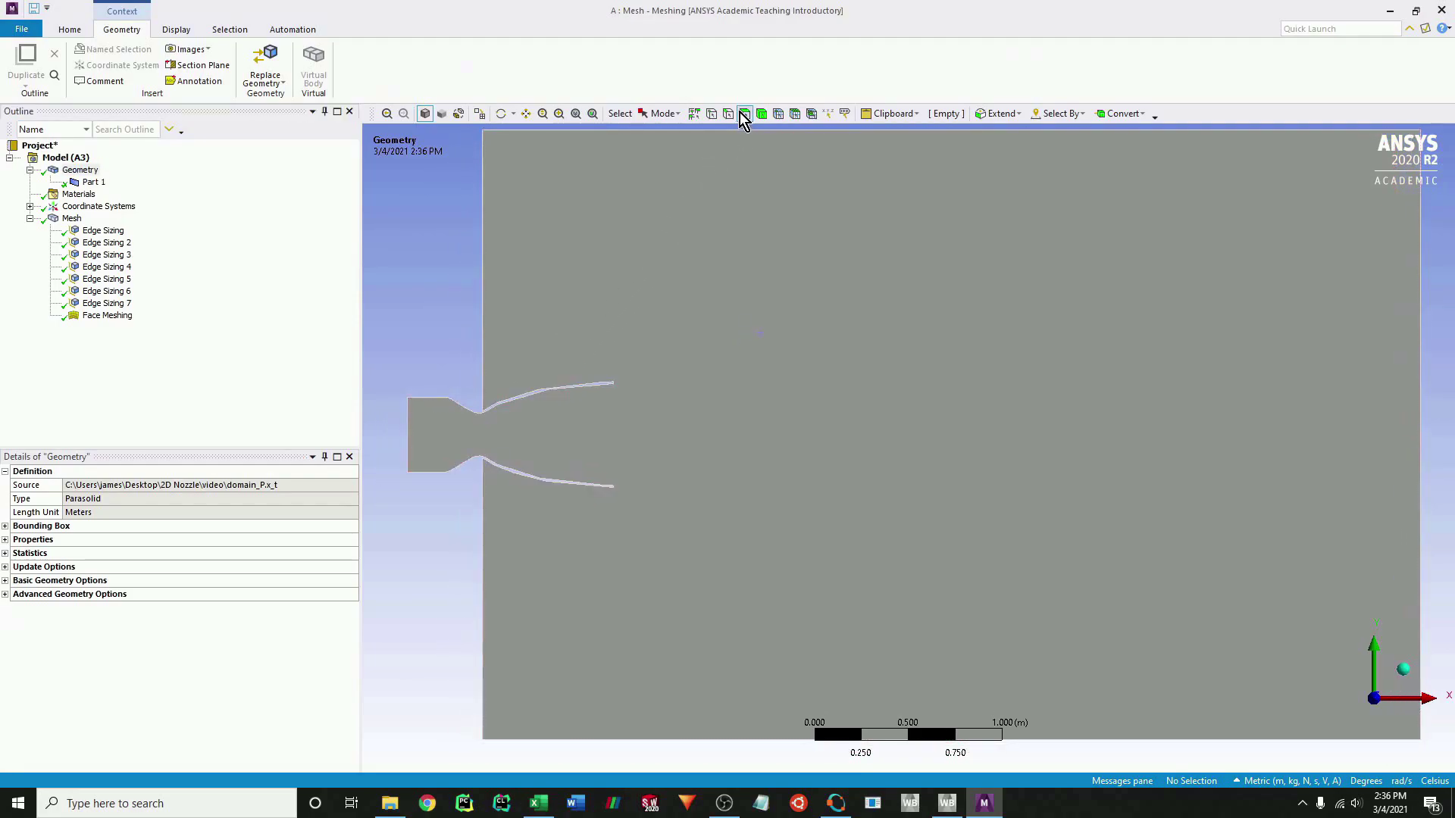
pyautogui.click(723, 262)
pyautogui.write('n')
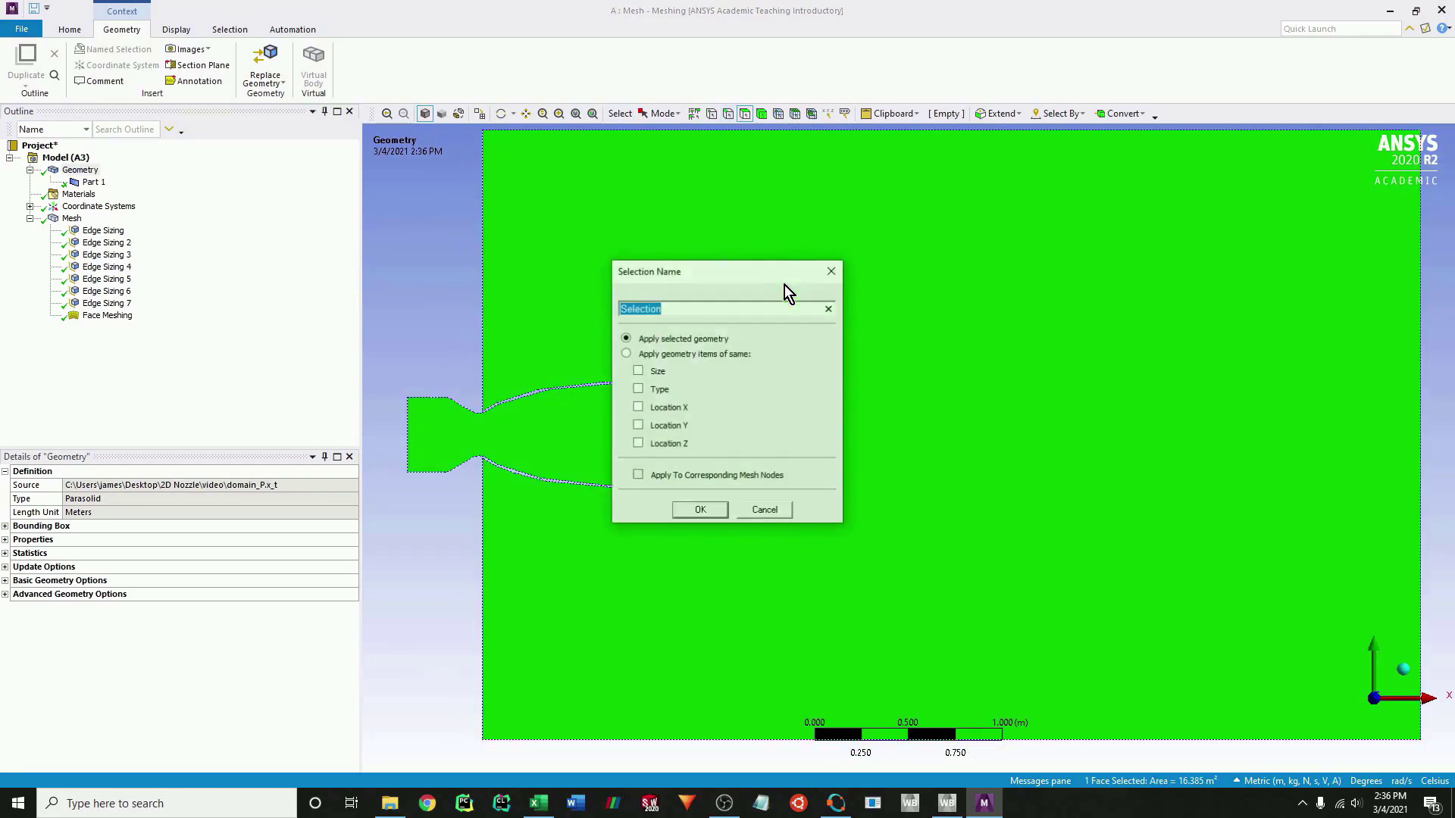
pyautogui.write('front')
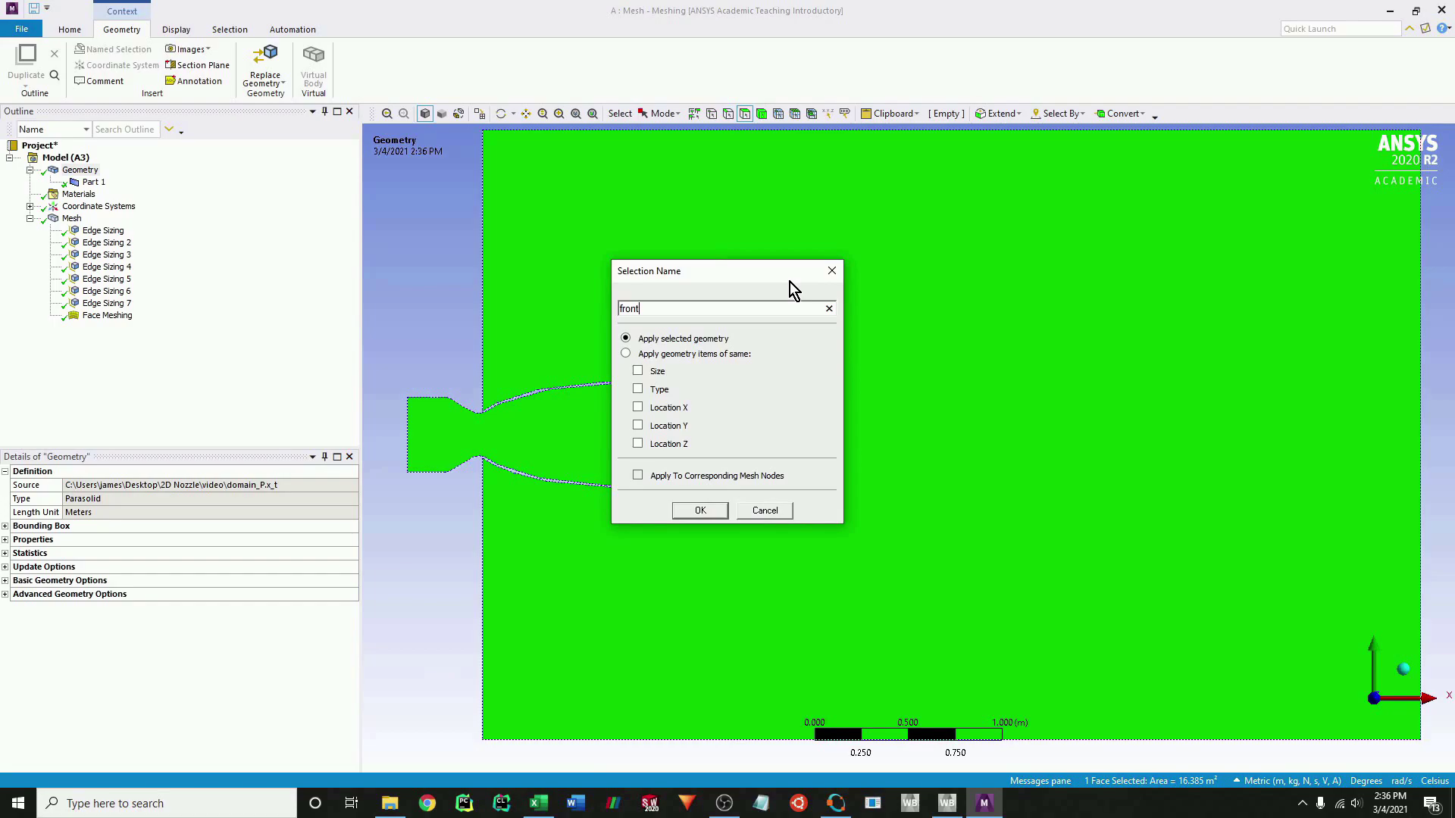
pyautogui.write('AndBack')
pyautogui.click(699, 510)
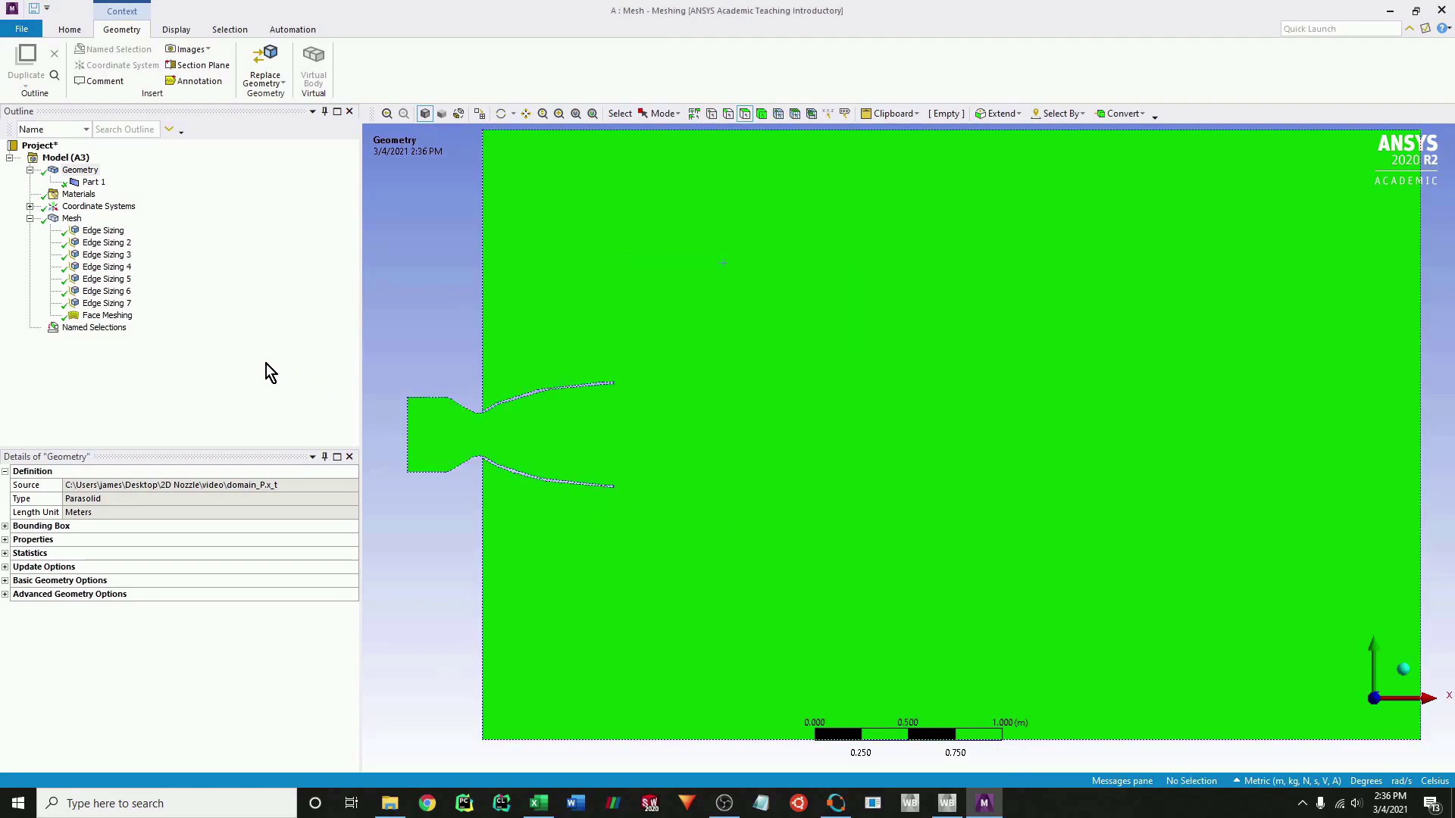
# Create a named selection wall from all edges except the chamber end, the vertical edges beside the throat and the far outlet edge.
pyautogui.click(728, 114)
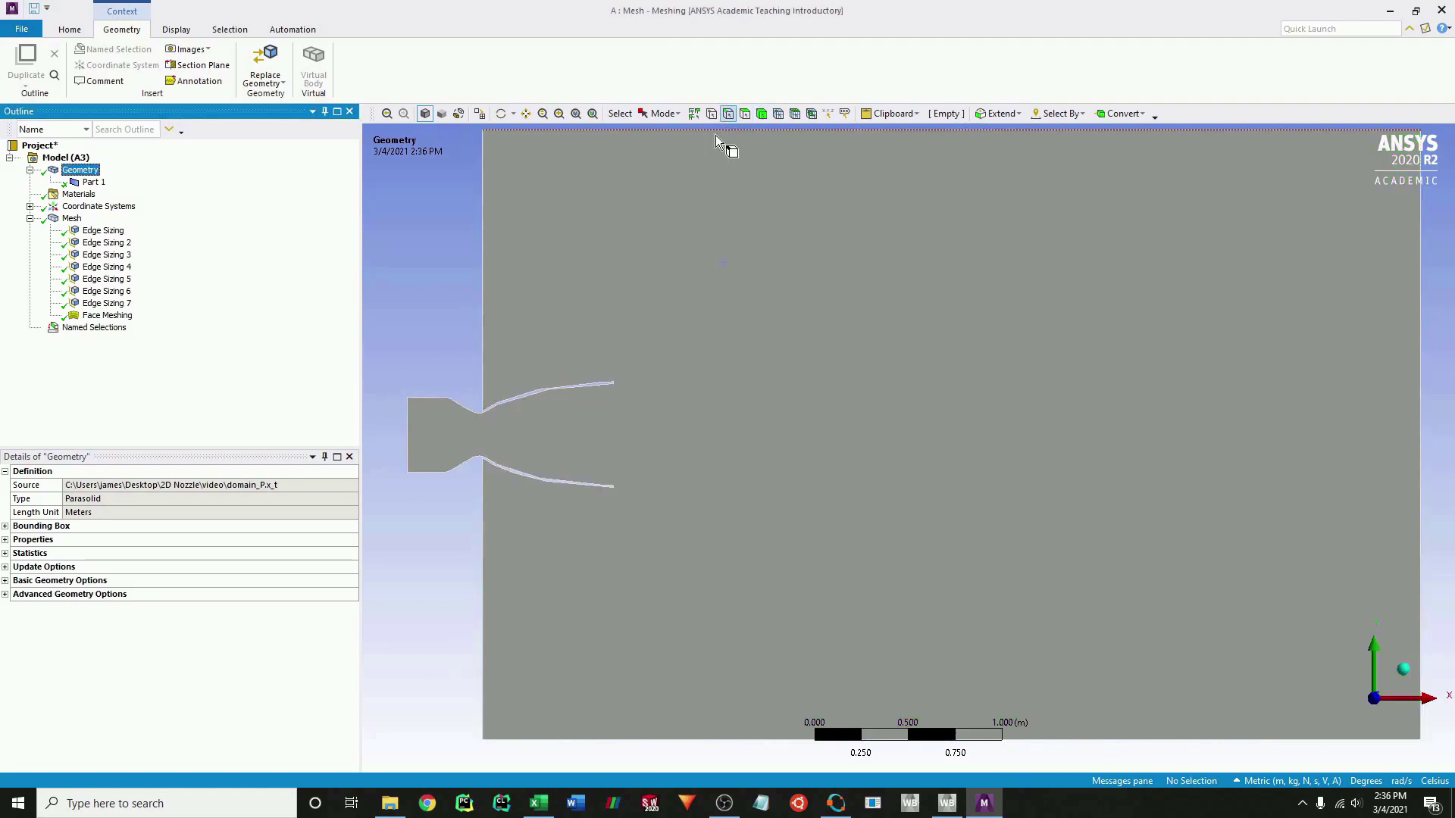
pyautogui.rightClick(422, 269)
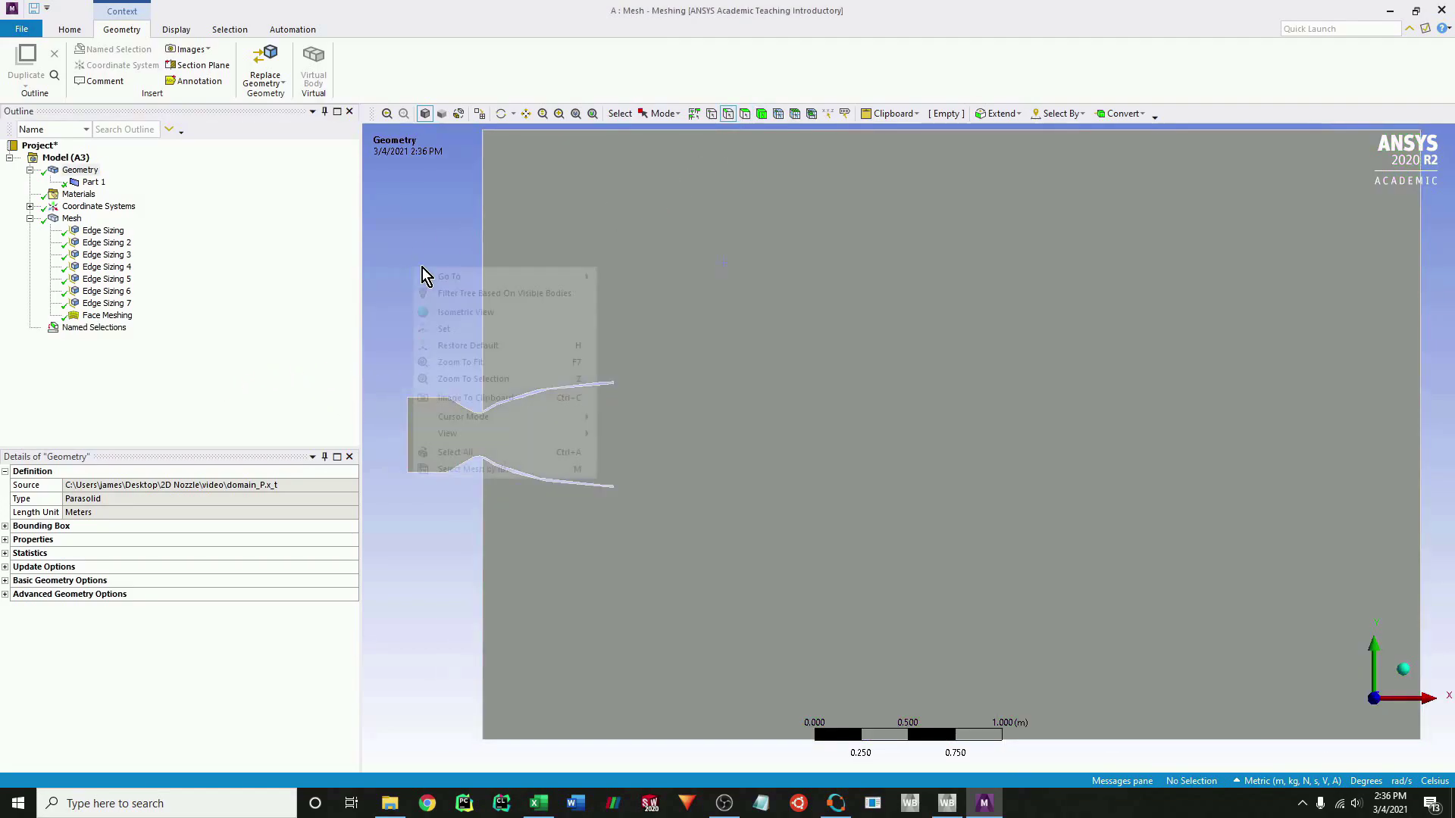
pyautogui.click(476, 452)
pyautogui.keyDown('ctrl'); pyautogui.click(411, 434); pyautogui.keyUp('ctrl')
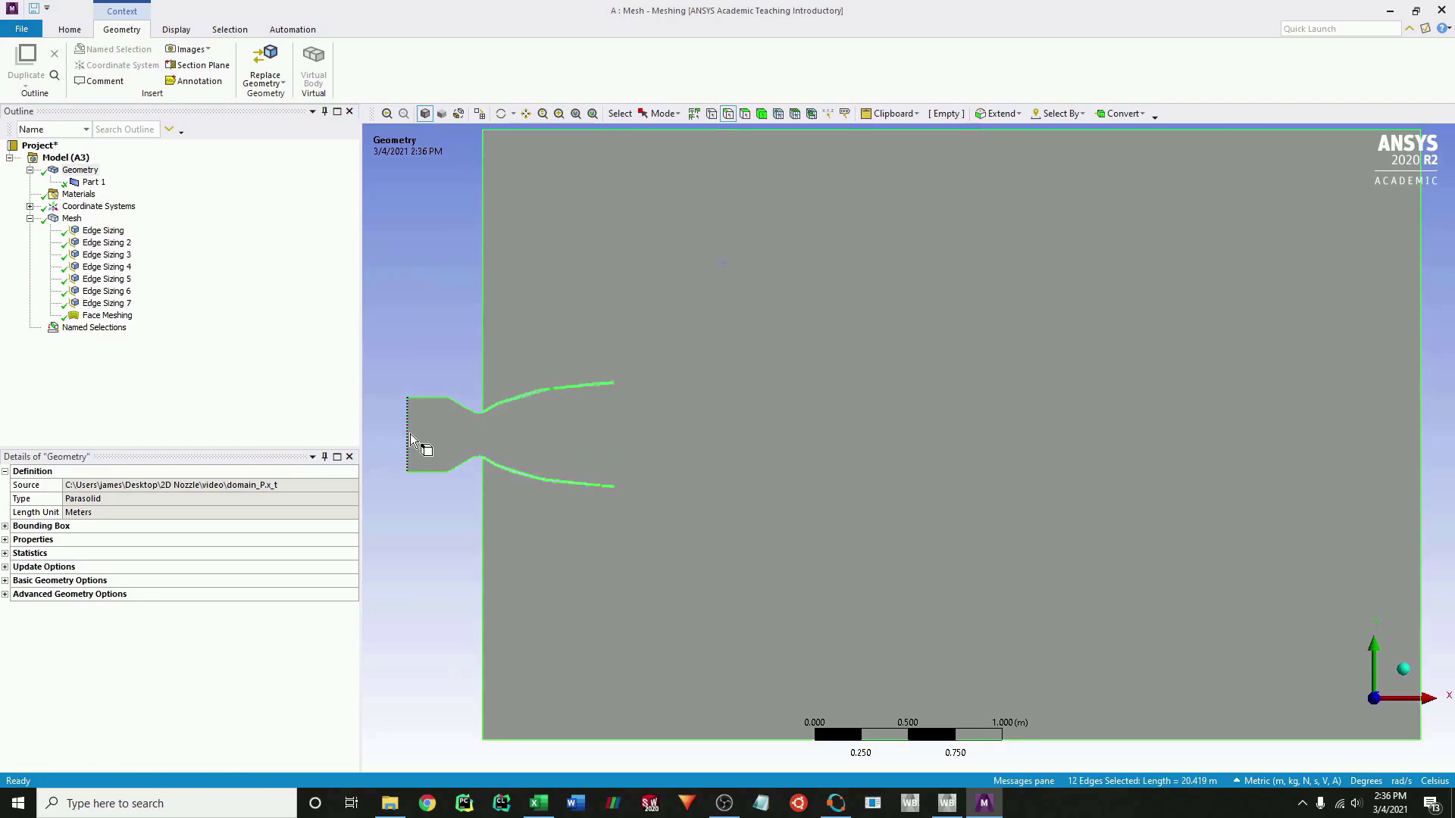
pyautogui.keyDown('ctrl'); pyautogui.click(479, 525); pyautogui.keyUp('ctrl')
pyautogui.keyDown('ctrl'); pyautogui.click(487, 353); pyautogui.keyUp('ctrl')
pyautogui.keyDown('ctrl'); pyautogui.click(1422, 474); pyautogui.keyUp('ctrl')
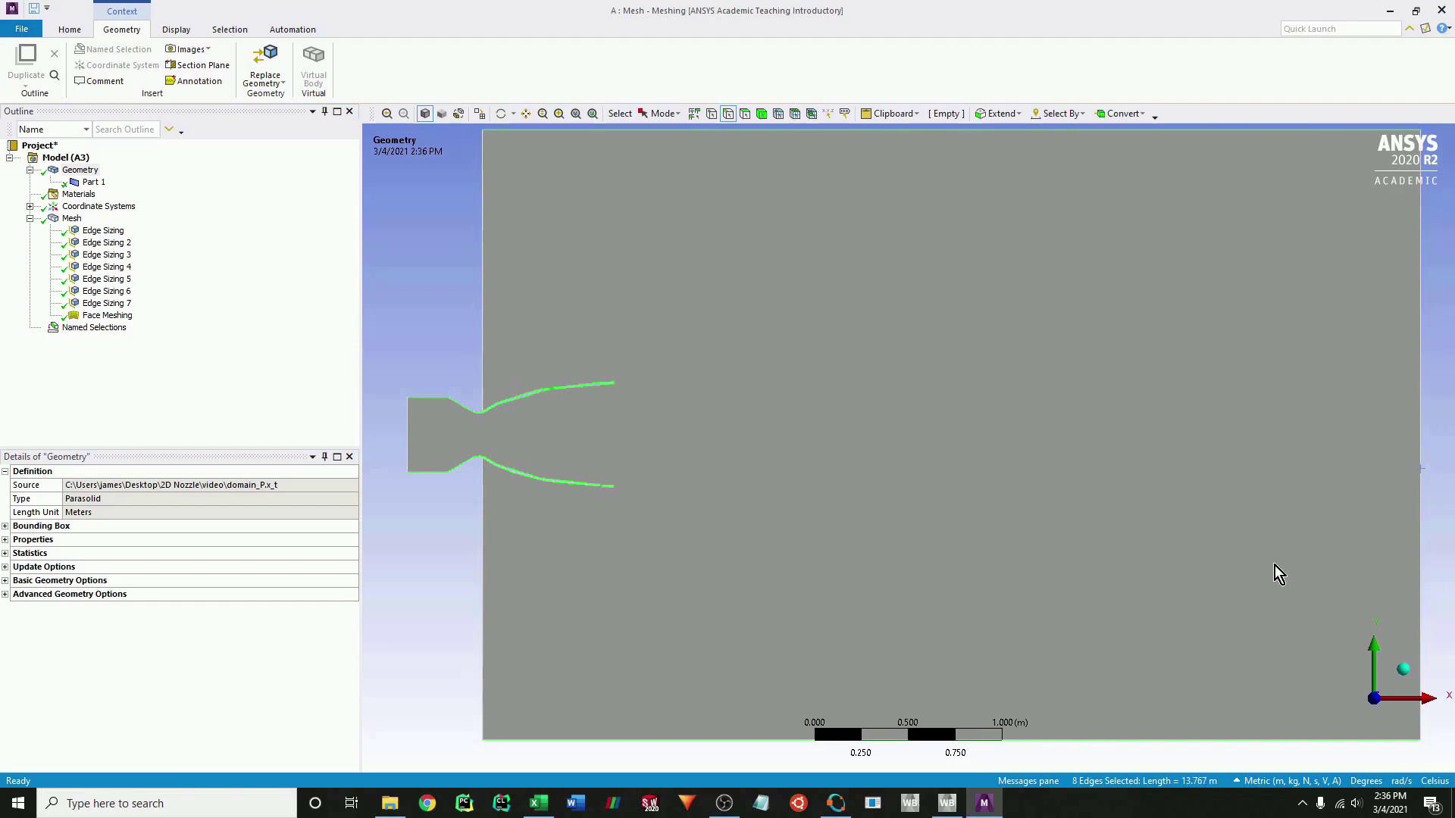
pyautogui.write('nw')
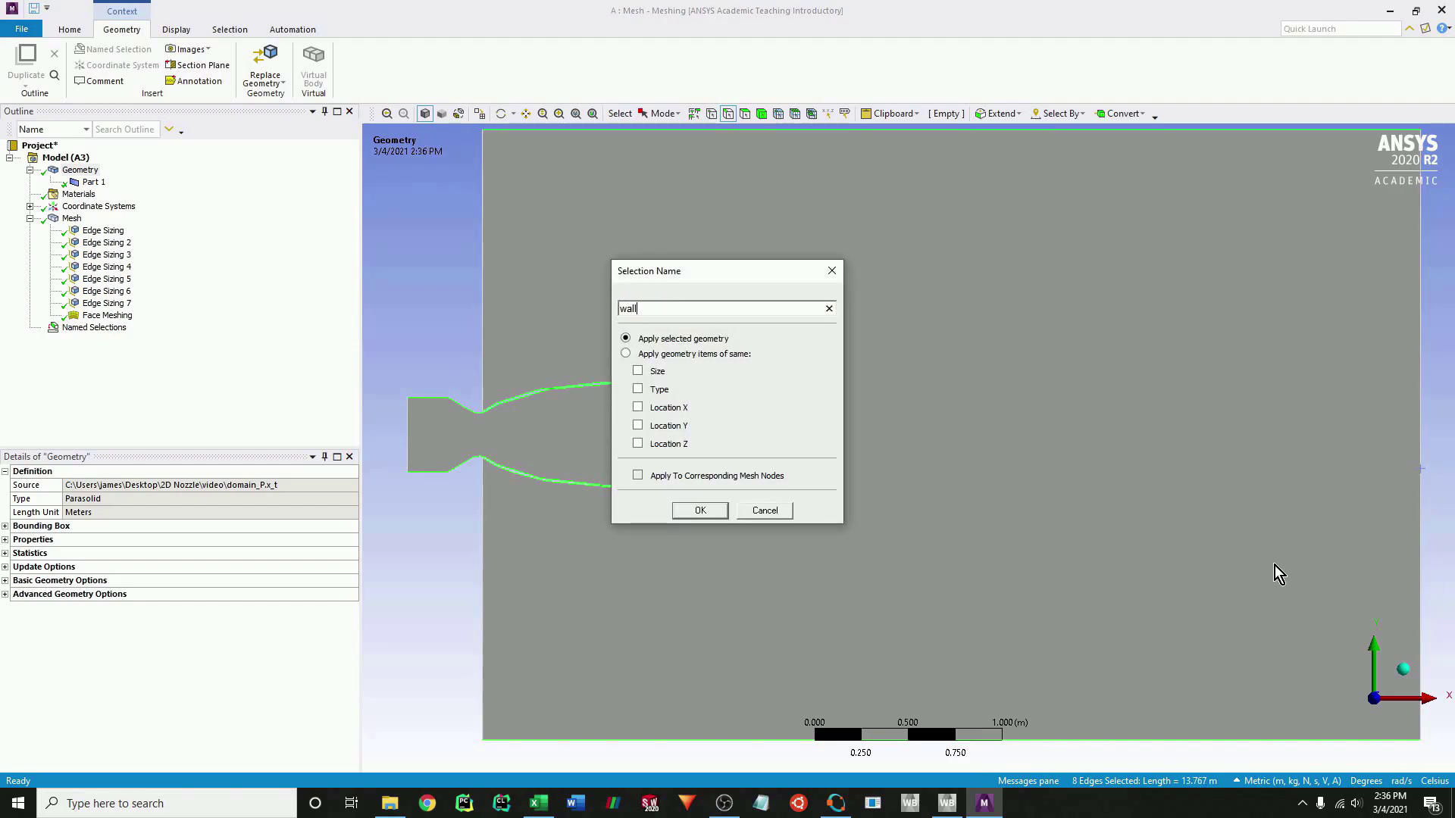
pyautogui.press('Return')
# Create a named selection inlet from the vertical chamber end edge.
pyautogui.click(413, 437)
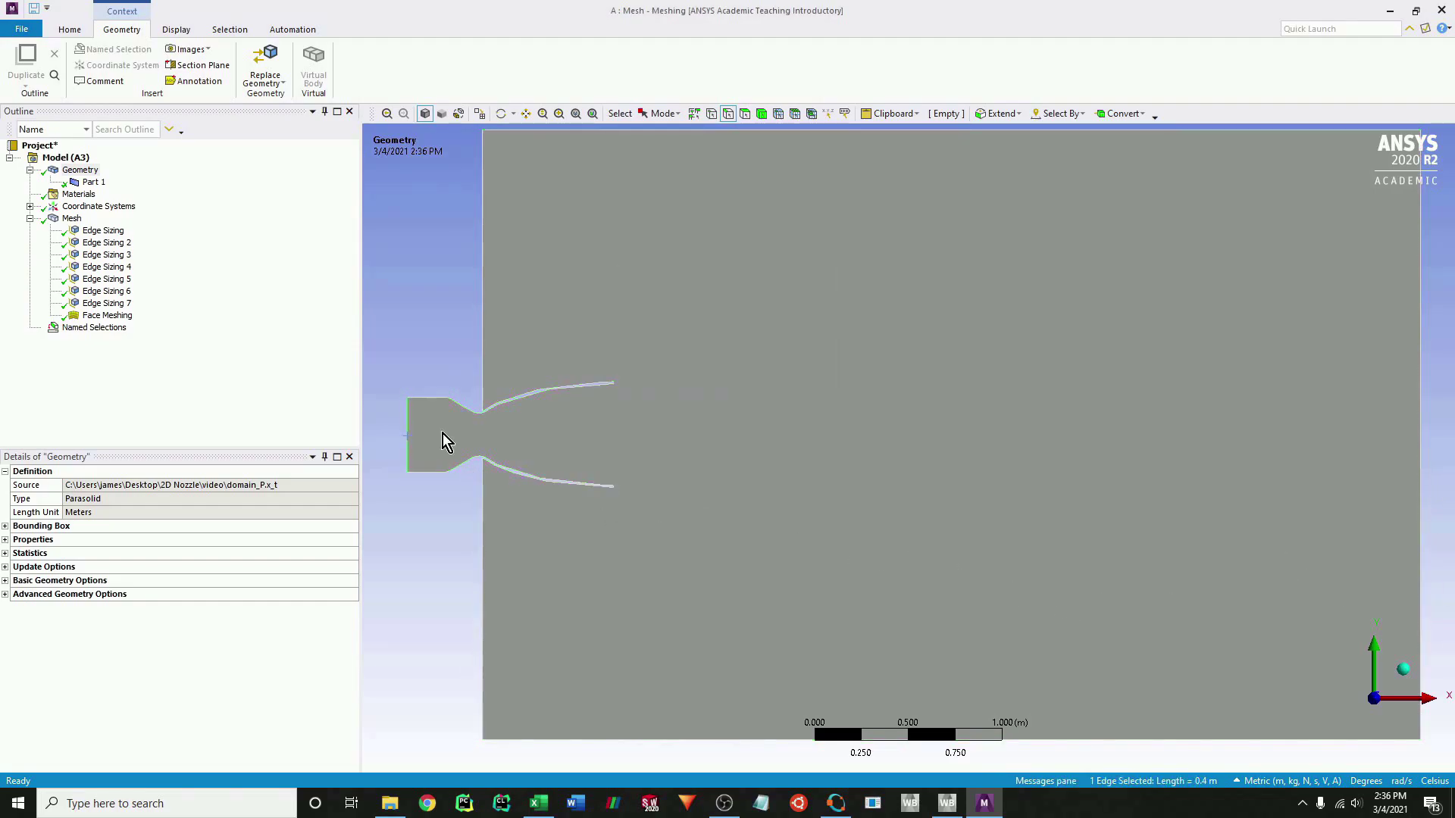
pyautogui.write('n')
pyautogui.write('in')
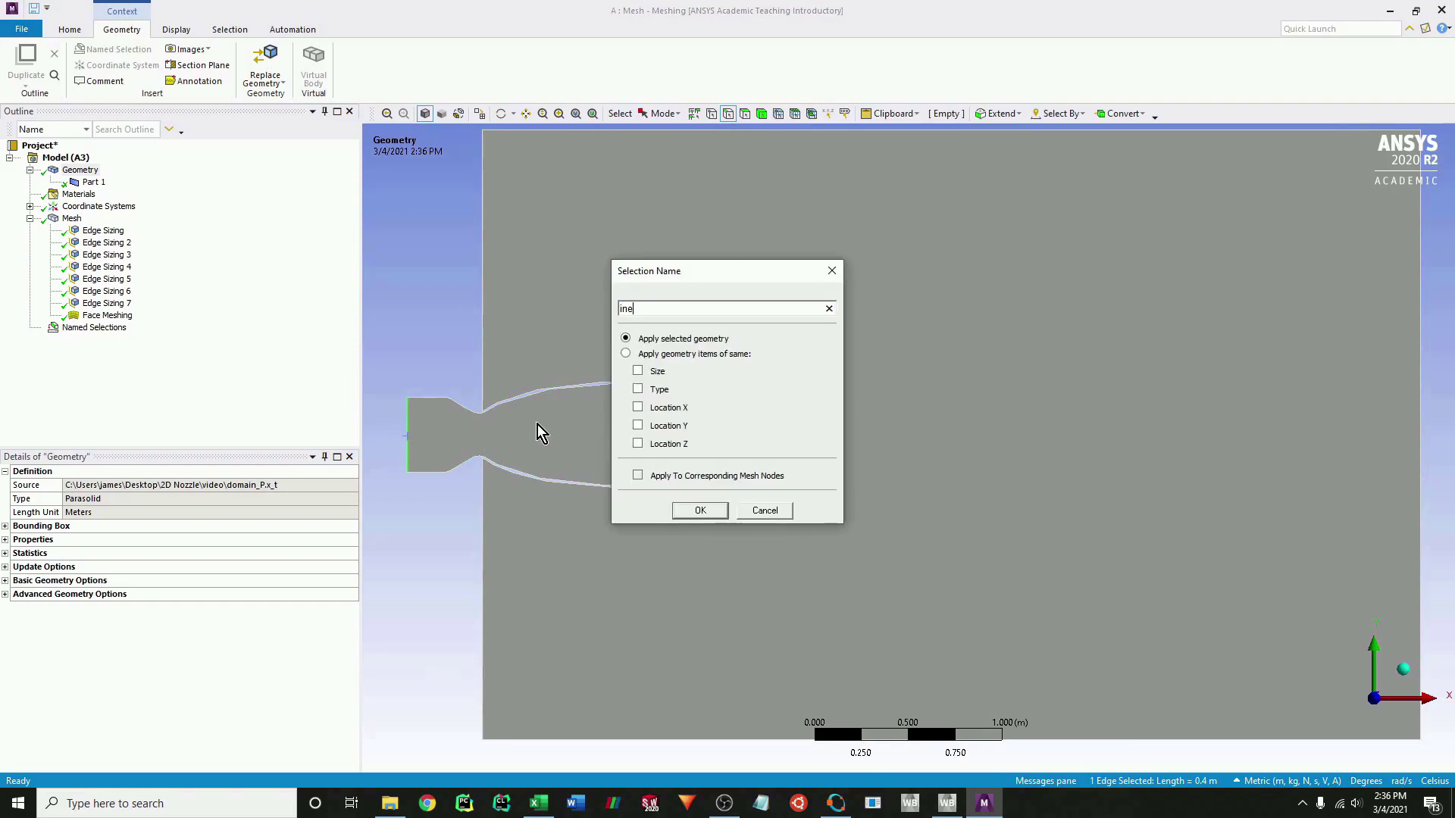
pyautogui.write('let')
pyautogui.press('Return')
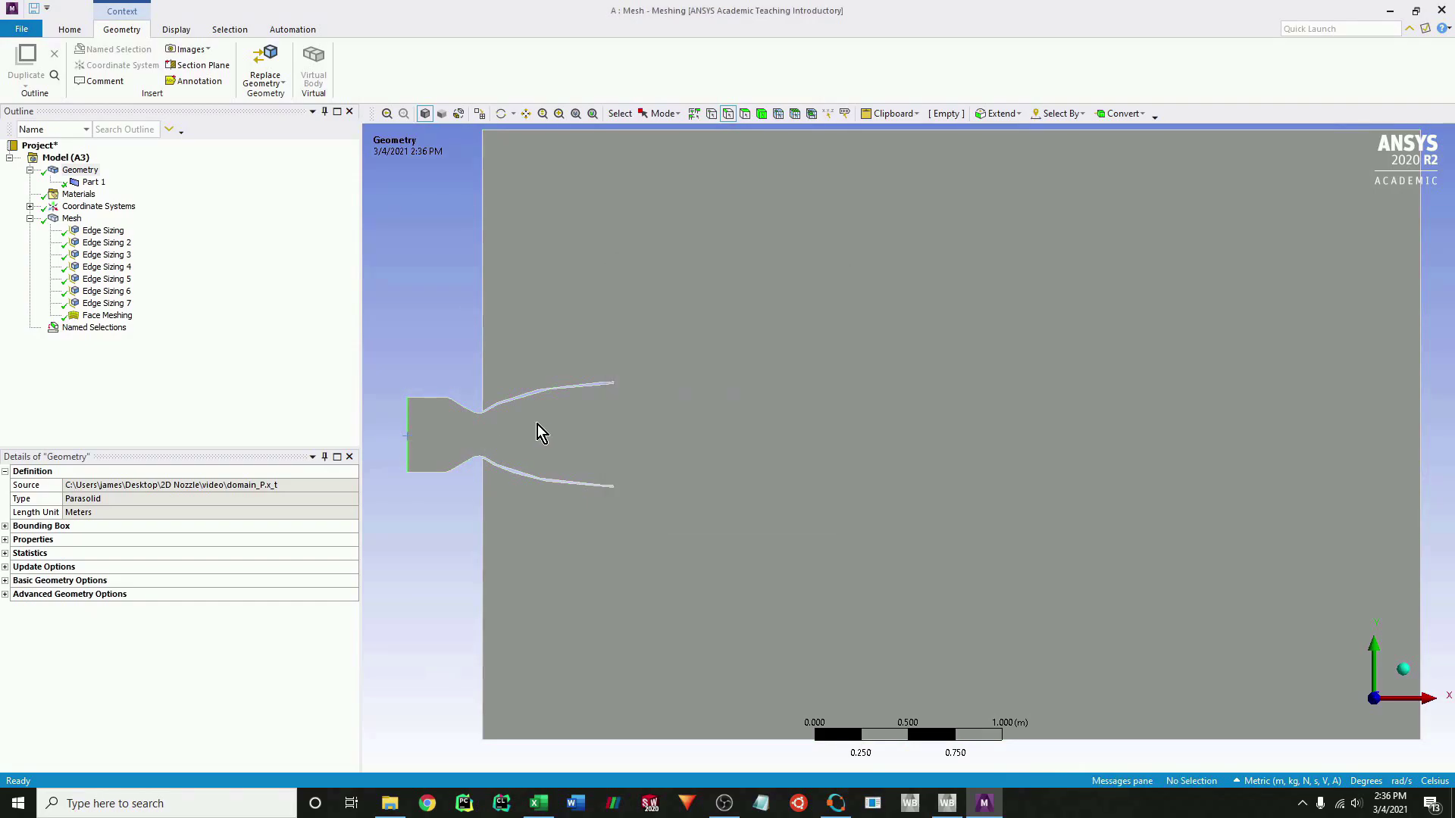
# Create a named selection outlet-1 from the two vertical domain edges above and below the throat.
pyautogui.click(486, 511)
pyautogui.keyDown('ctrl'); pyautogui.click(483, 344); pyautogui.keyUp('ctrl')
pyautogui.write('n')
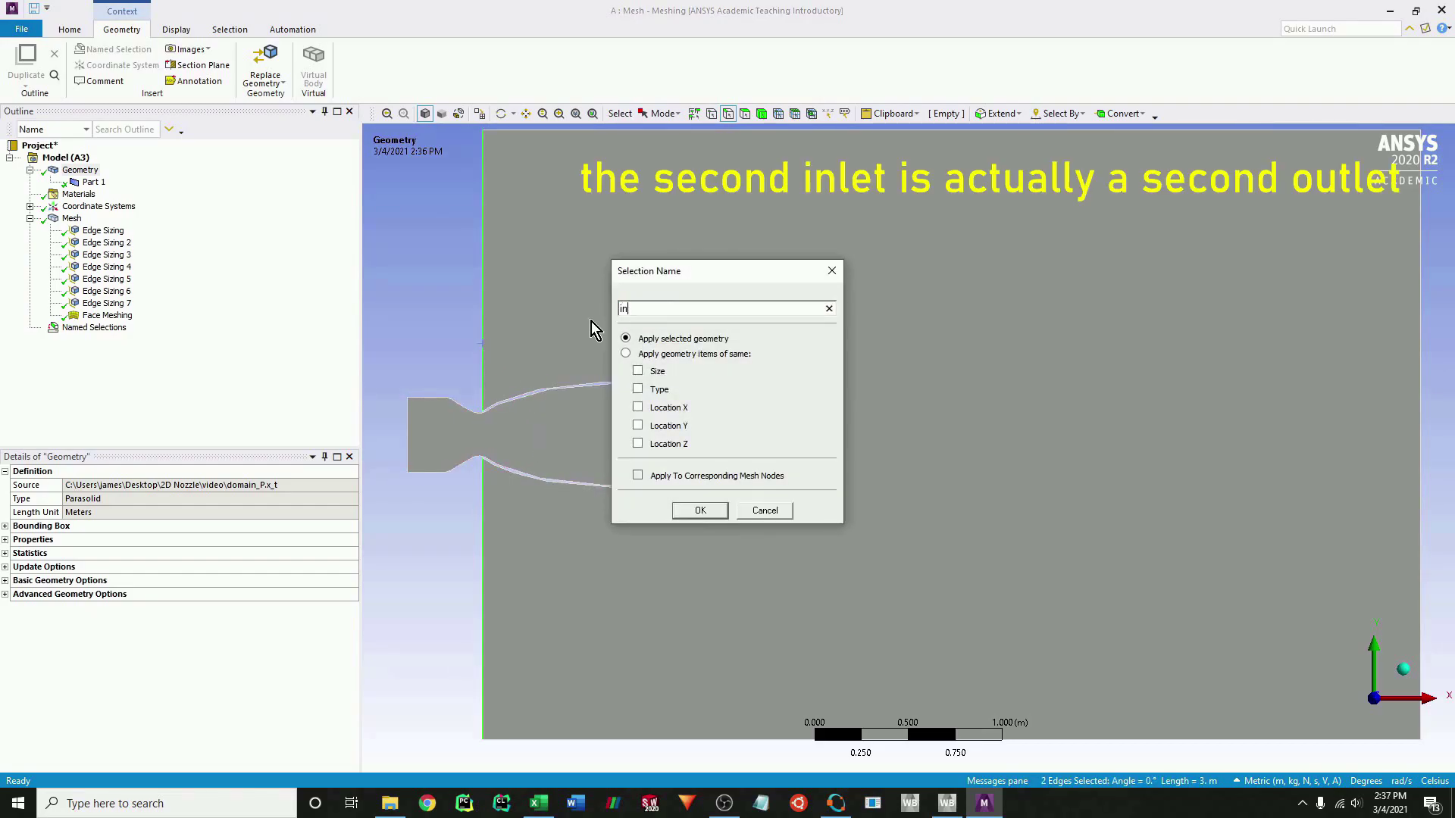
pyautogui.write('inlet')
pyautogui.write('et')
pyautogui.write('-1')
pyautogui.press('Return')
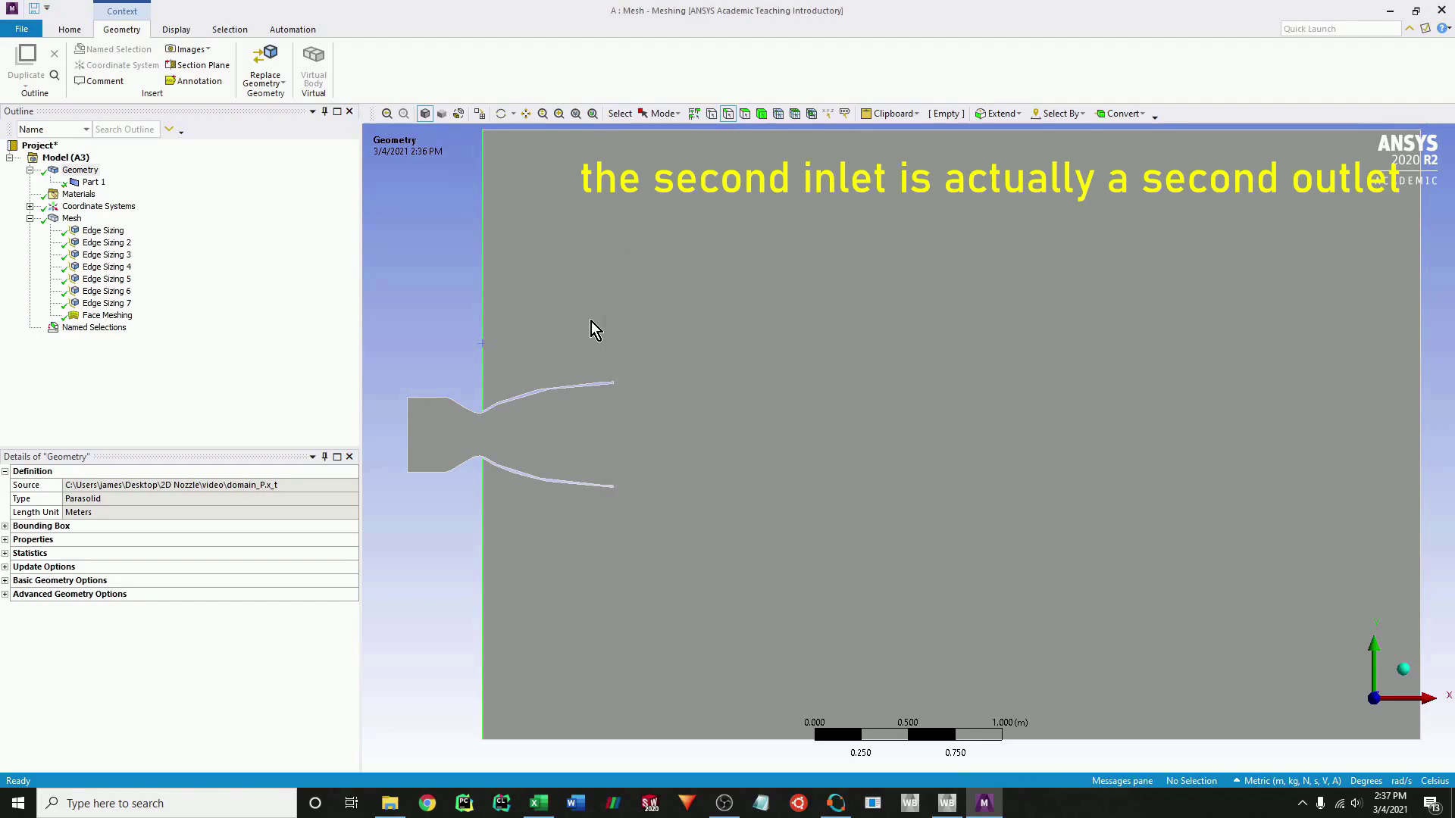
# Create a named selection outlet-2 from the domain's far vertical edge.
pyautogui.click(1421, 455)
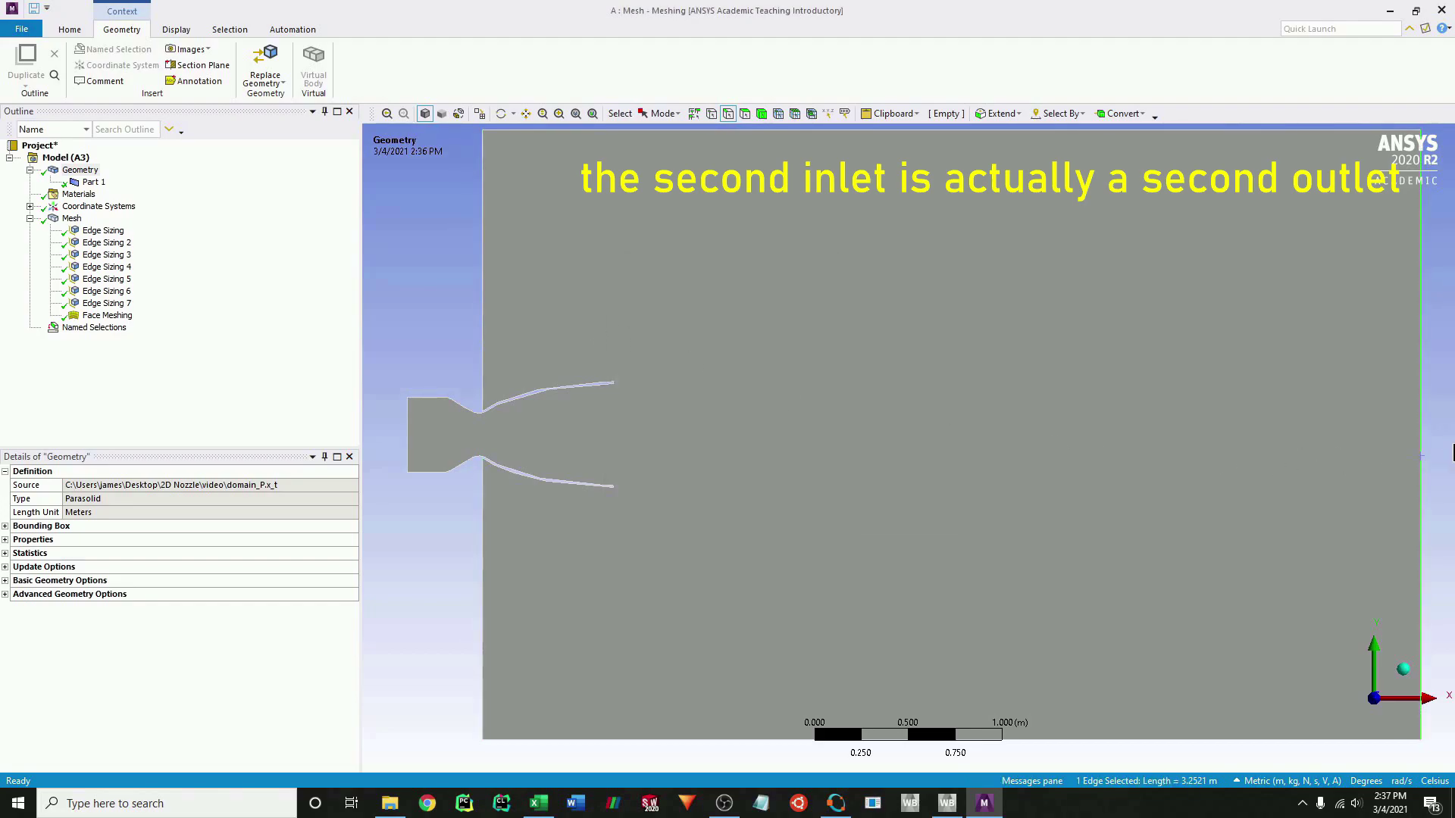
pyautogui.write('n')
pyautogui.write('outlet-2')
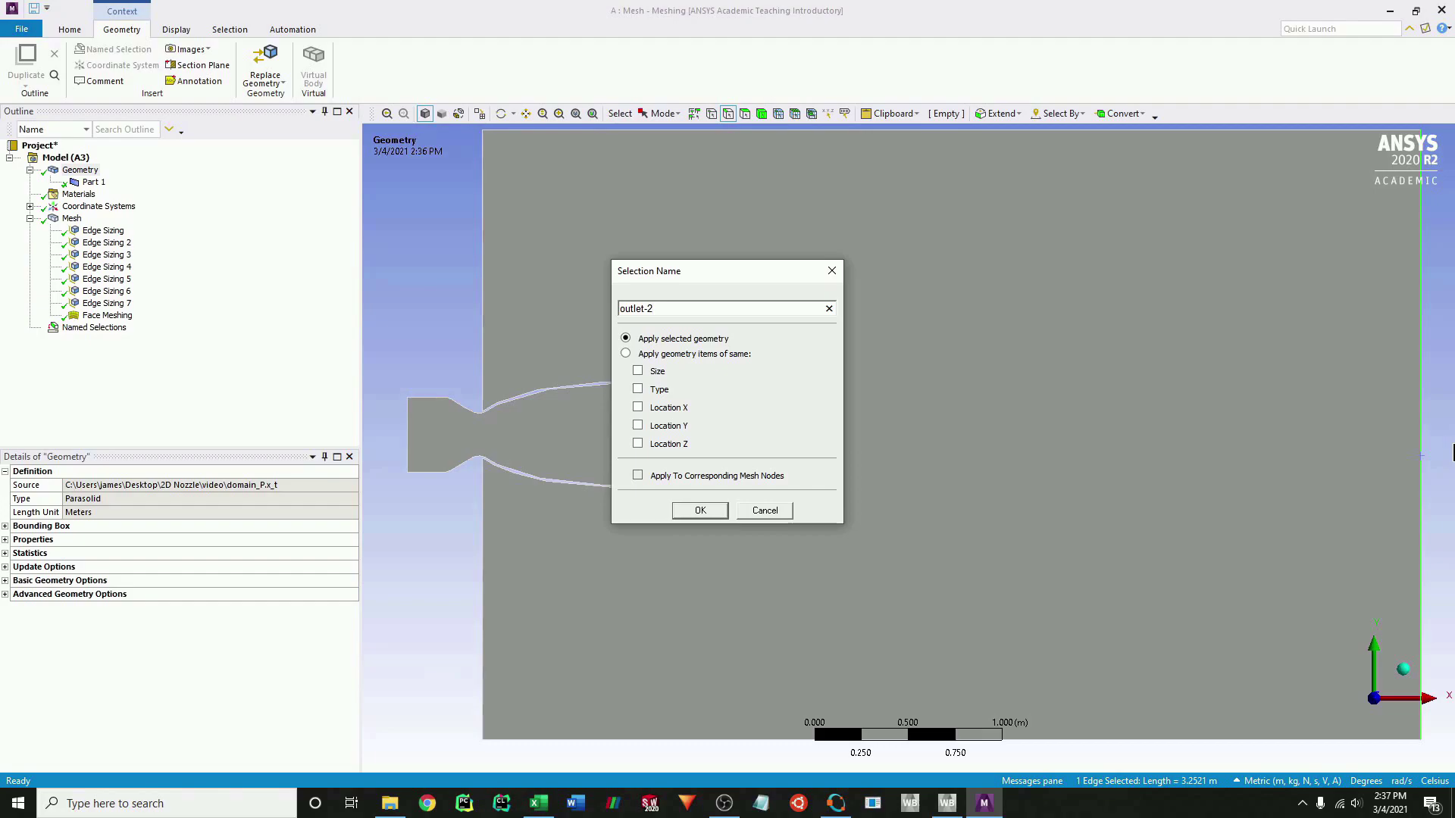
pyautogui.press('Return')
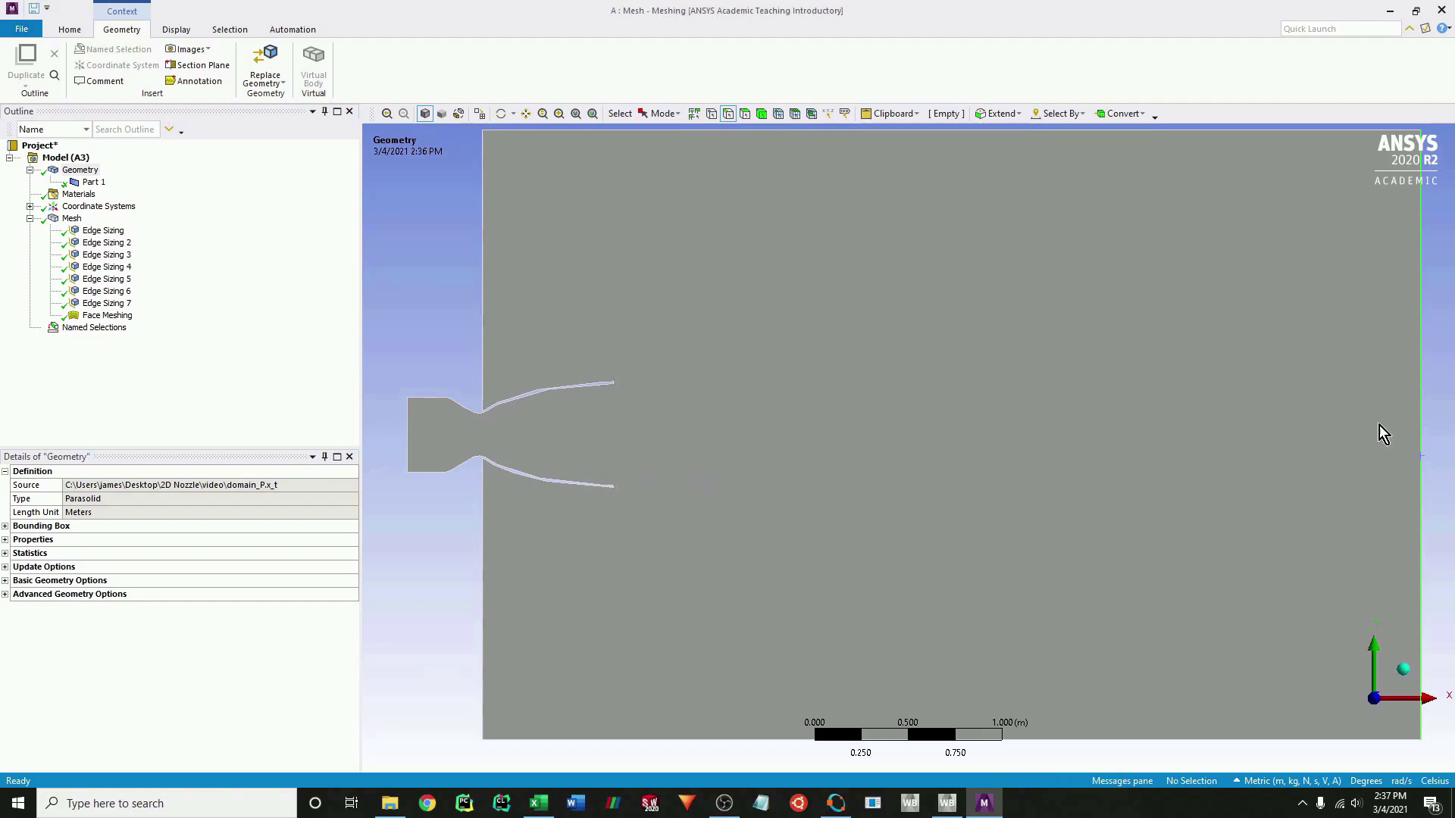
# Check which geometry is assigned to the frontAndBack, wall, inlet, outlet-1 and outlet-2 named selections.
pyautogui.click(75, 327)
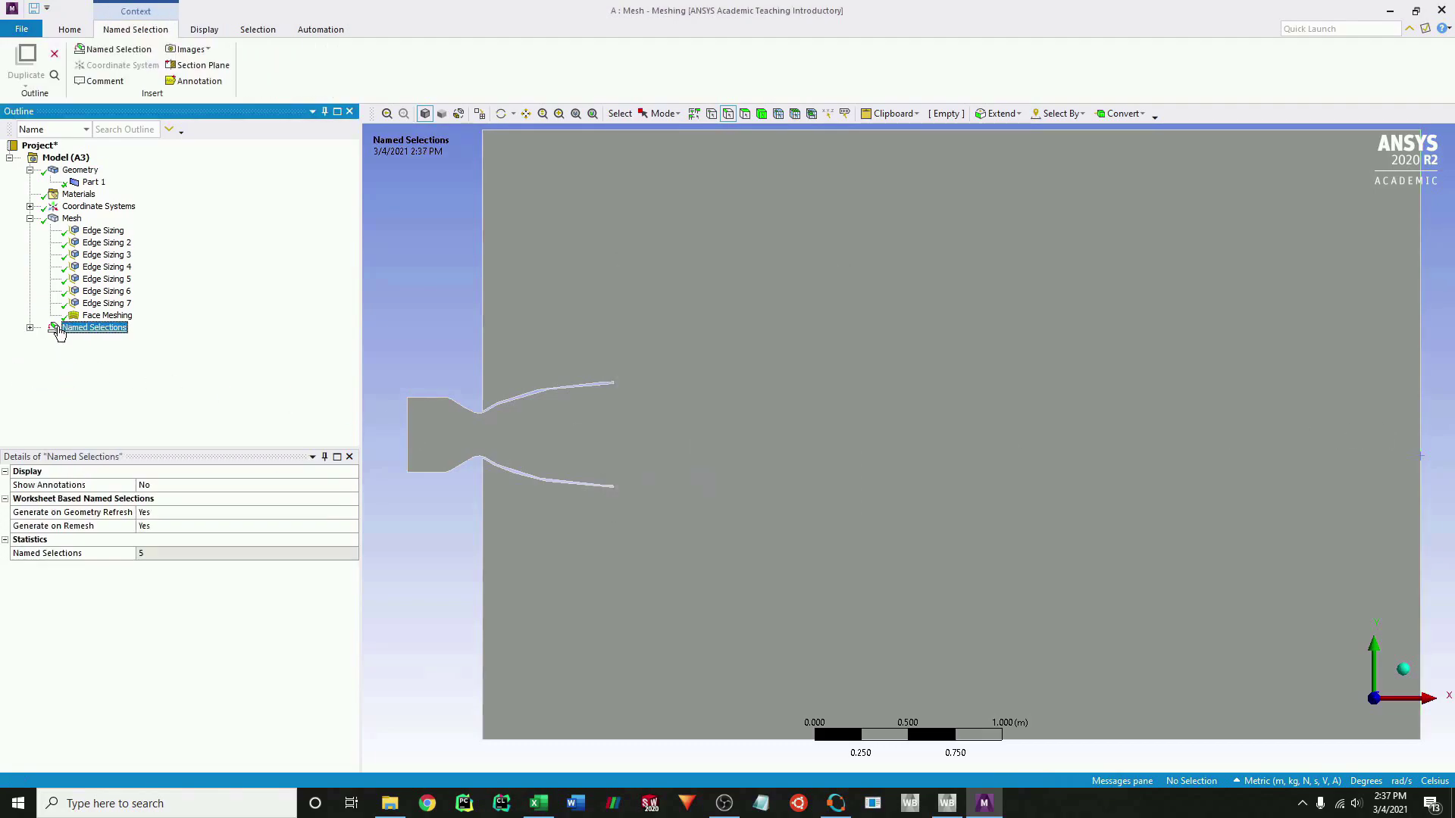
pyautogui.click(30, 327)
pyautogui.scroll(-1, 853, 425)
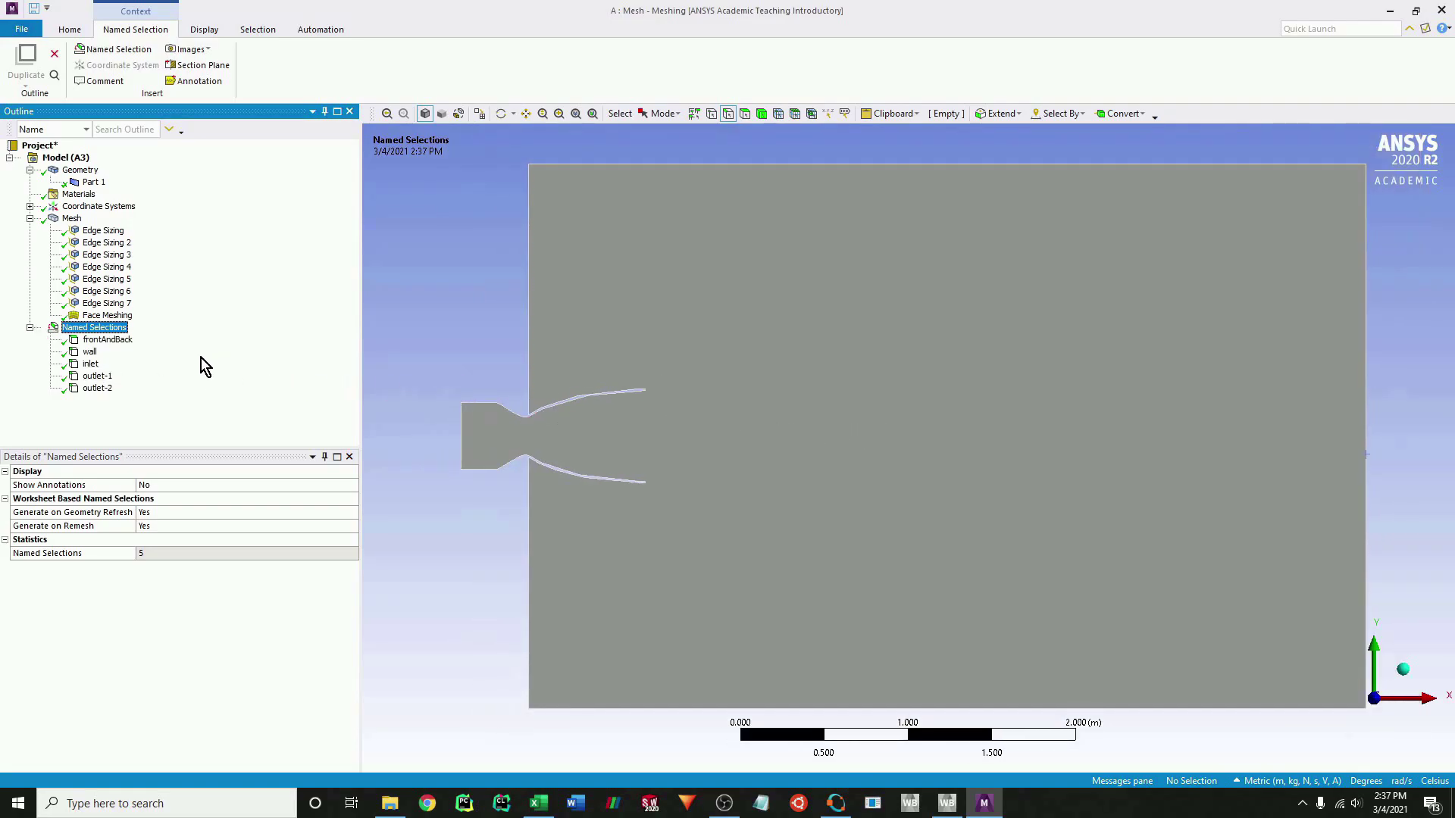
pyautogui.click(95, 340)
pyautogui.click(89, 353)
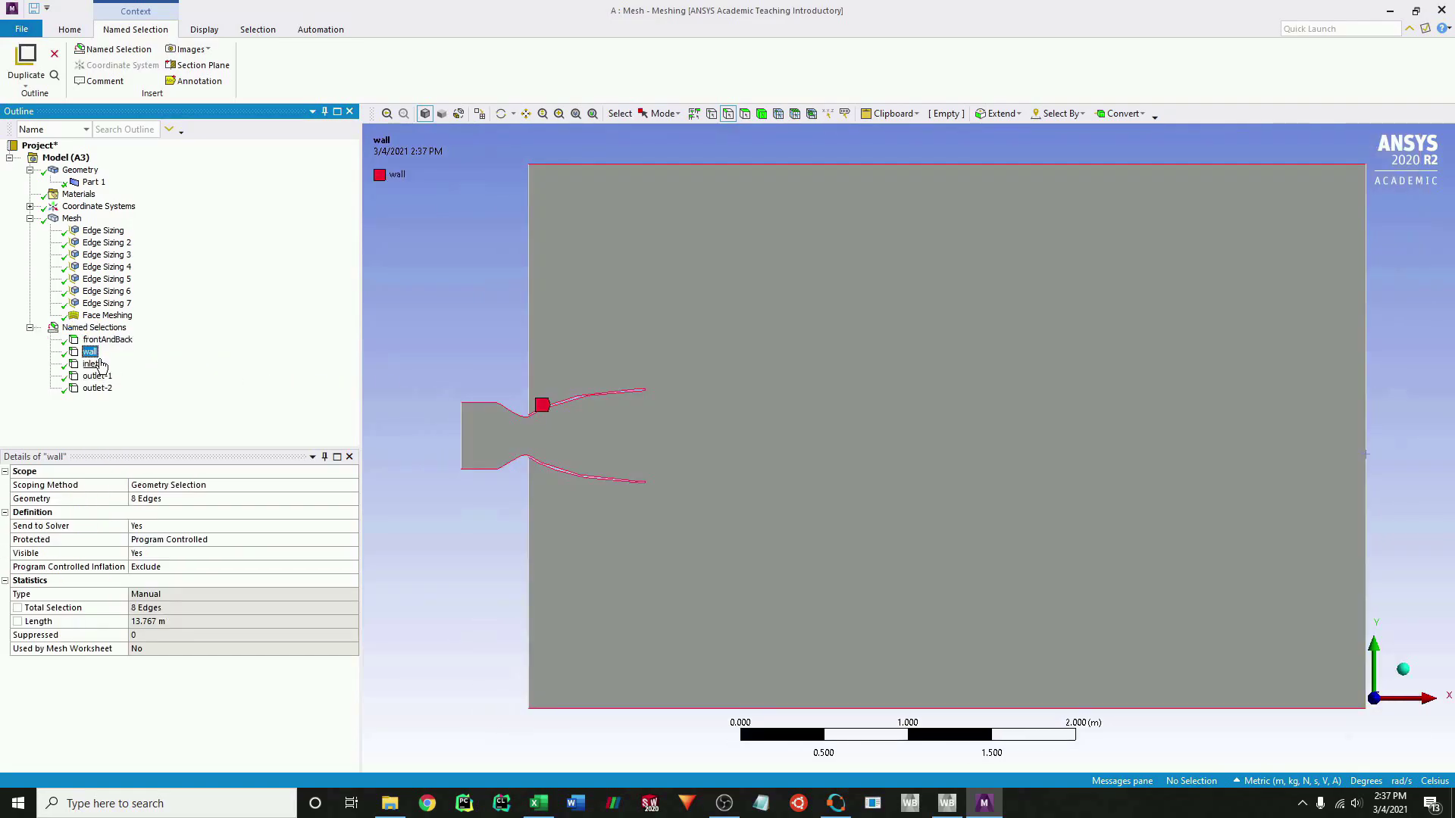
pyautogui.click(91, 364)
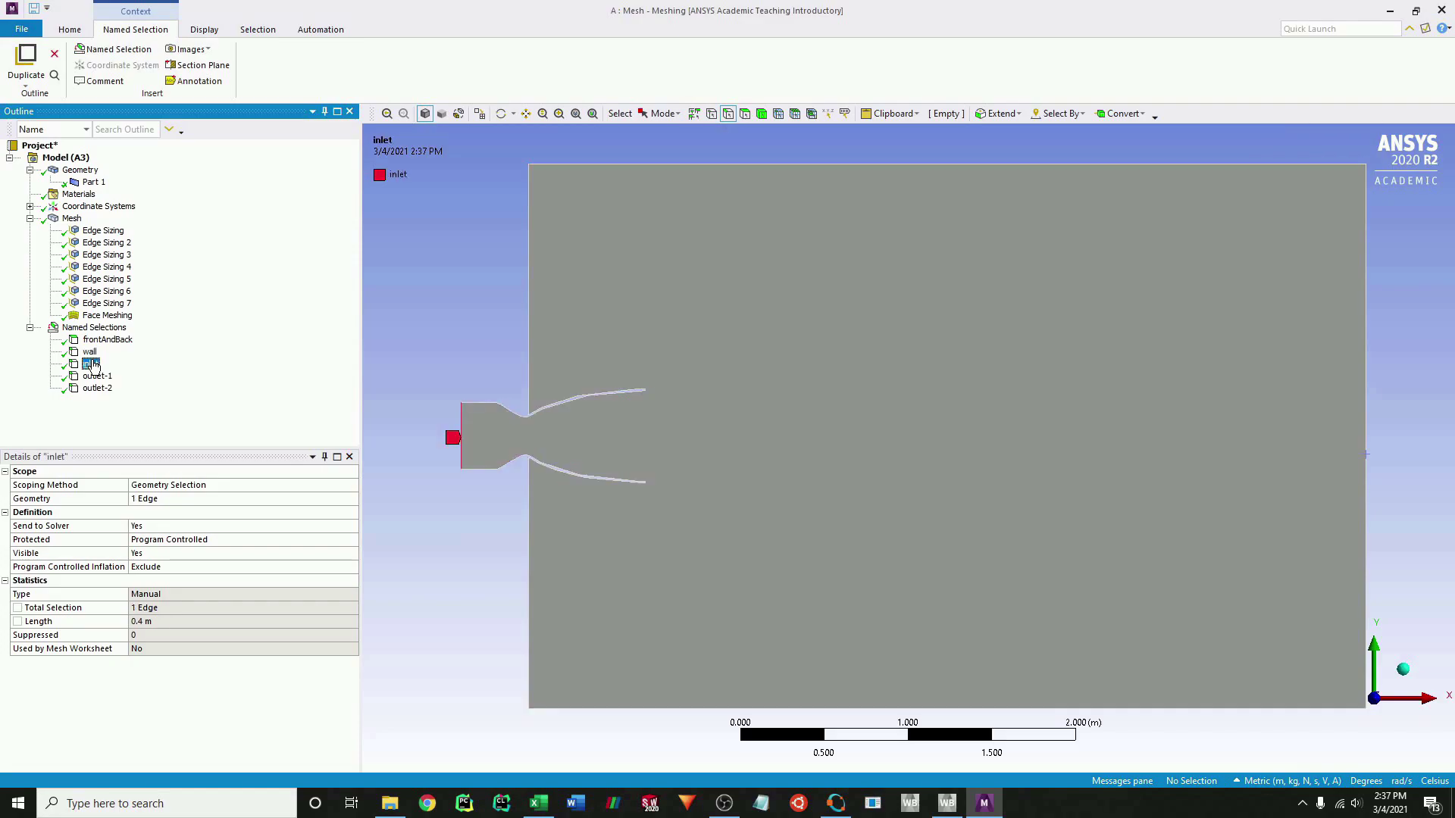
pyautogui.click(97, 376)
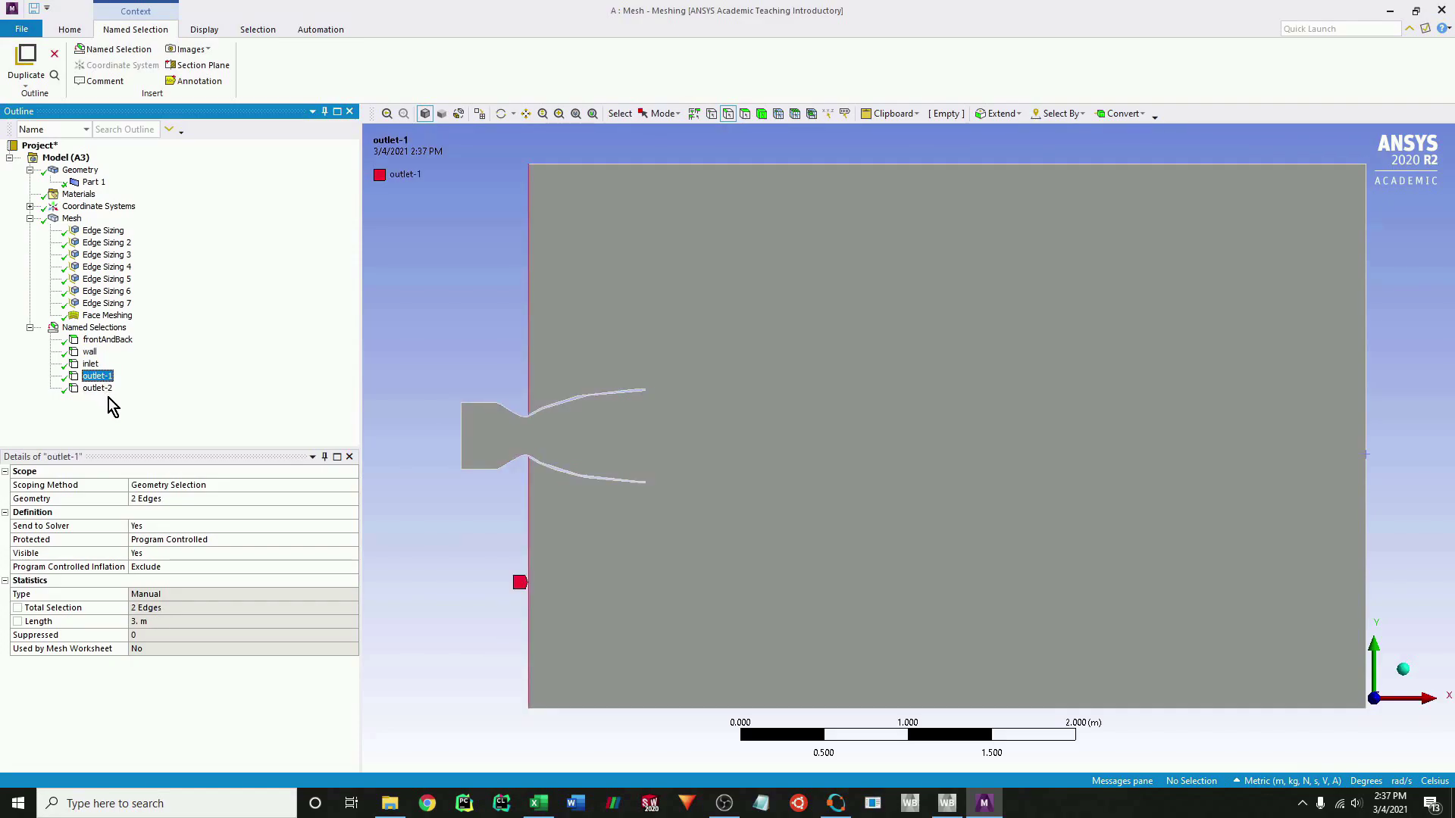
pyautogui.click(103, 389)
pyautogui.click(436, 512)
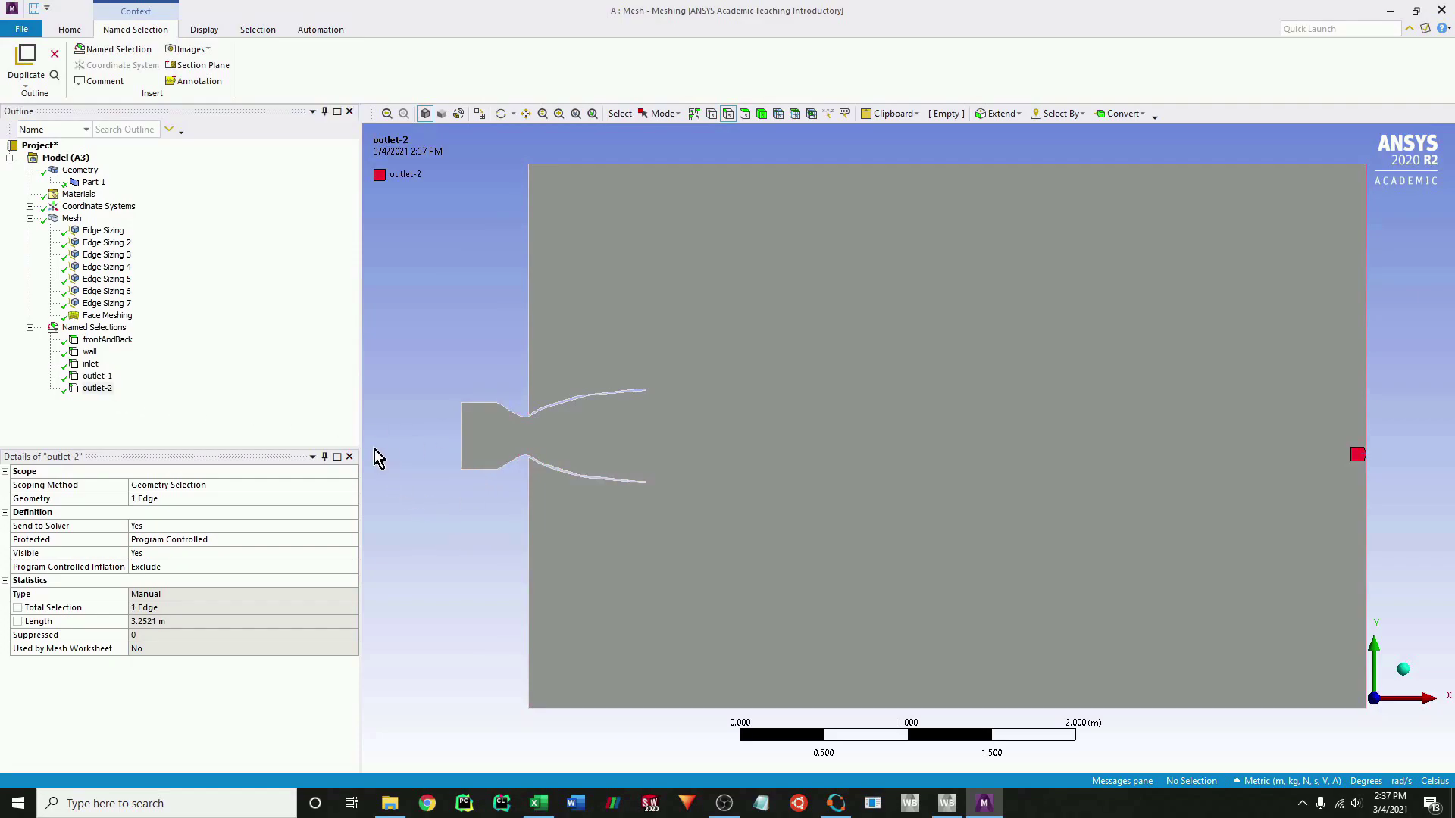
pyautogui.click(1425, 28)
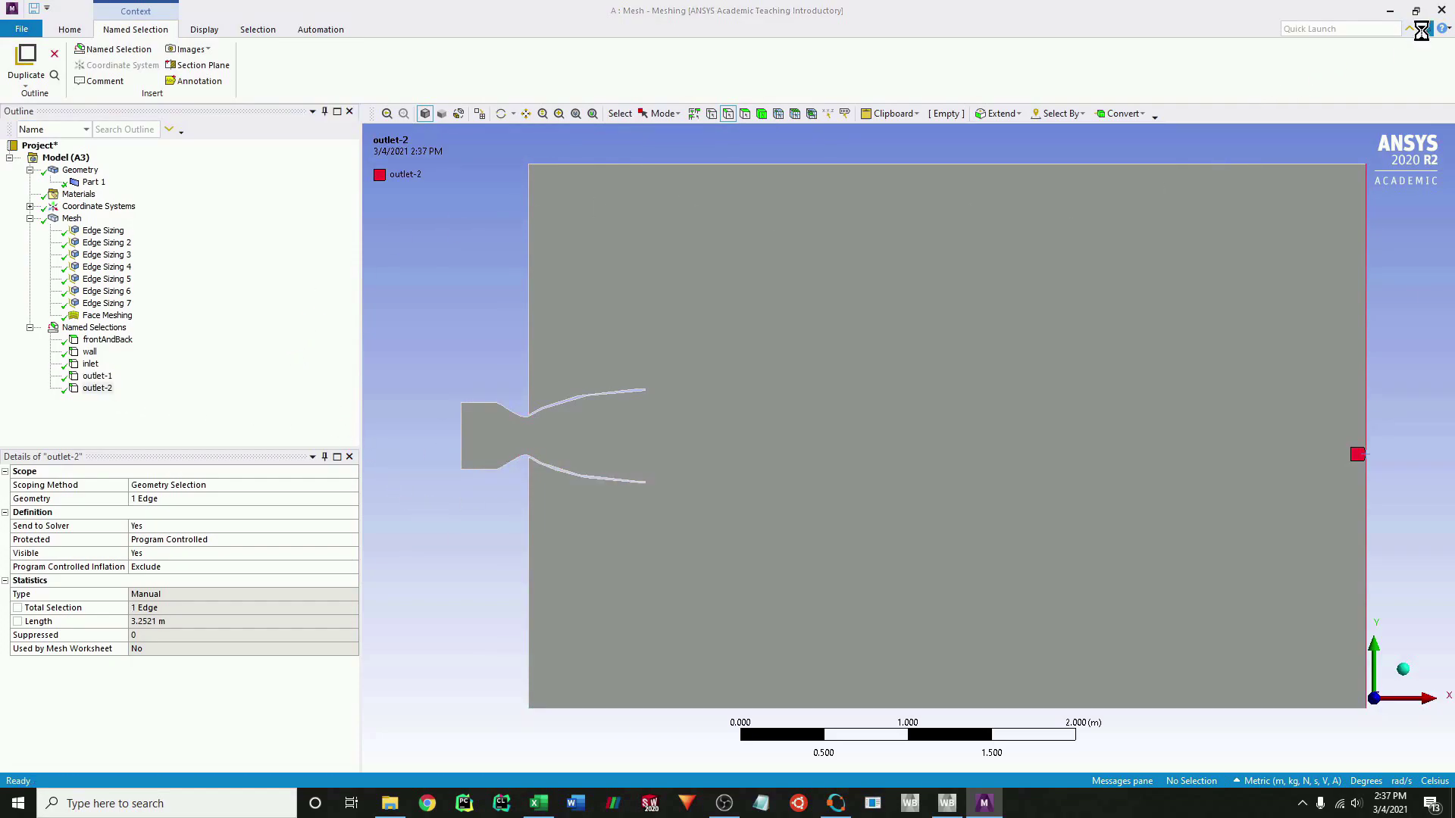
# Set the Fluent input file format to ASCII in the meshing export options and apply it.
pyautogui.click(514, 352)
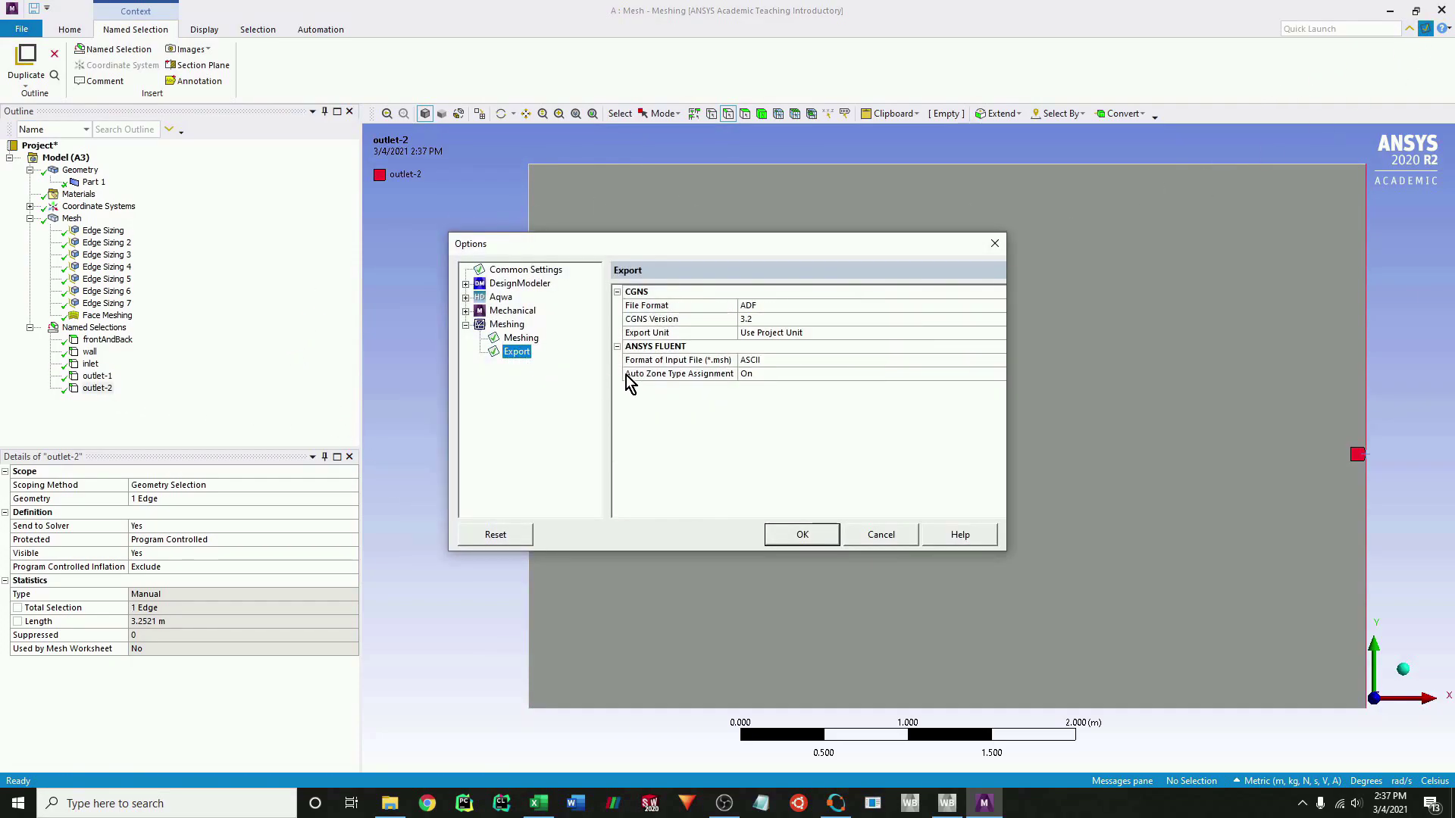
pyautogui.click(777, 362)
pyautogui.click(810, 535)
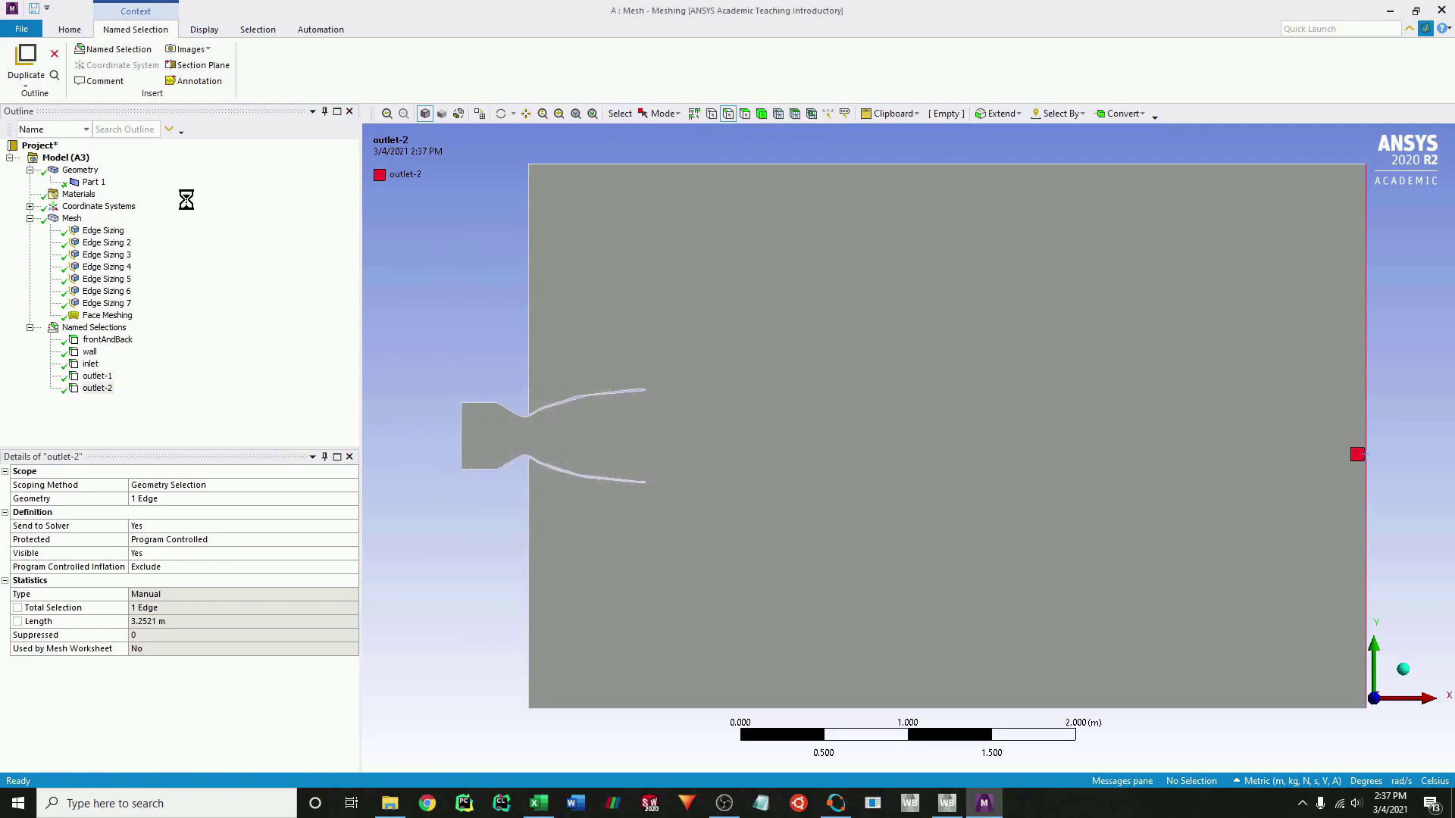
# Start exporting the mesh as a FLUENT input file.
pyautogui.click(22, 28)
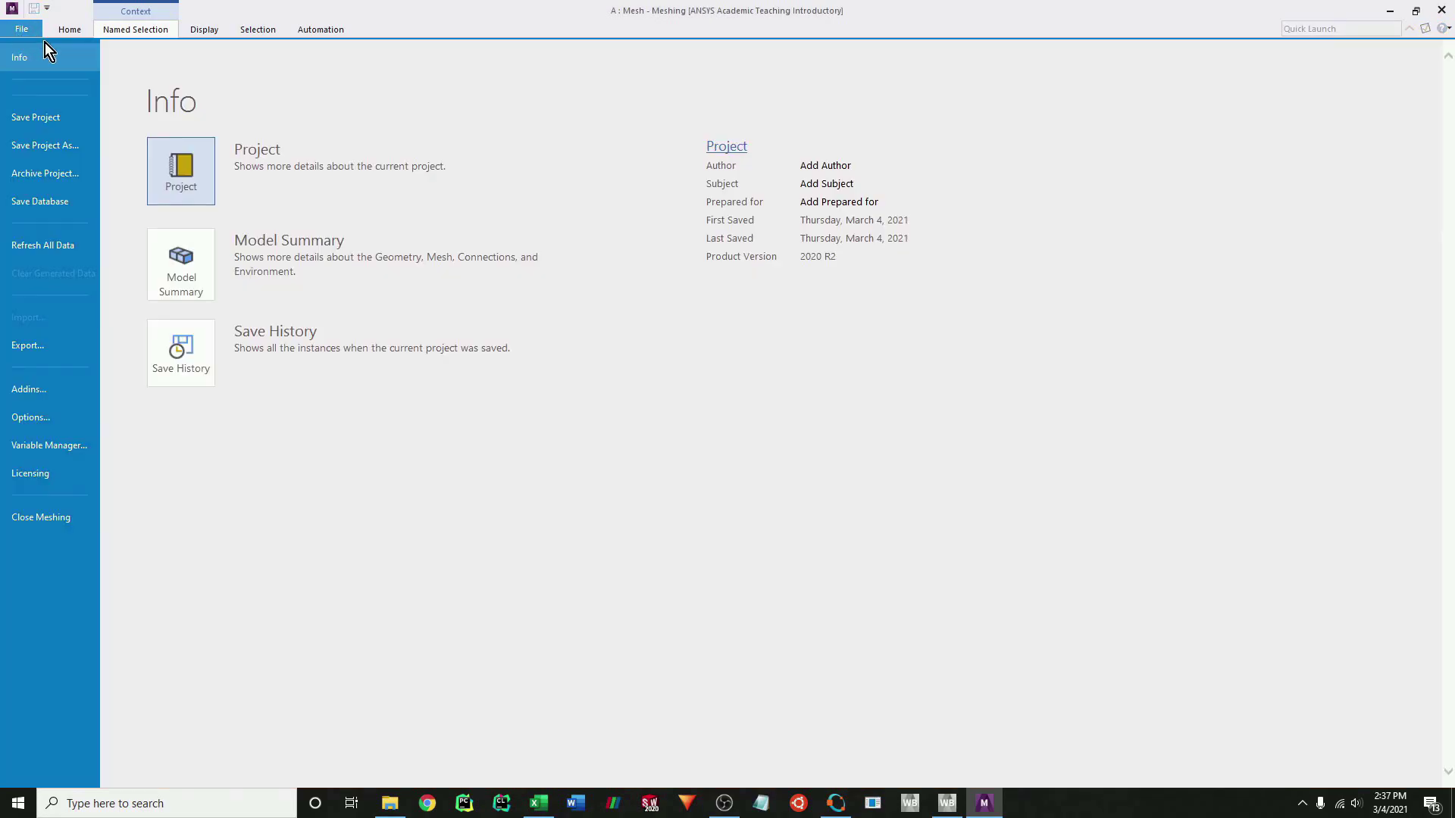
pyautogui.click(50, 346)
pyautogui.click(214, 244)
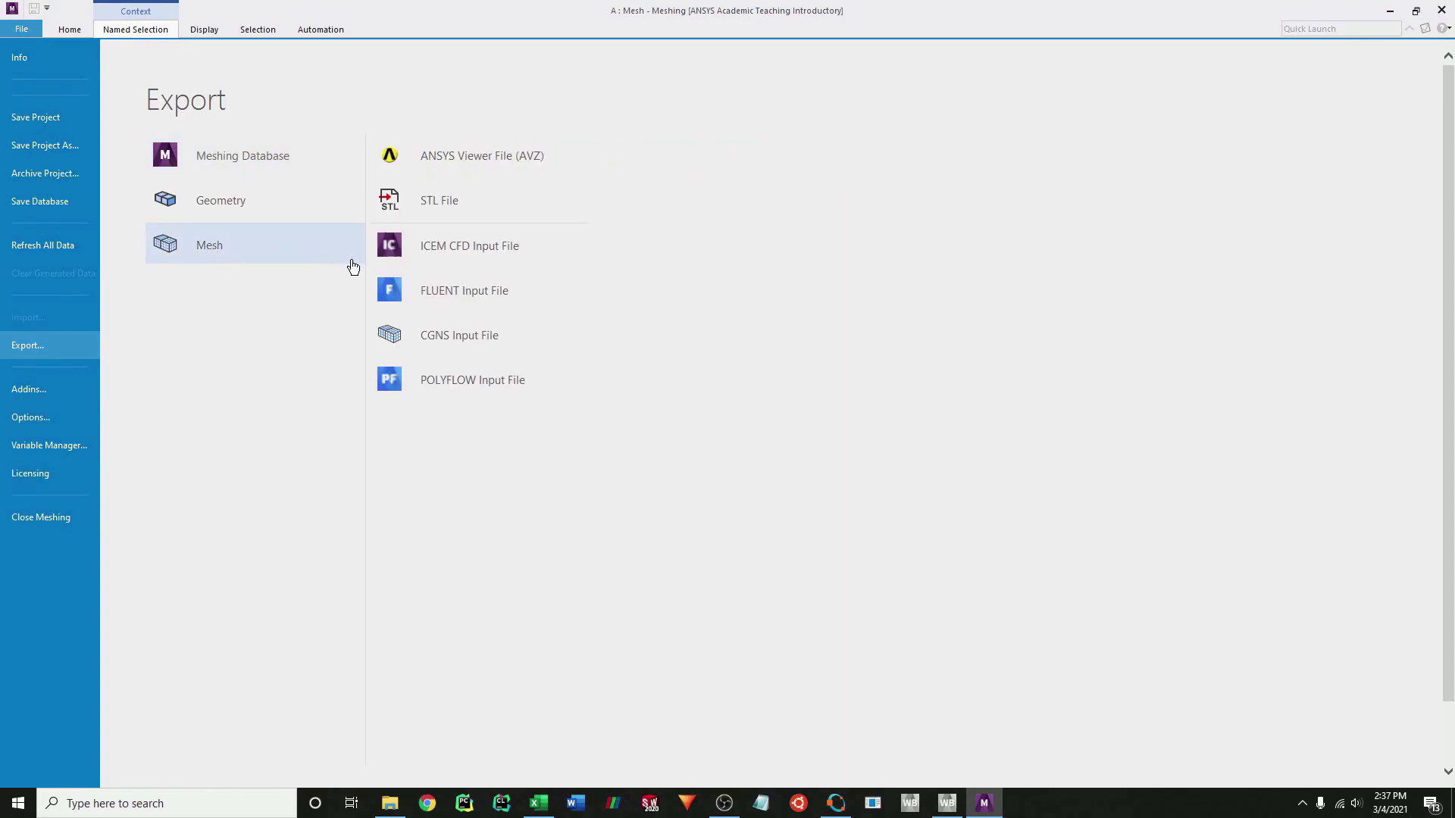
pyautogui.click(444, 307)
pyautogui.click(648, 235)
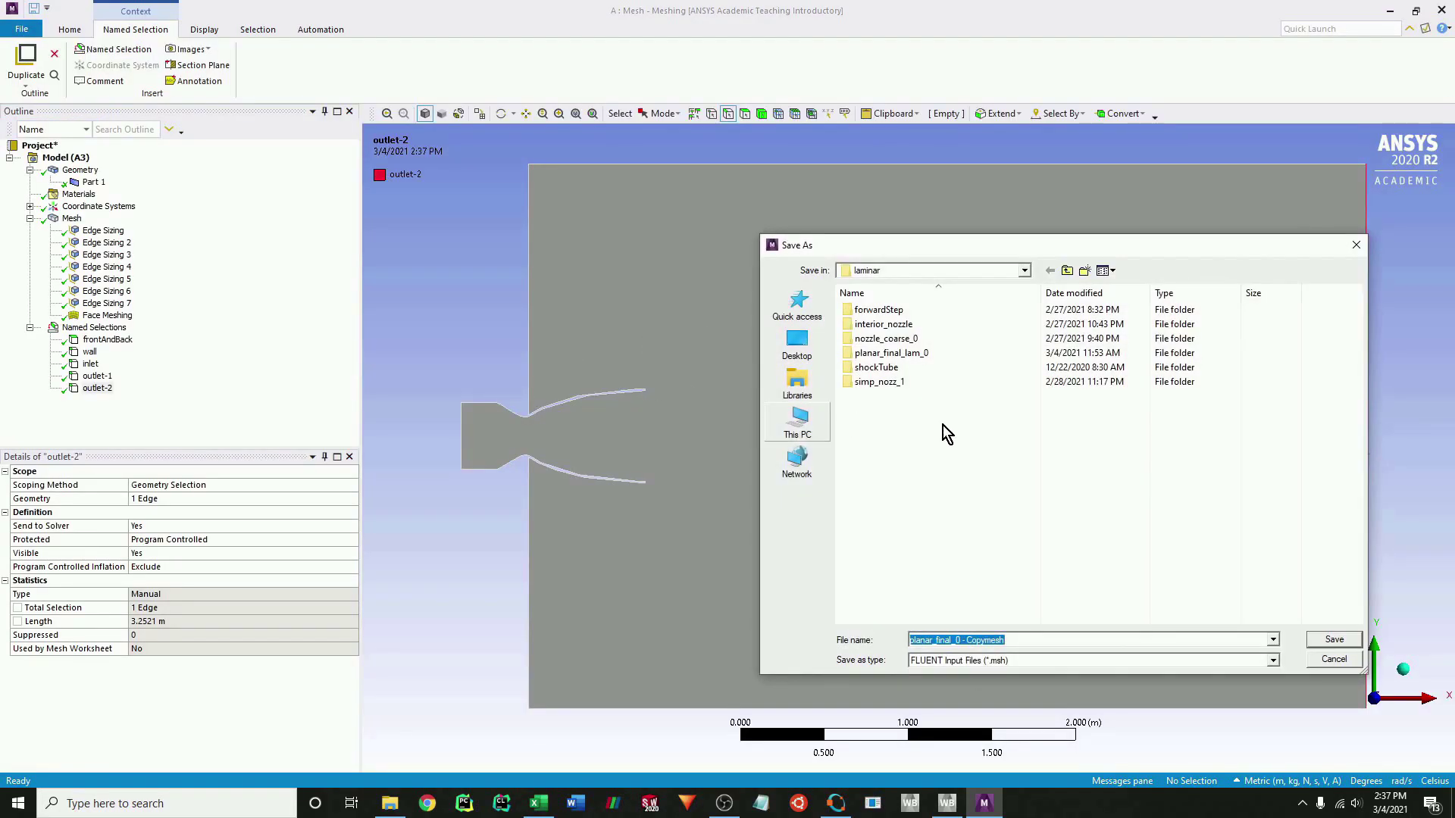
# Save the FLUENT .msh file under a new name in the meshes folder of the OpenFOAM tutorials directory.
pyautogui.click(1010, 271)
pyautogui.scroll(4, 947, 351)
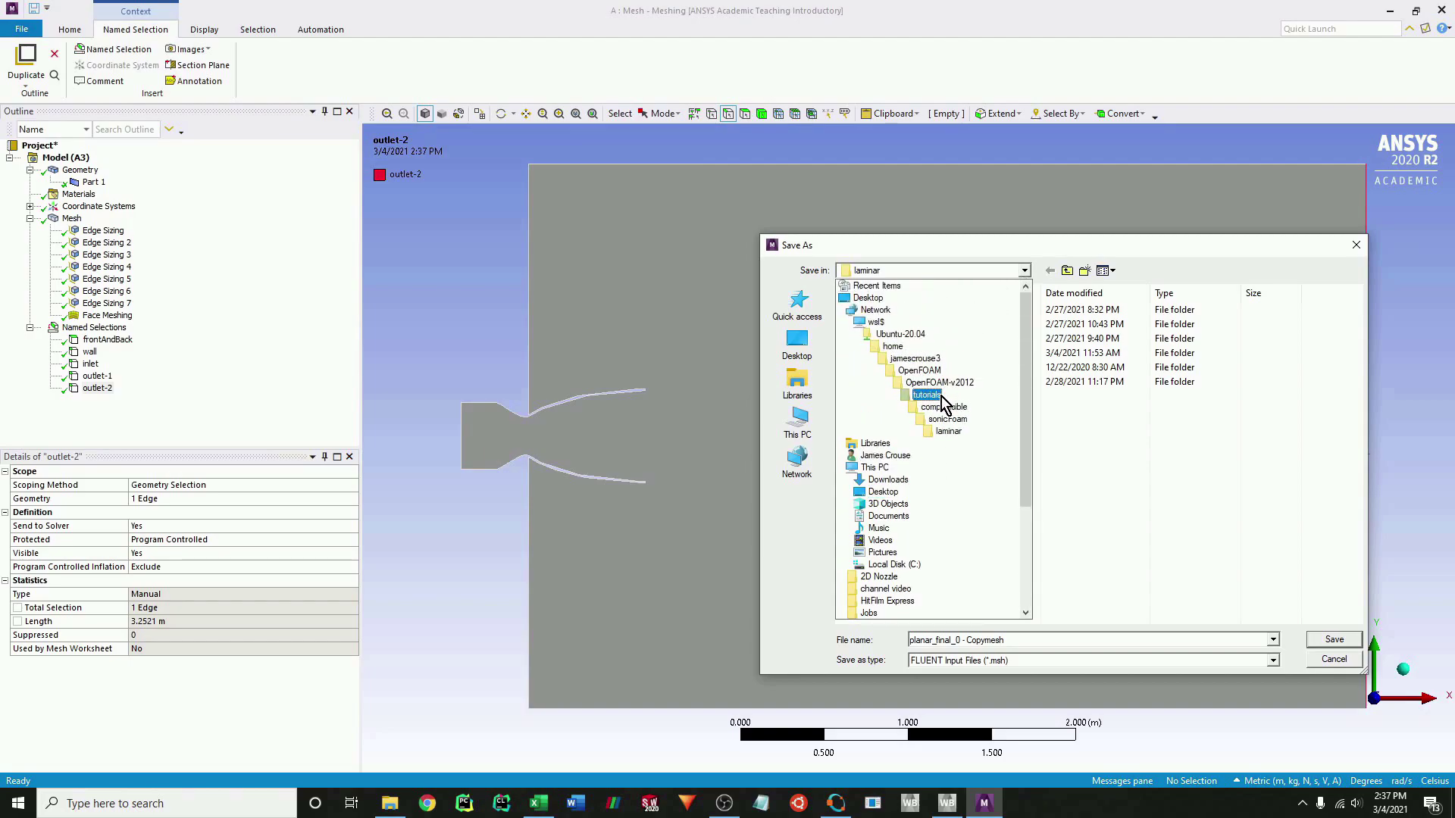
pyautogui.click(941, 397)
pyautogui.doubleClick(871, 497)
pyautogui.click(978, 640)
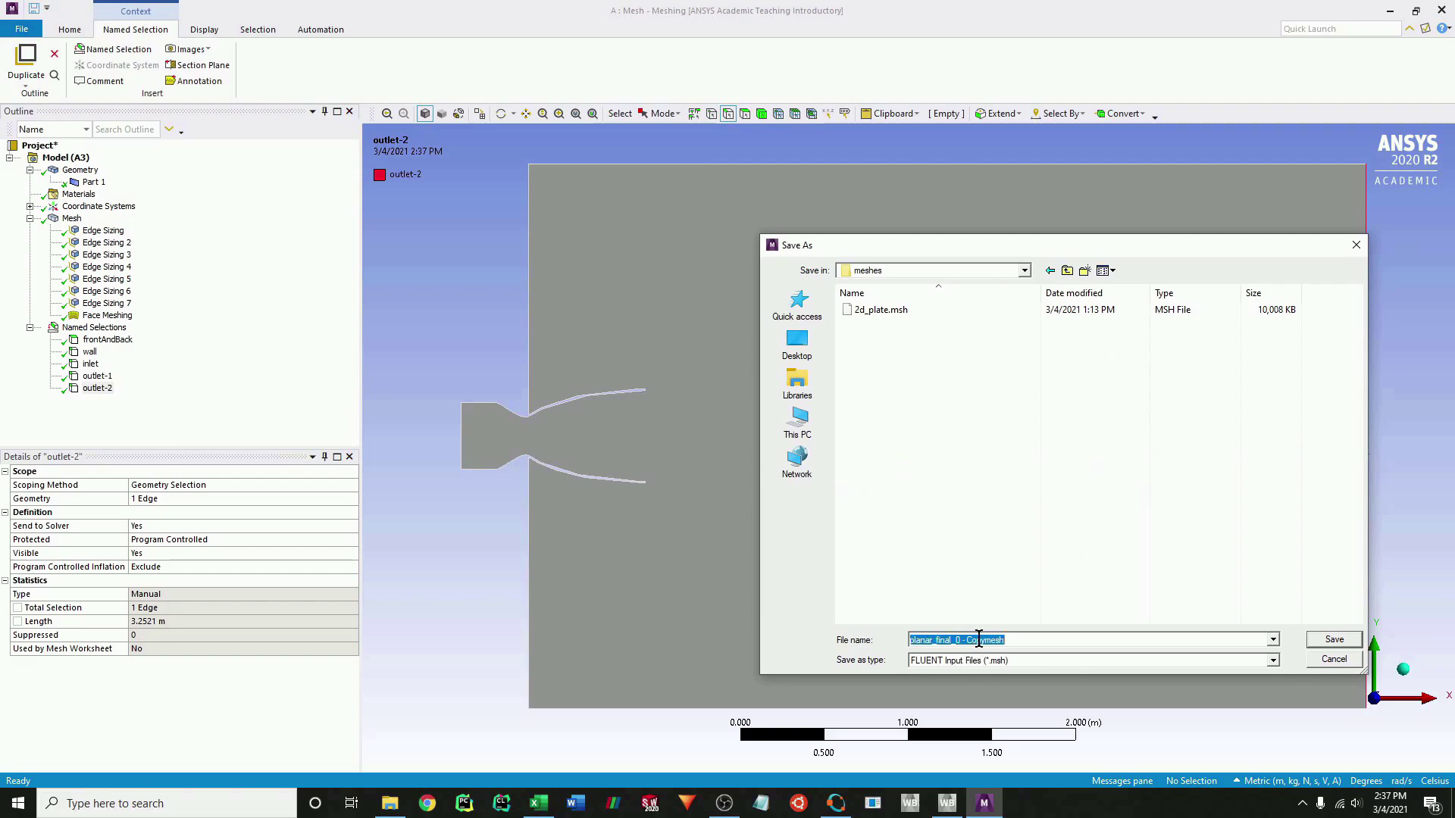
pyautogui.write('video_')
pyautogui.press('Return')
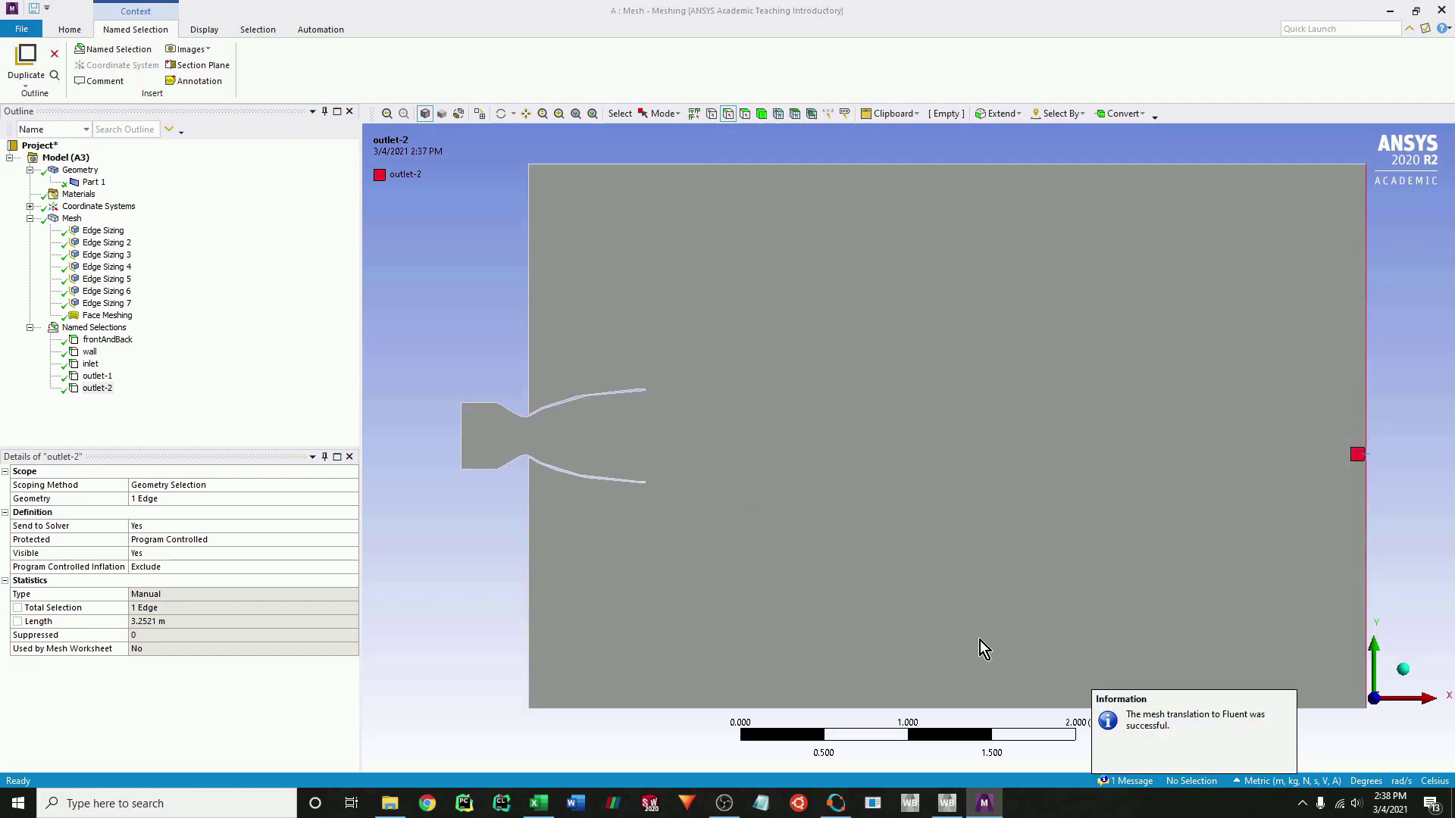